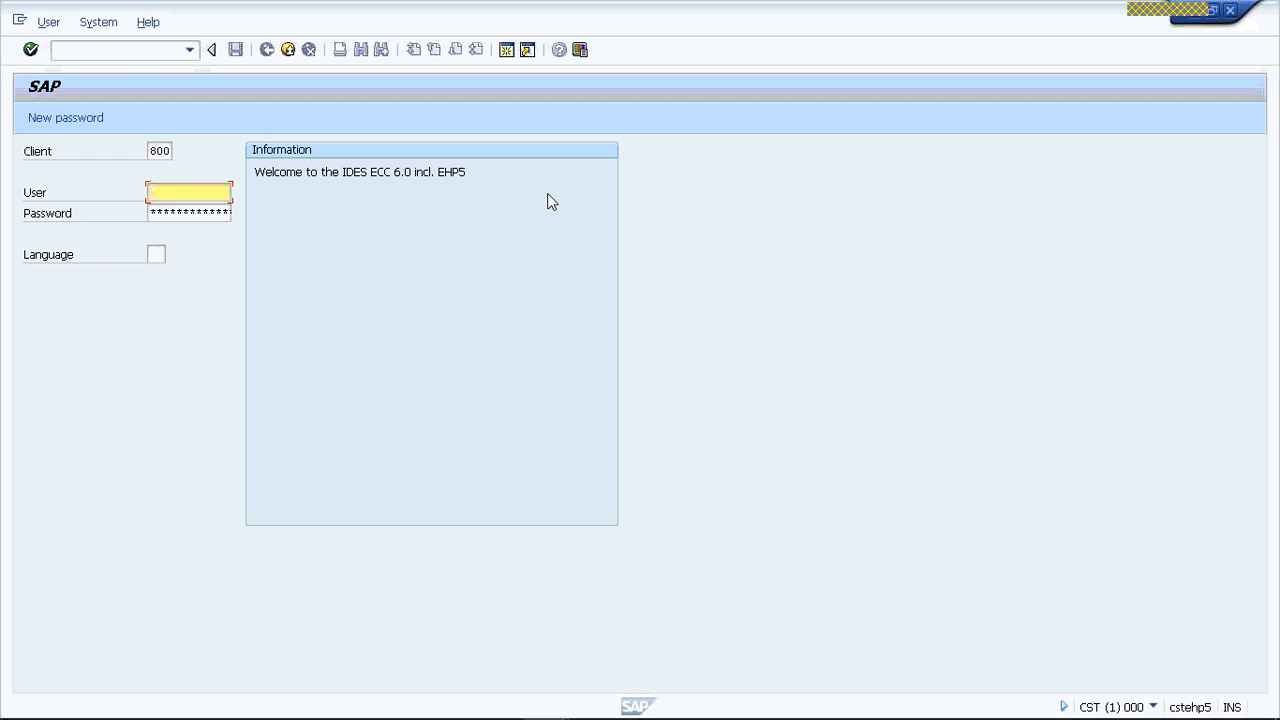
# - Log on with the user name and account password, setting the language to EN
pyautogui.write('sapsd')
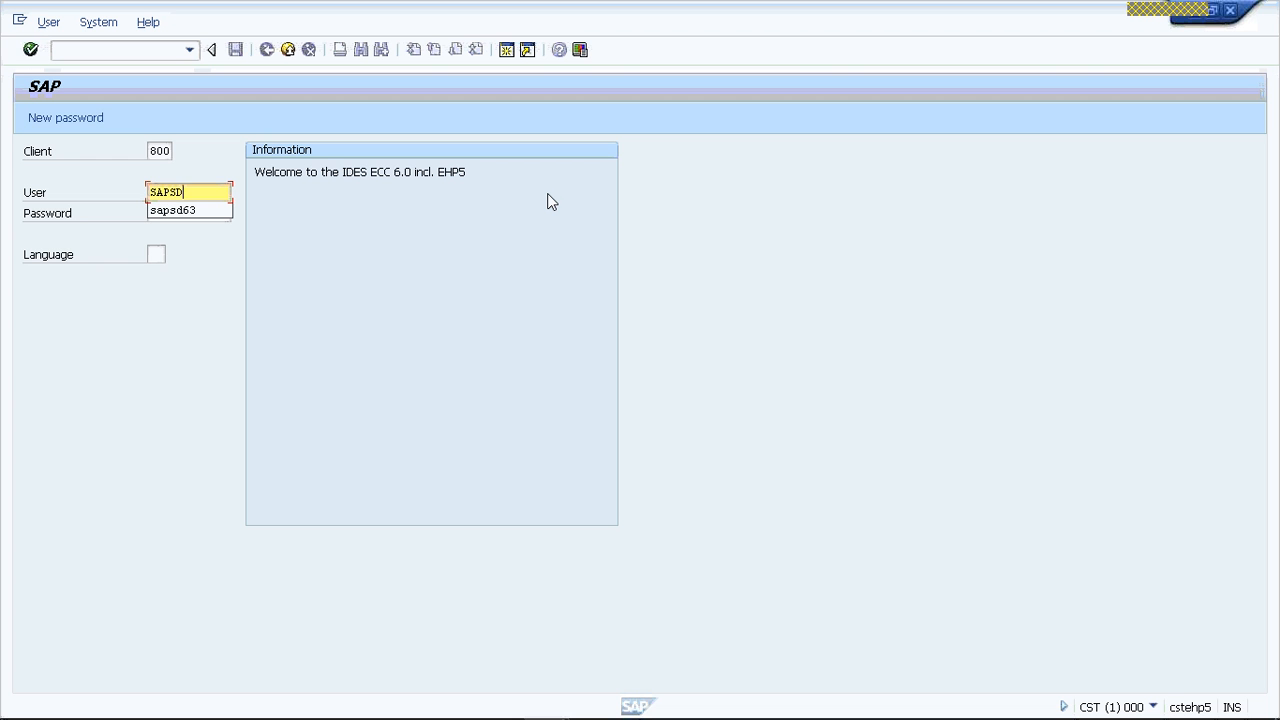
pyautogui.press('Down')
pyautogui.press('Tab')
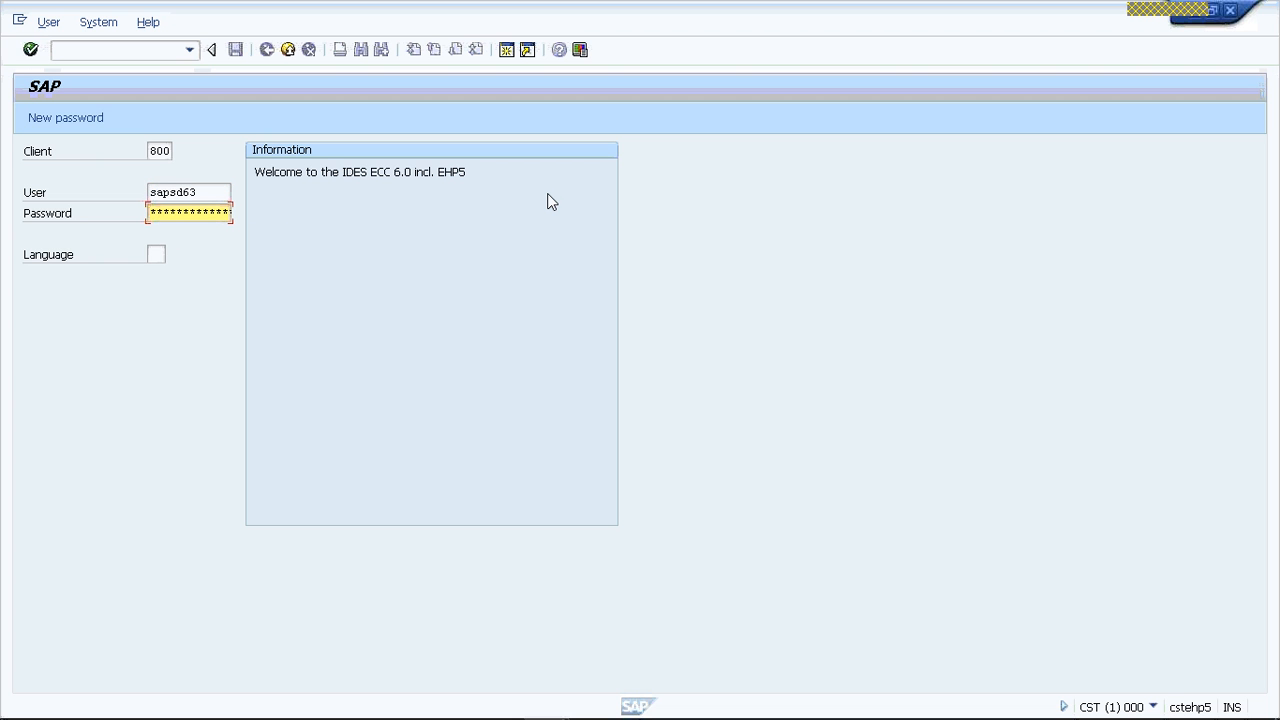
pyautogui.write('*******')
pyautogui.press('Tab')
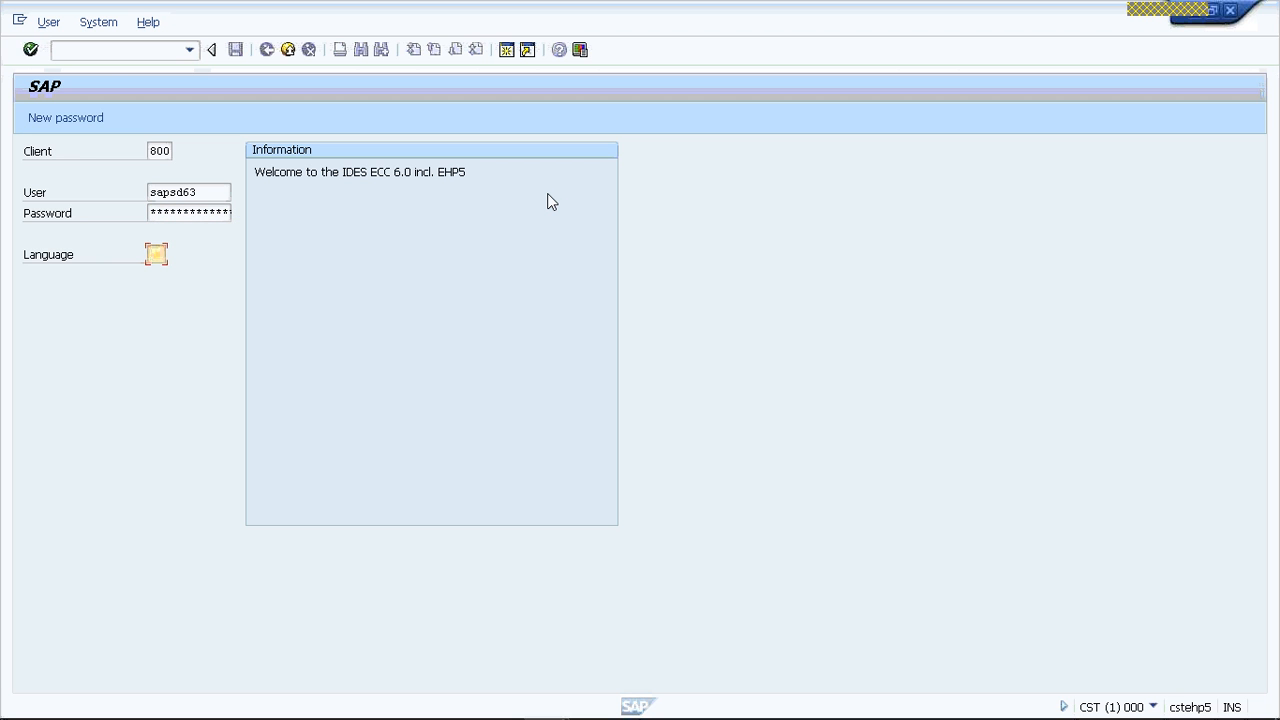
pyautogui.write('EN')
pyautogui.press('Return')
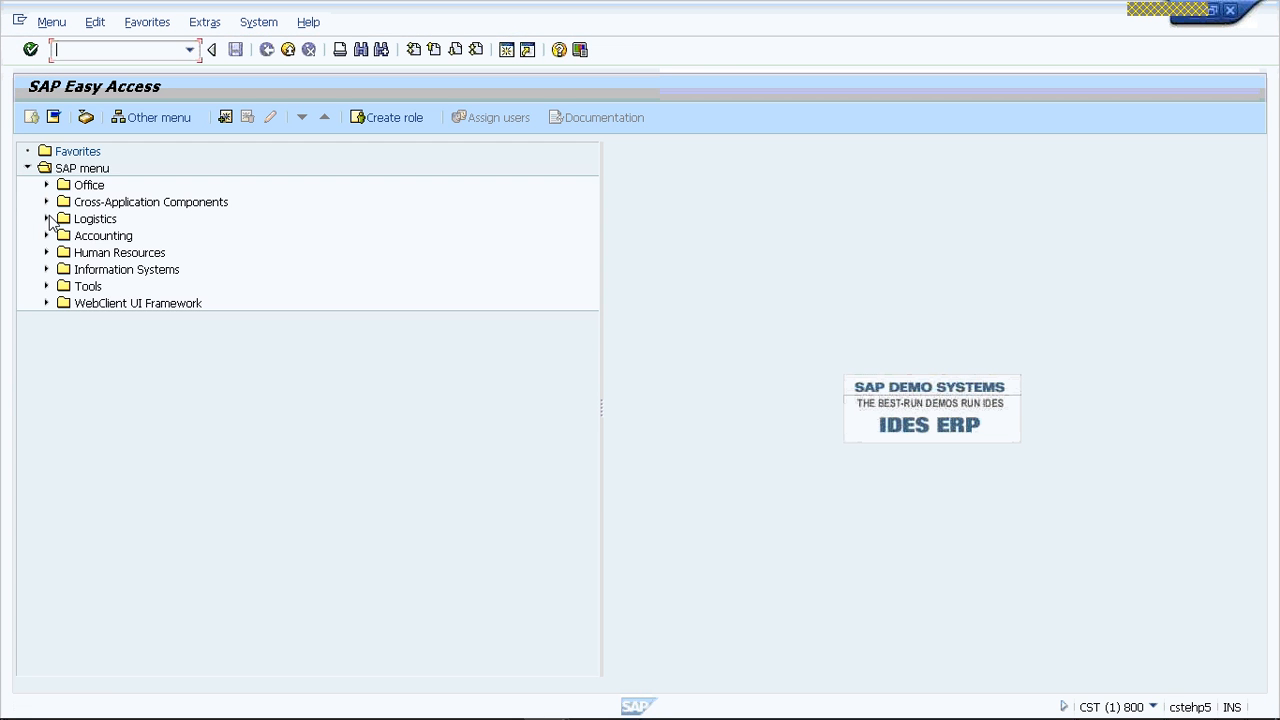
# - Start VD01 - Sales and Distribution to create a customer, found under Logistics, Sales and Distribution, Master Data, Business Partner, Customer
pyautogui.click(46, 219)
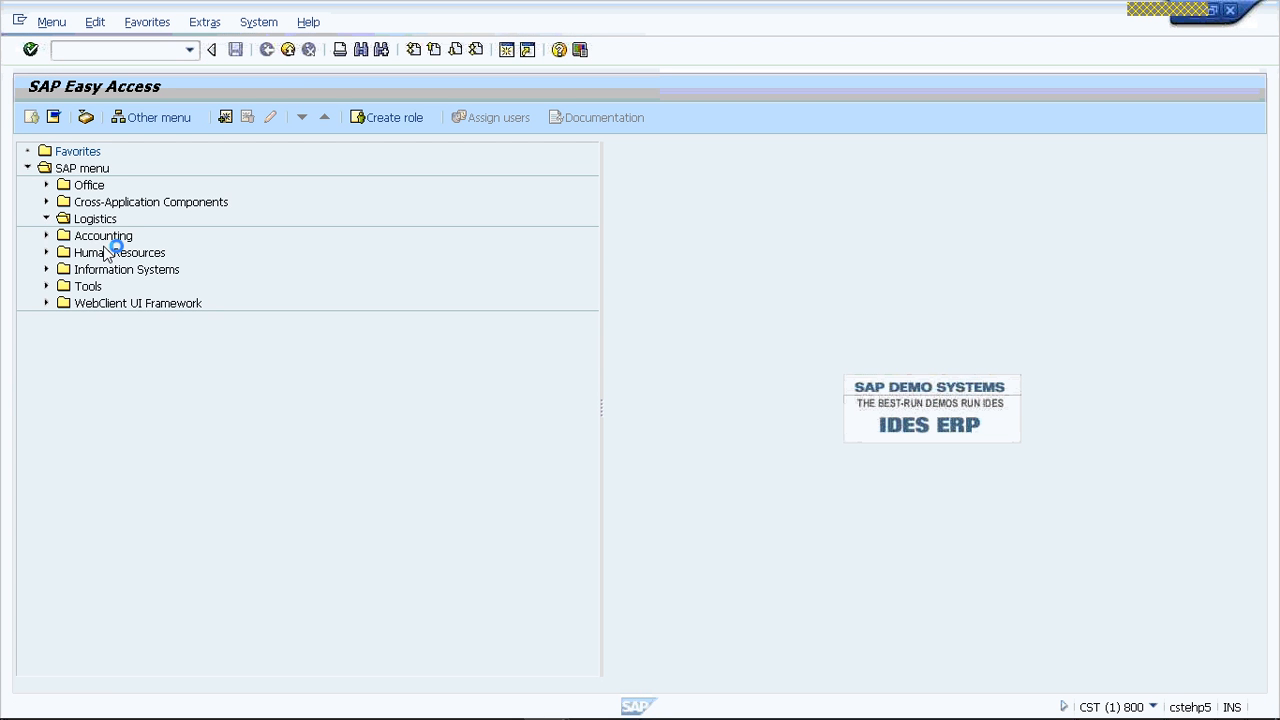
pyautogui.click(65, 253)
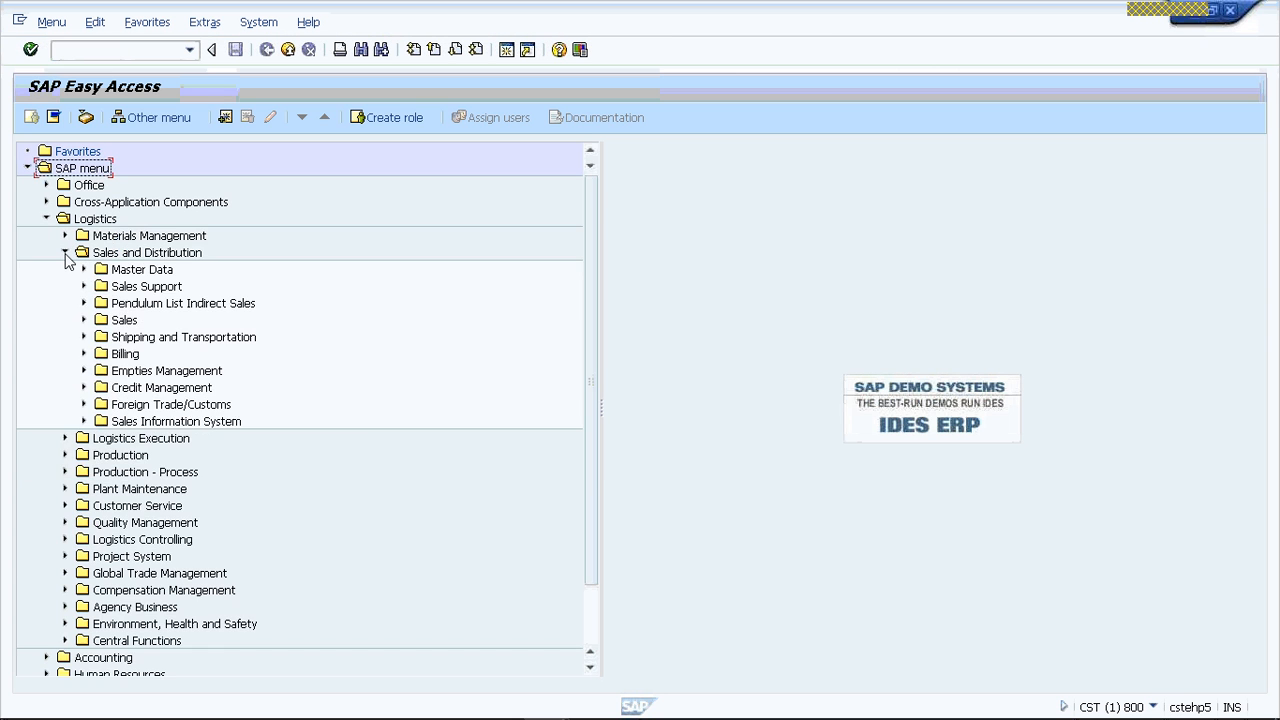
pyautogui.click(99, 268)
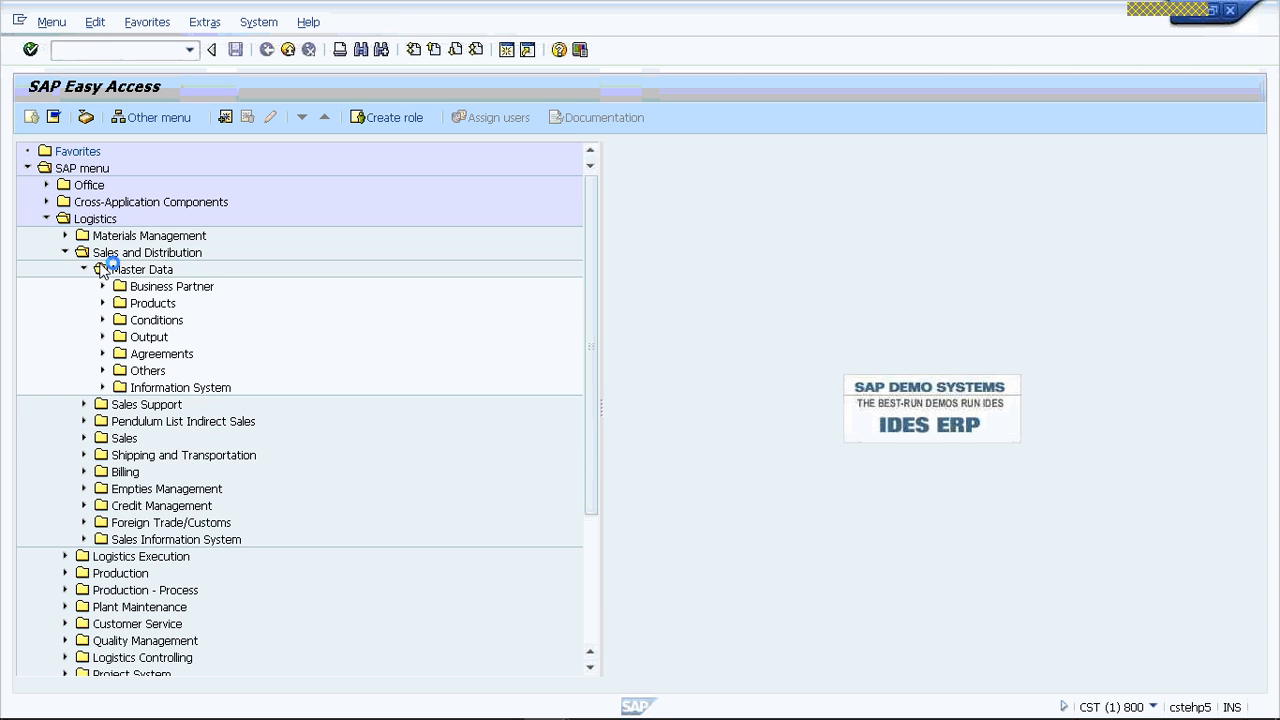
pyautogui.click(102, 287)
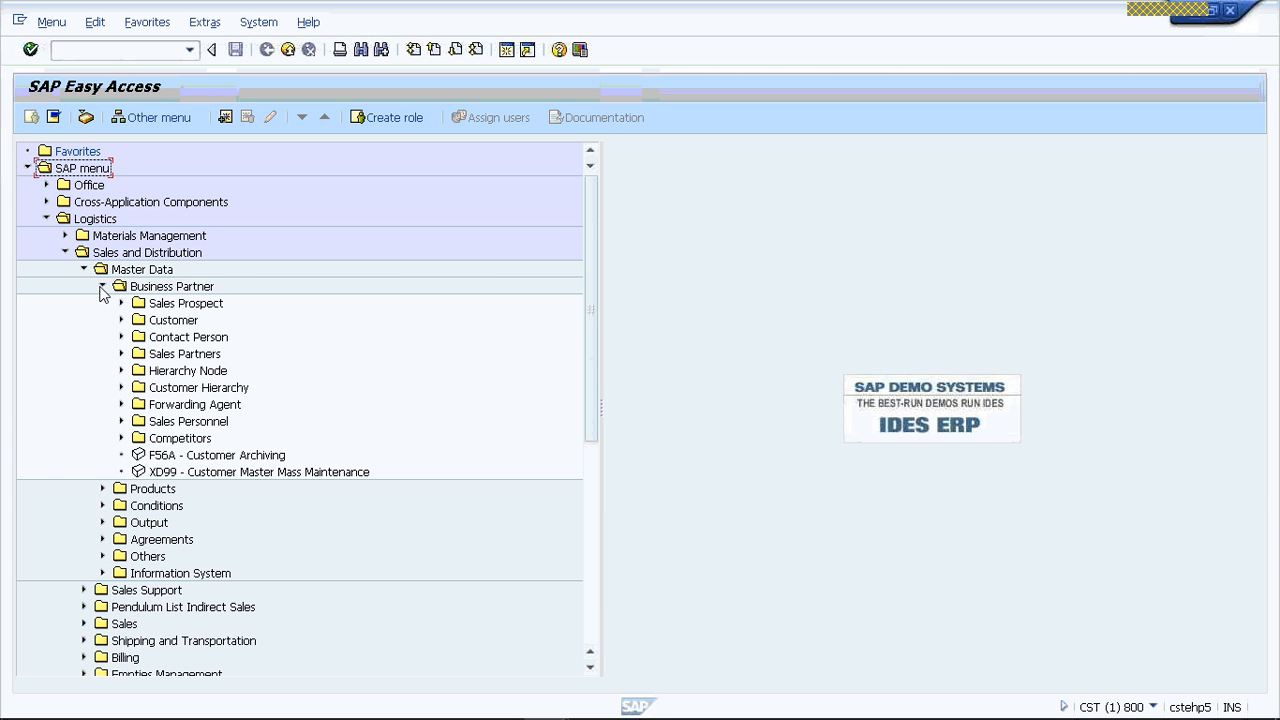
pyautogui.click(121, 320)
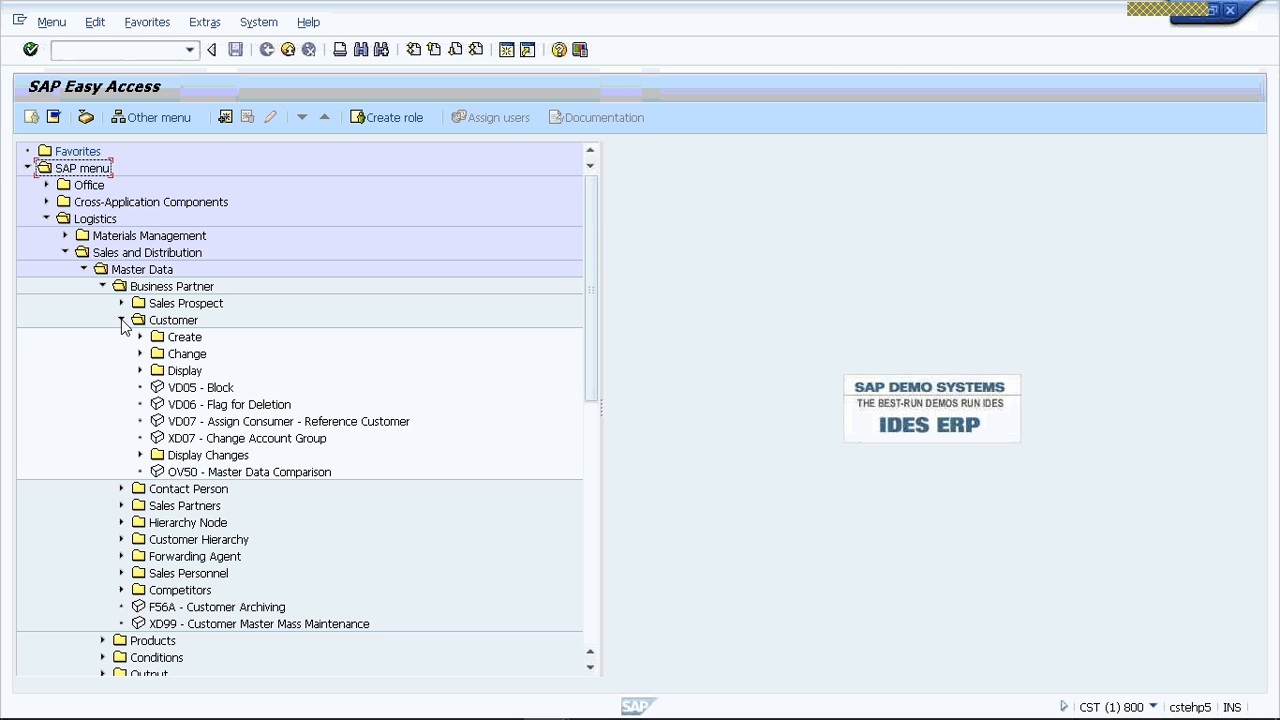
pyautogui.click(150, 340)
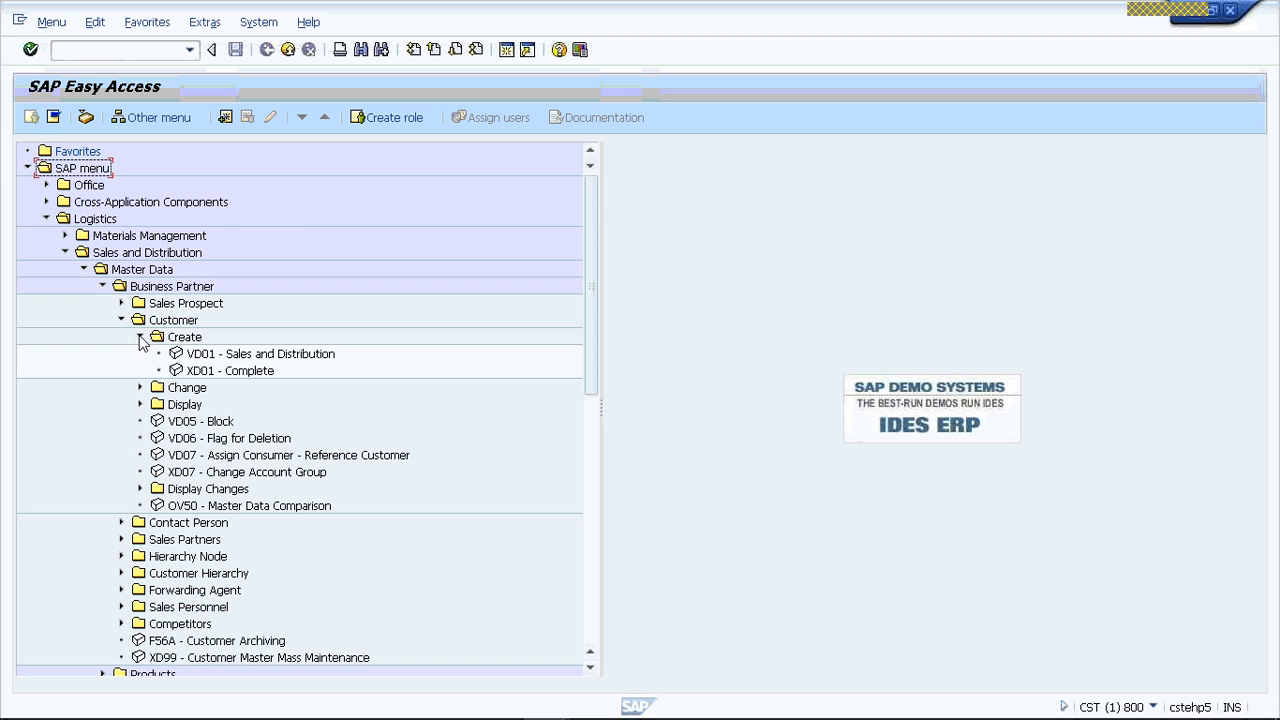
pyautogui.click(266, 358)
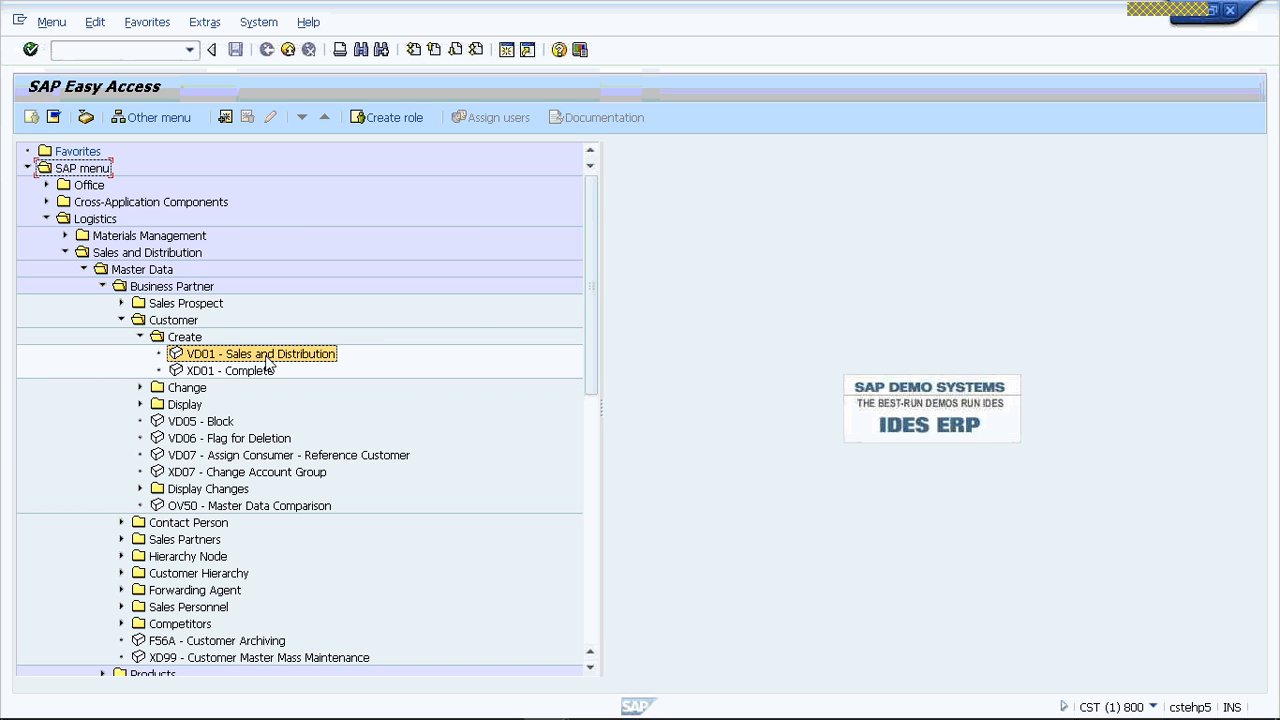
pyautogui.doubleClick(266, 358)
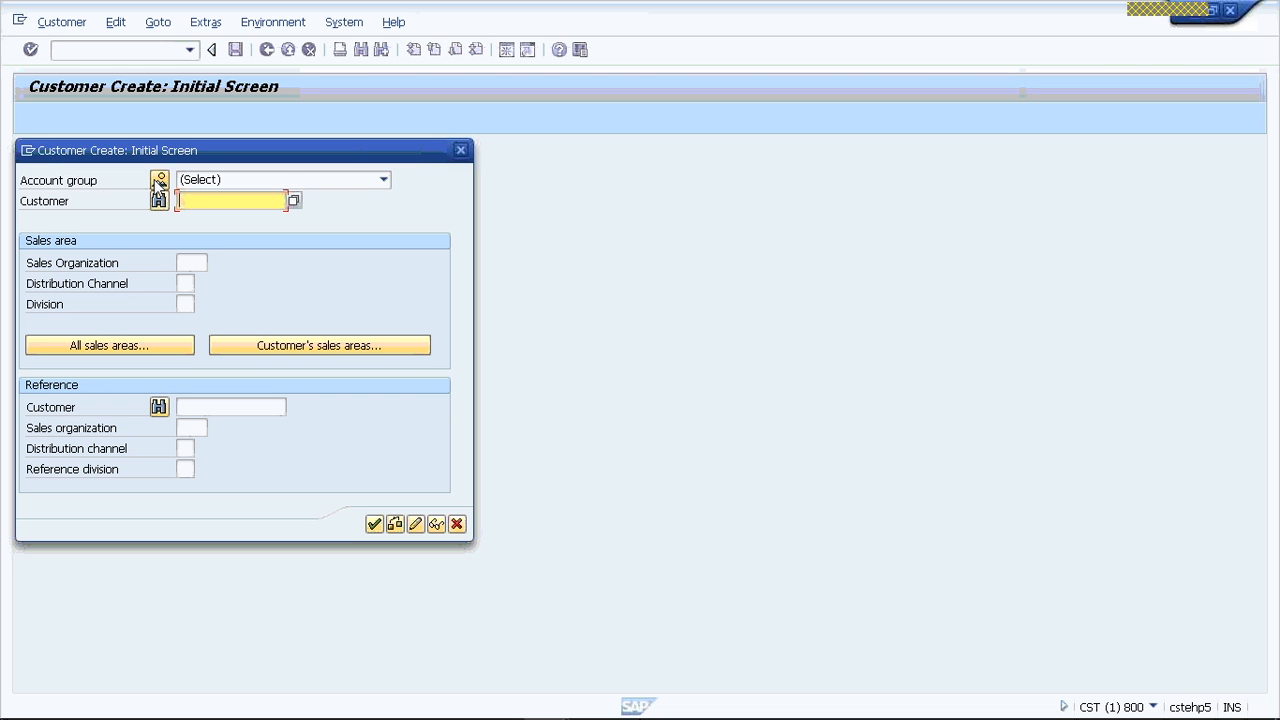
pyautogui.click(384, 181)
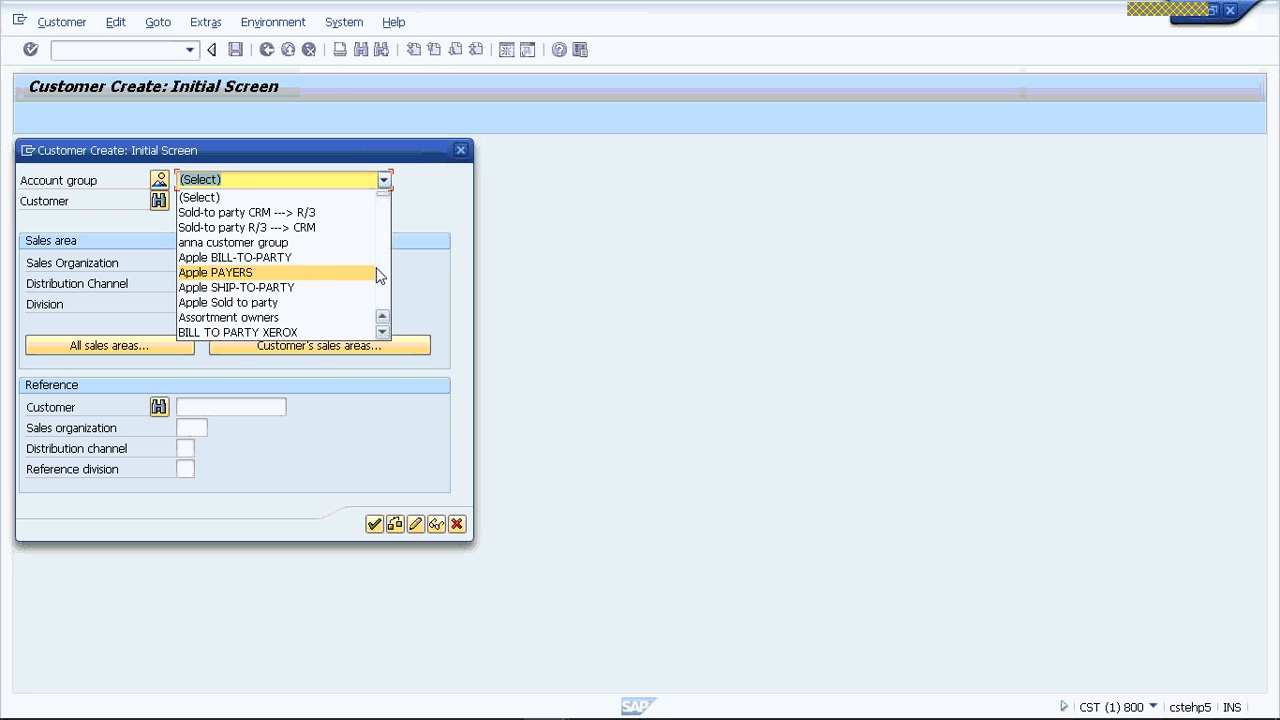
pyautogui.scroll(-12, 380, 276)
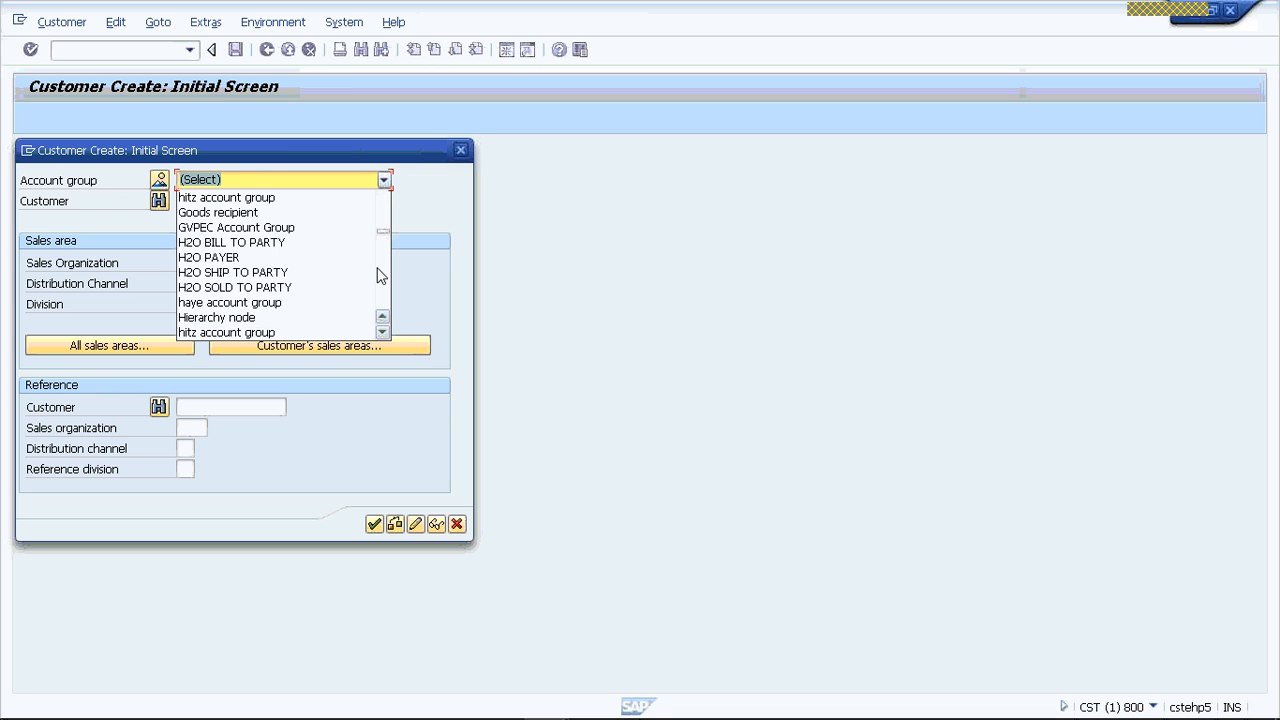
pyautogui.scroll(-5, 380, 276)
pyautogui.click(404, 228)
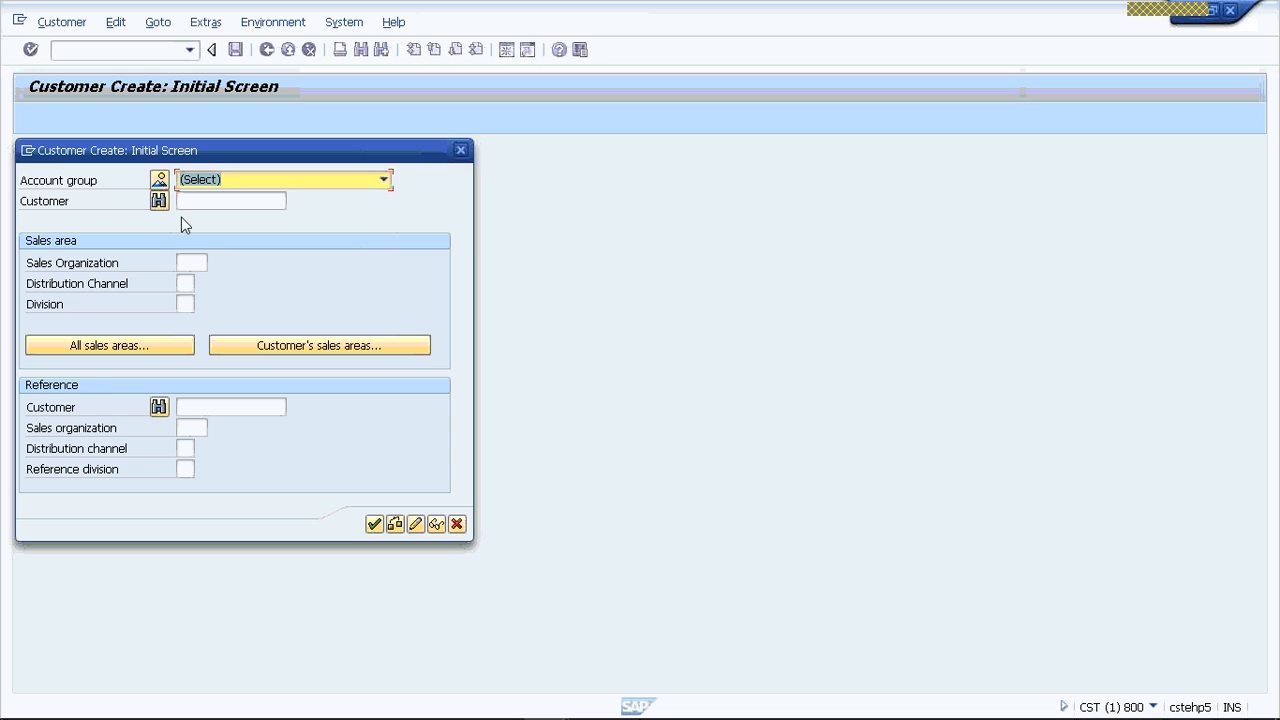
# - Look up account group VRSP among the account groups and number ranges and assign it to the new customer
pyautogui.click(160, 180)
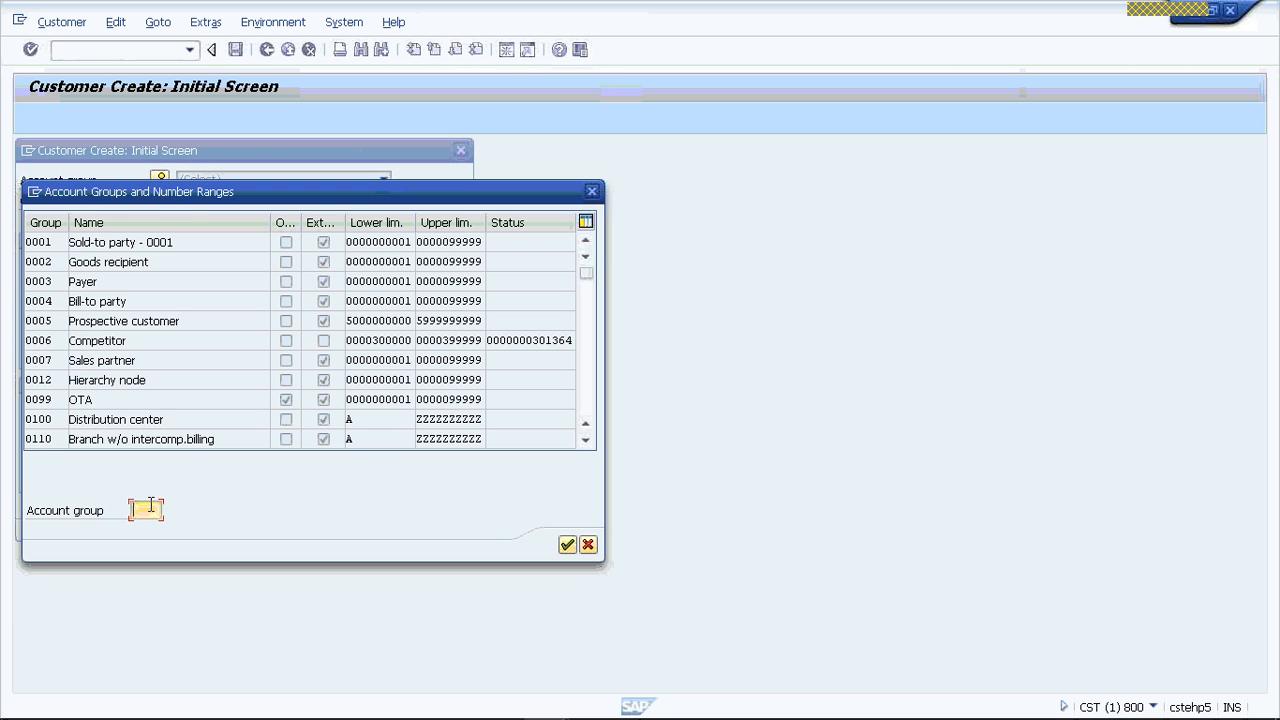
pyautogui.write('VRSP')
pyautogui.press('Return')
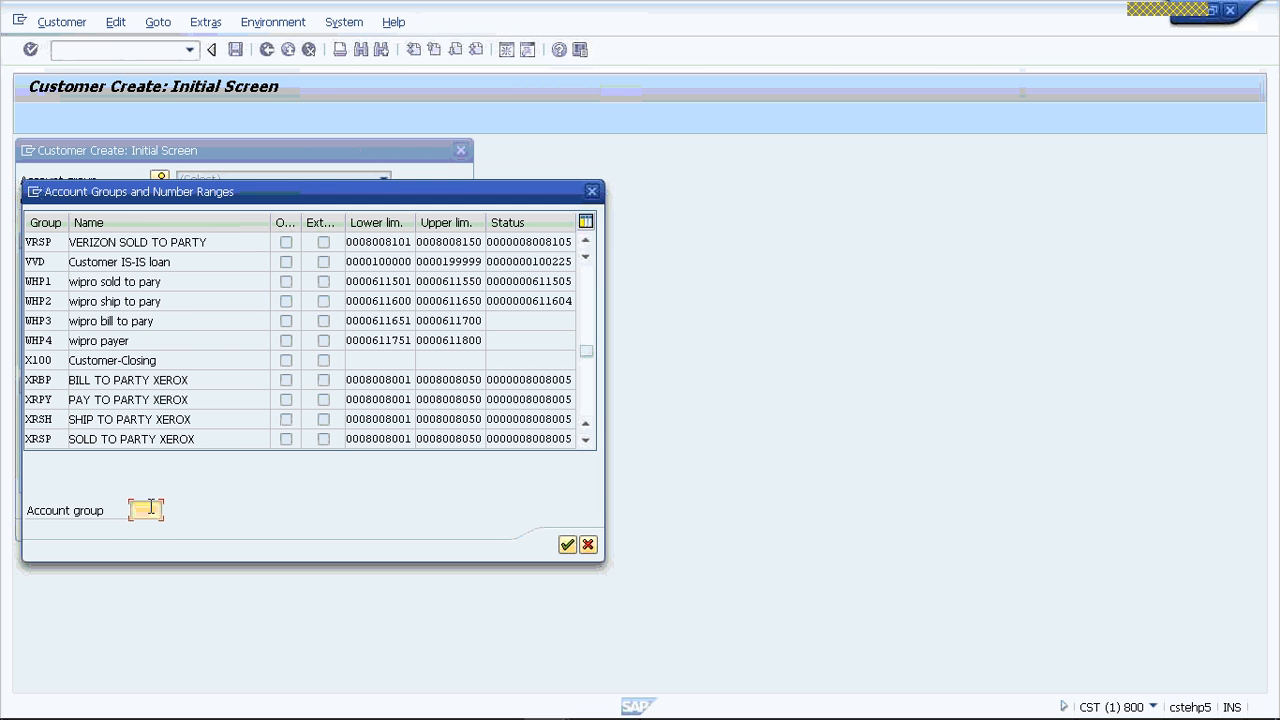
pyautogui.doubleClick(58, 244)
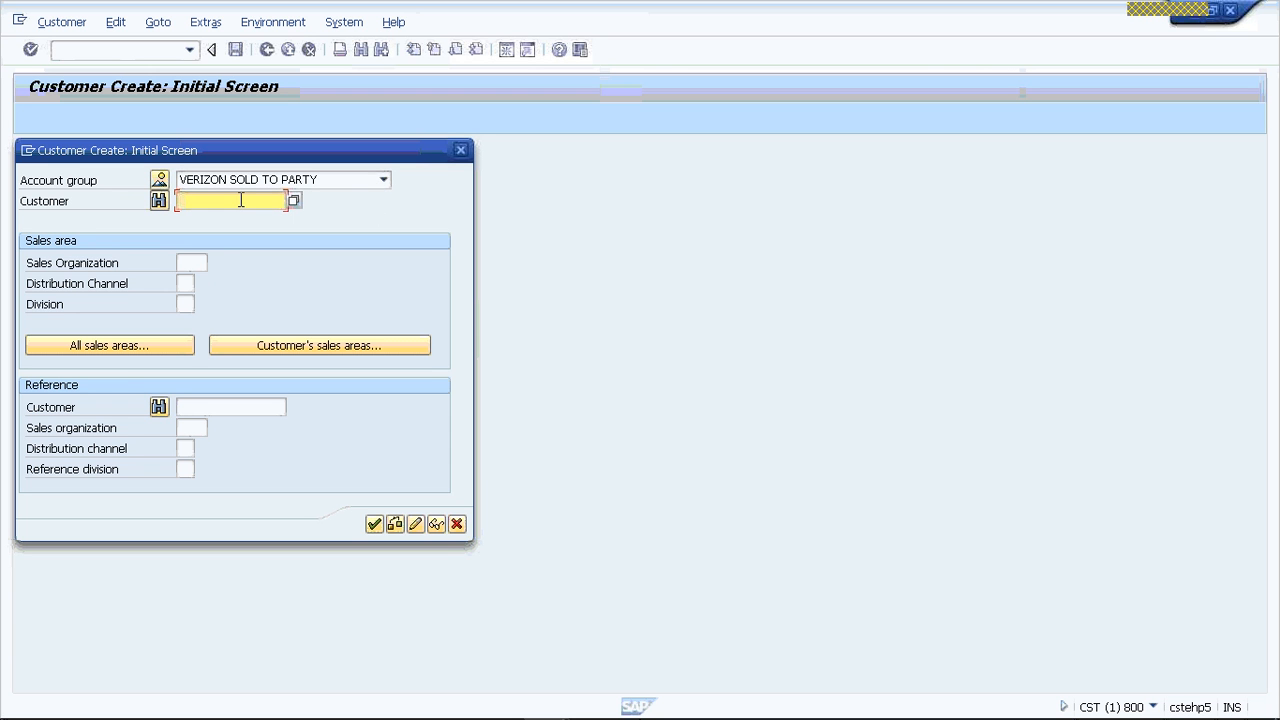
# - Set the sales area to sales organization VRSO, distribution channel OV and division V1, and proceed to the customer's general data
pyautogui.click(184, 264)
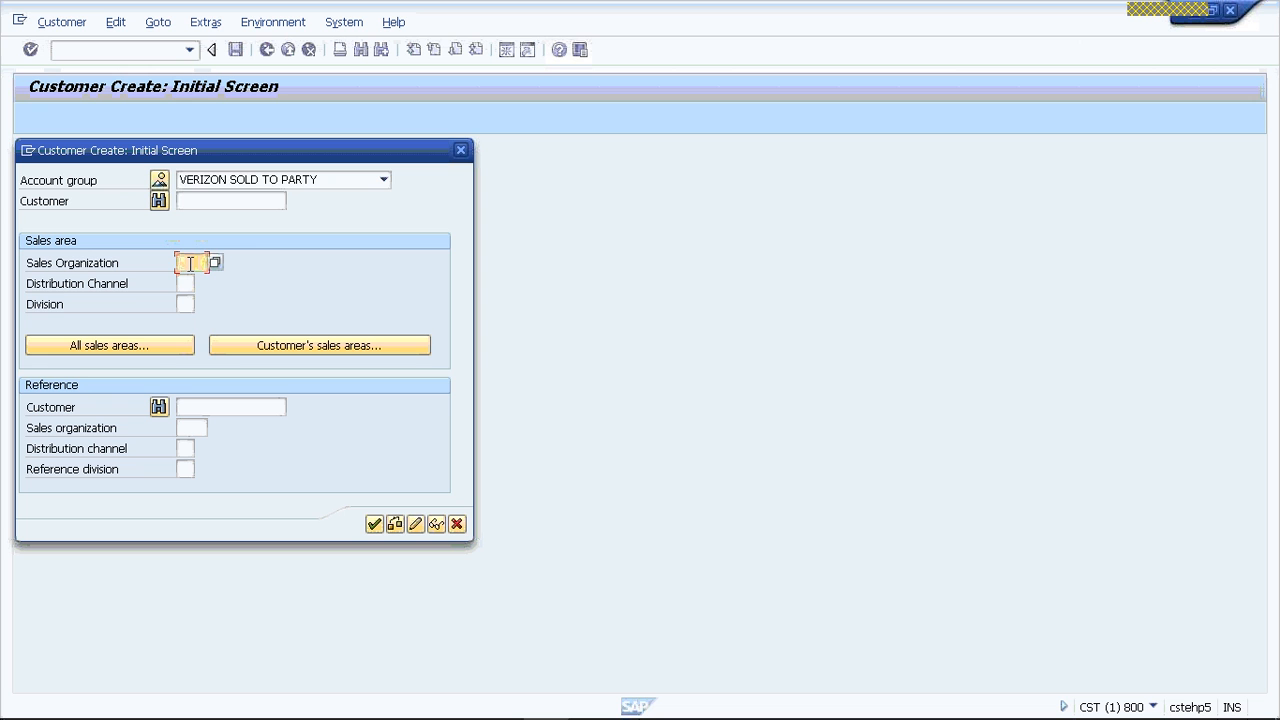
pyautogui.write('VE30')
pyautogui.press('Tab')
pyautogui.write('0V')
pyautogui.press('Tab')
pyautogui.write('V1')
pyautogui.press('Return')
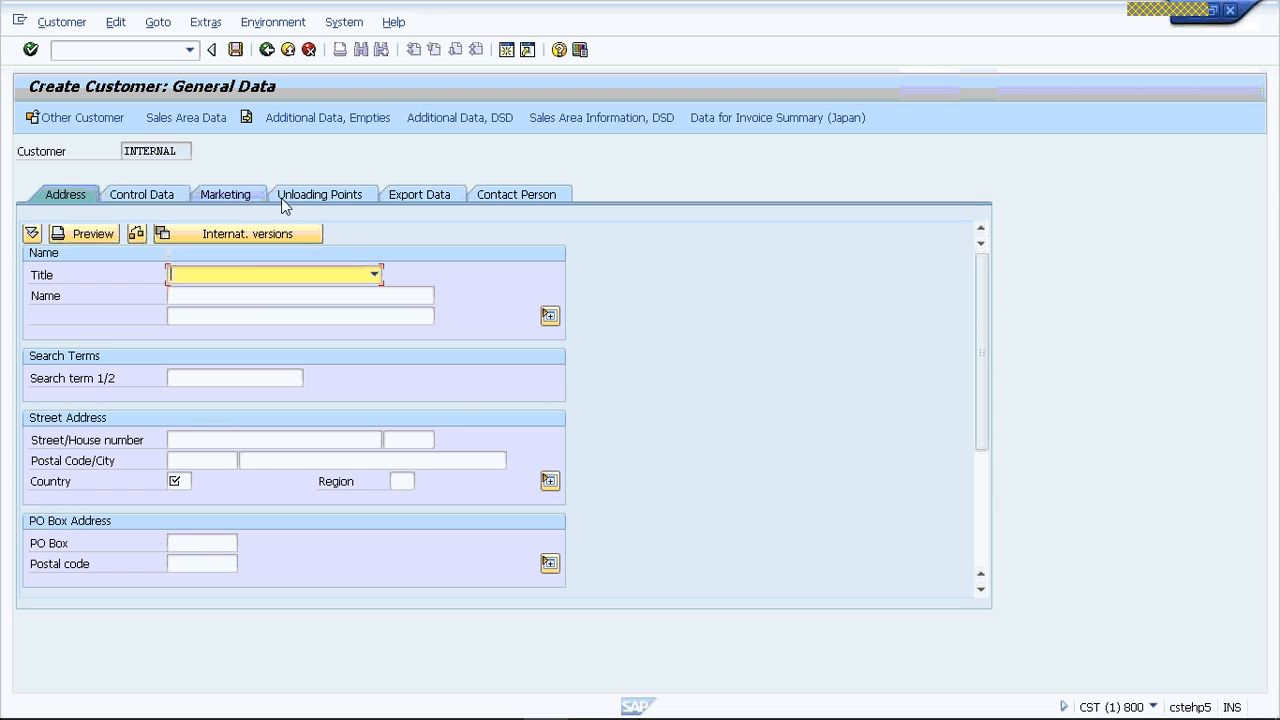
# - Set the customer's country to DE and region to 01 in the street address, and enter VR as the search term
pyautogui.click(510, 196)
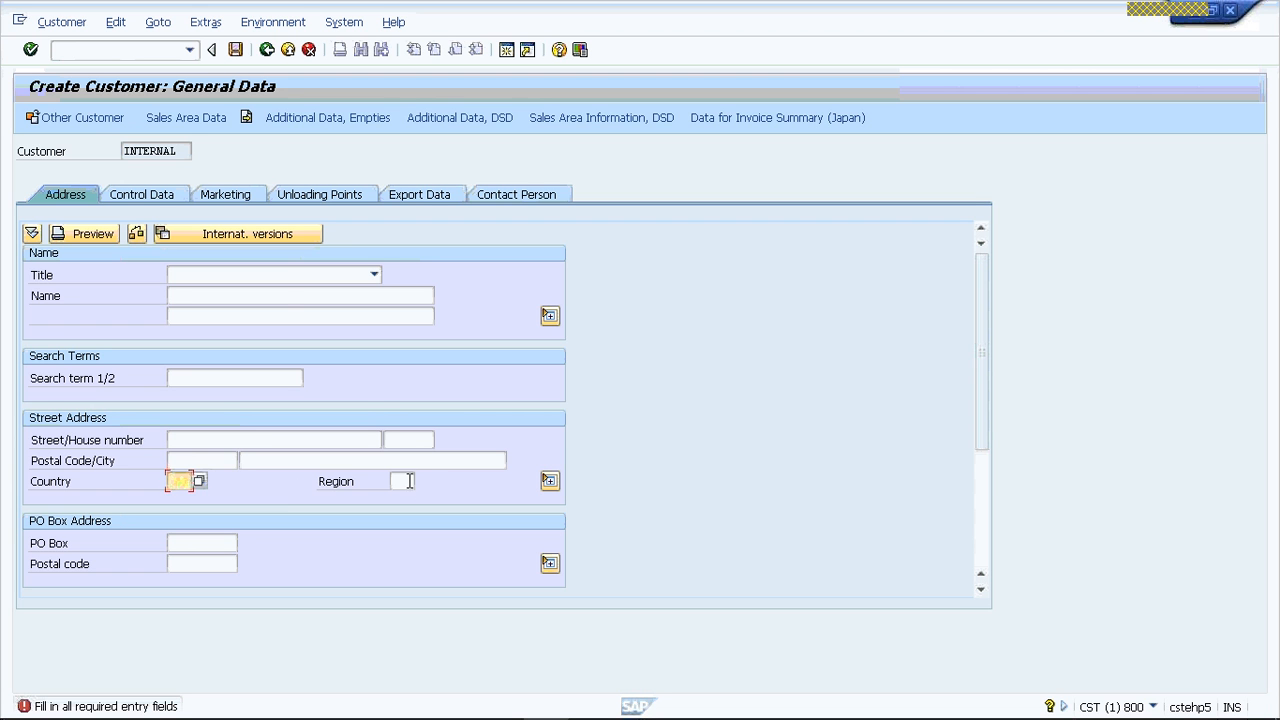
pyautogui.click(409, 481)
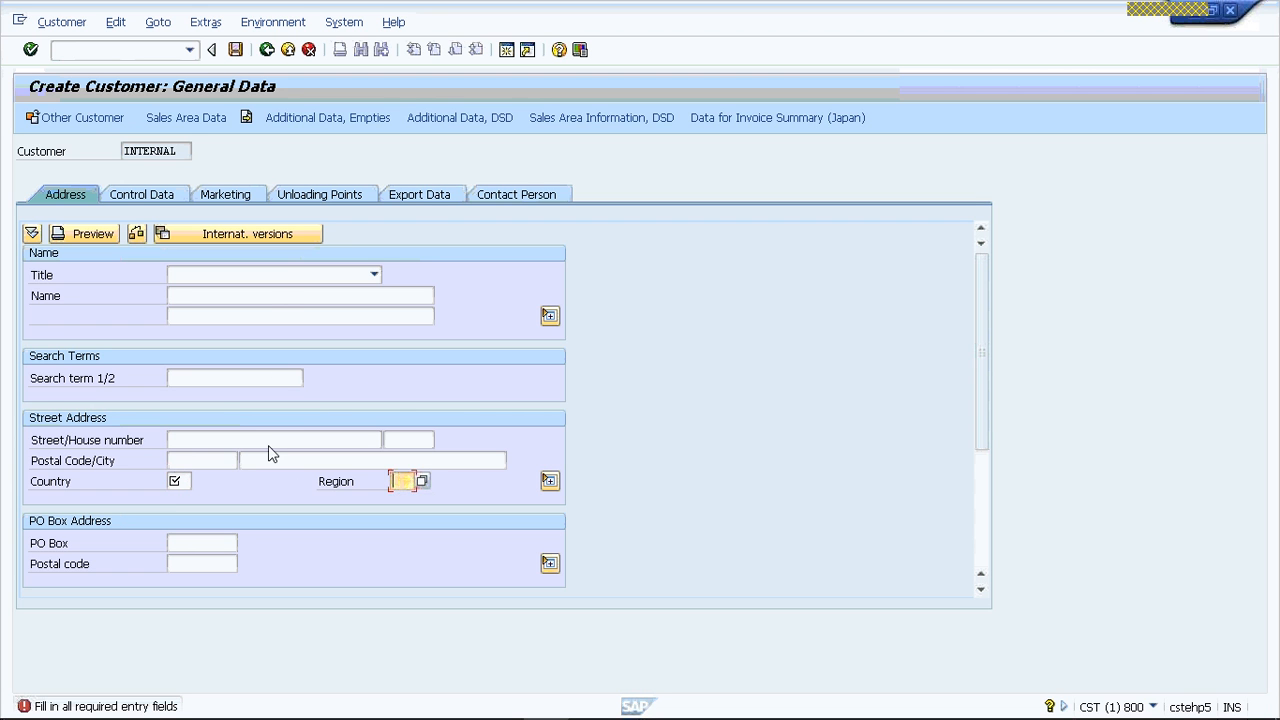
pyautogui.click(187, 482)
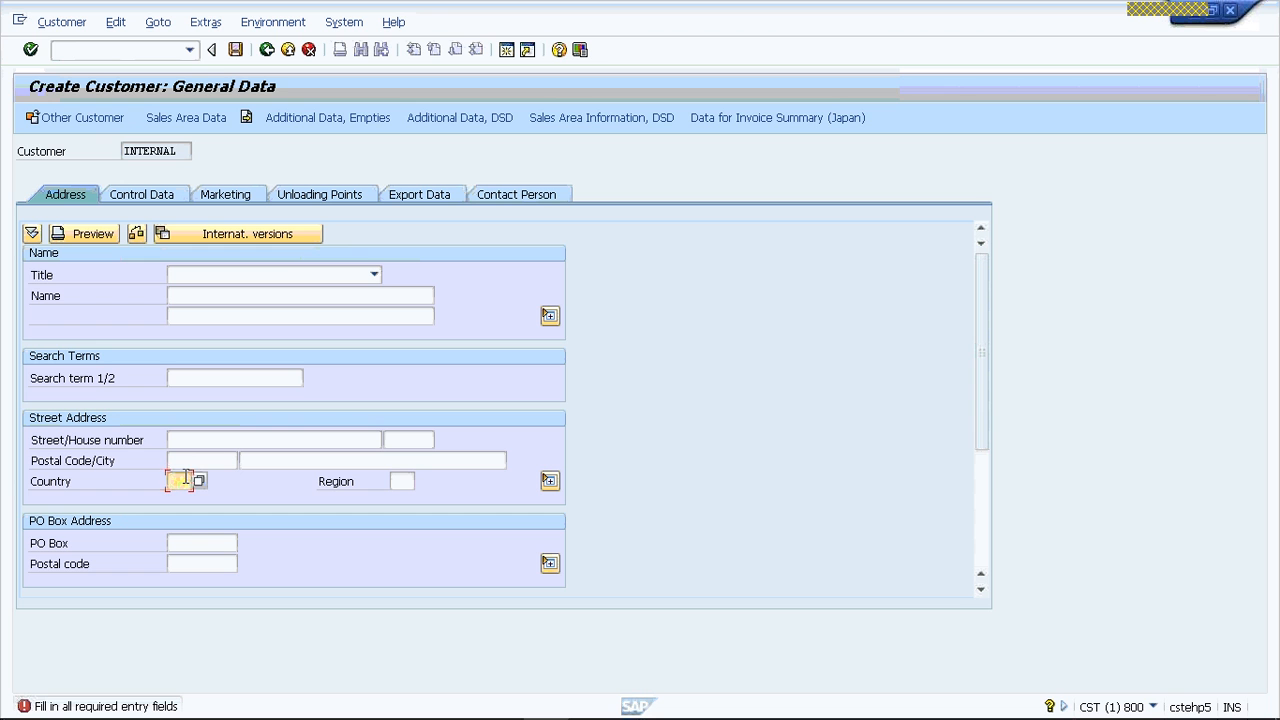
pyautogui.write('DE')
pyautogui.press('Tab')
pyautogui.write('01')
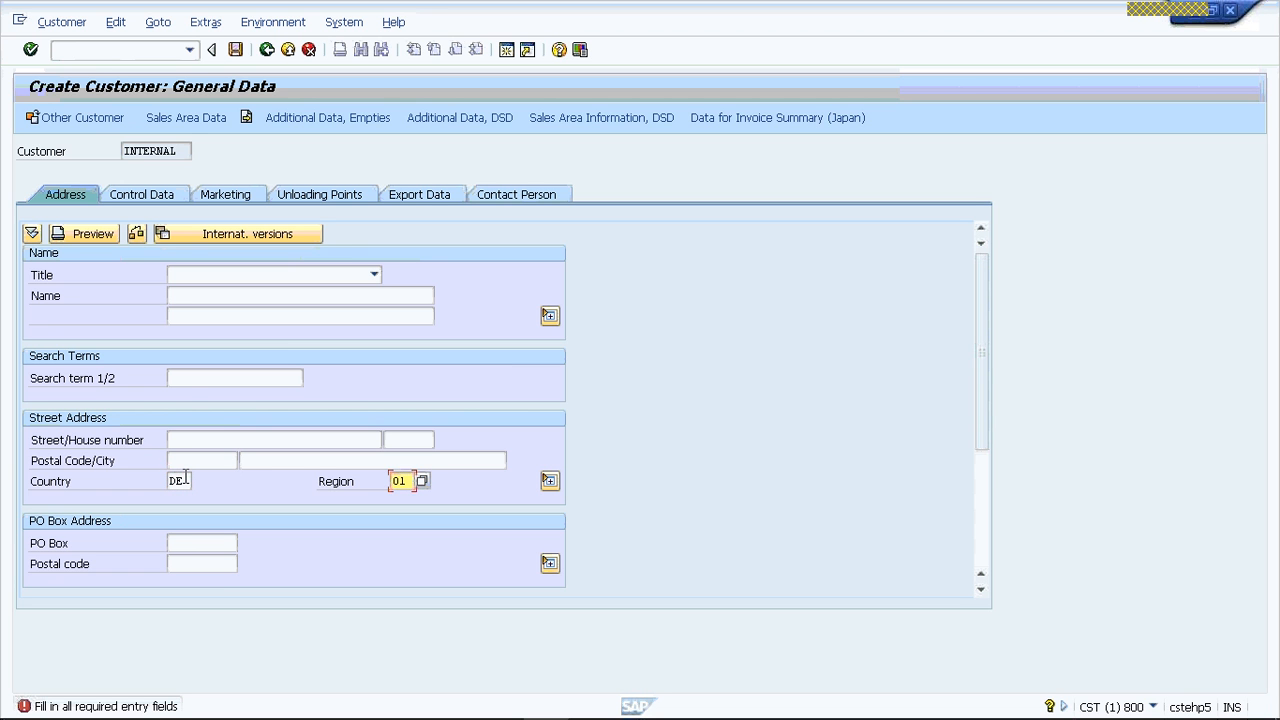
pyautogui.click(198, 379)
pyautogui.write('VR')
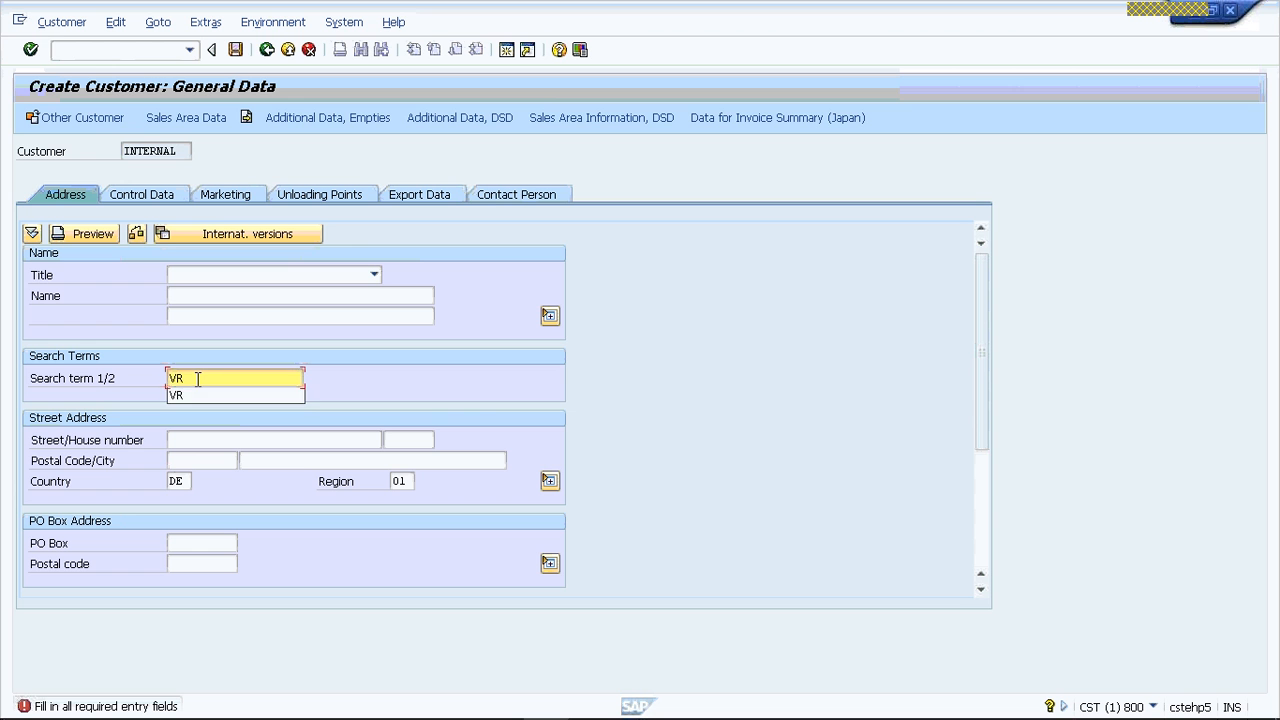
pyautogui.click(198, 379)
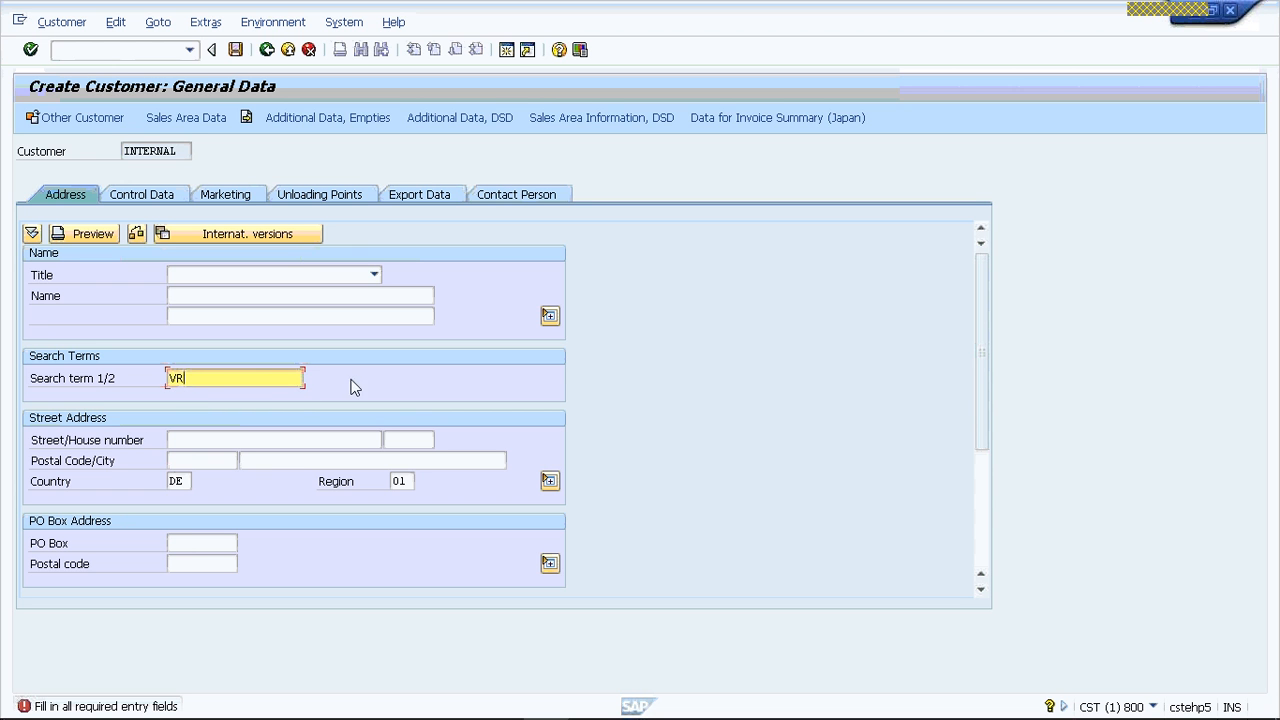
# - Review the customer's control data and contact person sections, and open the sales area data
pyautogui.click(150, 193)
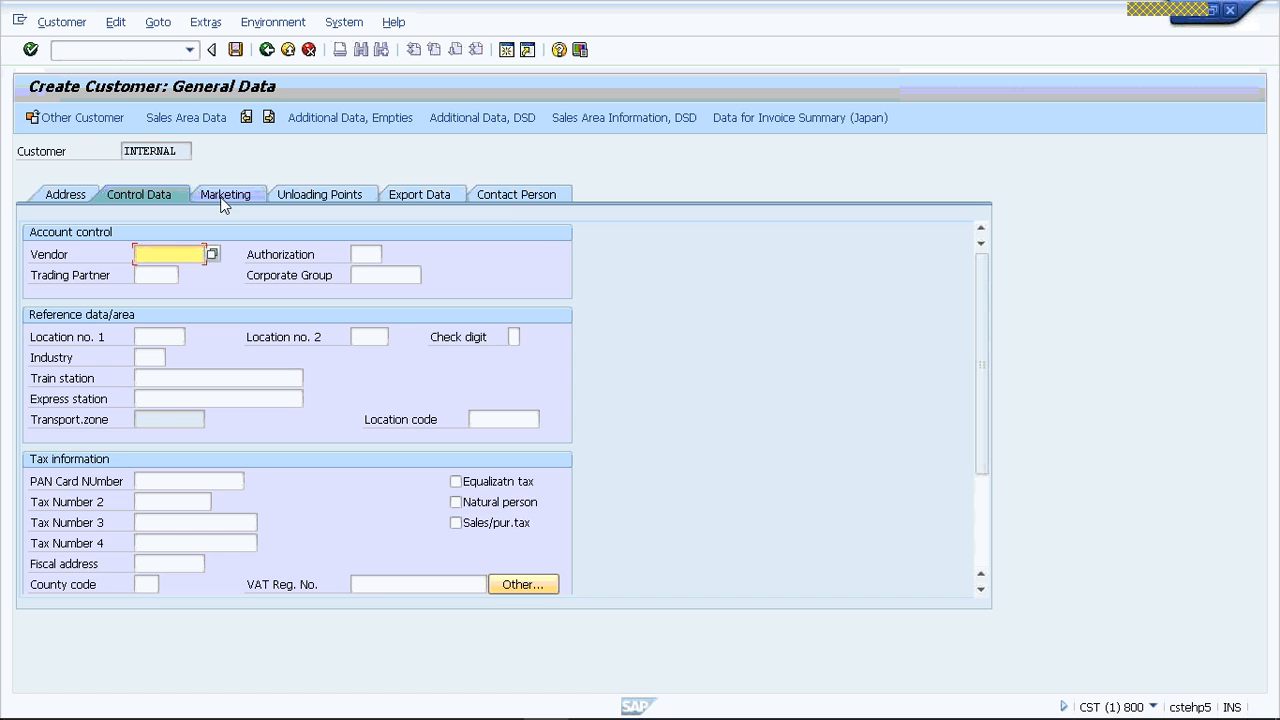
pyautogui.click(508, 197)
pyautogui.click(505, 197)
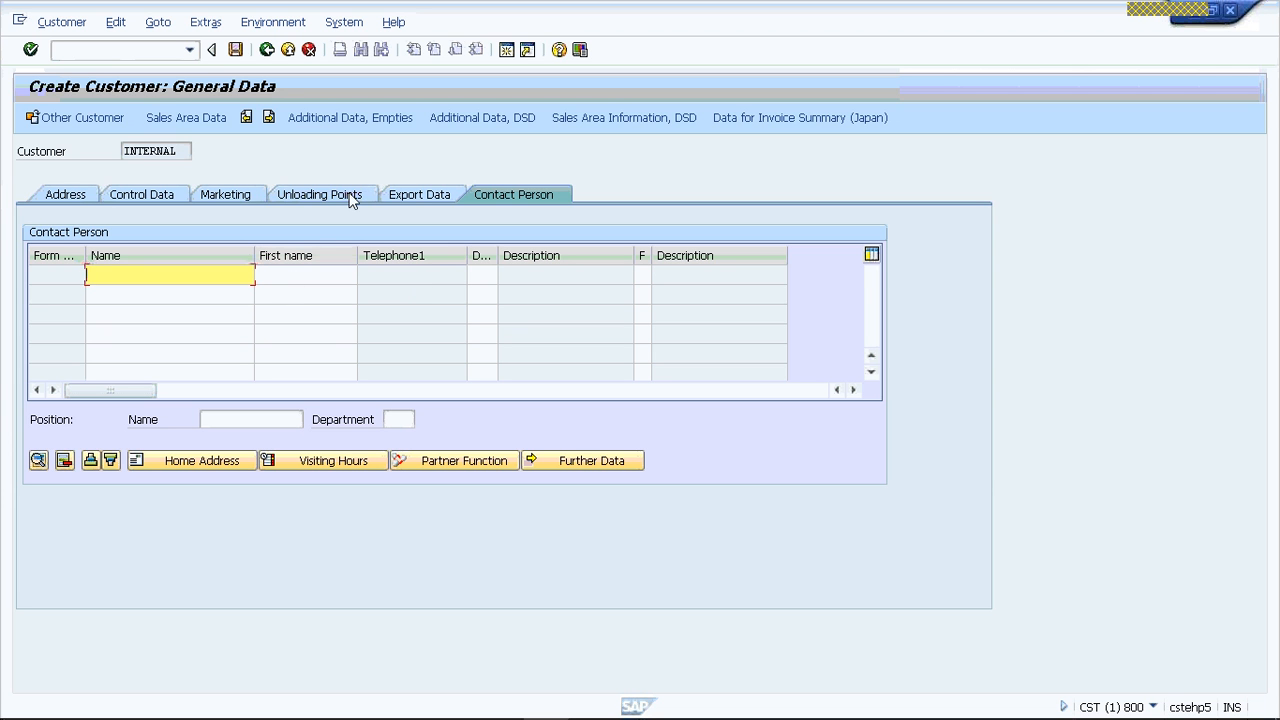
pyautogui.click(190, 119)
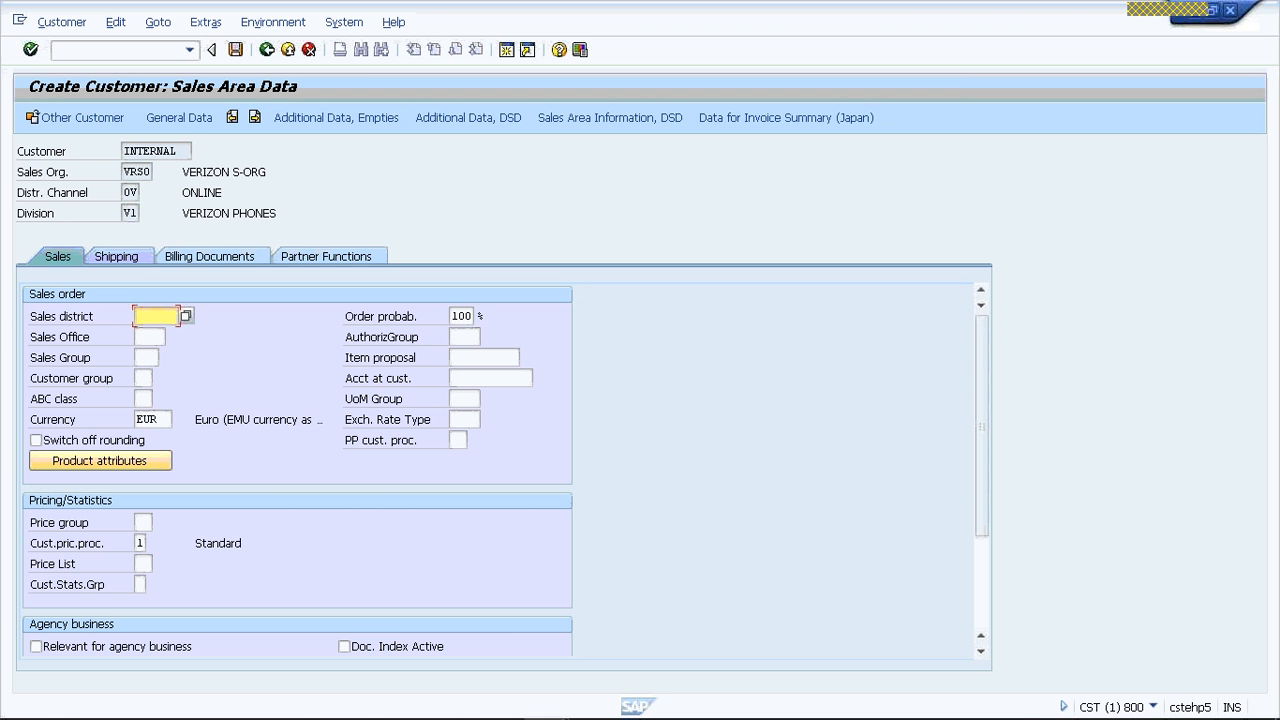
# - Switch to PowerPoint to read the customer master data requirements slide, and return to the SAP customer sales area data
pyautogui.moveTo(447, 716)
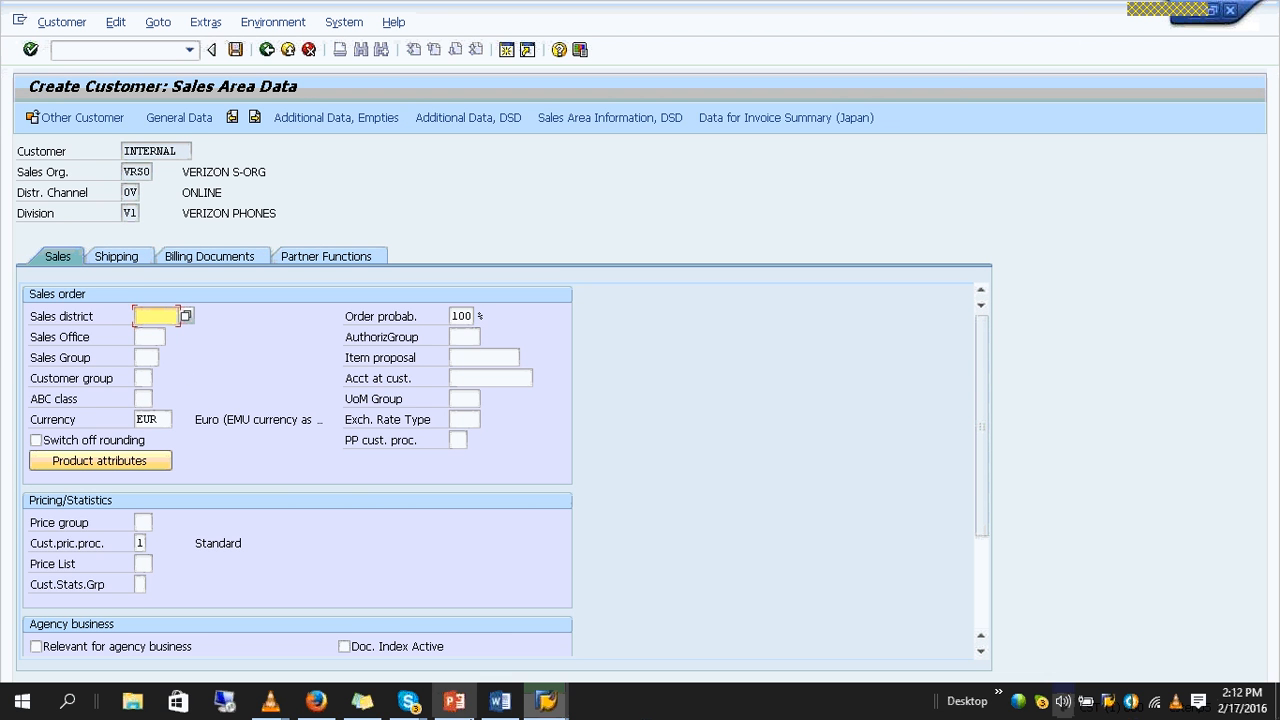
pyautogui.click(452, 702)
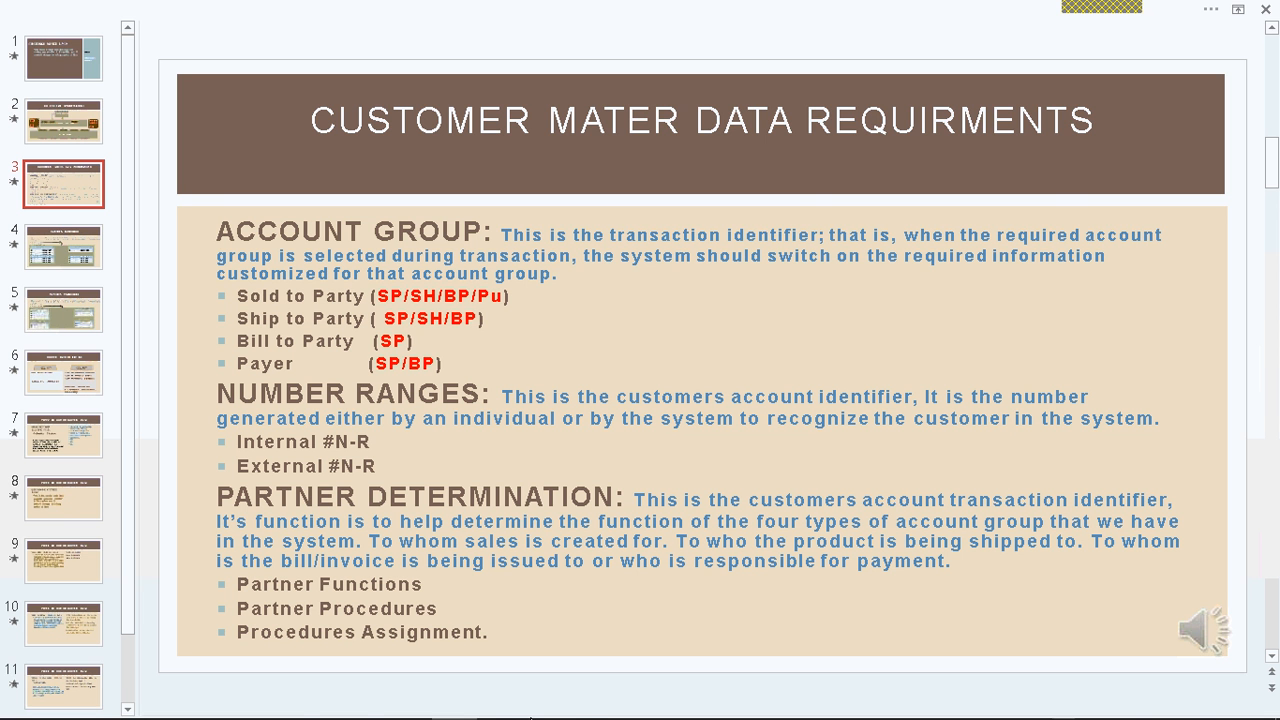
pyautogui.moveTo(455, 706)
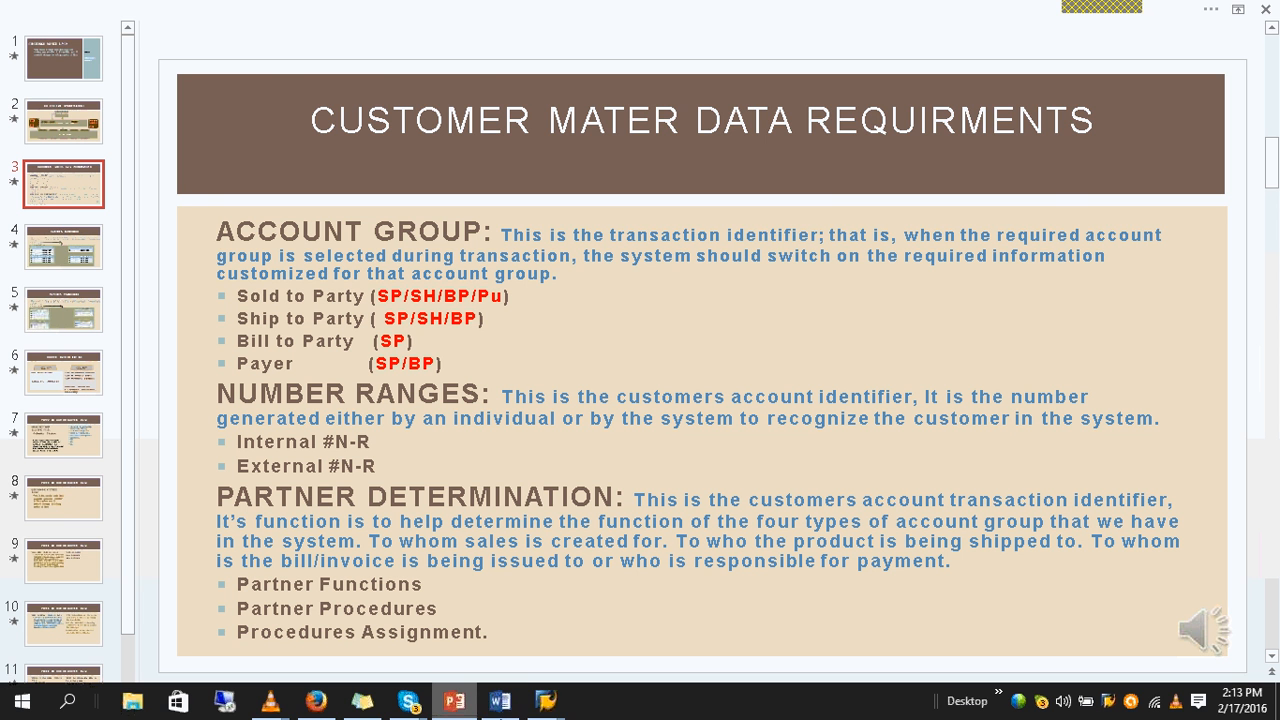
pyautogui.click(455, 706)
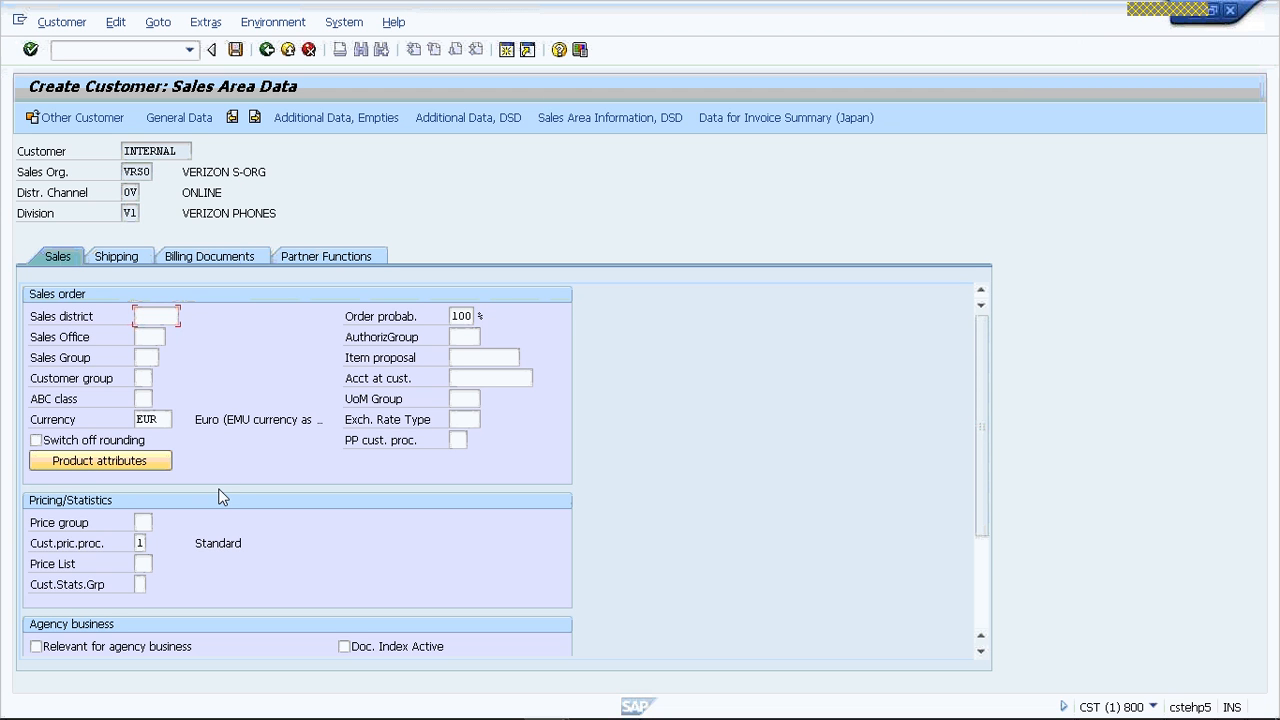
# - Examine the price list and customer statistics group fields, and the shipping conditions and delivering plant fields in the shipping data
pyautogui.click(236, 584)
pyautogui.click(145, 565)
pyautogui.click(139, 585)
pyautogui.click(125, 256)
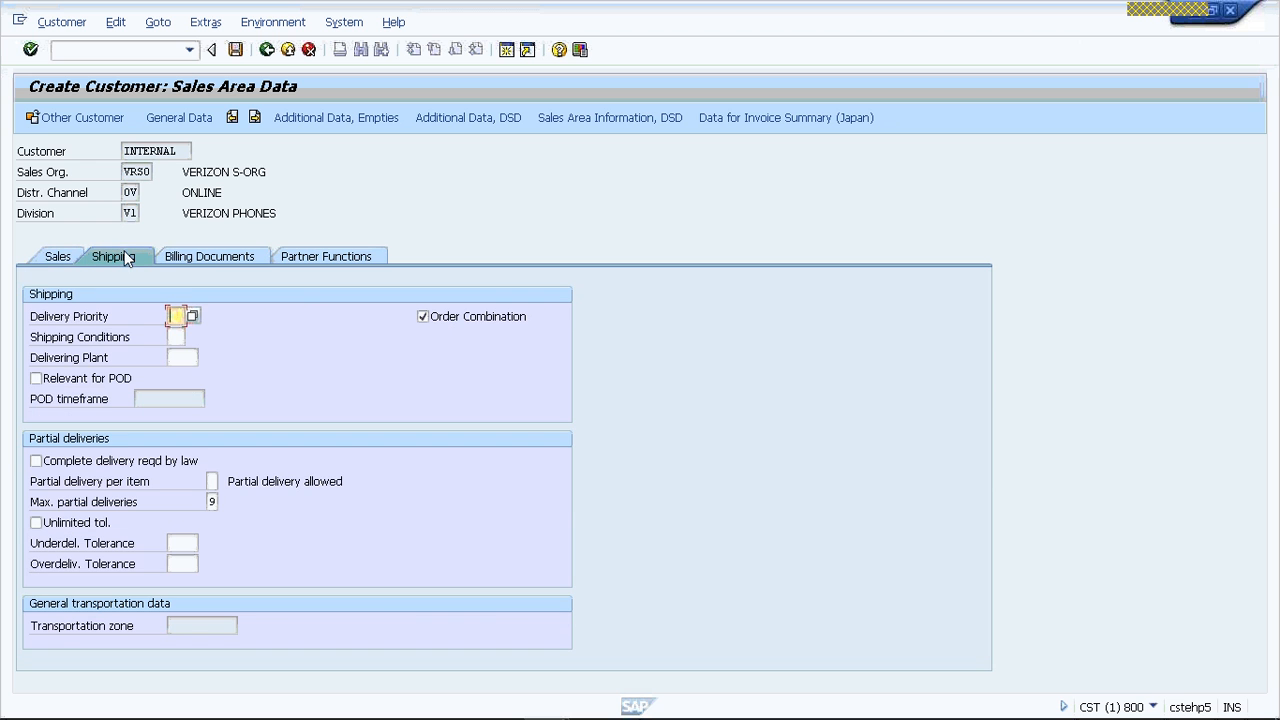
pyautogui.click(176, 337)
pyautogui.click(198, 358)
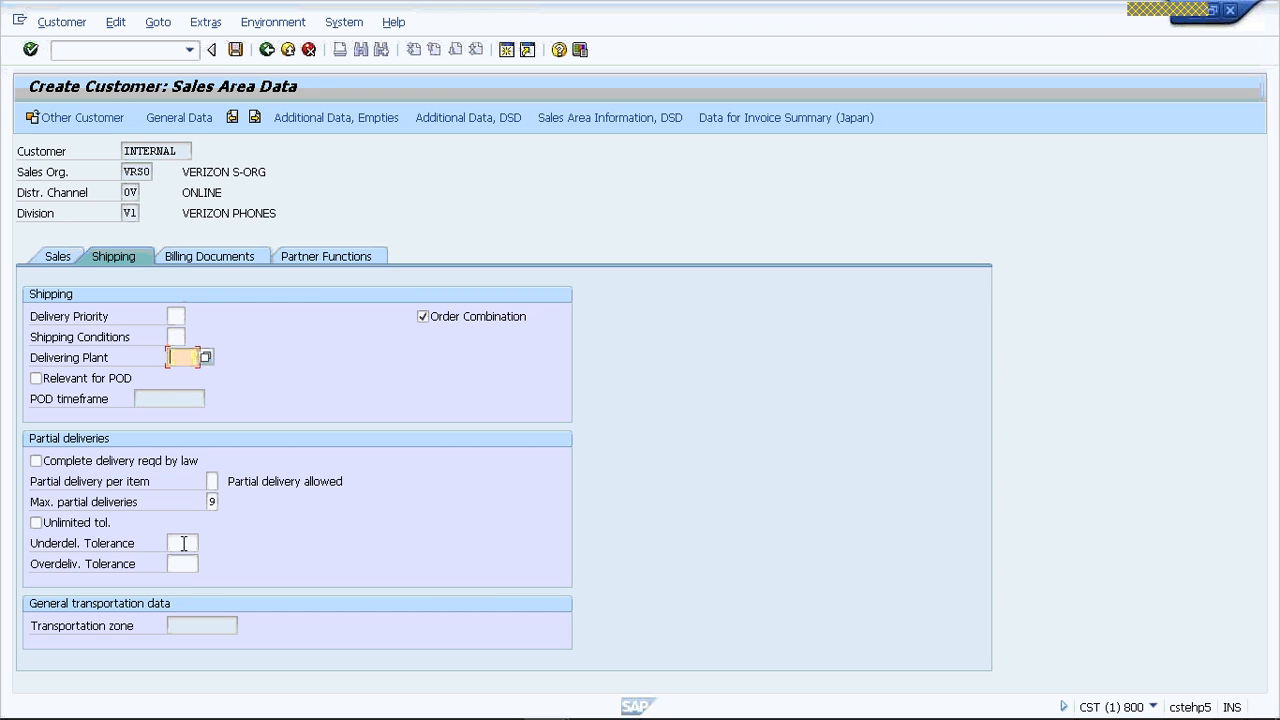
# - Examine the overdelivery tolerance in the shipping data, and the Incoterms and output tax classification fields in the billing documents data
pyautogui.click(186, 566)
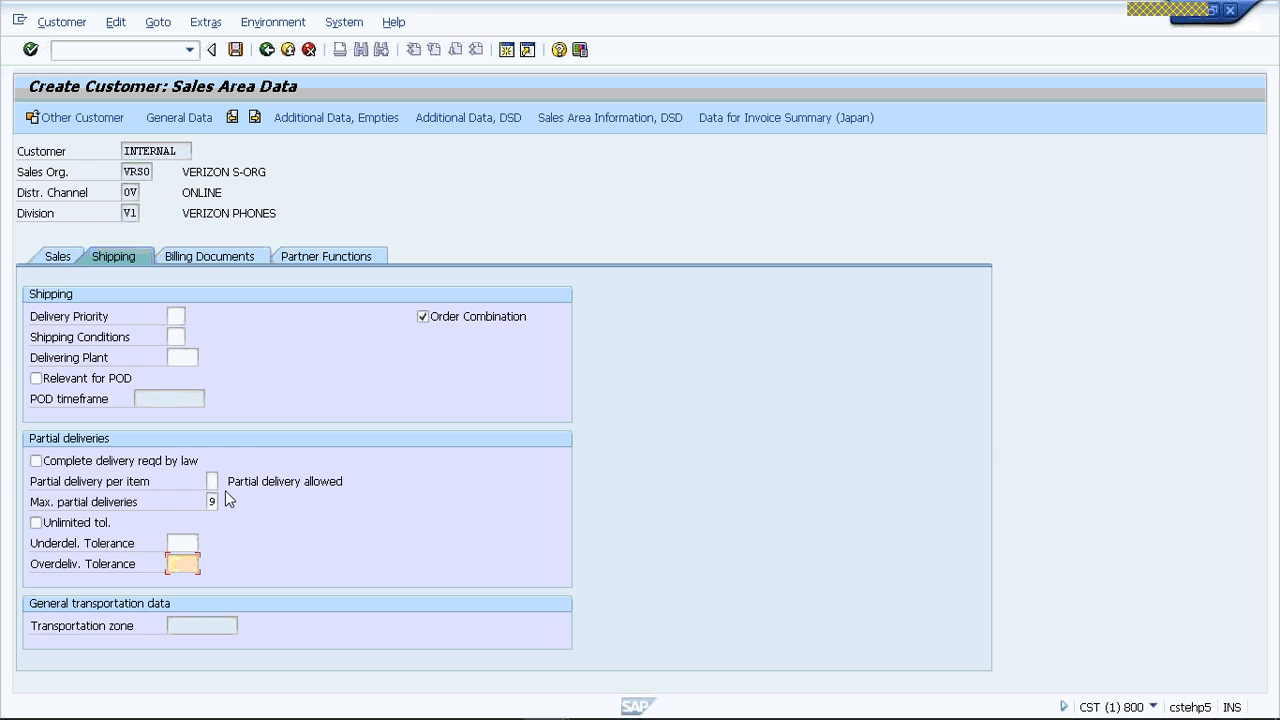
pyautogui.click(212, 250)
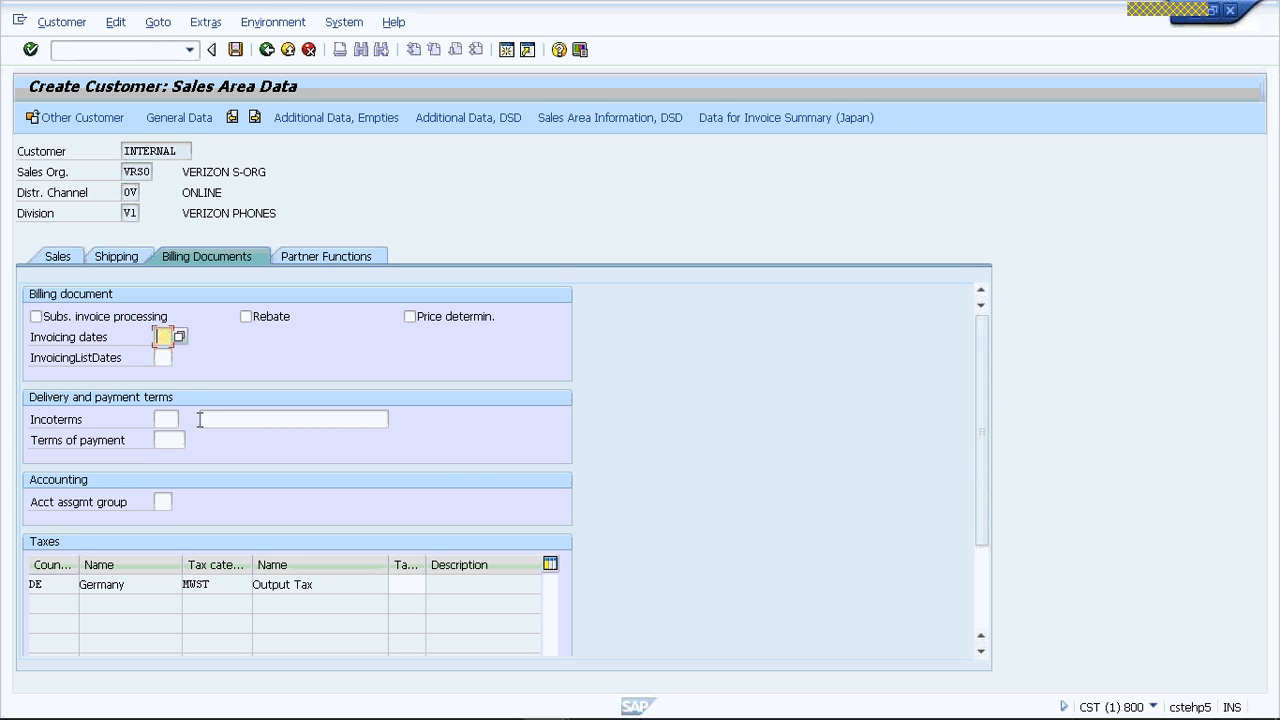
pyautogui.click(169, 420)
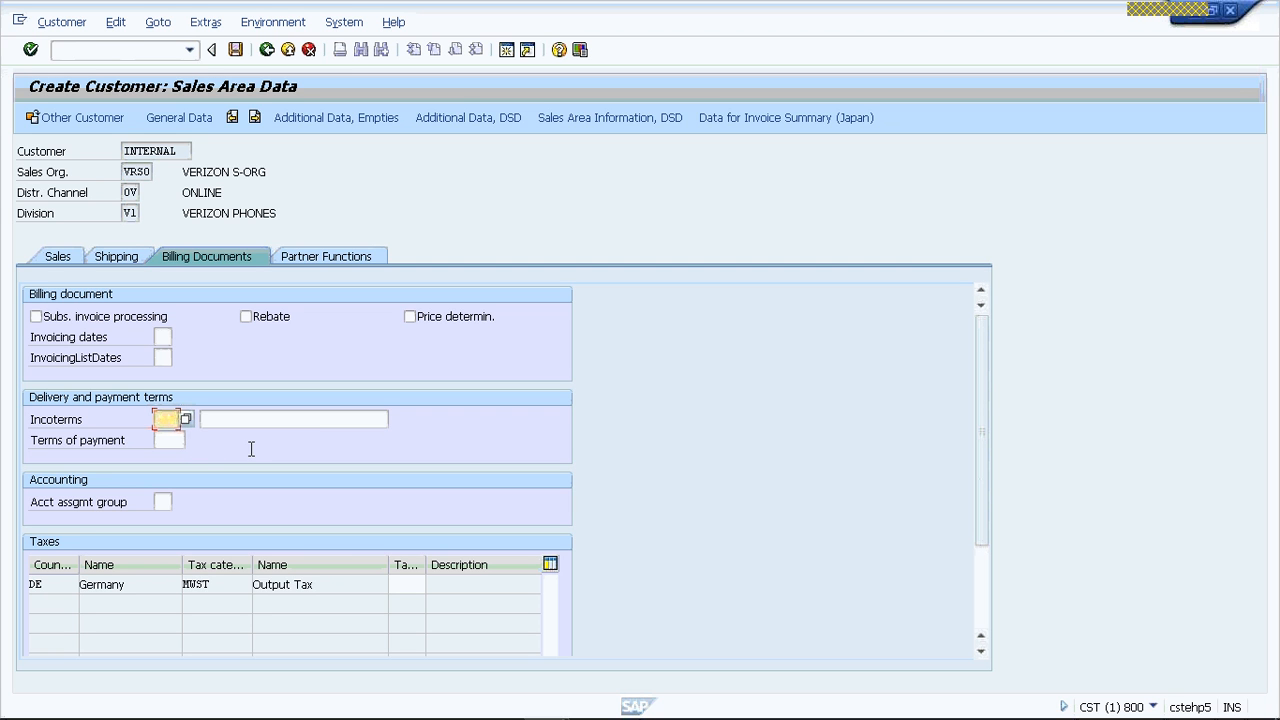
pyautogui.click(409, 585)
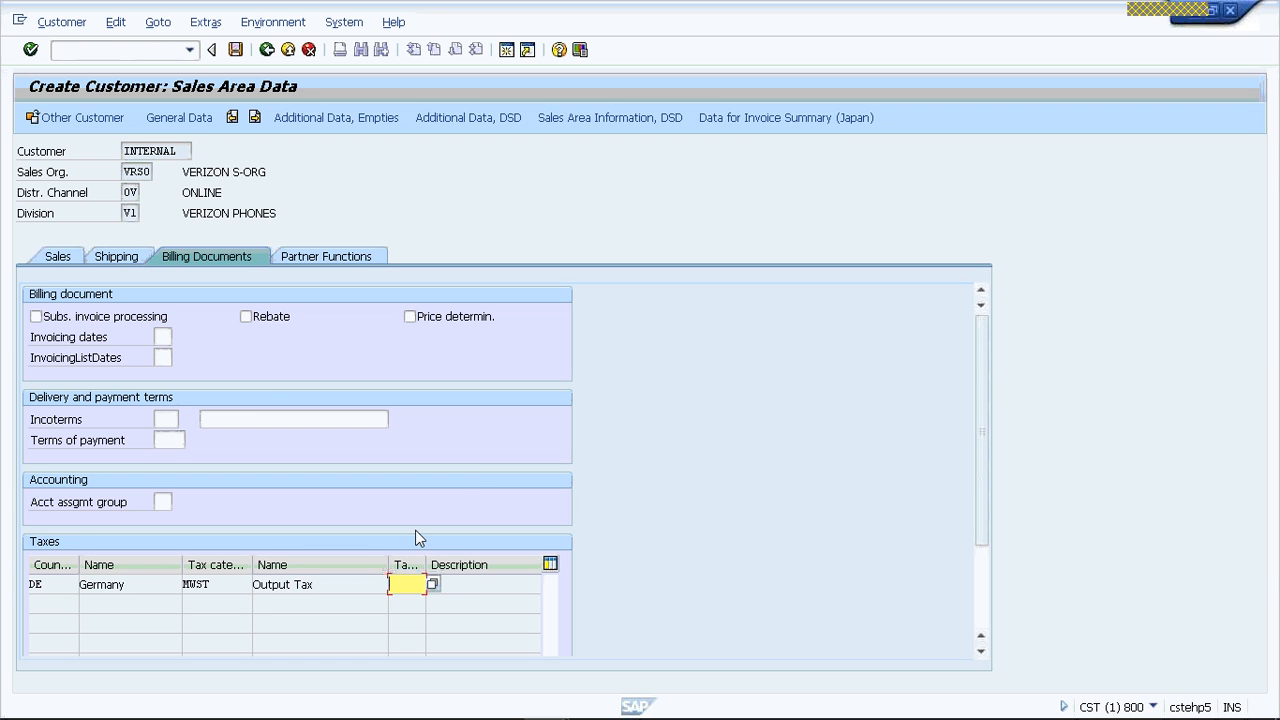
# - View the licenses for Germany's MWST output tax category, and examine the customer's partner functions table
pyautogui.click(215, 585)
pyautogui.press('F1')
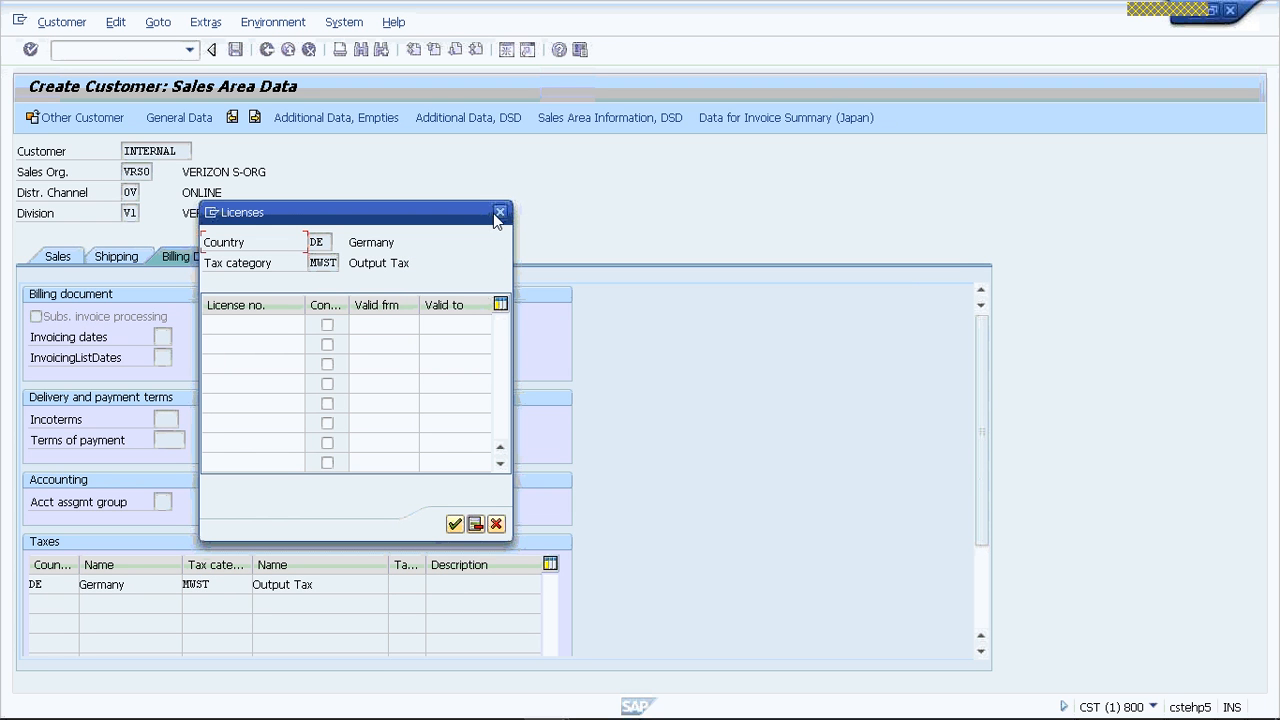
pyautogui.click(499, 218)
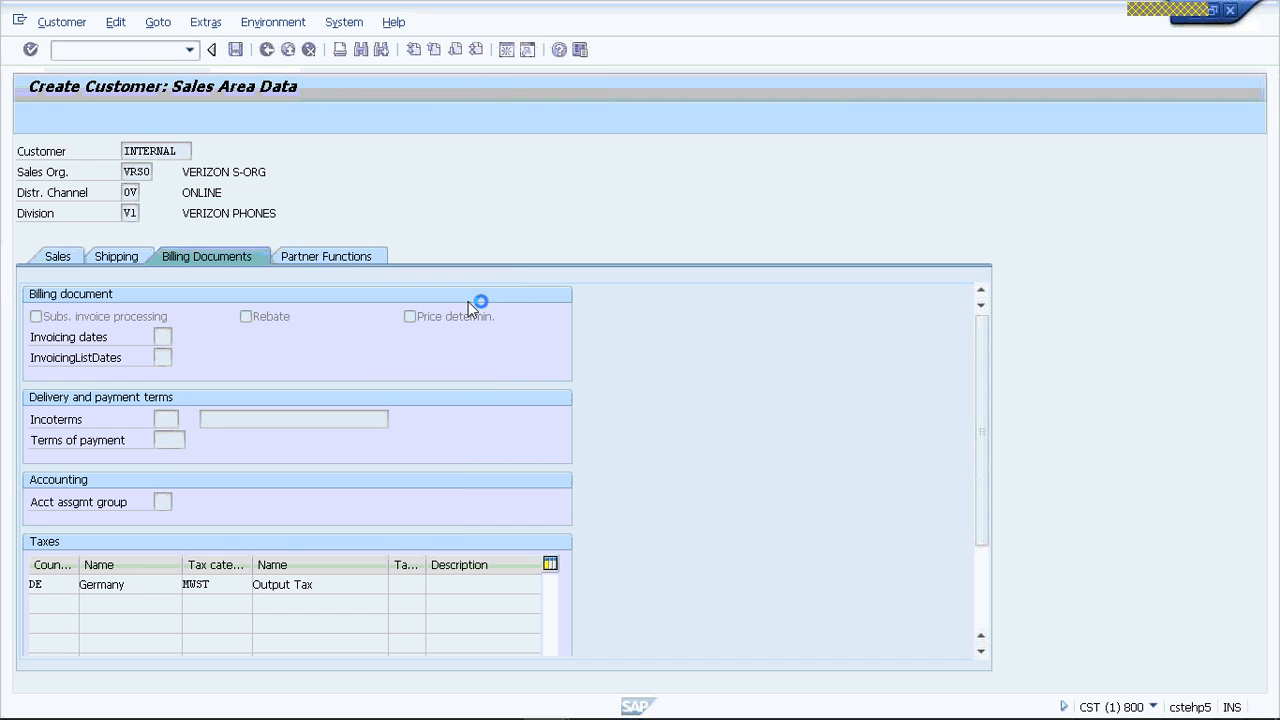
pyautogui.click(322, 258)
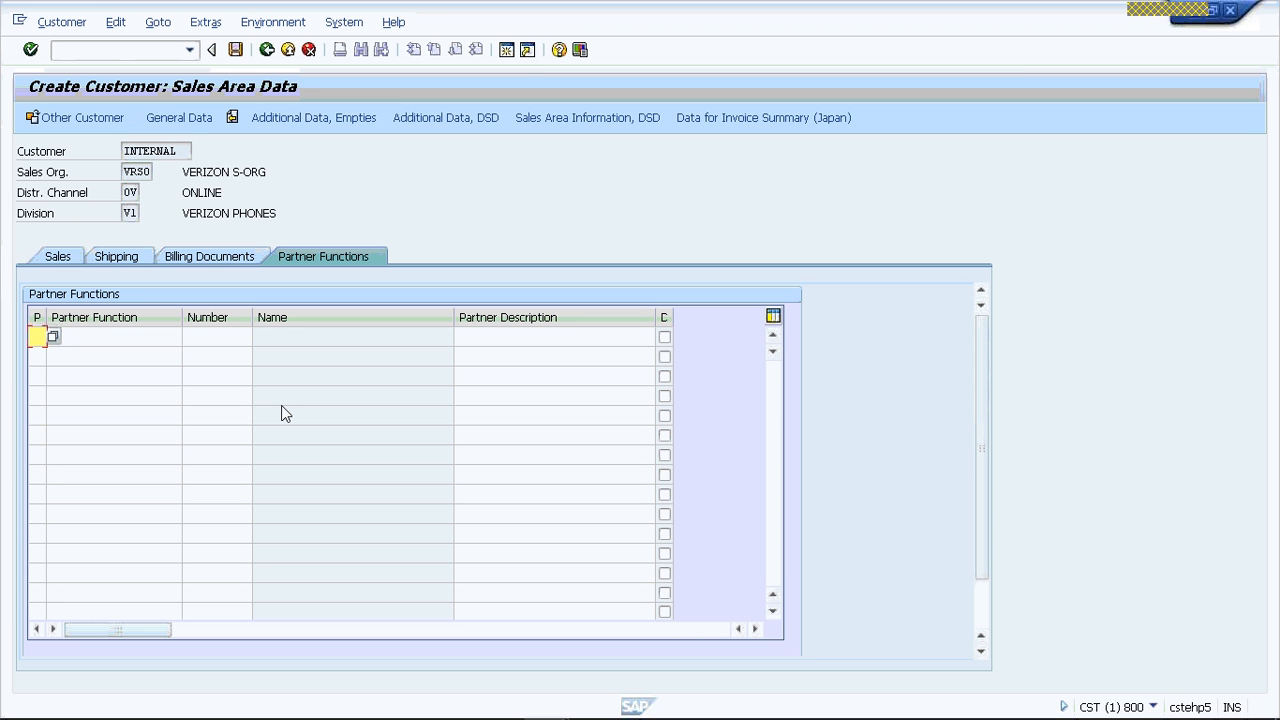
# - Exit the customer creation without saving the data, and log off from the SAP system
pyautogui.click(287, 57)
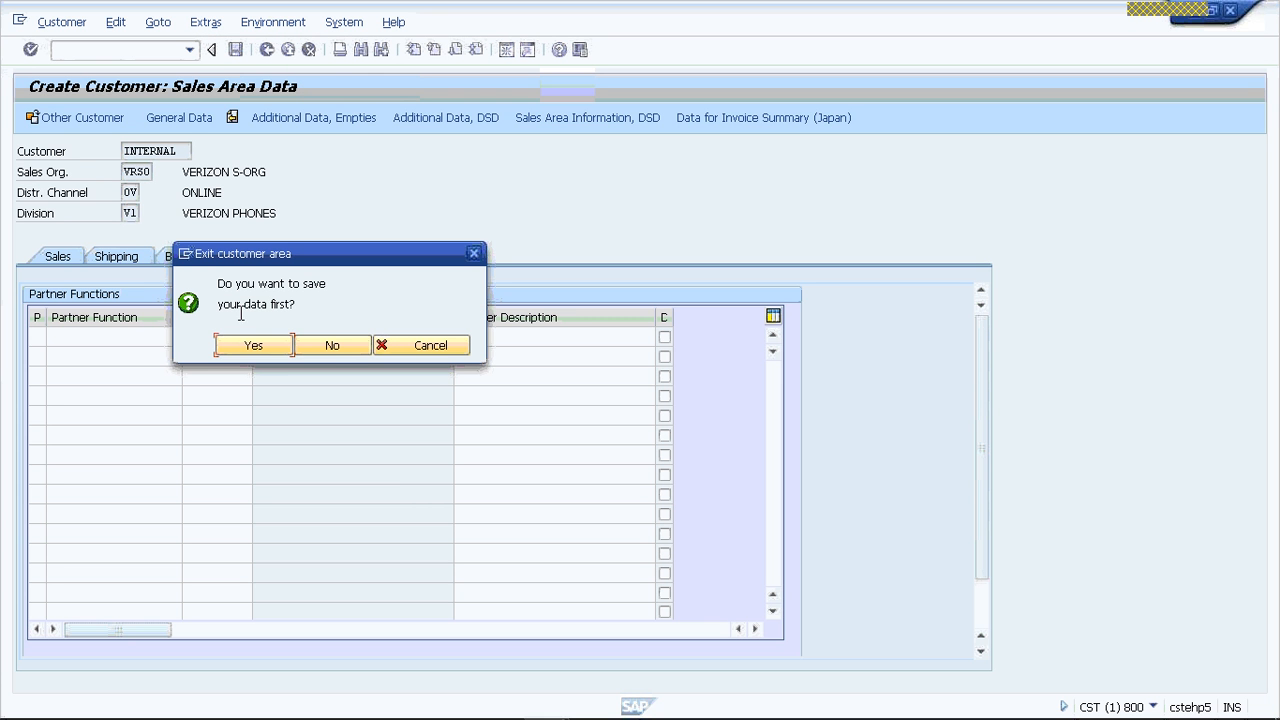
pyautogui.click(335, 346)
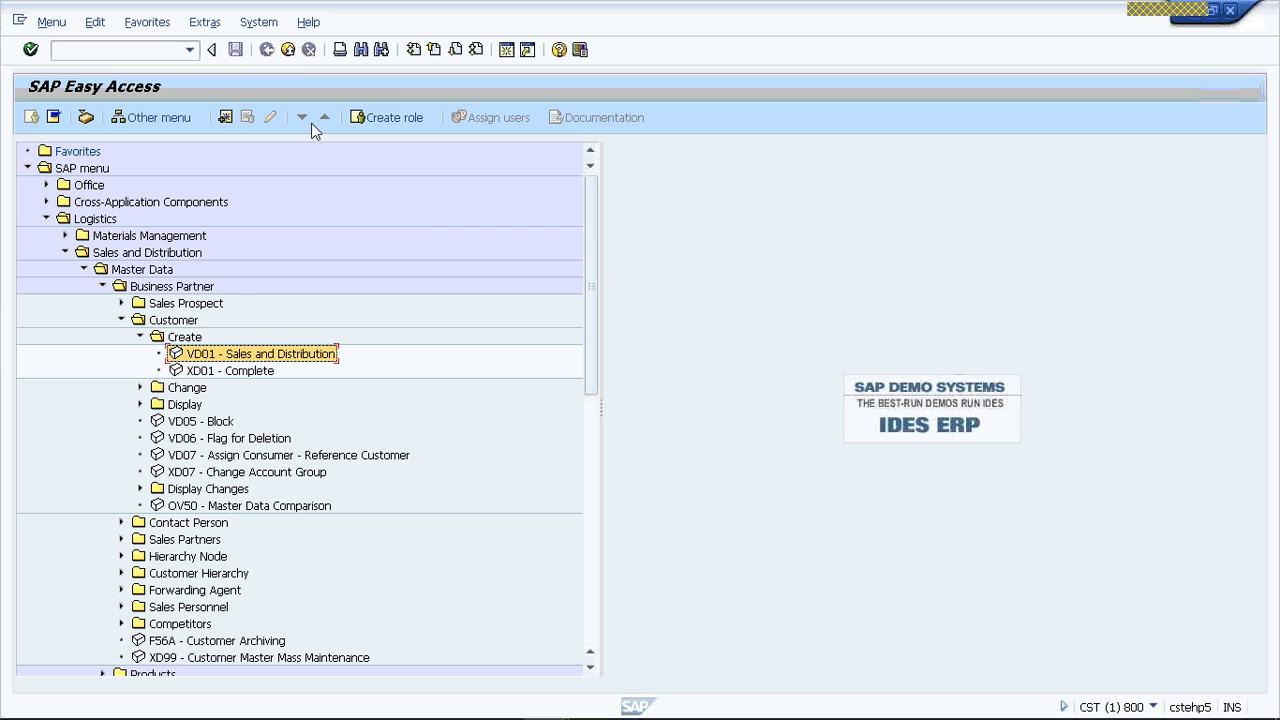
pyautogui.click(287, 51)
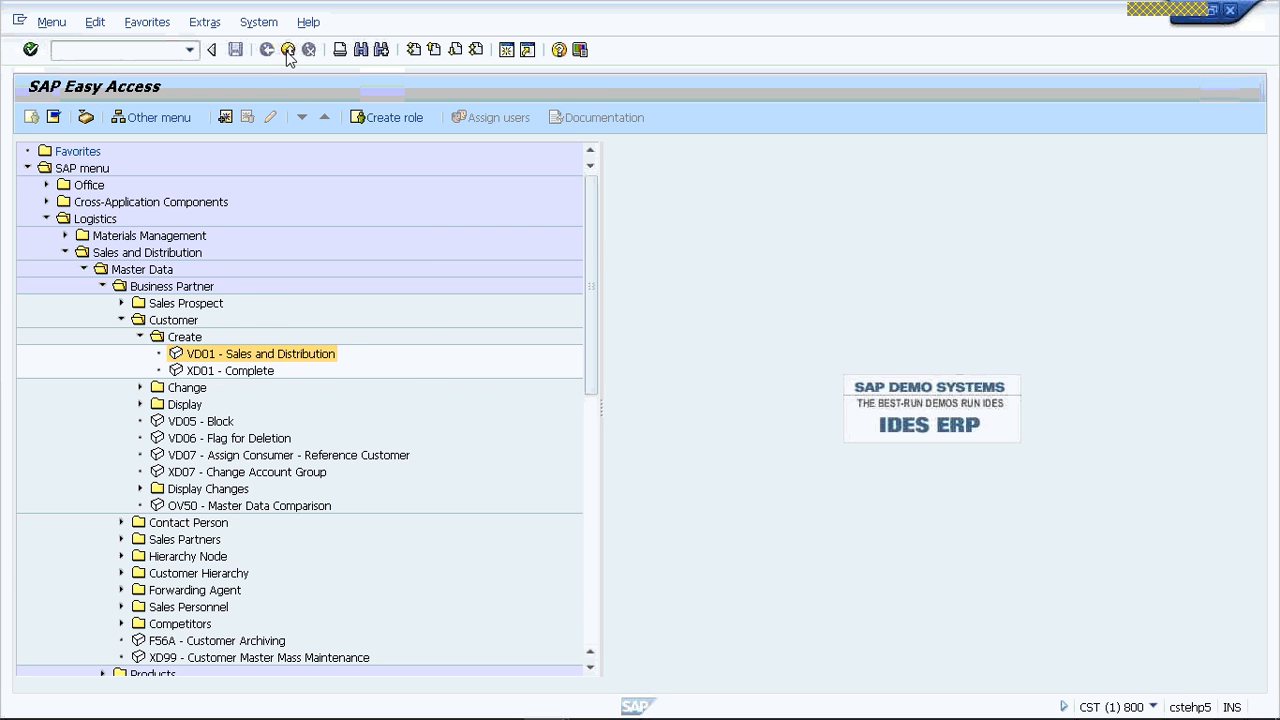
pyautogui.click(190, 346)
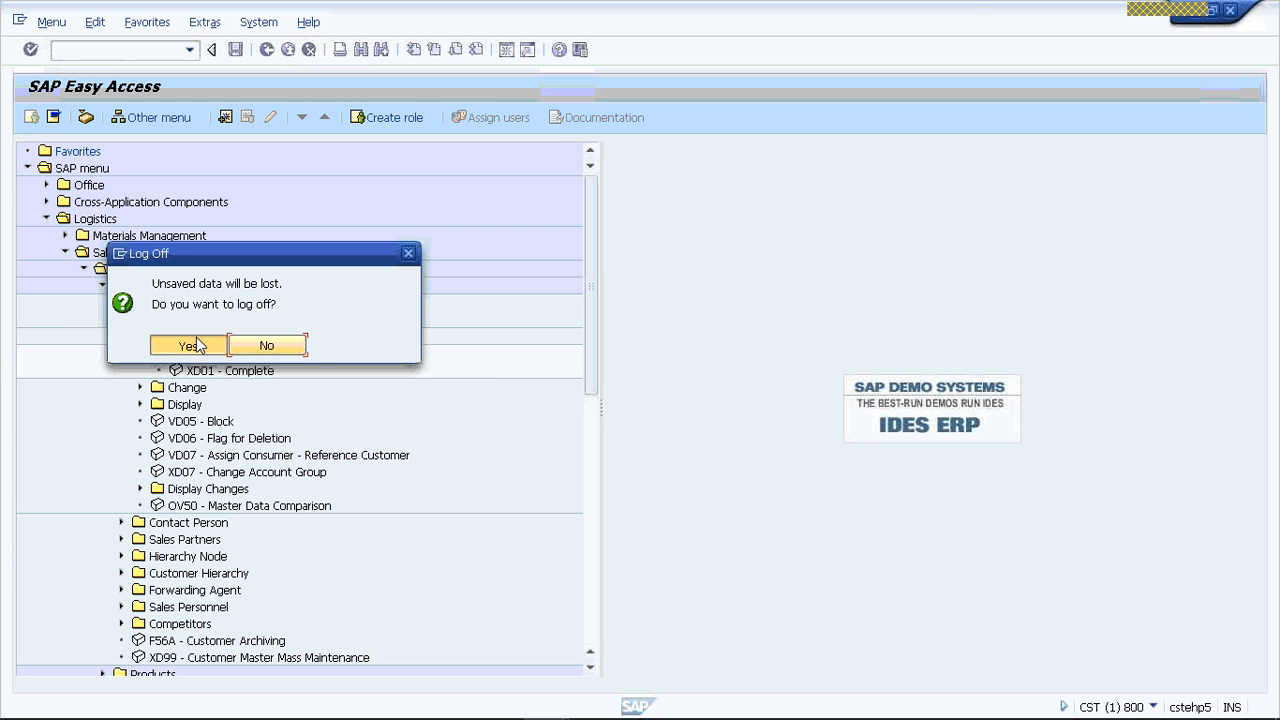
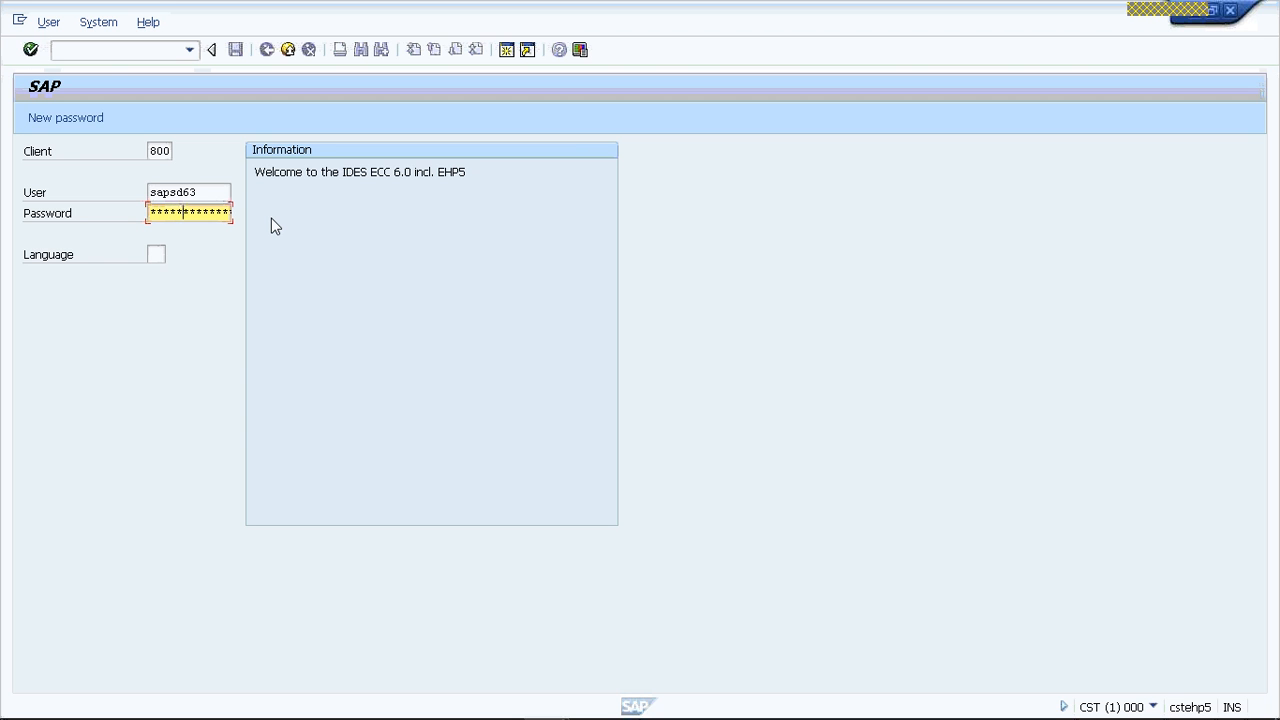
# - Log on to the system with language EN and start transaction VOPA
pyautogui.press('Tab')
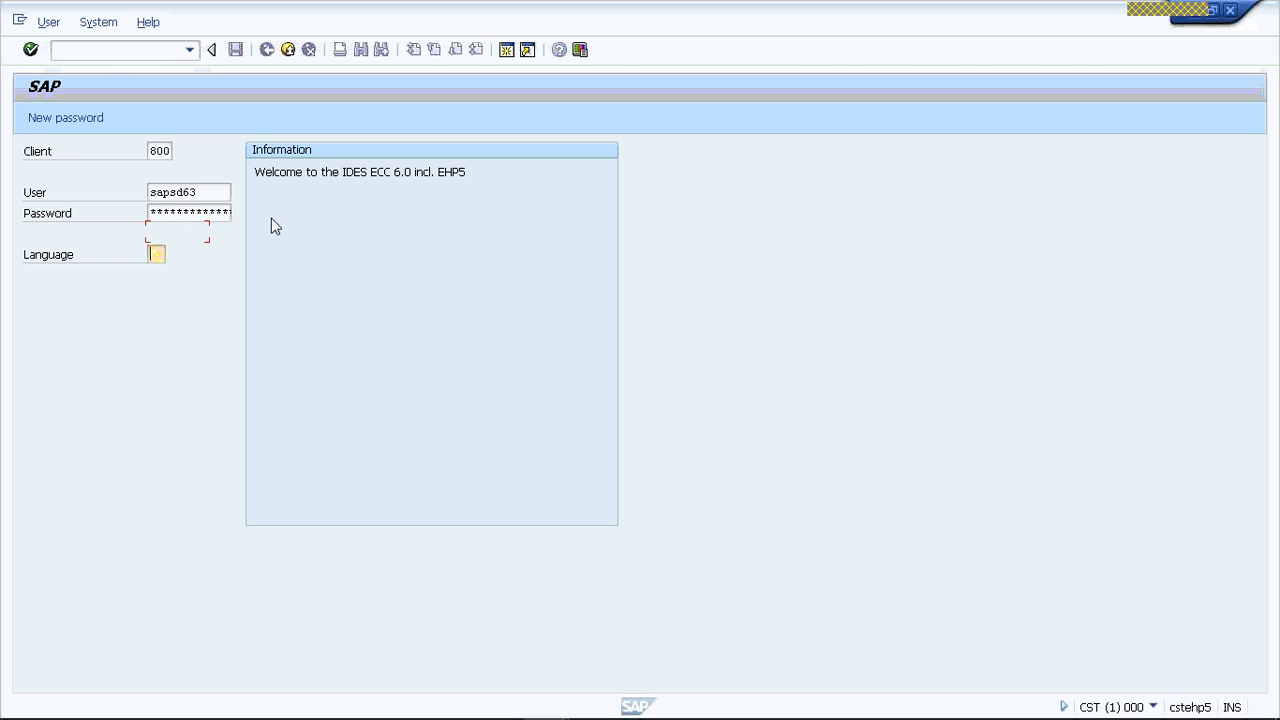
pyautogui.write('EN')
pyautogui.press('Return')
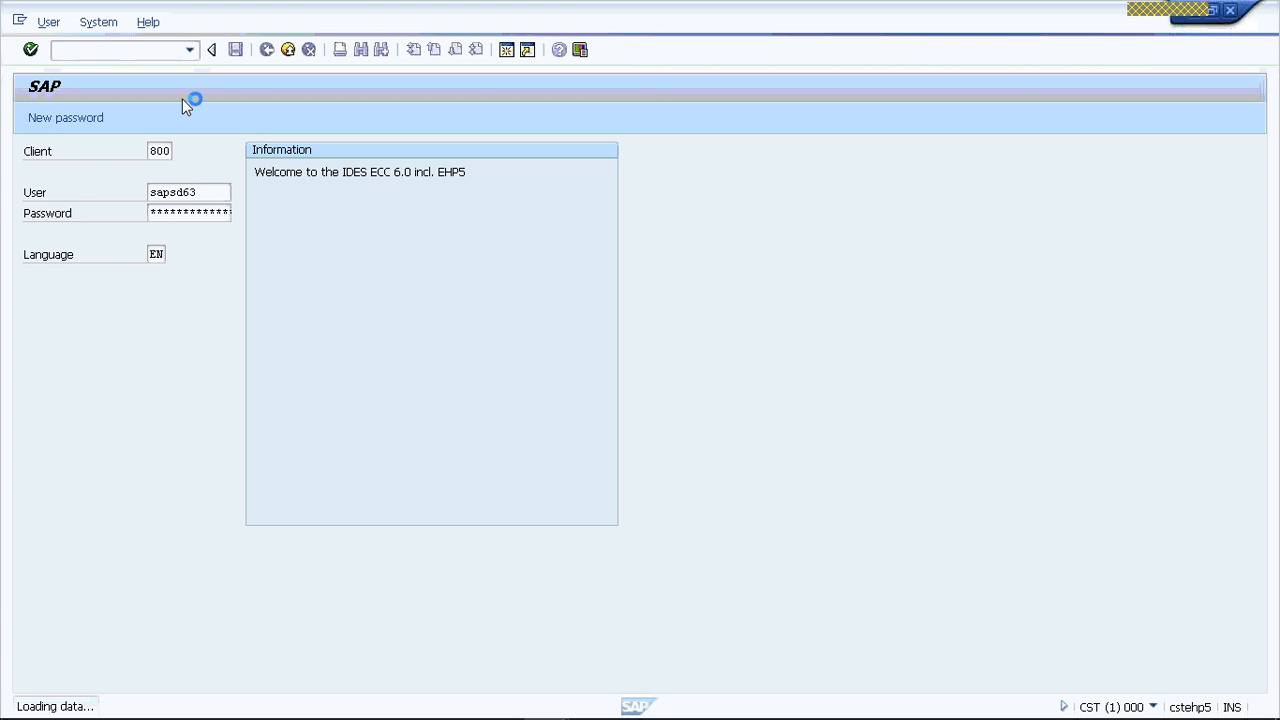
pyautogui.write('VOPA')
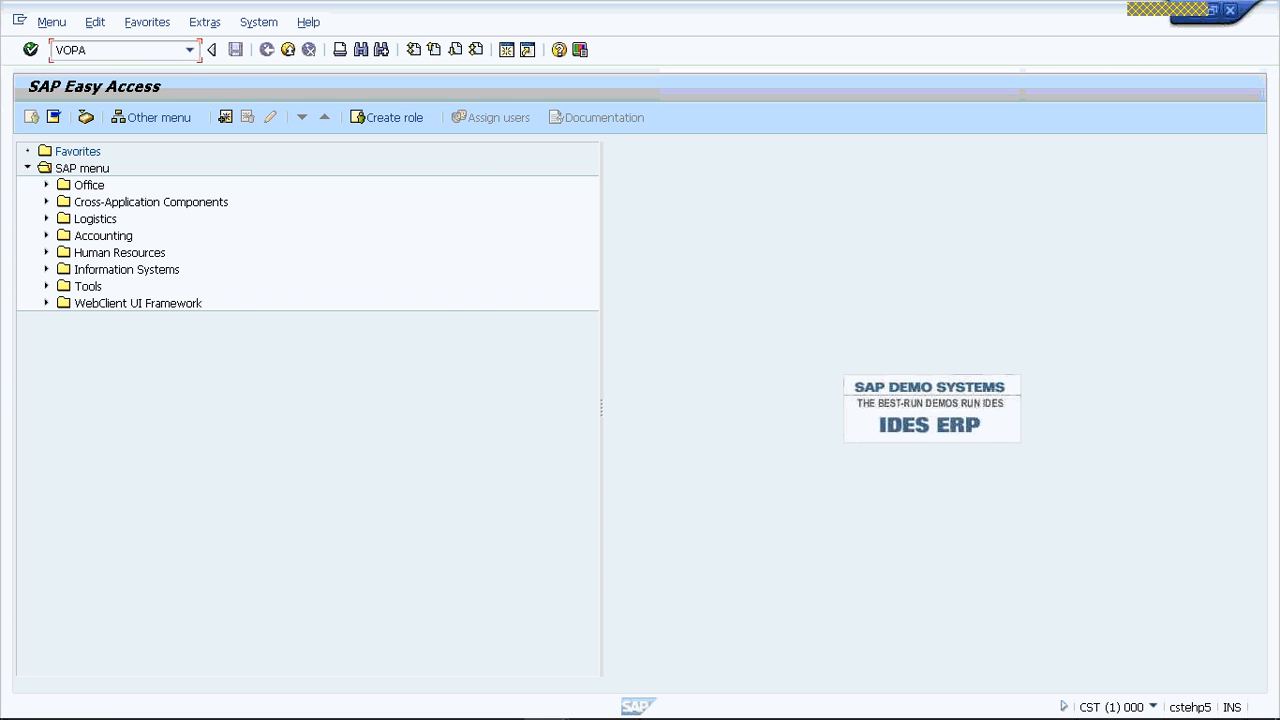
pyautogui.press('Return')
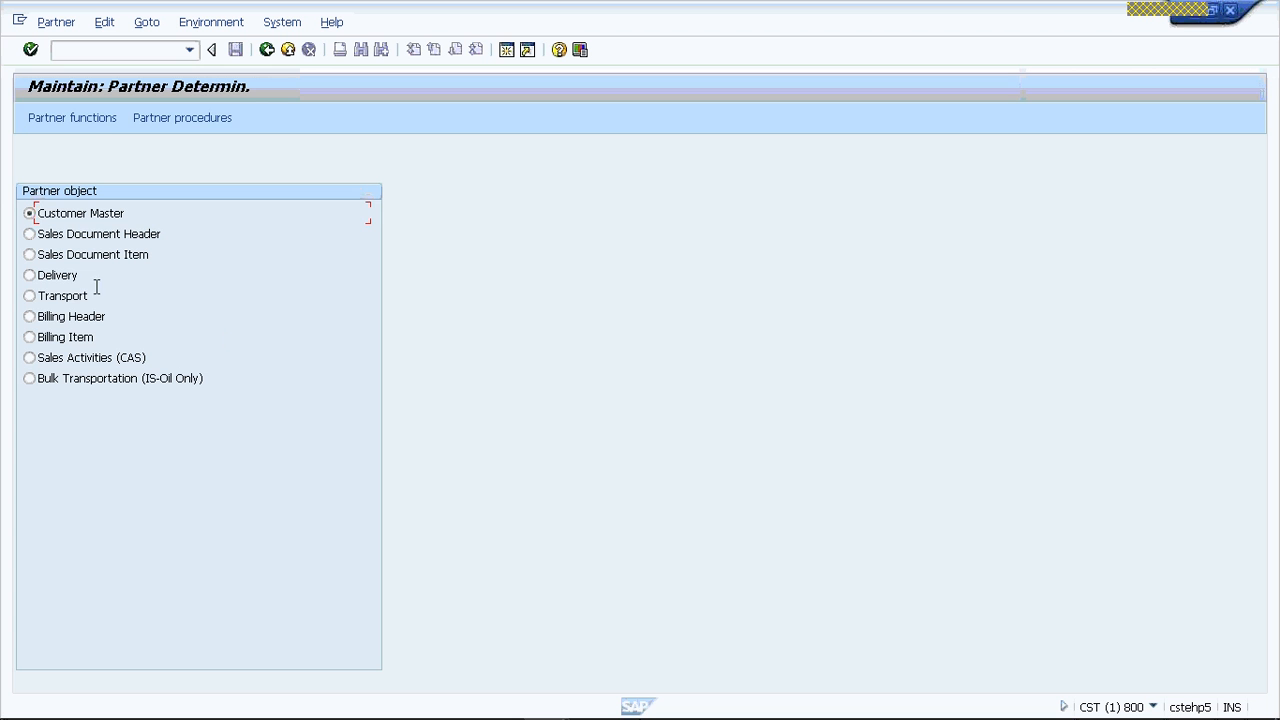
# - Open the account group assignment for the customer master partner functions
pyautogui.click(74, 119)
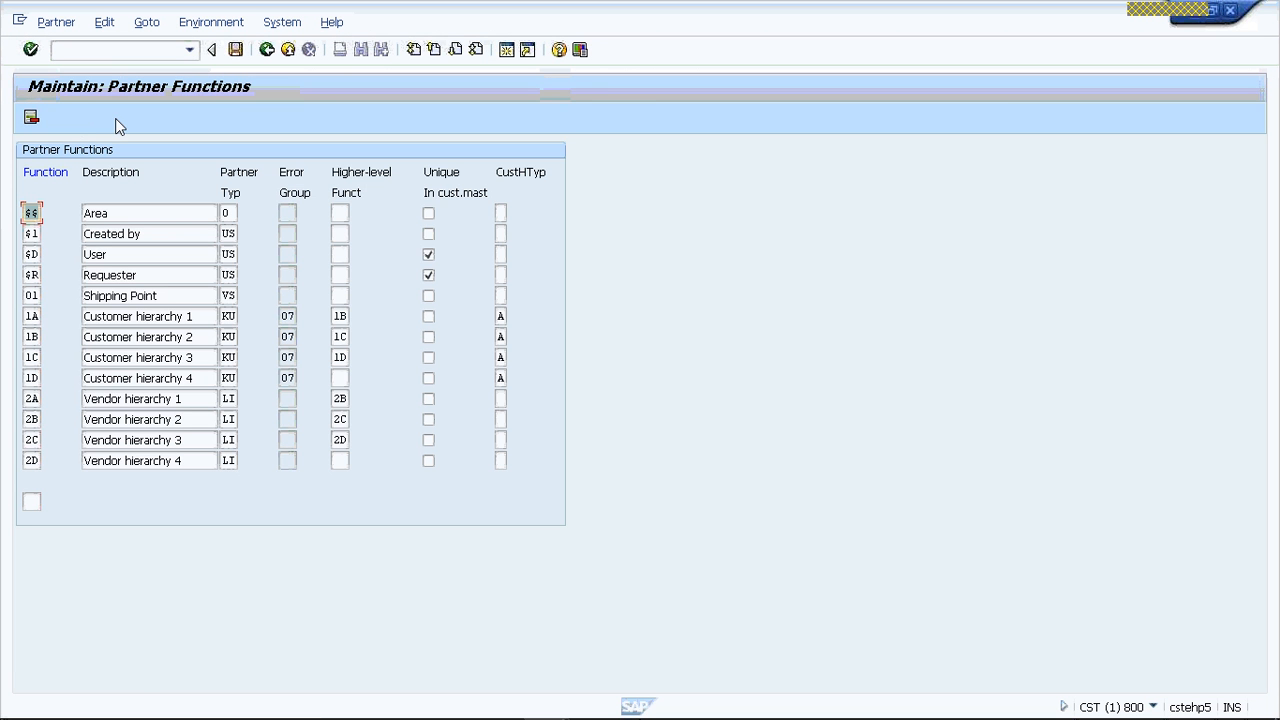
pyautogui.click(213, 25)
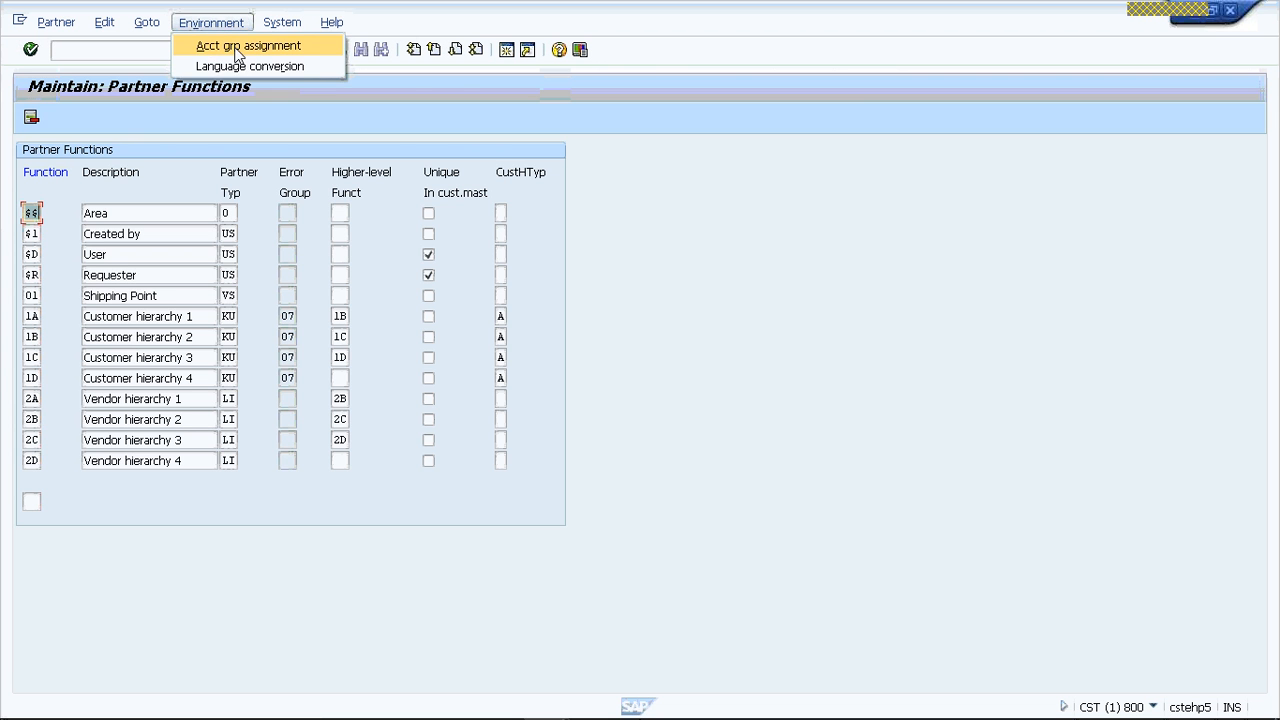
pyautogui.click(235, 47)
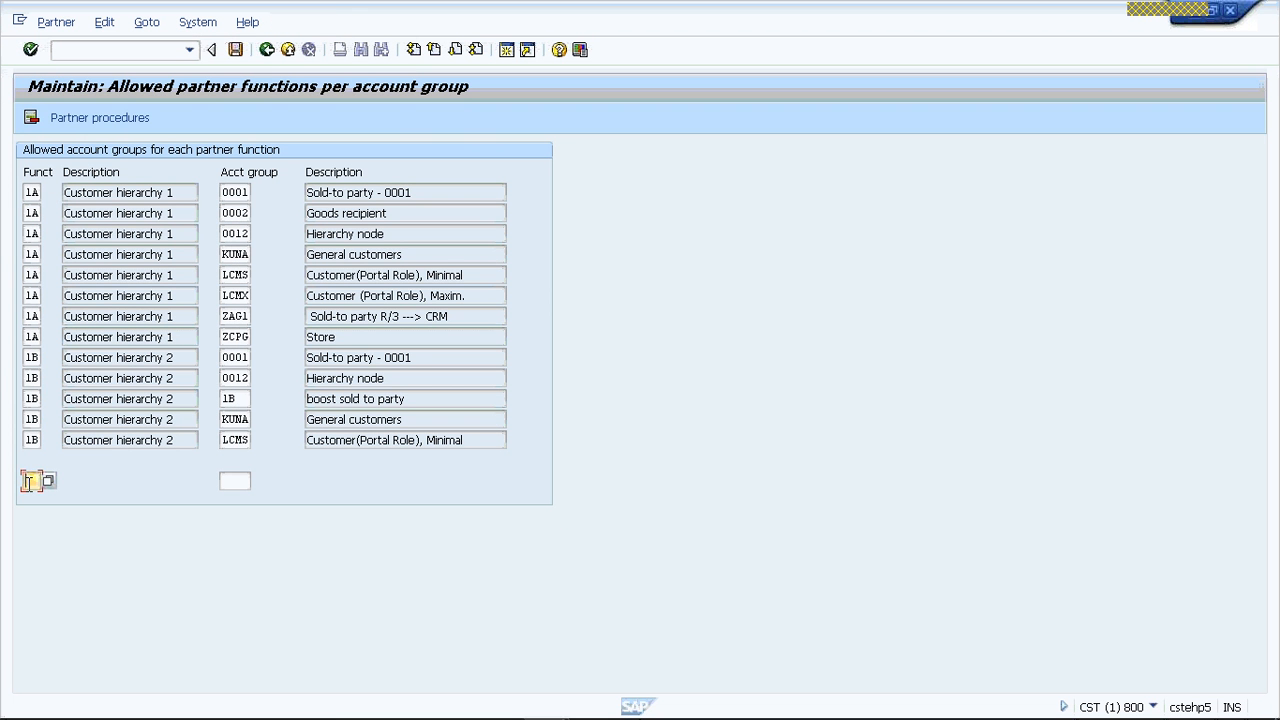
# - Position the list of allowed account groups at partner function SP
pyautogui.write('SP')
pyautogui.press('Tab')
pyautogui.write('VR')
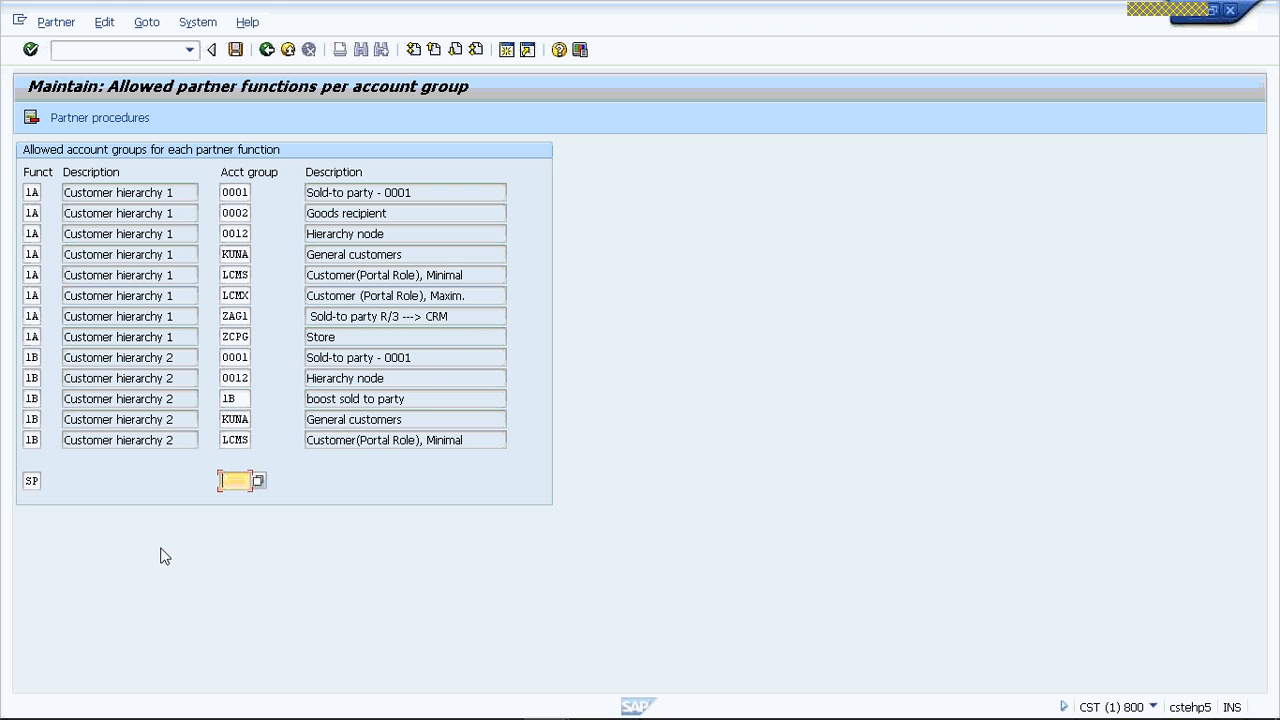
pyautogui.write('SP')
pyautogui.press('Return')
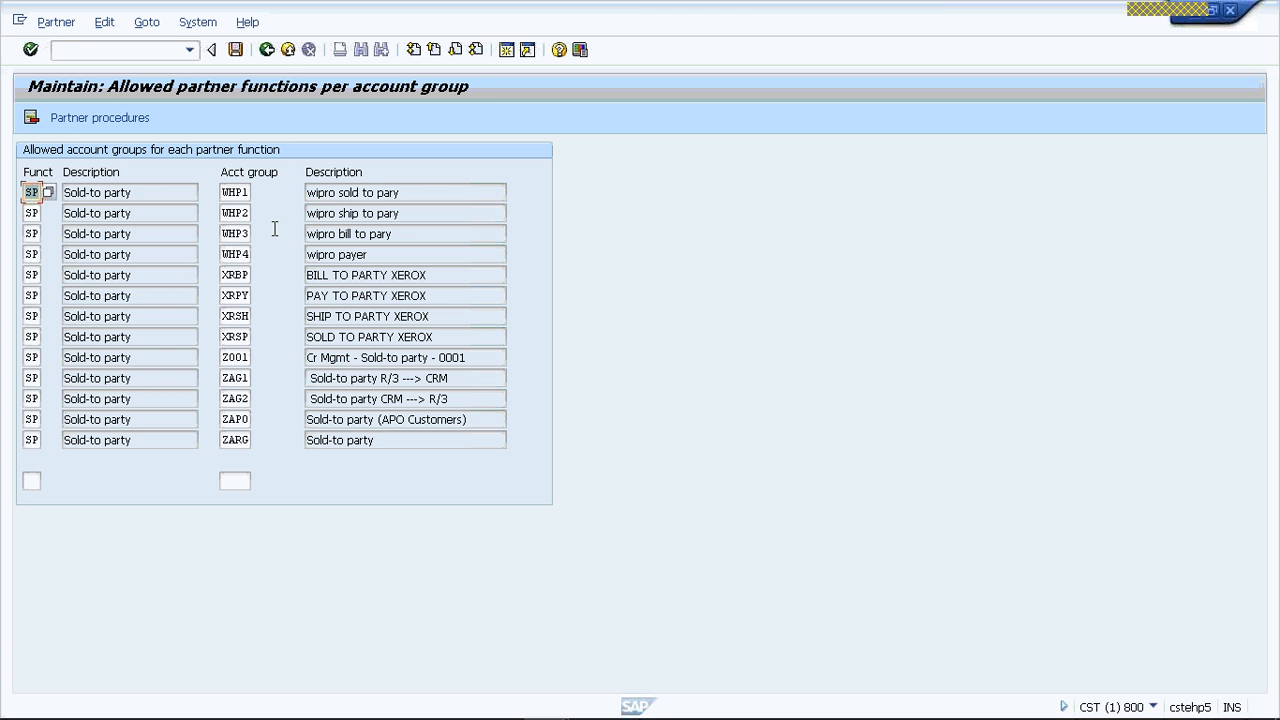
# - Go to the end of the account group assignments and position the list at partner function ZW
pyautogui.click(476, 50)
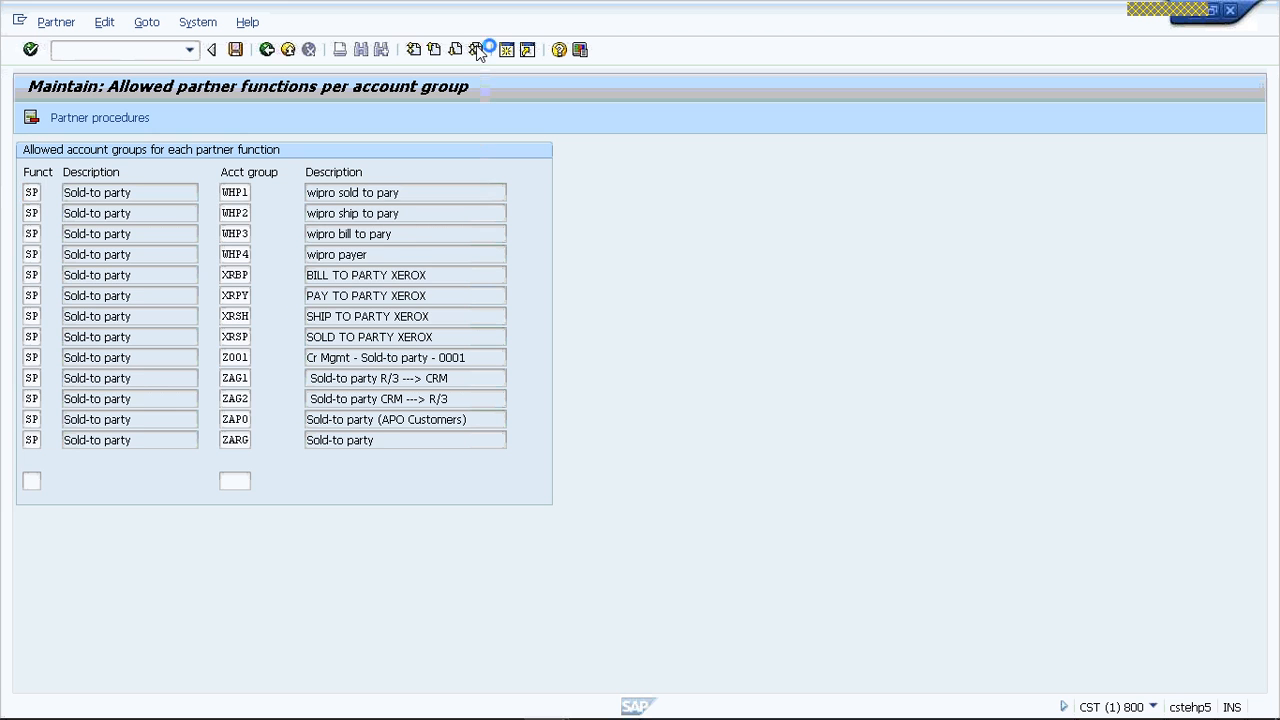
pyautogui.click(33, 481)
pyautogui.write('Z')
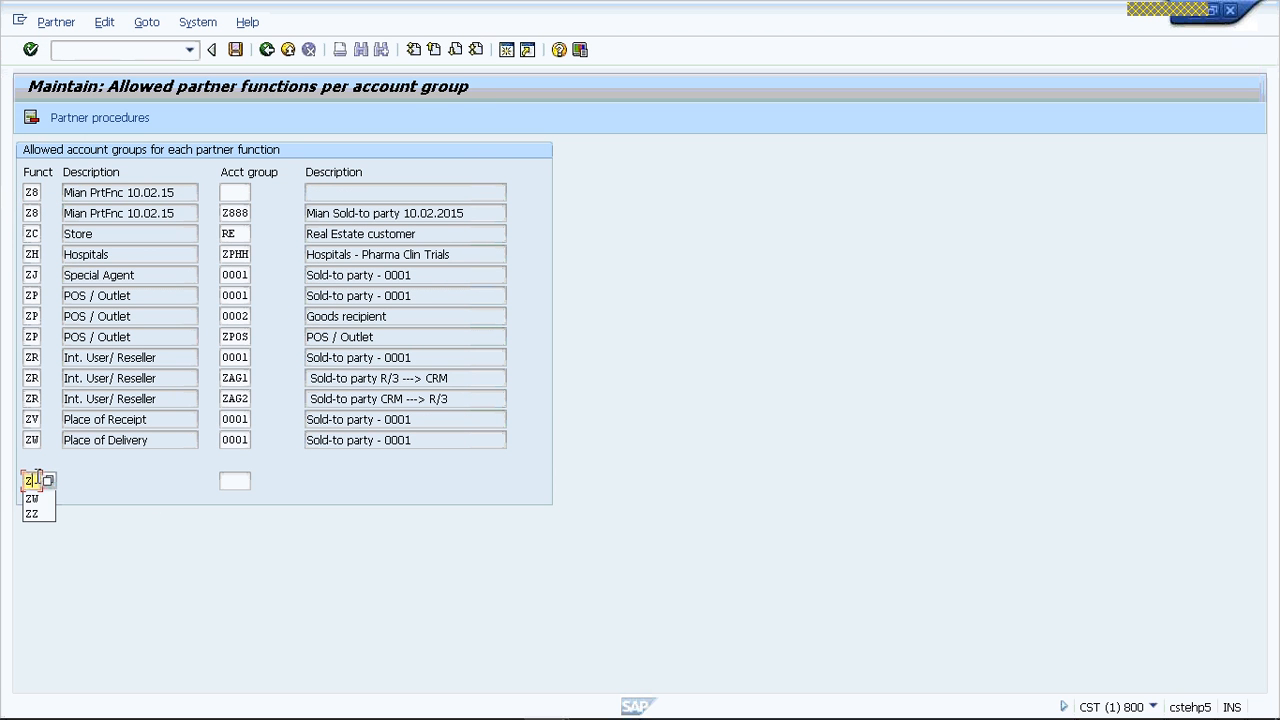
pyautogui.write('W')
pyautogui.press('Tab')
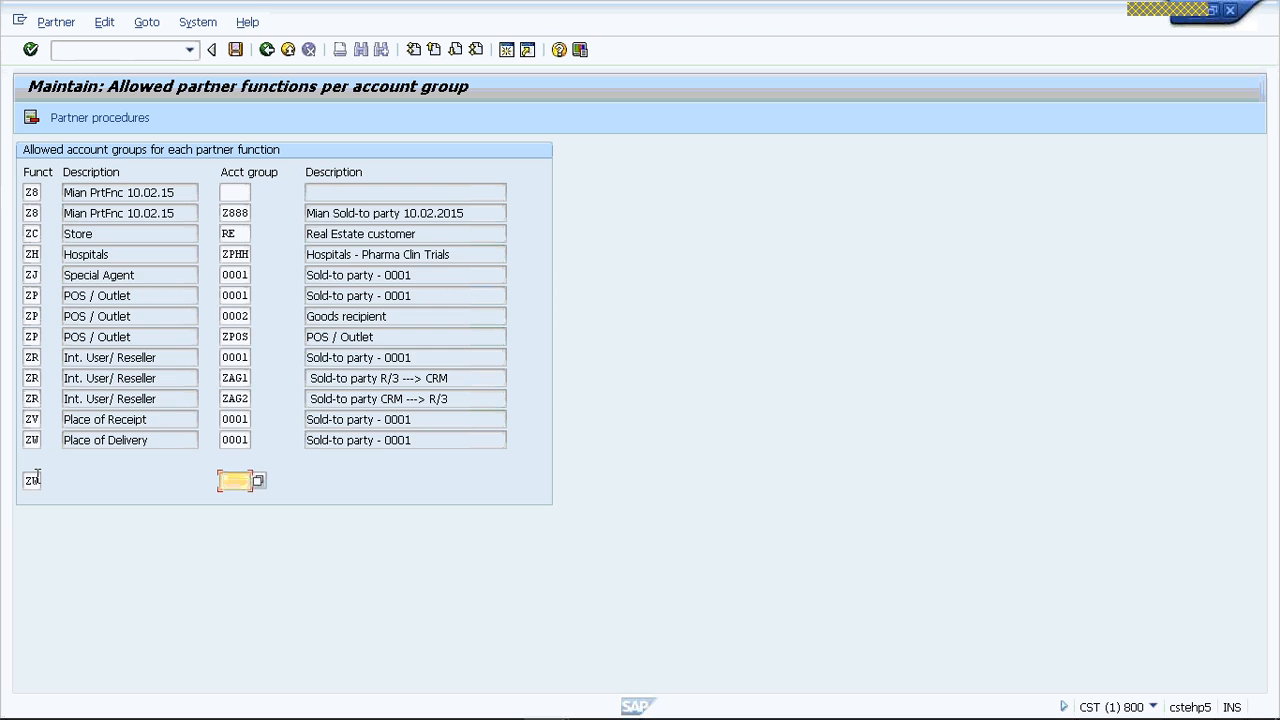
pyautogui.press('Return')
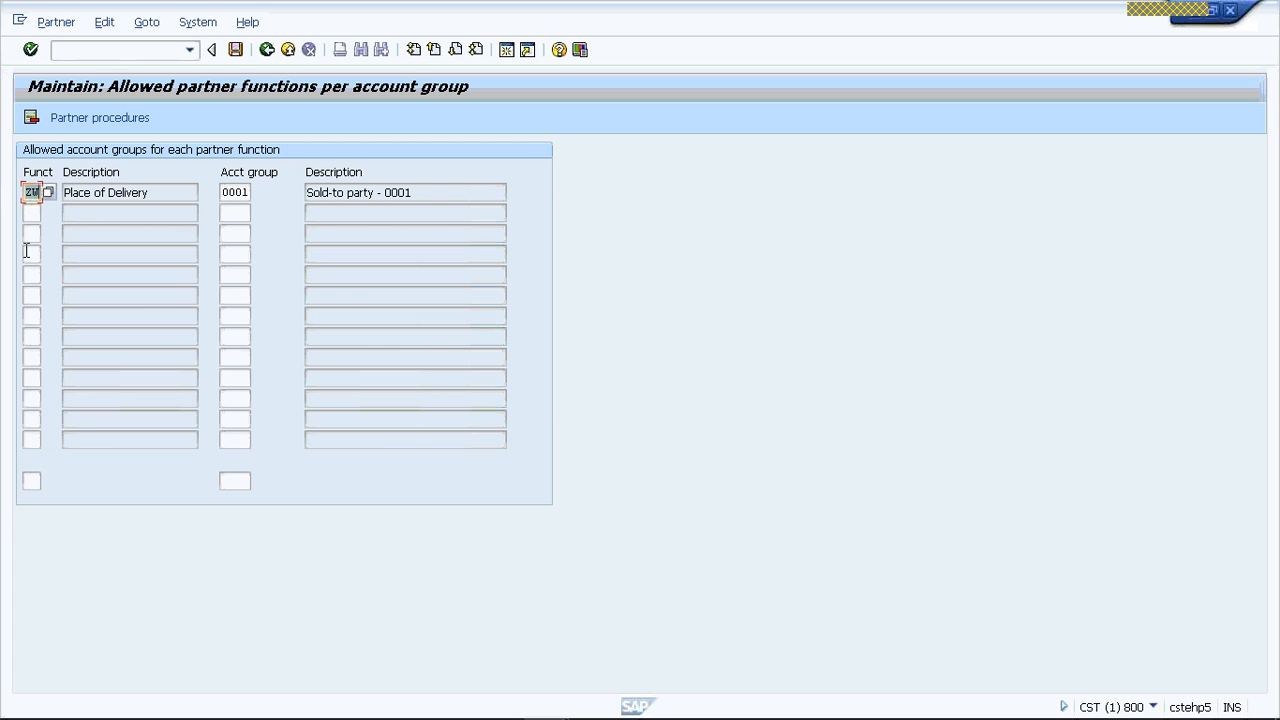
# - Switch to the PowerPoint presentation, review the Partner Functions slide, and return to the SAP account group assignments
pyautogui.click(32, 213)
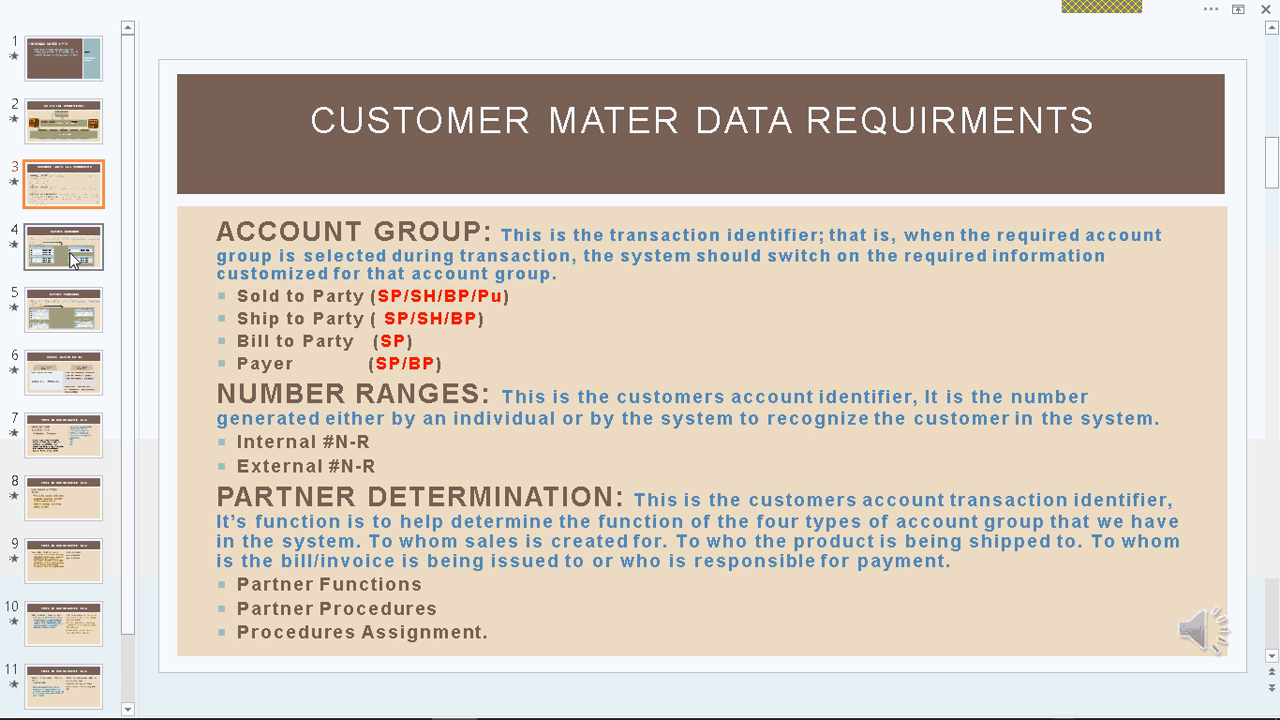
pyautogui.click(63, 247)
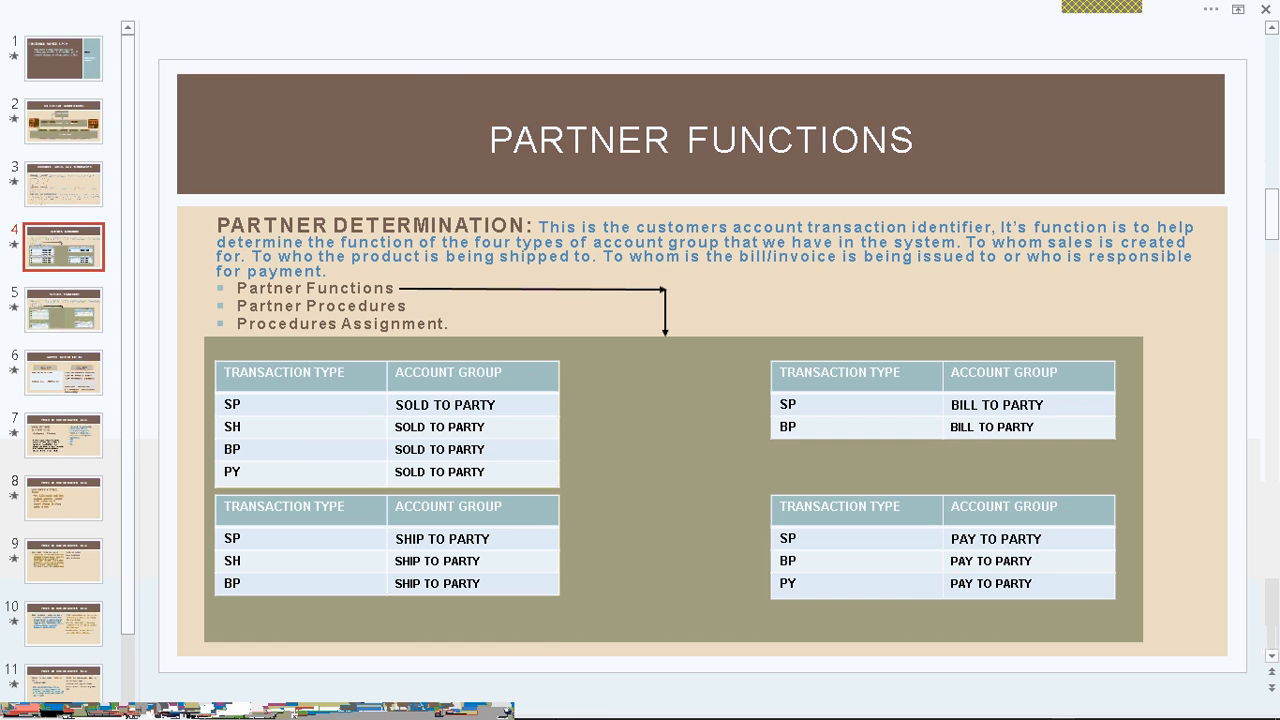
pyautogui.click(545, 701)
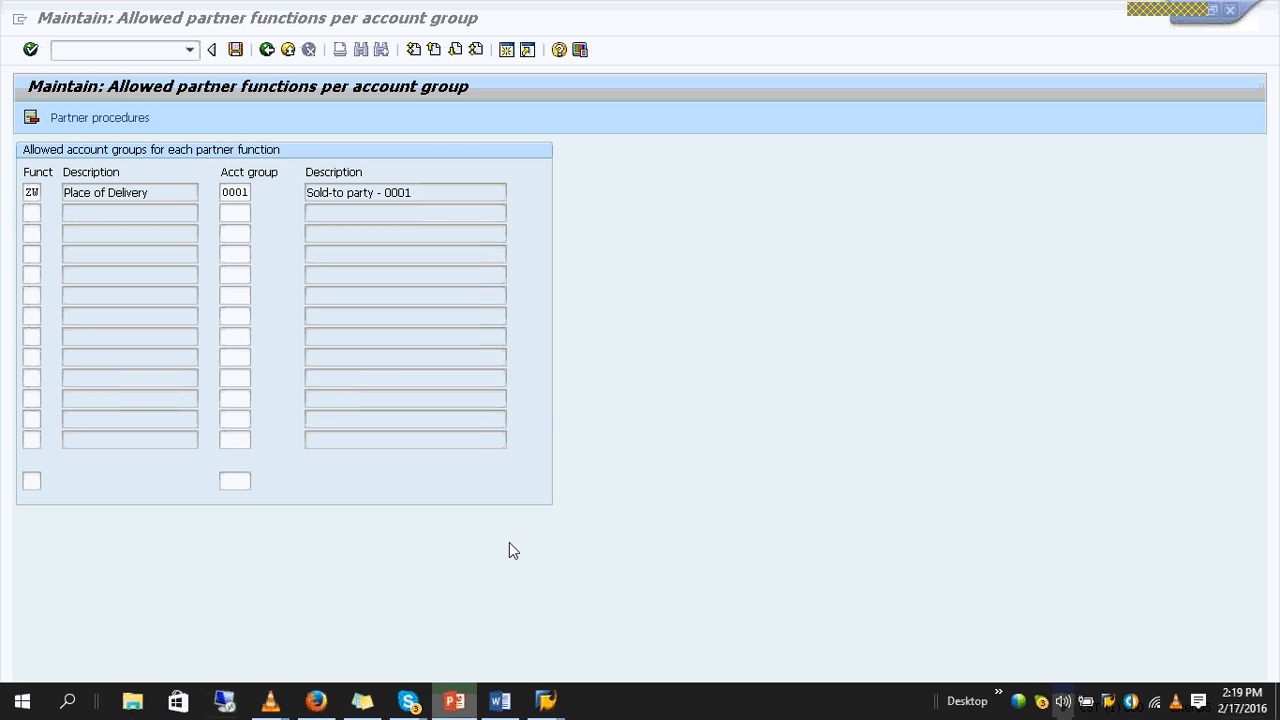
# - Add entries below ZW that assign partner functions SP and SH to account group VRSP
pyautogui.click(32, 213)
pyautogui.write('SH')
pyautogui.press('Tab')
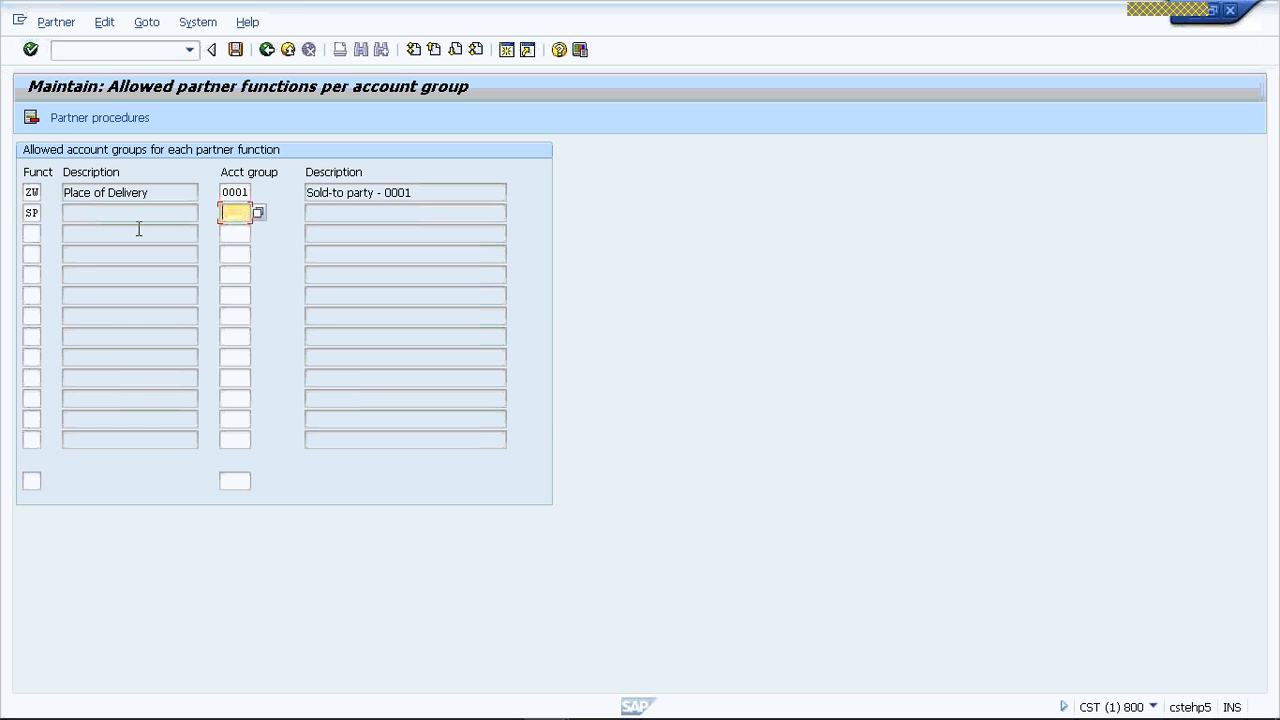
pyautogui.write('VRSP')
pyautogui.click(245, 232)
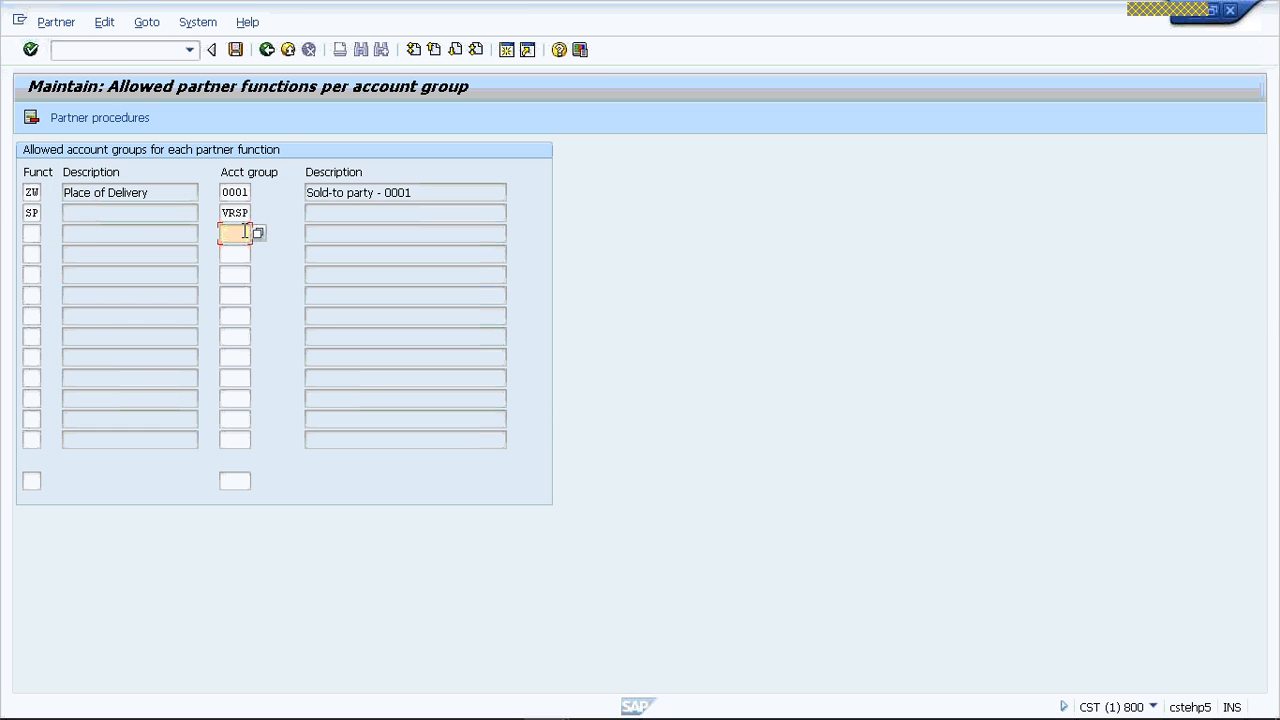
pyautogui.write('VR')
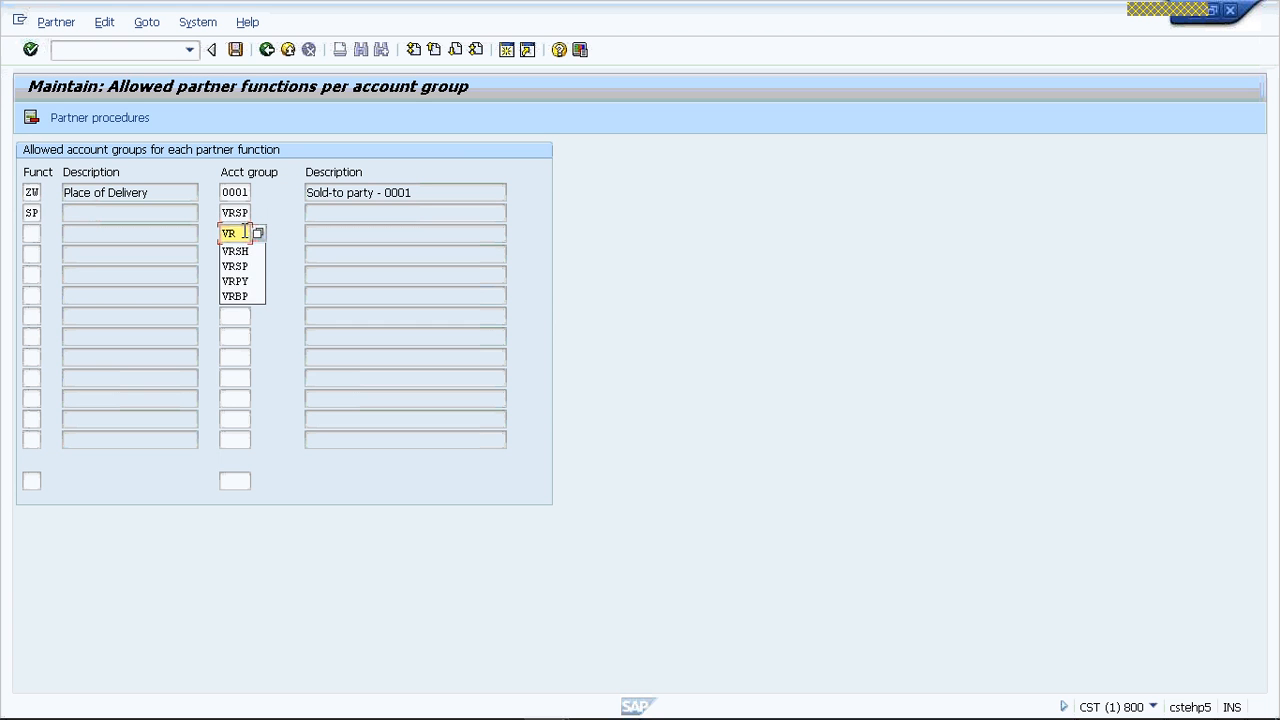
pyautogui.write('SP')
pyautogui.click(33, 233)
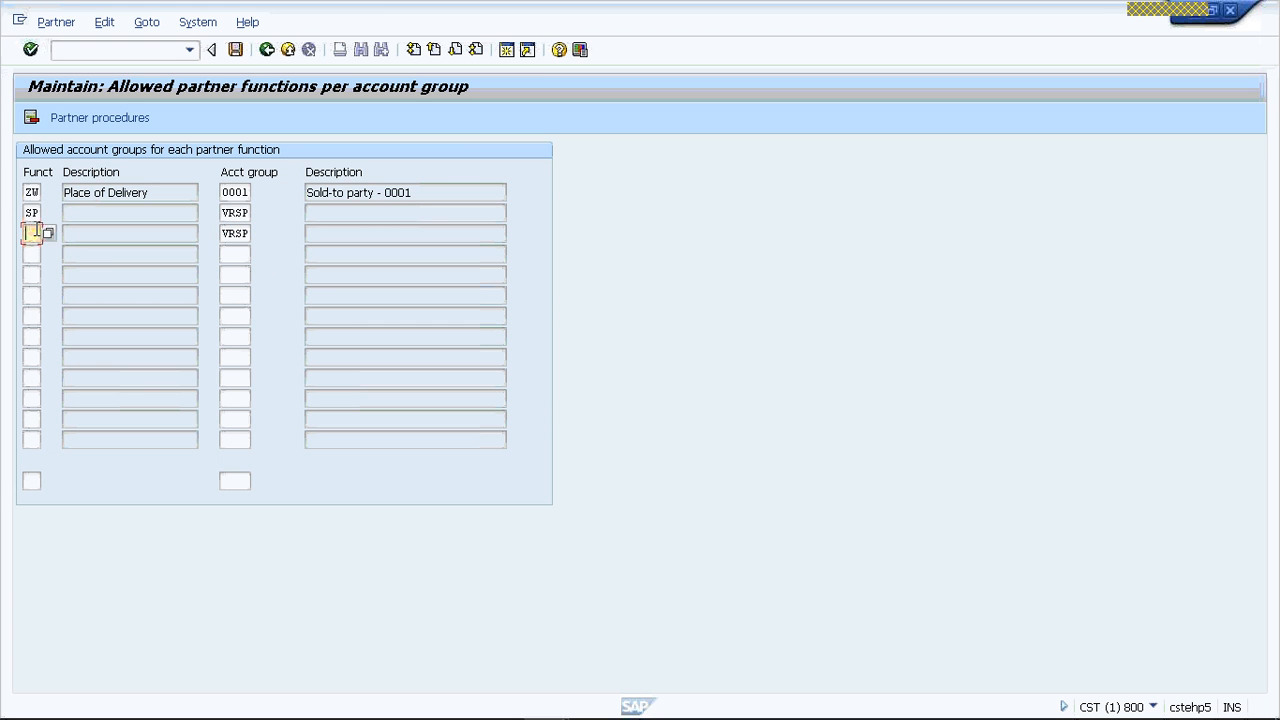
pyautogui.write('SH')
# - Add an entry that assigns partner function BP to account group VRSP
pyautogui.click(30, 253)
pyautogui.write('BP')
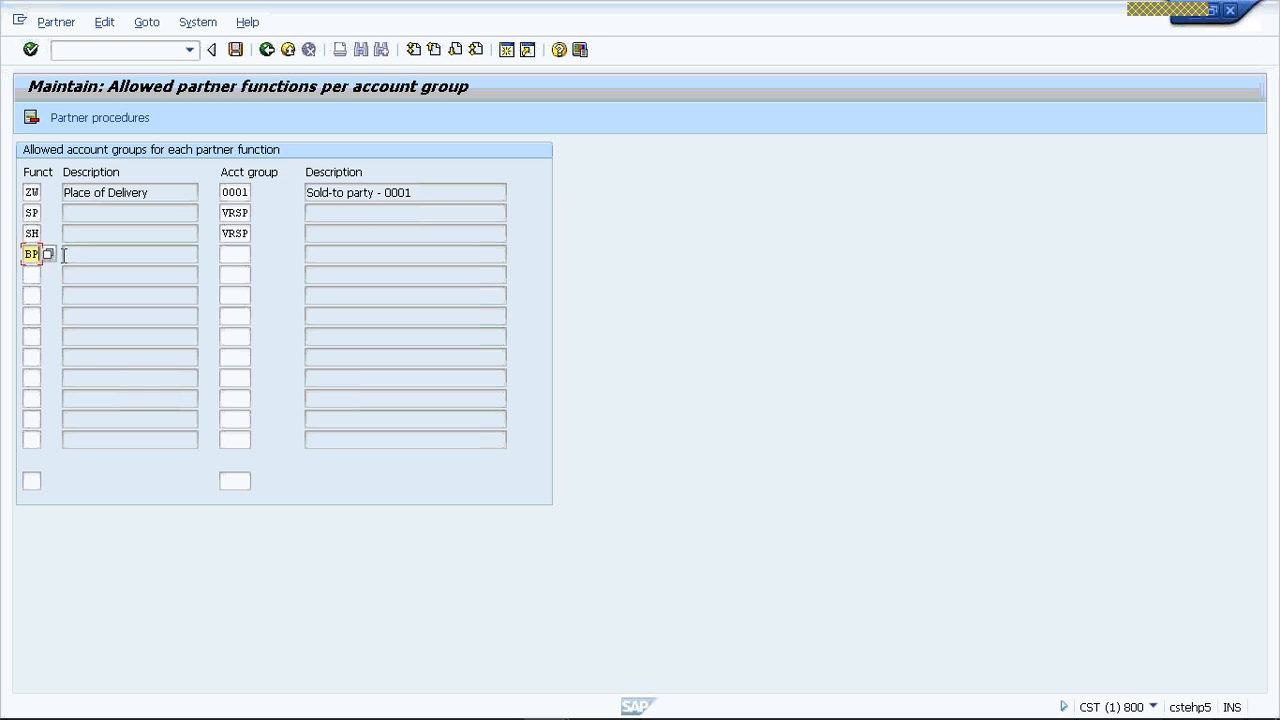
pyautogui.click(235, 254)
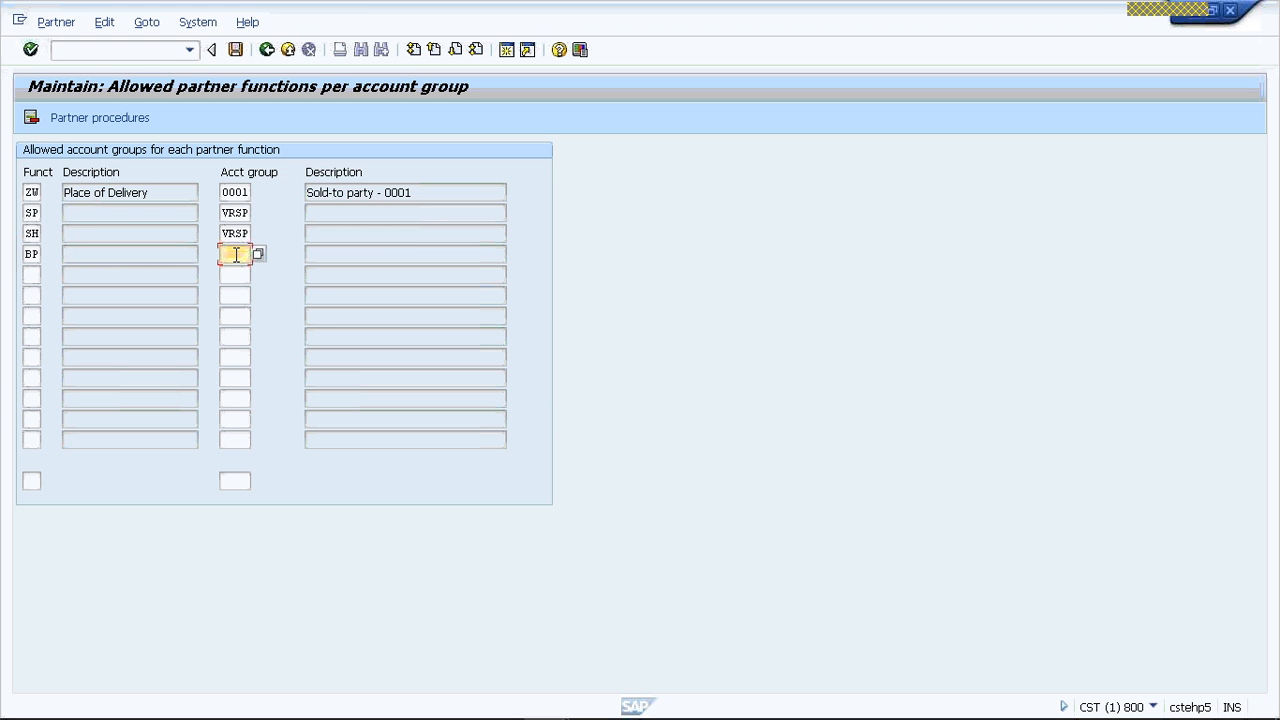
pyautogui.write('VRSP')
pyautogui.press('BackSpace')
pyautogui.press('BackSpace')
pyautogui.write('B')
pyautogui.press('BackSpace')
pyautogui.write('SP')
# - Add an entry that assigns partner function PY to account group VRSP
pyautogui.click(31, 274)
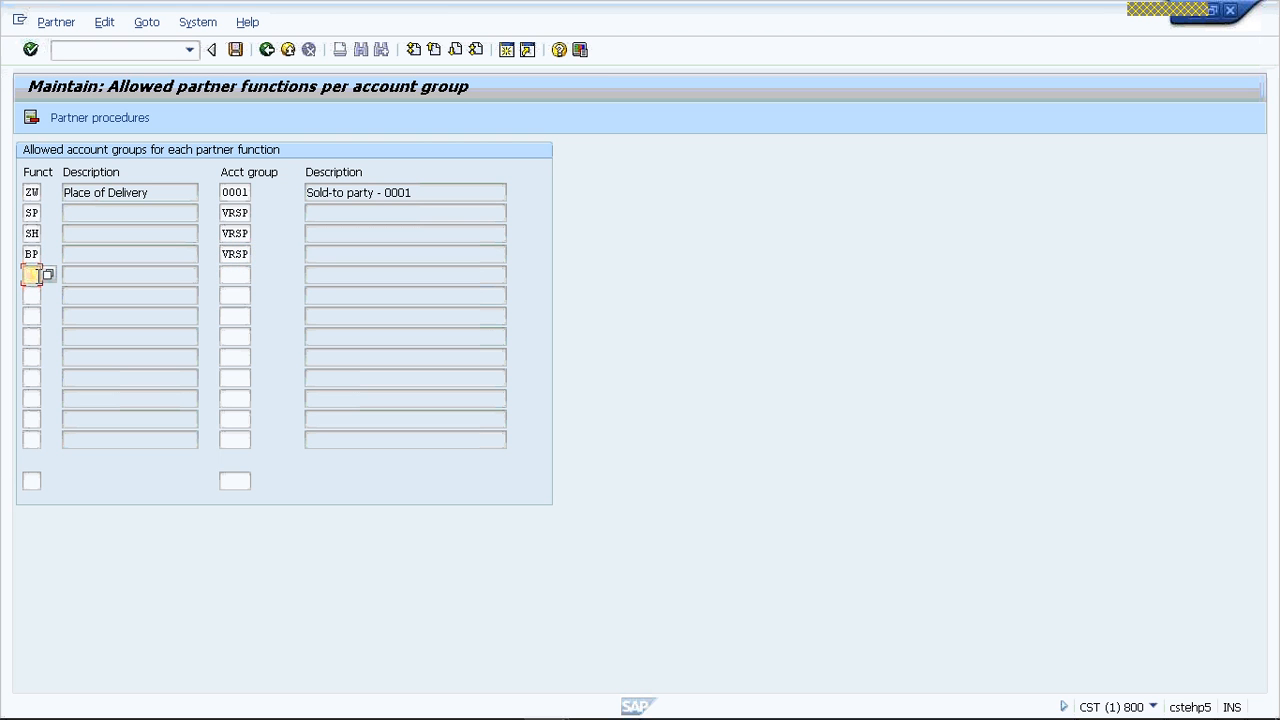
pyautogui.write('PY')
pyautogui.click(246, 273)
pyautogui.write('VRSP')
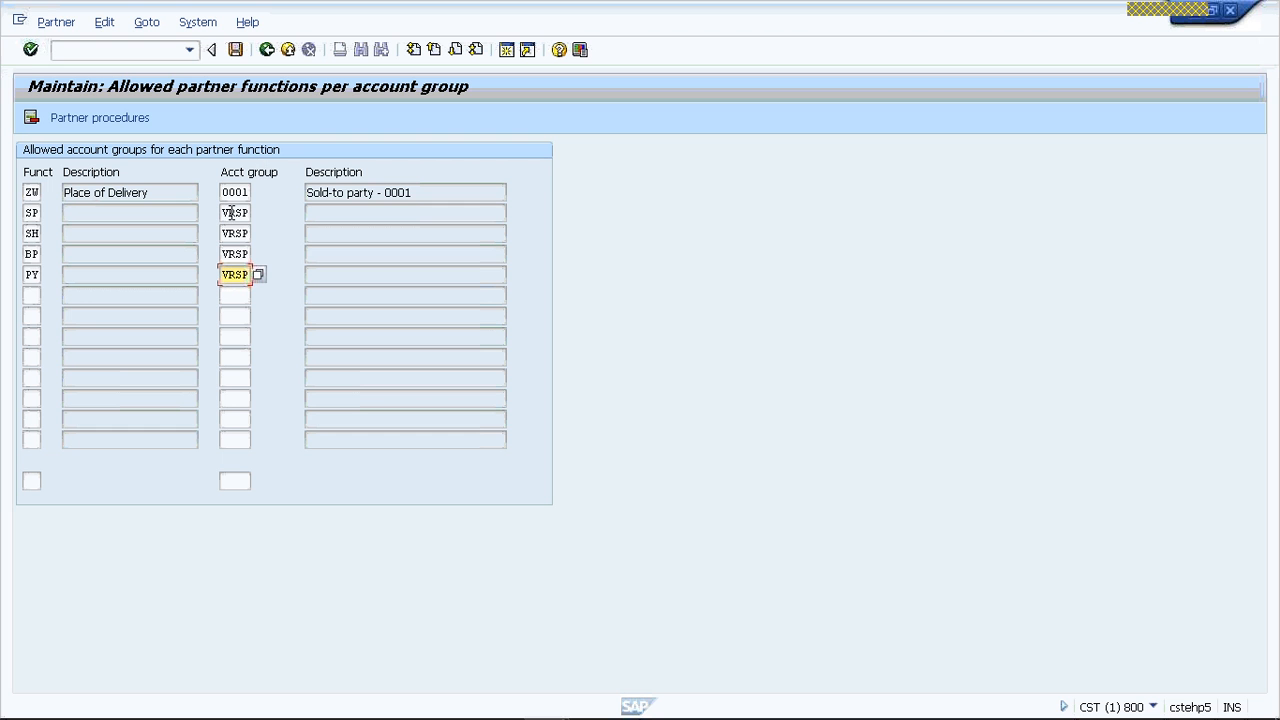
# - Enter partner functions SP, SH and BP in the next three empty rows
pyautogui.click(31, 294)
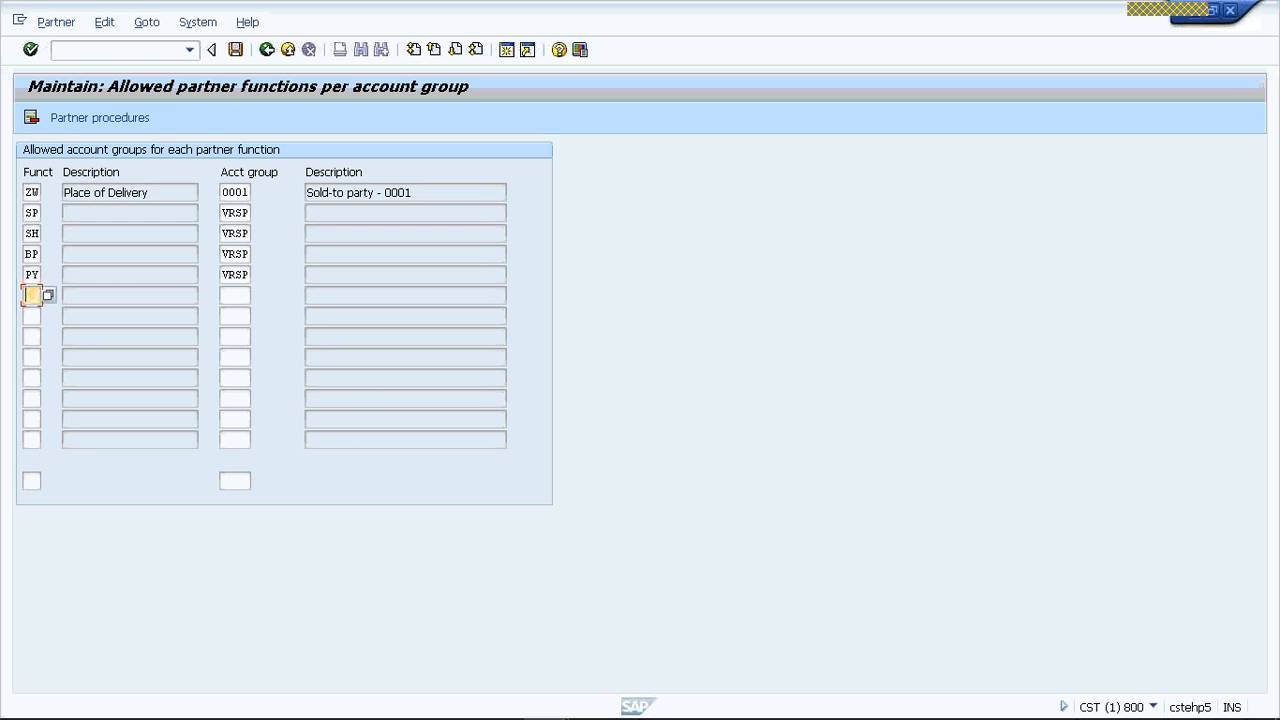
pyautogui.write('SP')
pyautogui.click(32, 315)
pyautogui.write('SH')
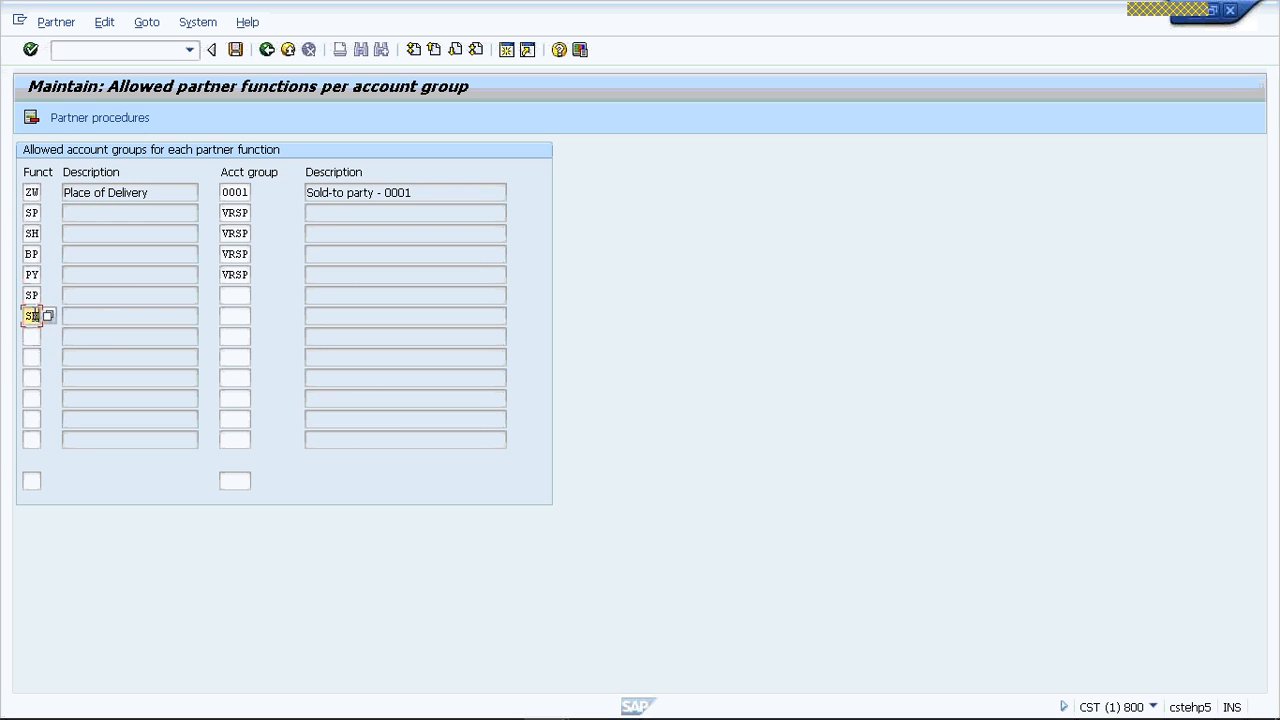
pyautogui.click(32, 336)
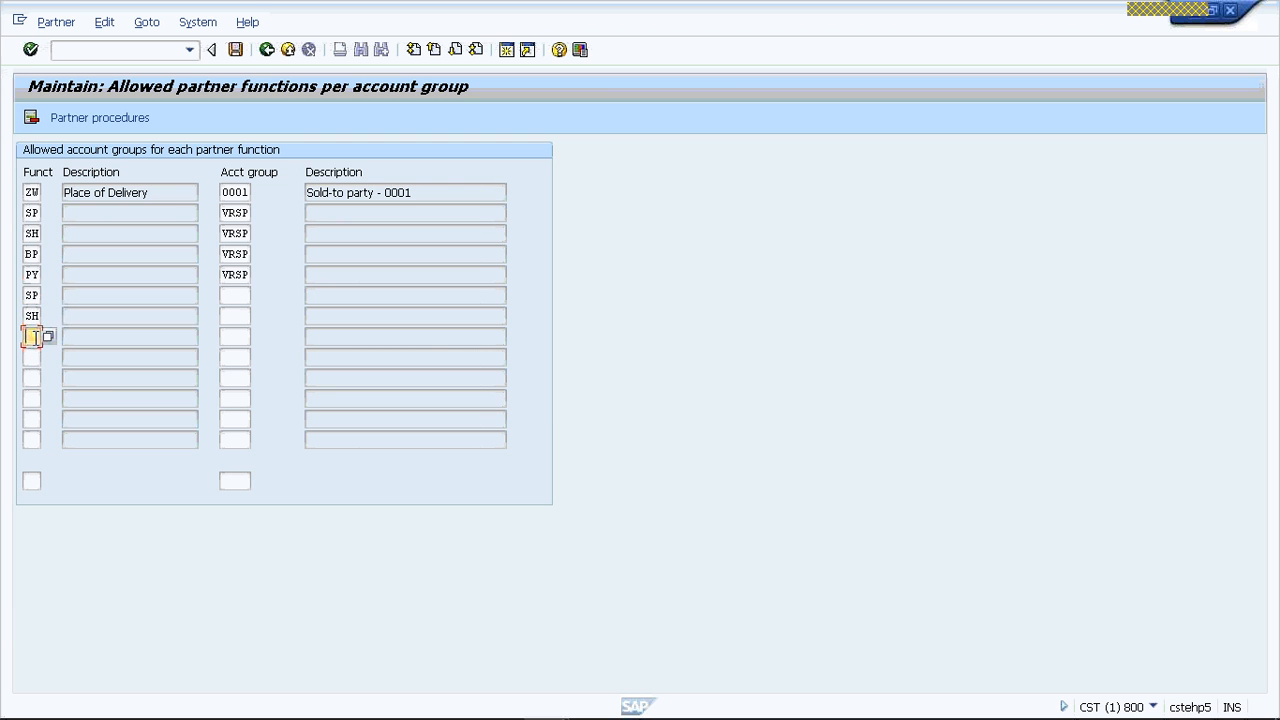
pyautogui.write('BP')
# - Set the account group to VRSH for the SP, SH and BP rows that have no account group
pyautogui.click(236, 294)
pyautogui.write('VRSH')
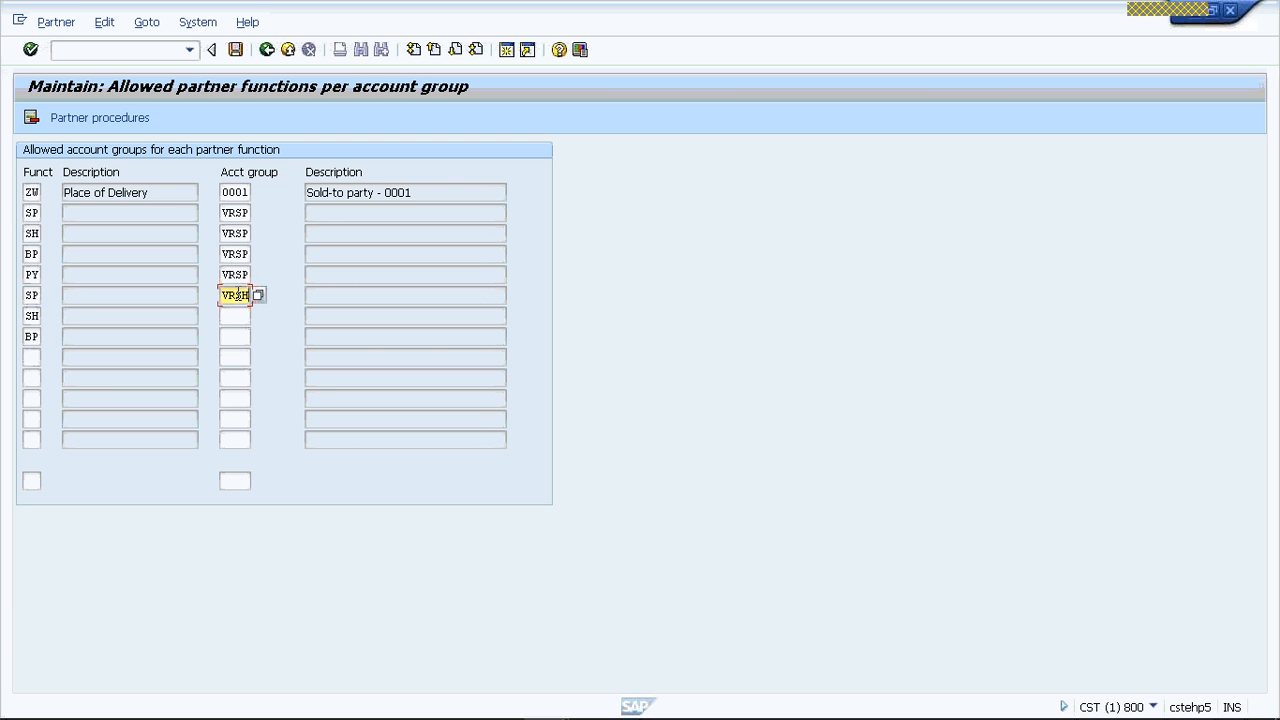
pyautogui.press('Tab')
pyautogui.press('Tab')
pyautogui.write('VRSH')
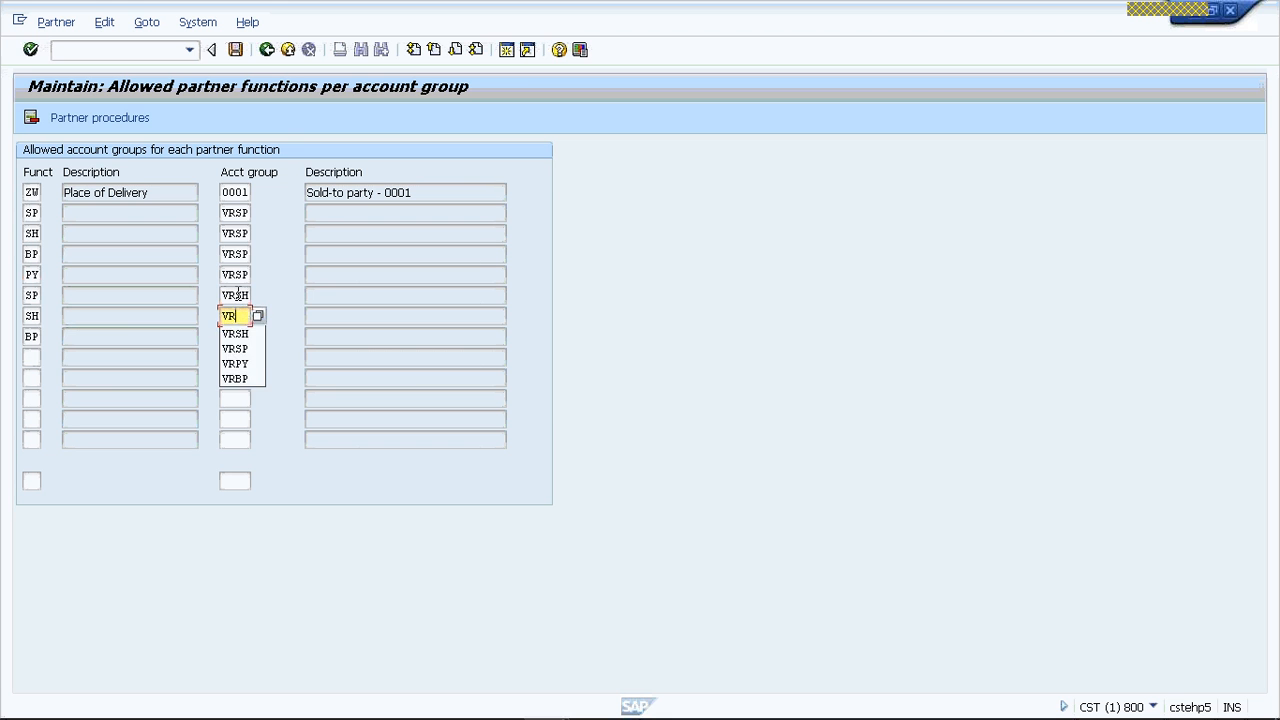
pyautogui.press('Tab')
pyautogui.press('Tab')
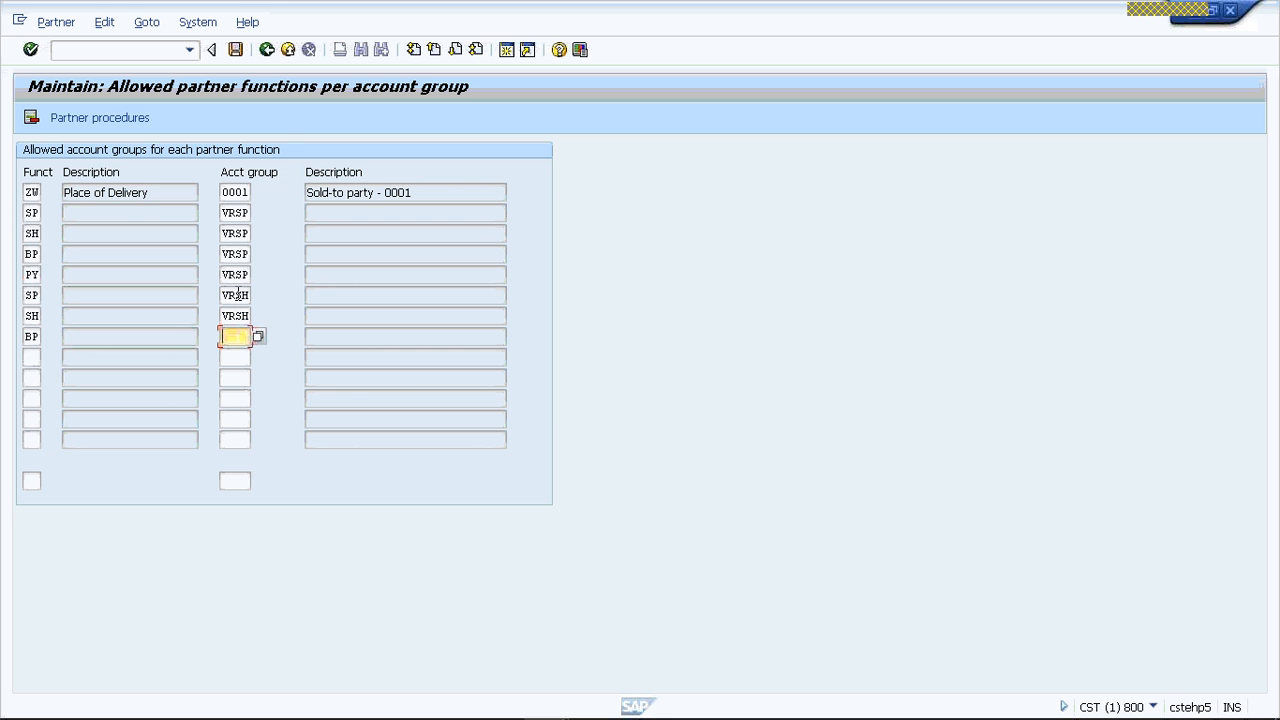
pyautogui.write('VRSH')
# - Add an entry that assigns partner function SP to account group VRBP
pyautogui.click(28, 357)
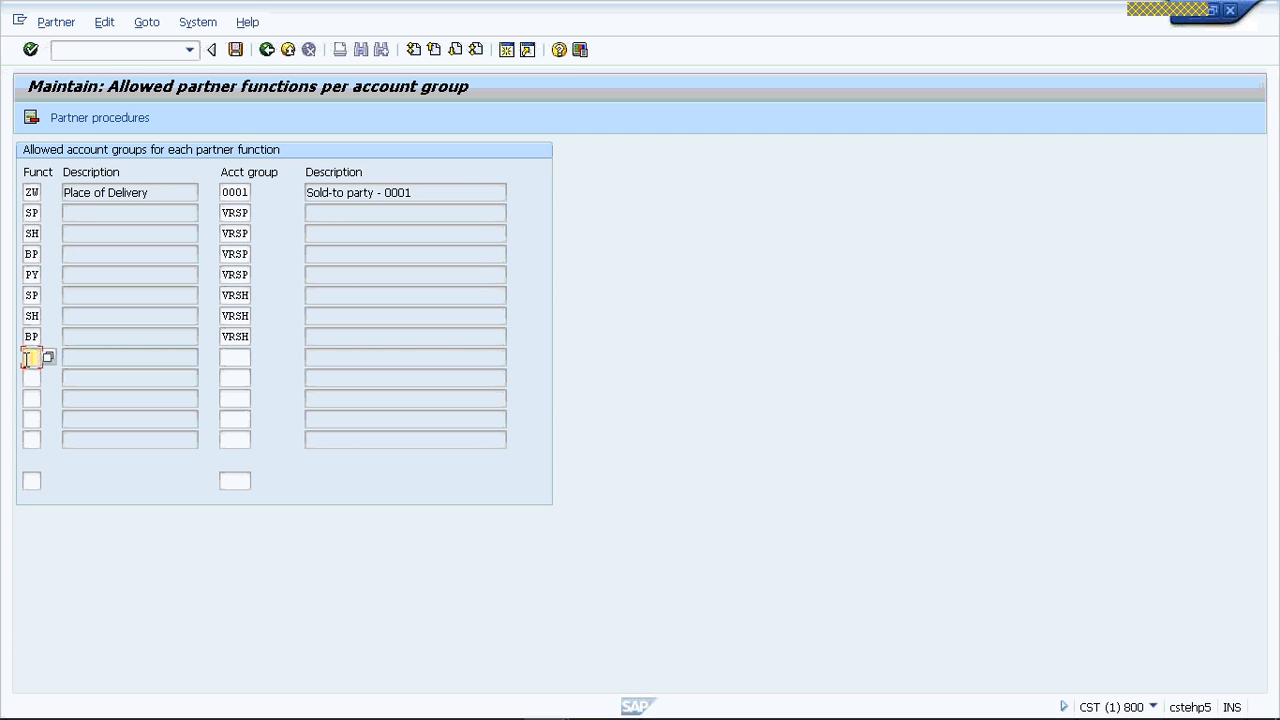
pyautogui.write('SP')
pyautogui.press('Tab')
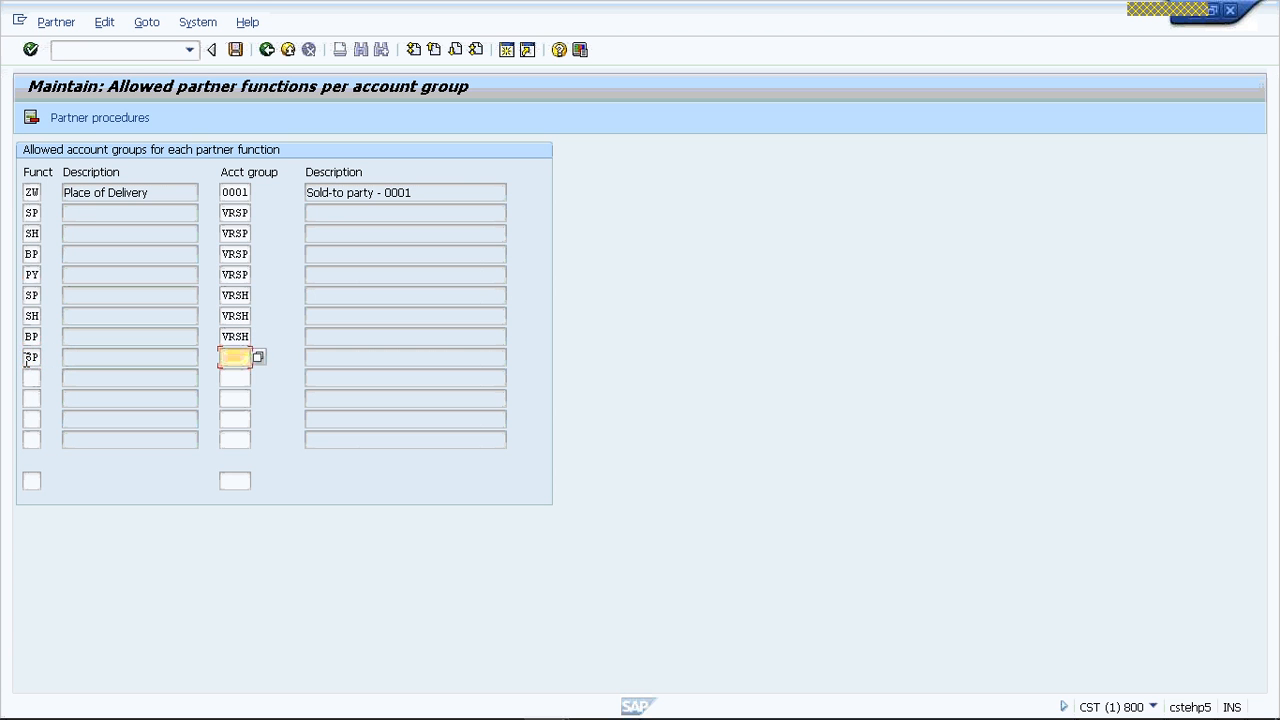
pyautogui.write('VRBP')
pyautogui.press('Tab')
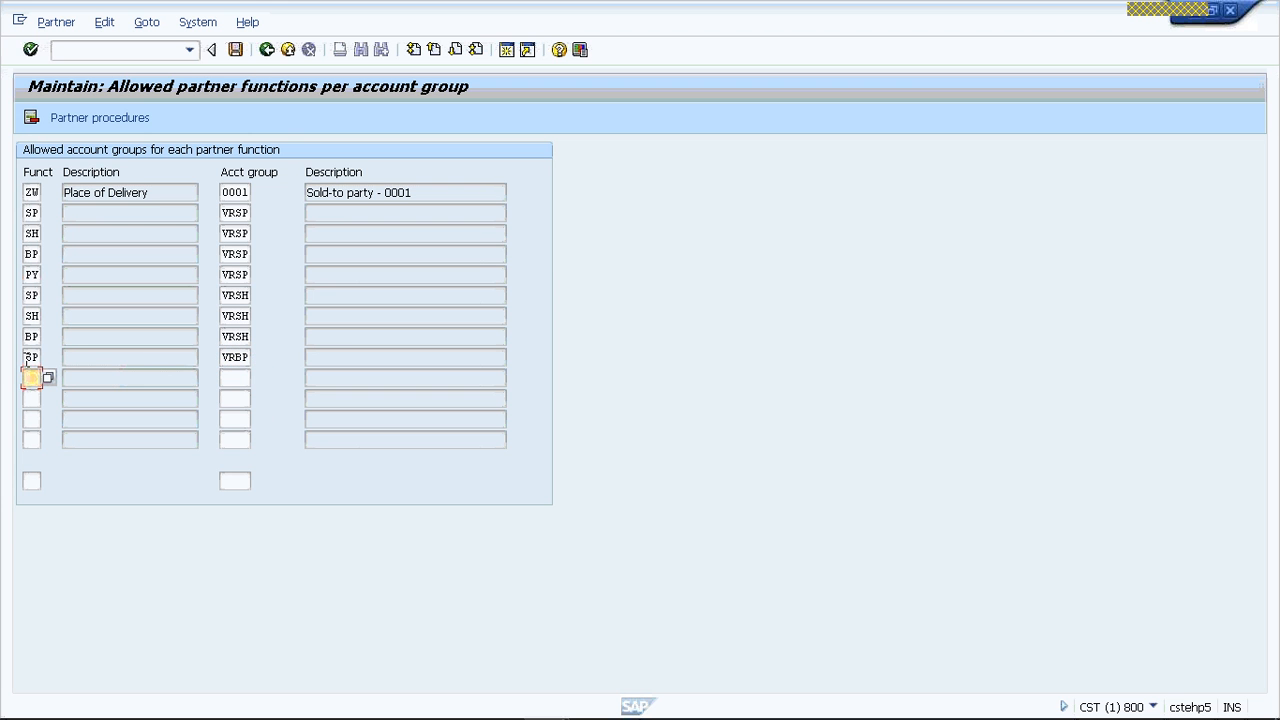
# - Add an entry that assigns partner function BP to account group VRBP
pyautogui.write('BP')
pyautogui.press('Tab')
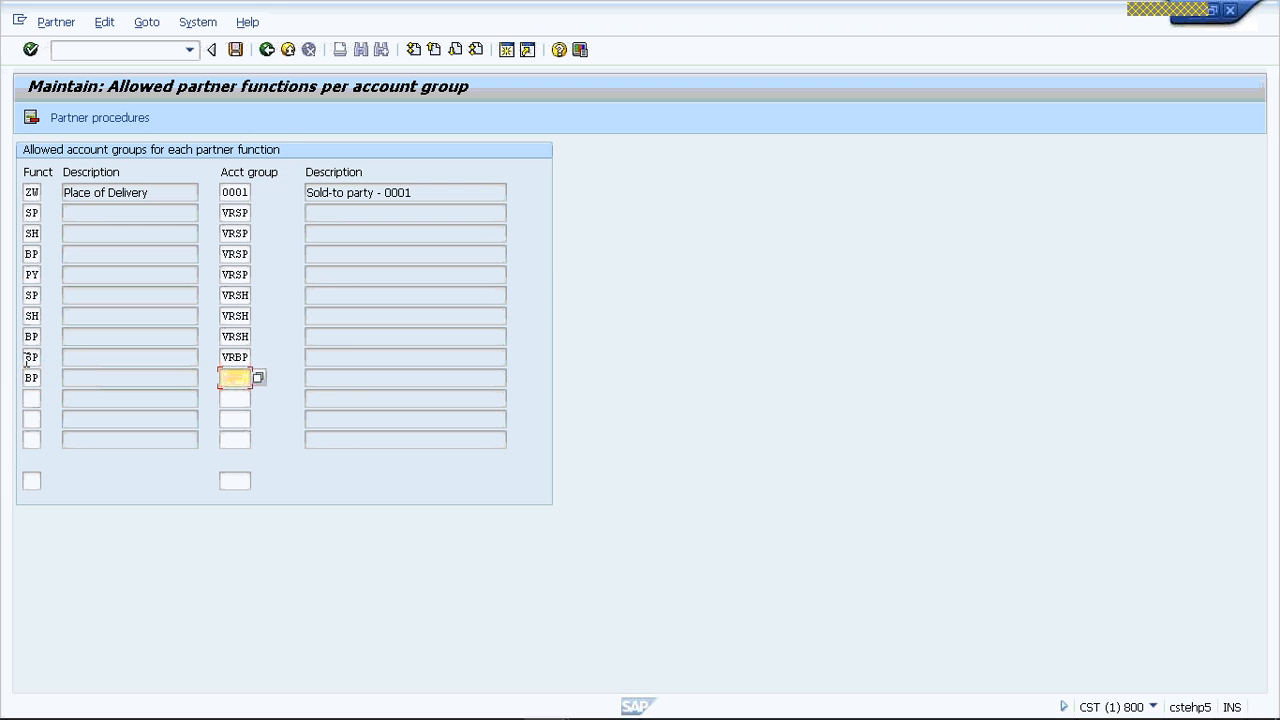
pyautogui.write('VRB')
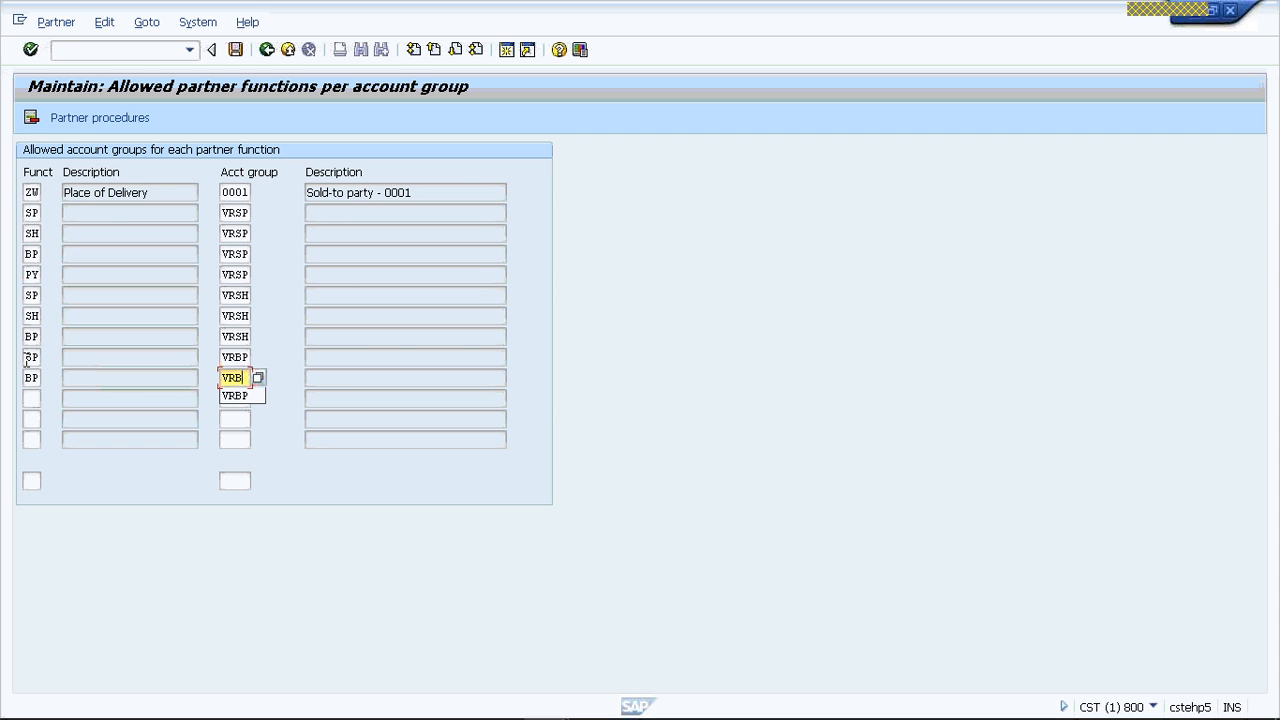
pyautogui.write('P')
# - Add an entry in the next empty row that assigns partner function SP to account group VRPY
pyautogui.click(31, 398)
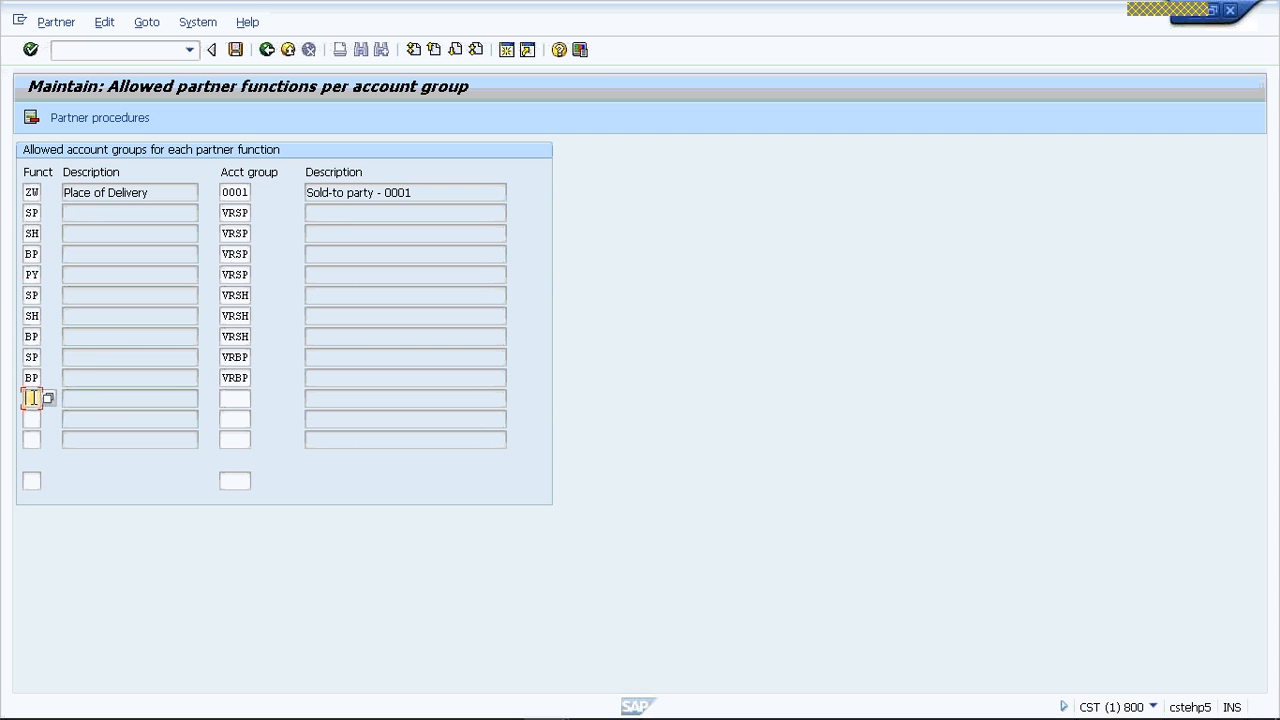
pyautogui.write('SP')
pyautogui.press('Tab')
pyautogui.write('VRP')
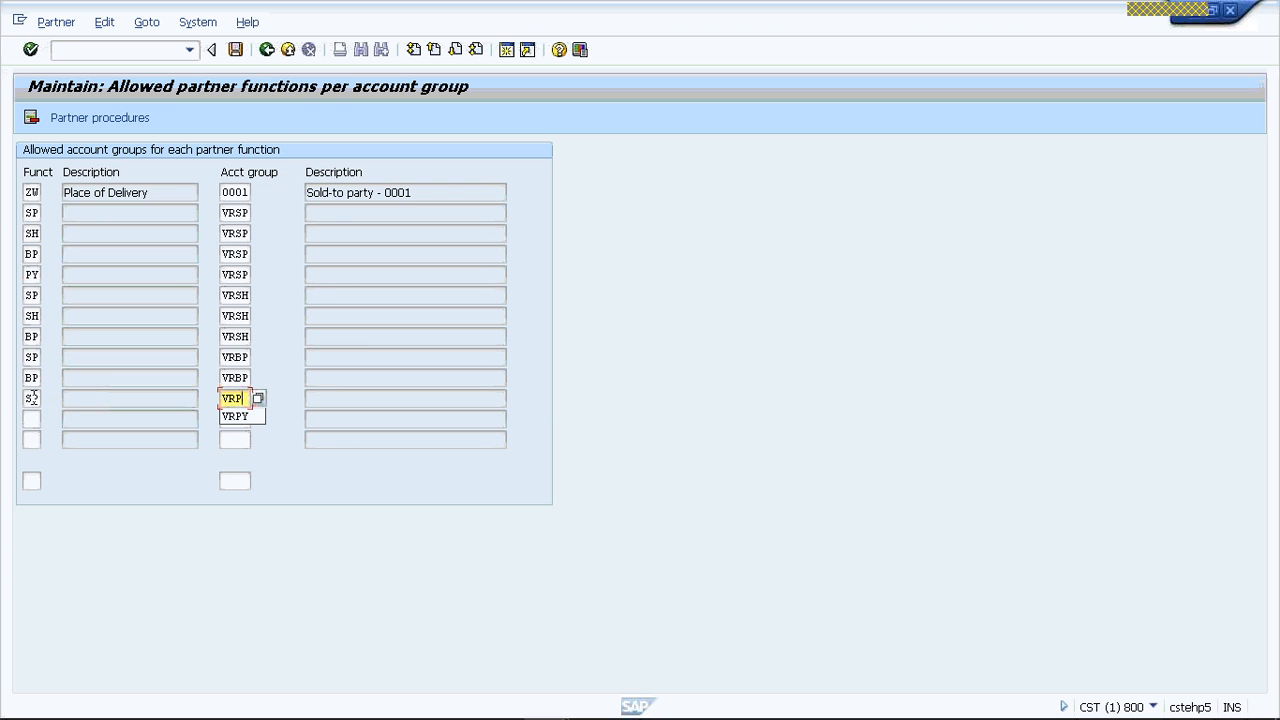
pyautogui.write('Y')
pyautogui.press('Tab')
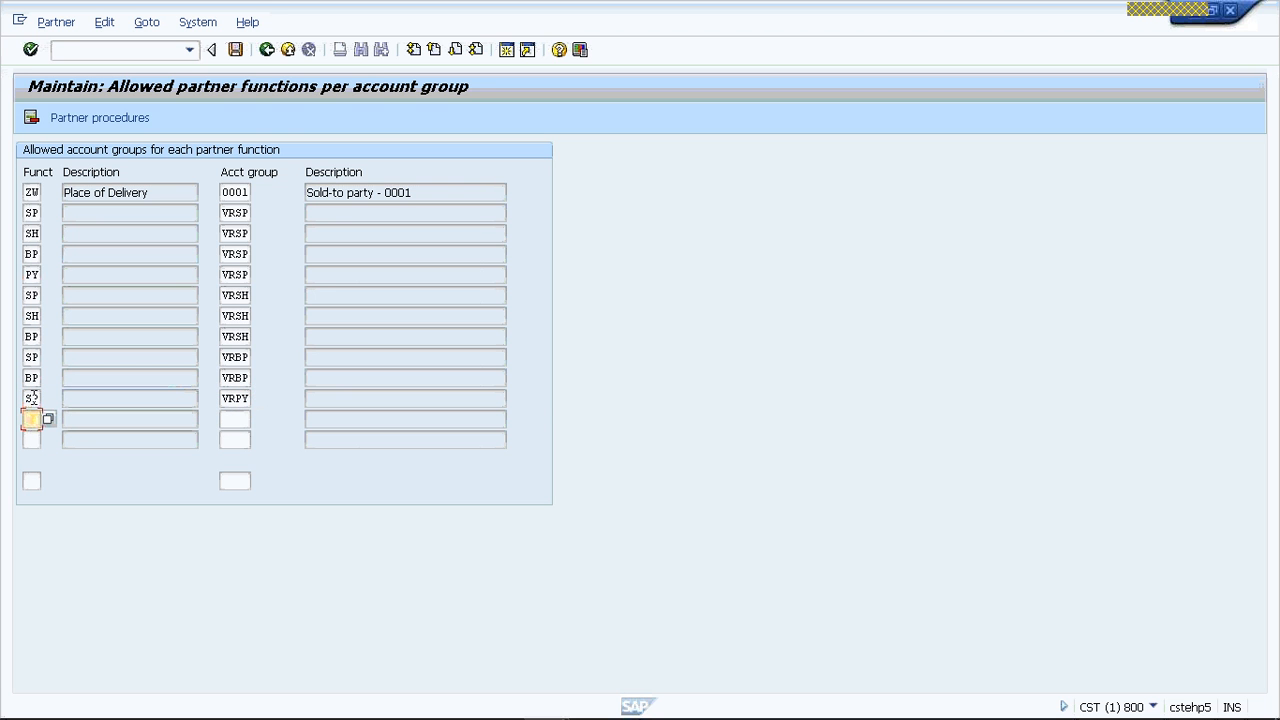
# - Add two entries that assign partner functions BP and PY to account group VRPY
pyautogui.write('BP')
pyautogui.press('Tab')
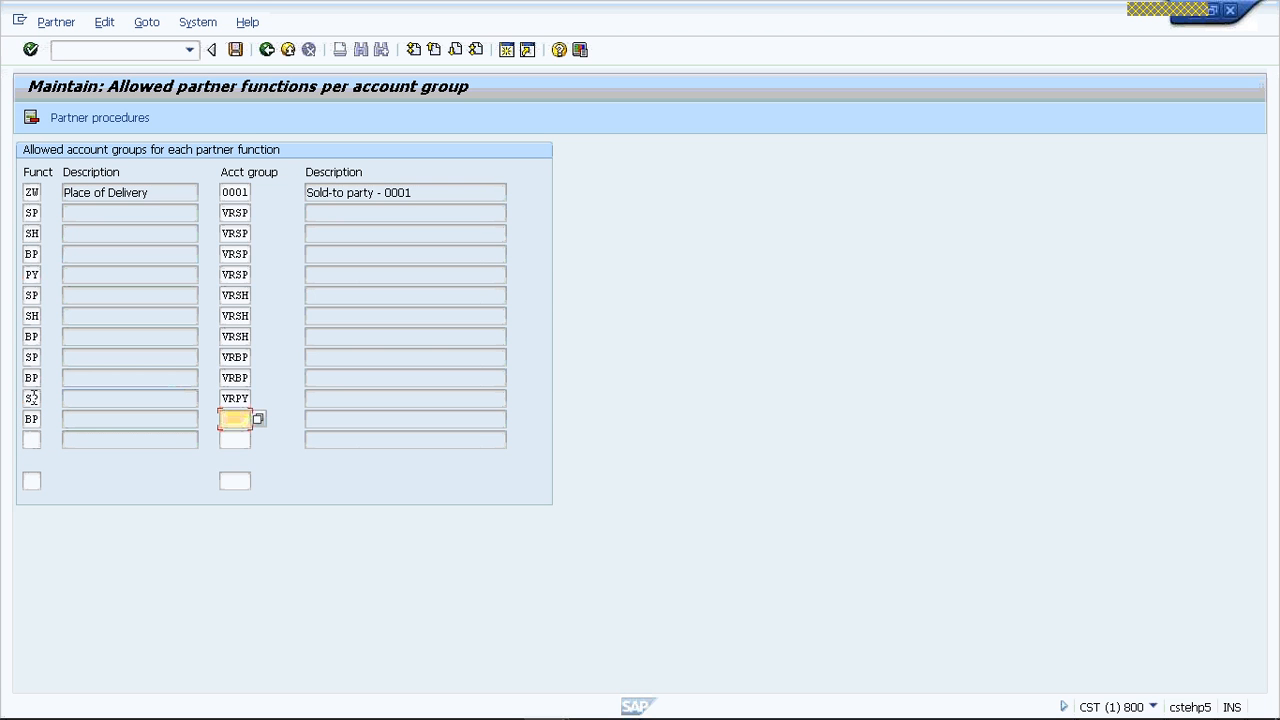
pyautogui.write('VRPY')
pyautogui.press('Tab')
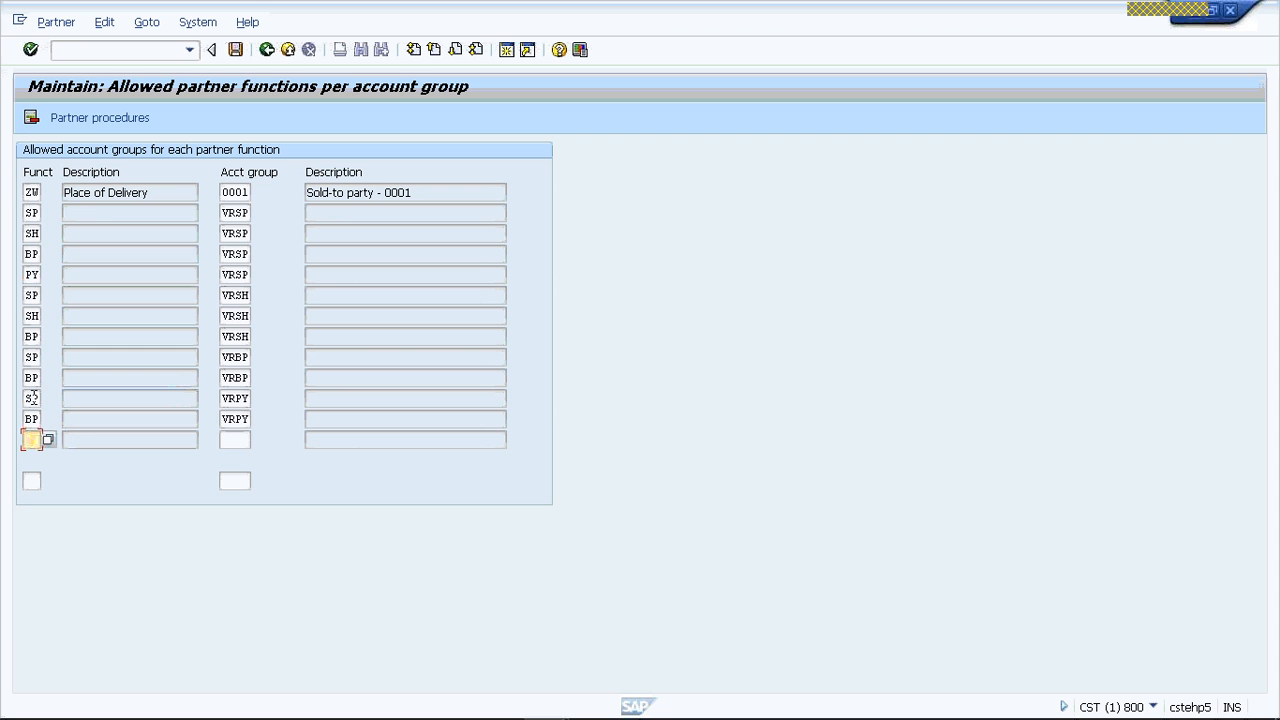
pyautogui.write('PY')
pyautogui.press('Tab')
pyautogui.write('VR')
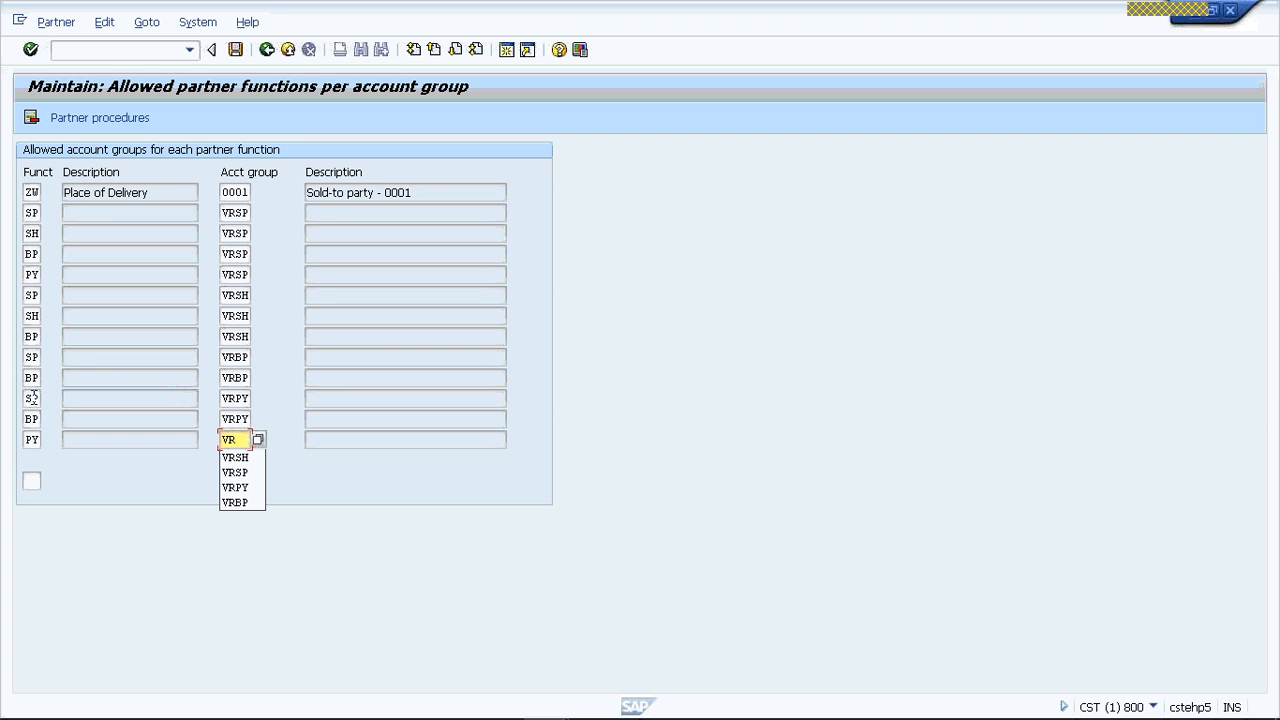
pyautogui.write('PY')
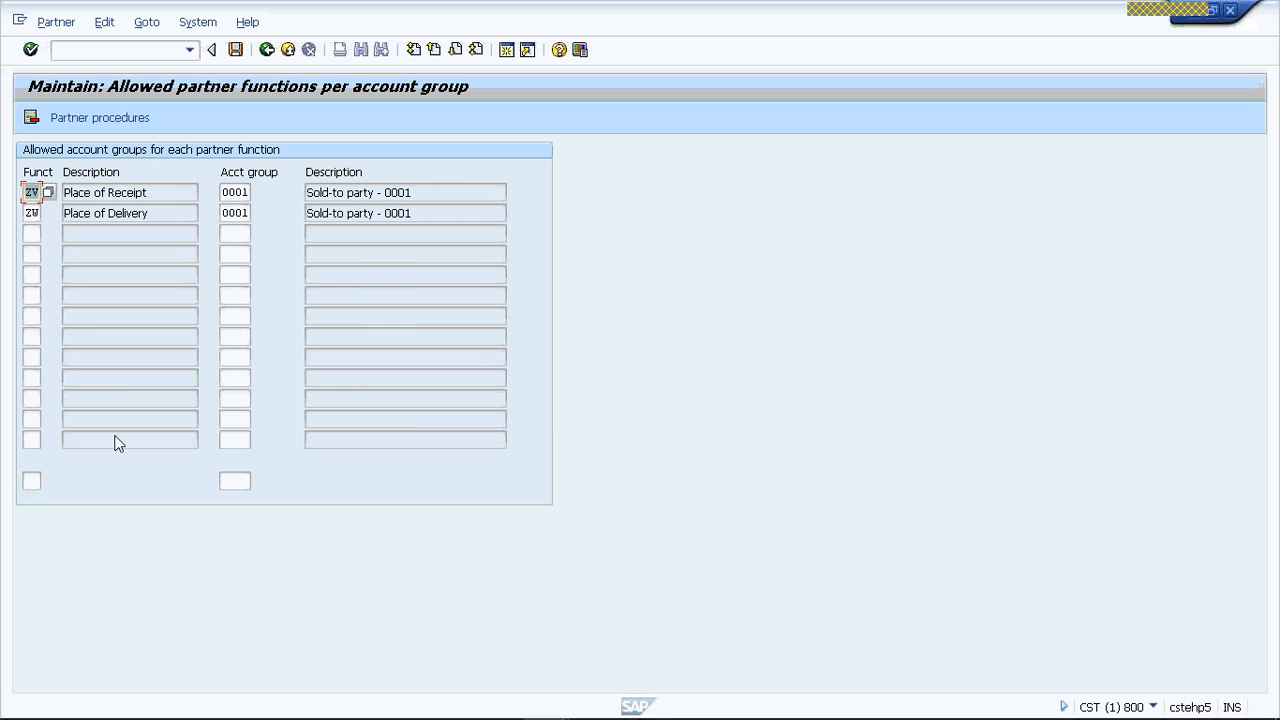
# - Position the assignment list at the entry for partner function SP and account group VRSP
pyautogui.click(32, 479)
pyautogui.write('SP')
pyautogui.press('Tab')
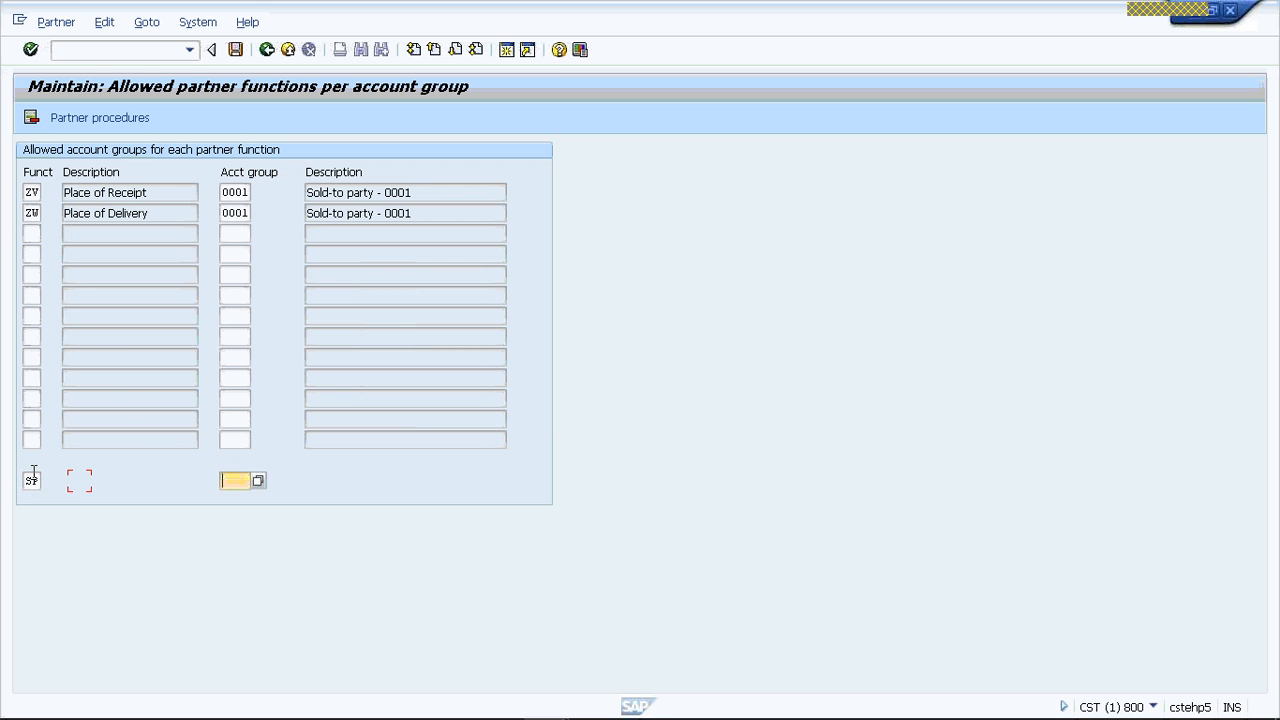
pyautogui.write('VRSP')
pyautogui.press('Return')
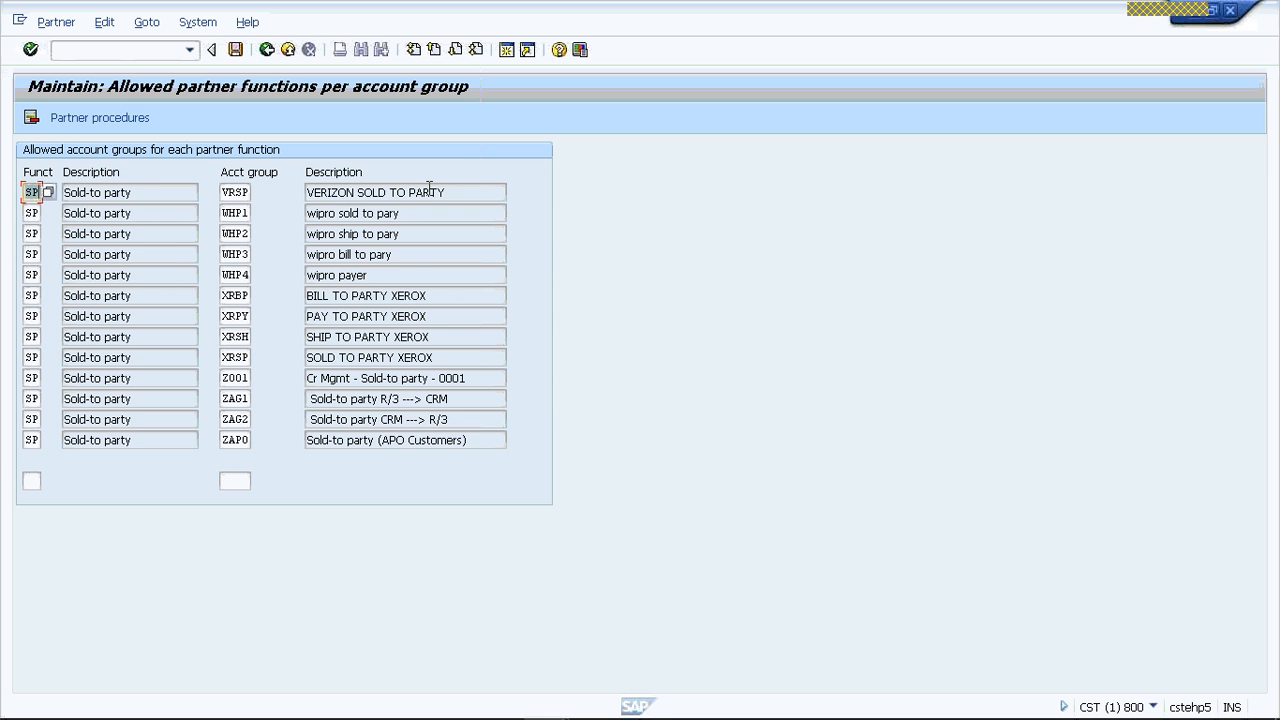
# - Position the assignment list at the entry for partner function BP and account group VRBP
pyautogui.click(31, 480)
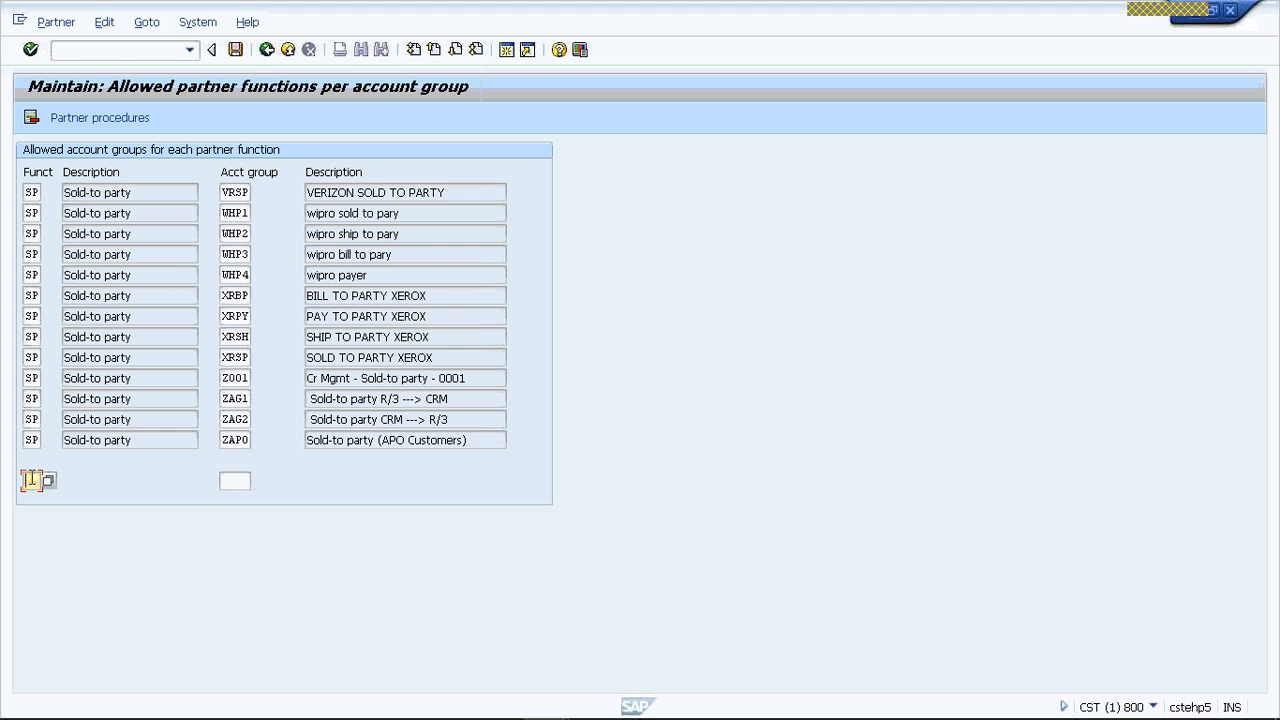
pyautogui.write('BP')
pyautogui.press('Tab')
pyautogui.write('VRBP')
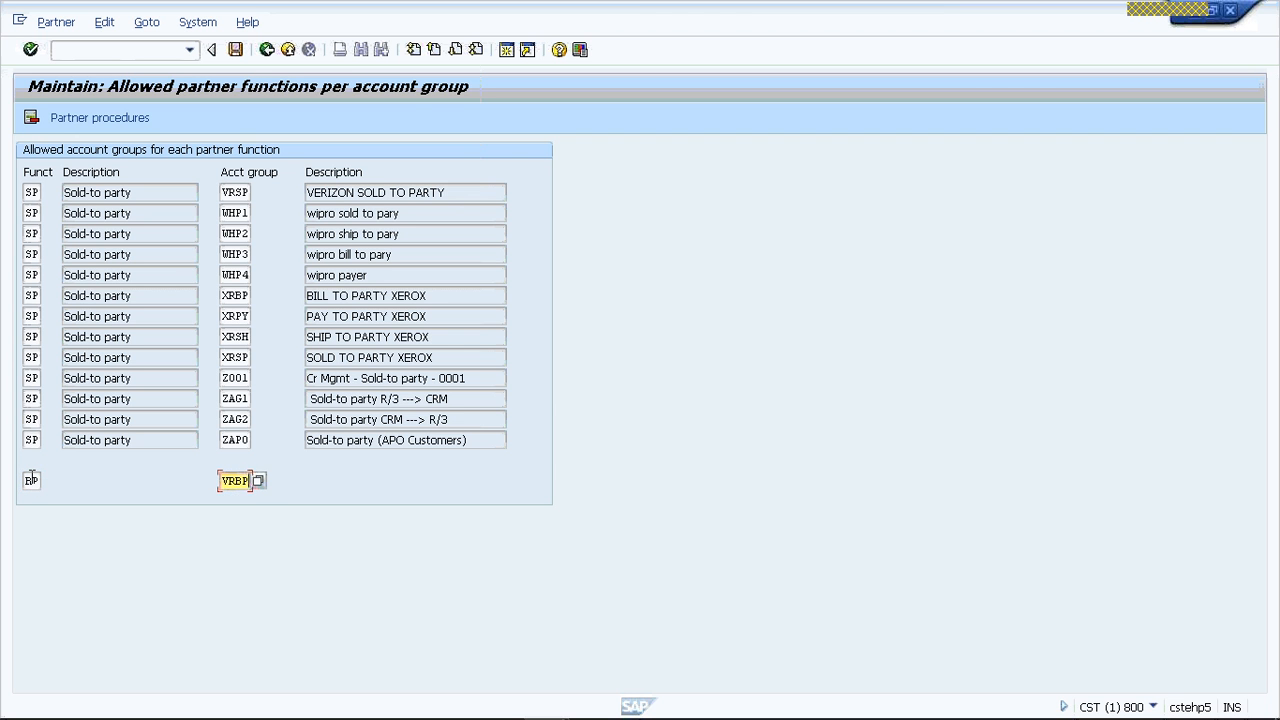
pyautogui.press('Return')
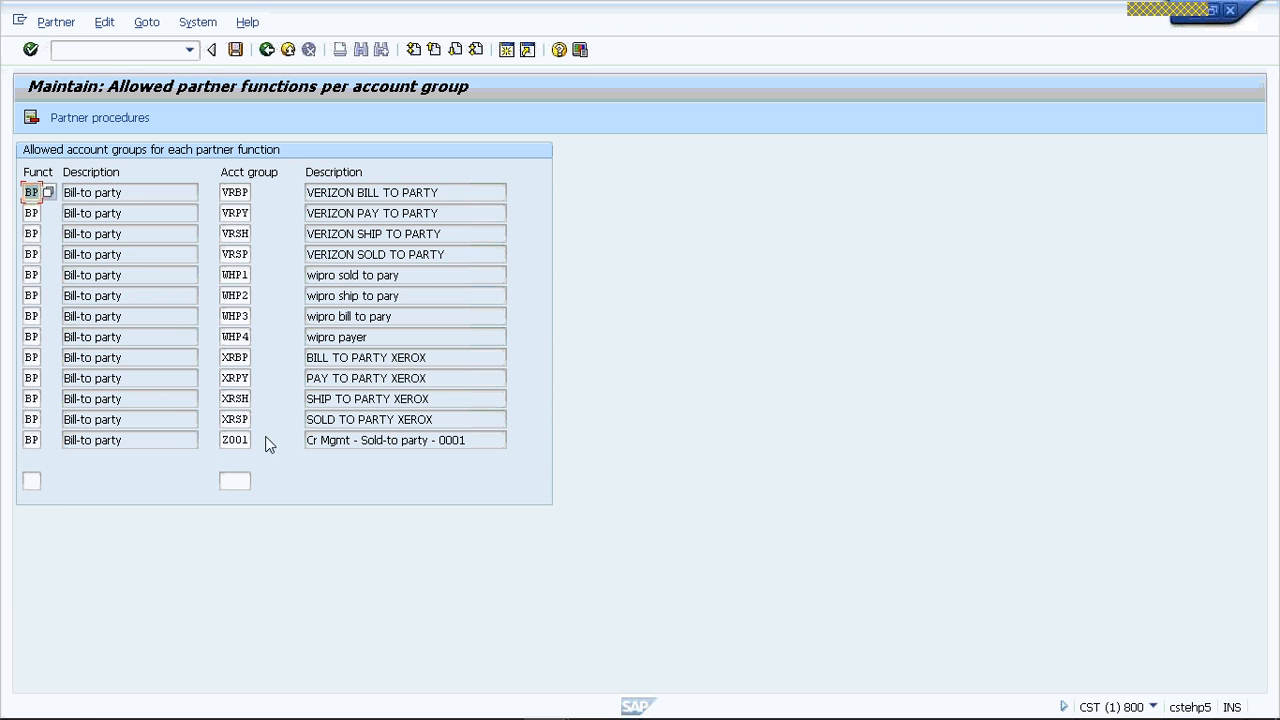
# - Save the allowed partner function assignments and acknowledge the information message
pyautogui.click(236, 50)
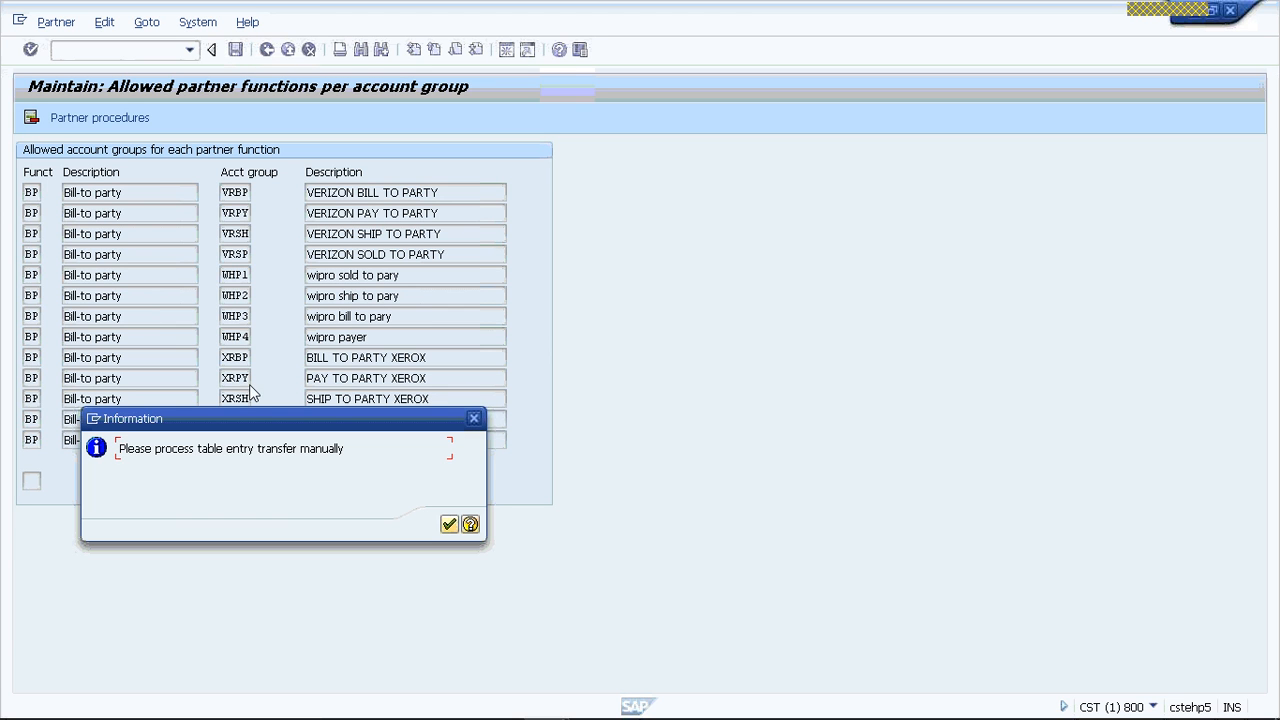
pyautogui.click(449, 526)
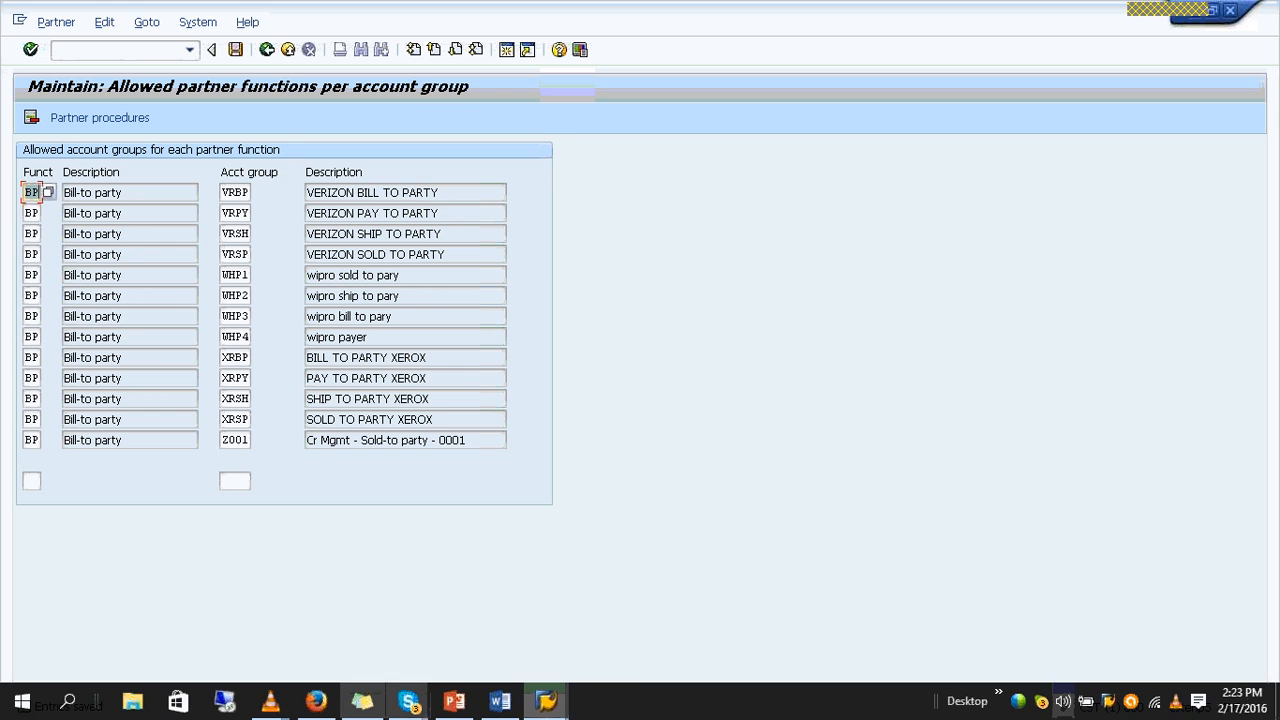
pyautogui.moveTo(500, 708)
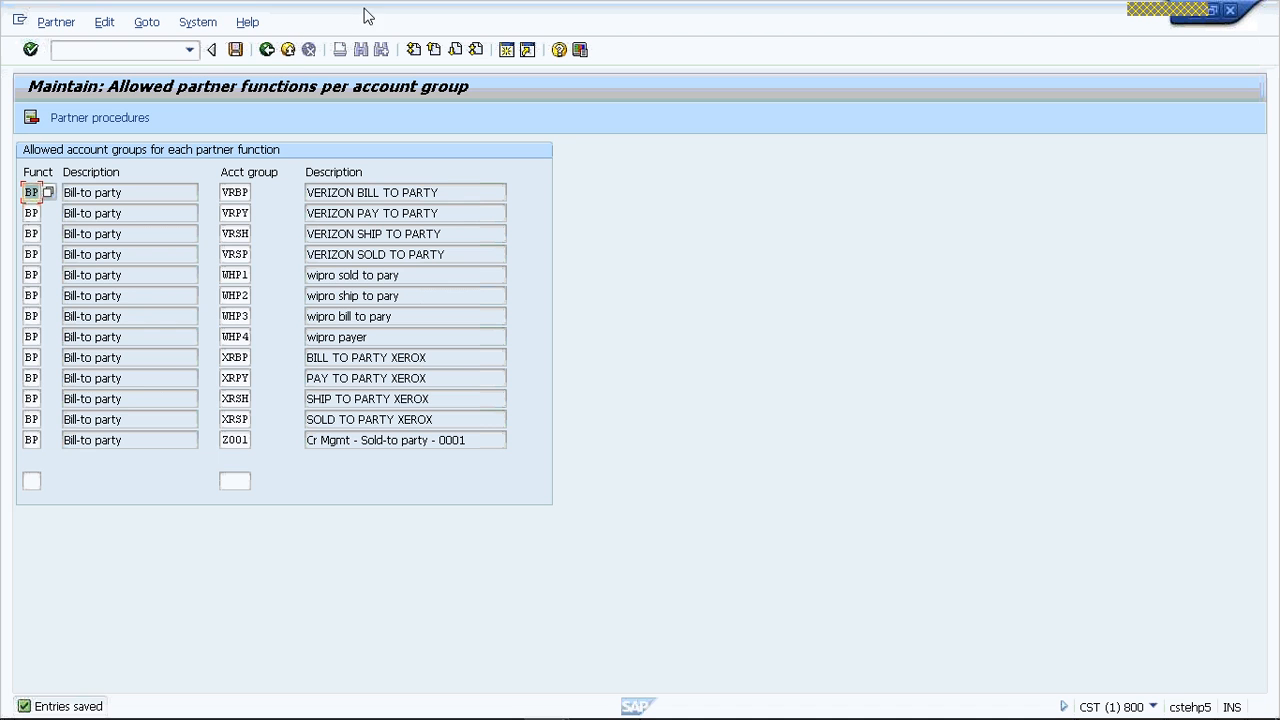
# - Leave the partner function maintenance and start transaction VD02 to change a customer
pyautogui.click(287, 50)
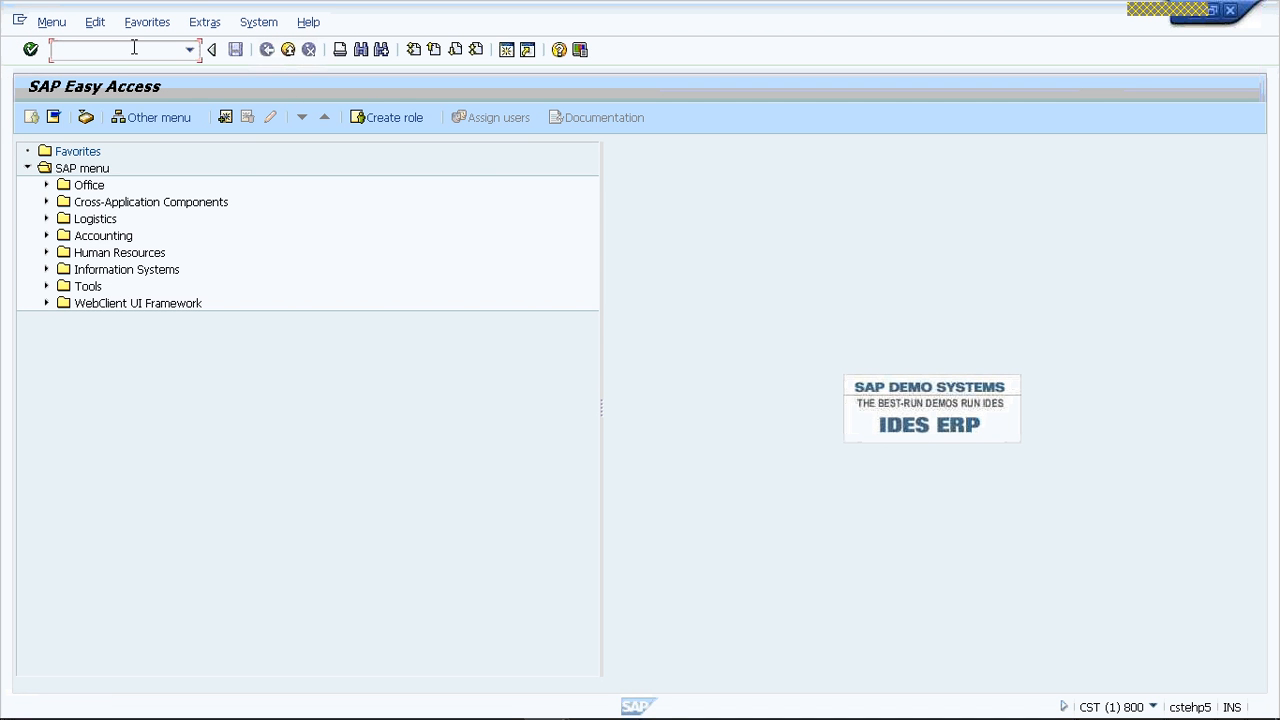
pyautogui.write('VD02')
pyautogui.press('Return')
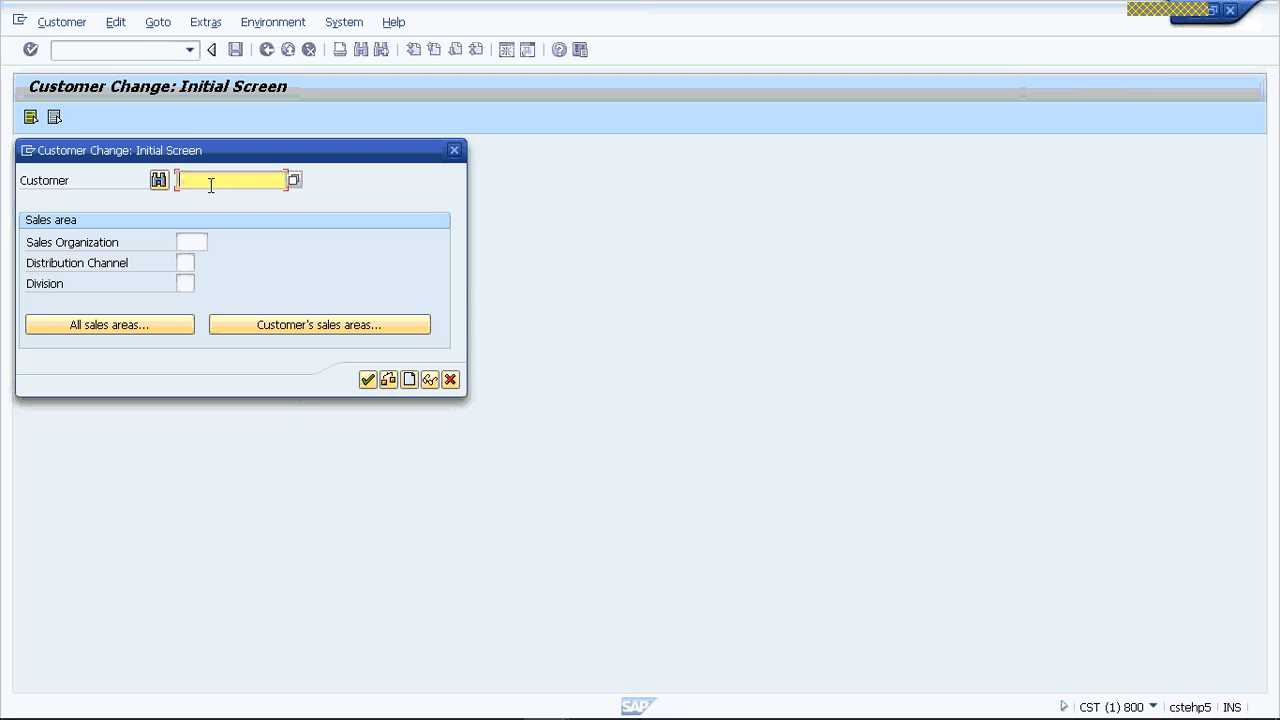
# - Look up the customer by search term VR and take the found account into the Customer field
pyautogui.click(293, 182)
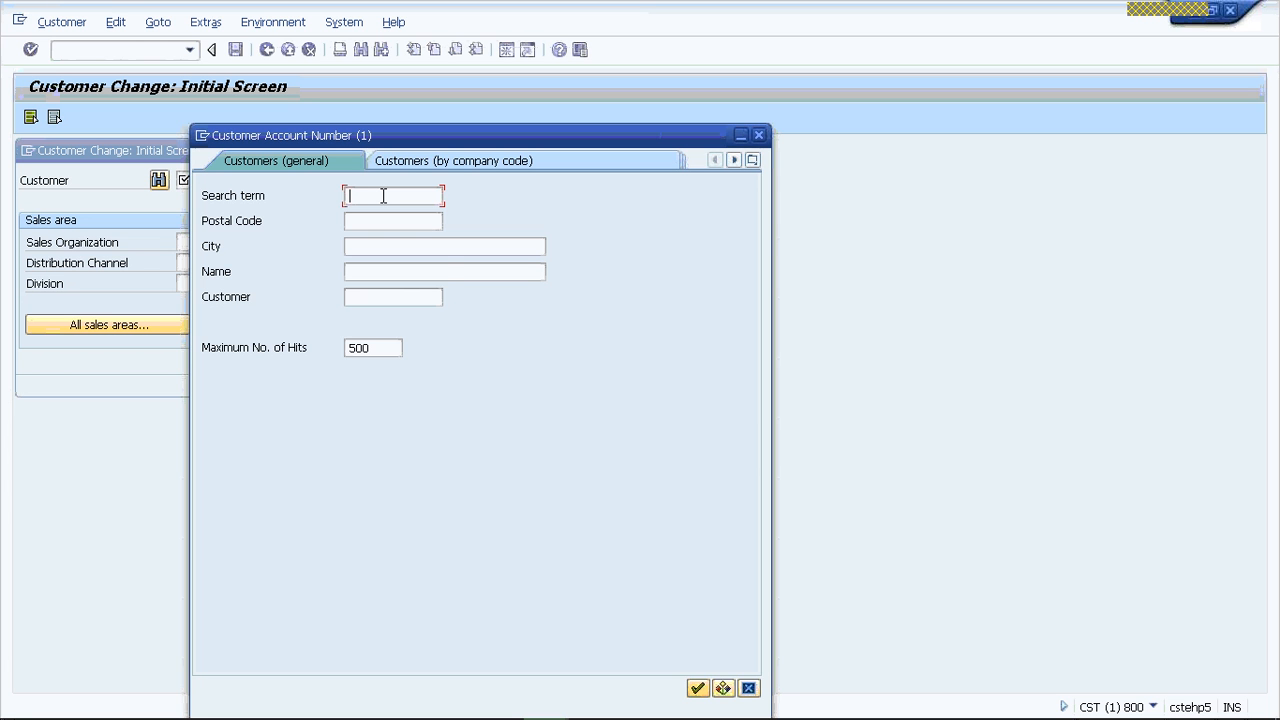
pyautogui.write('VR')
pyautogui.press('Return')
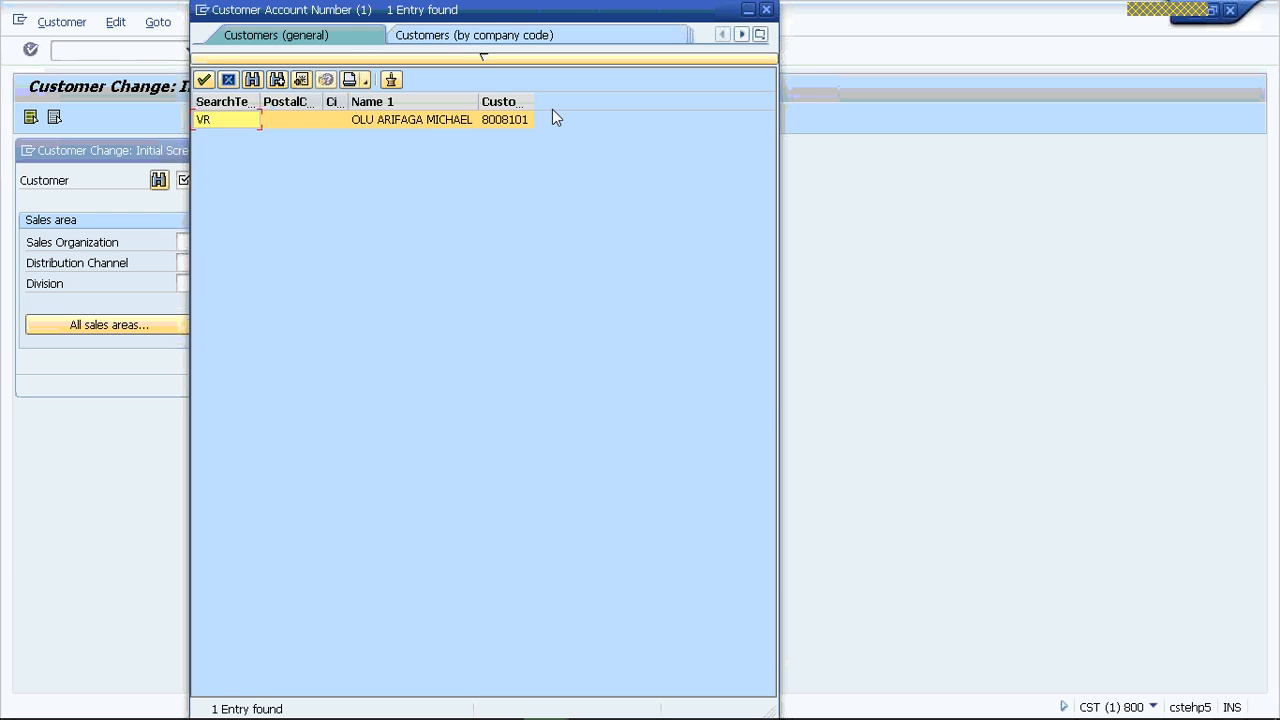
pyautogui.click(378, 123)
pyautogui.doubleClick(378, 123)
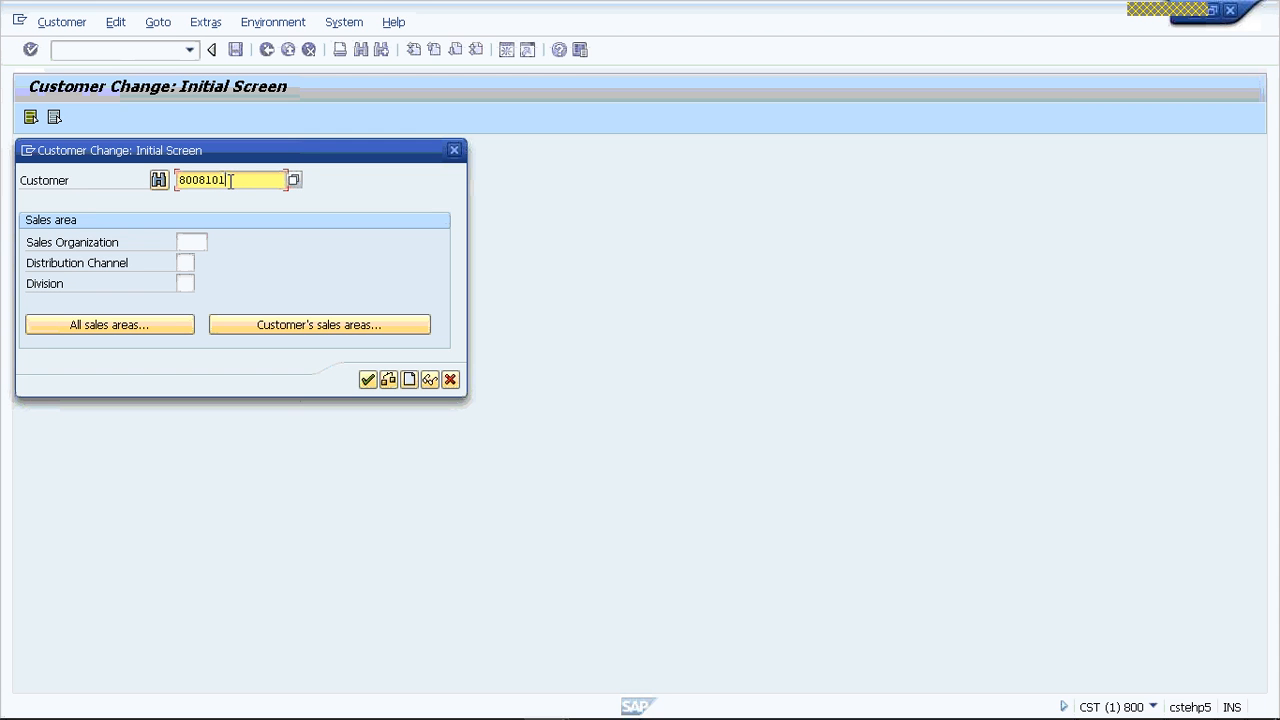
pyautogui.doubleClick(227, 180)
pyautogui.moveTo(221, 180); pyautogui.dragTo(227, 180)
pyautogui.click(125, 243)
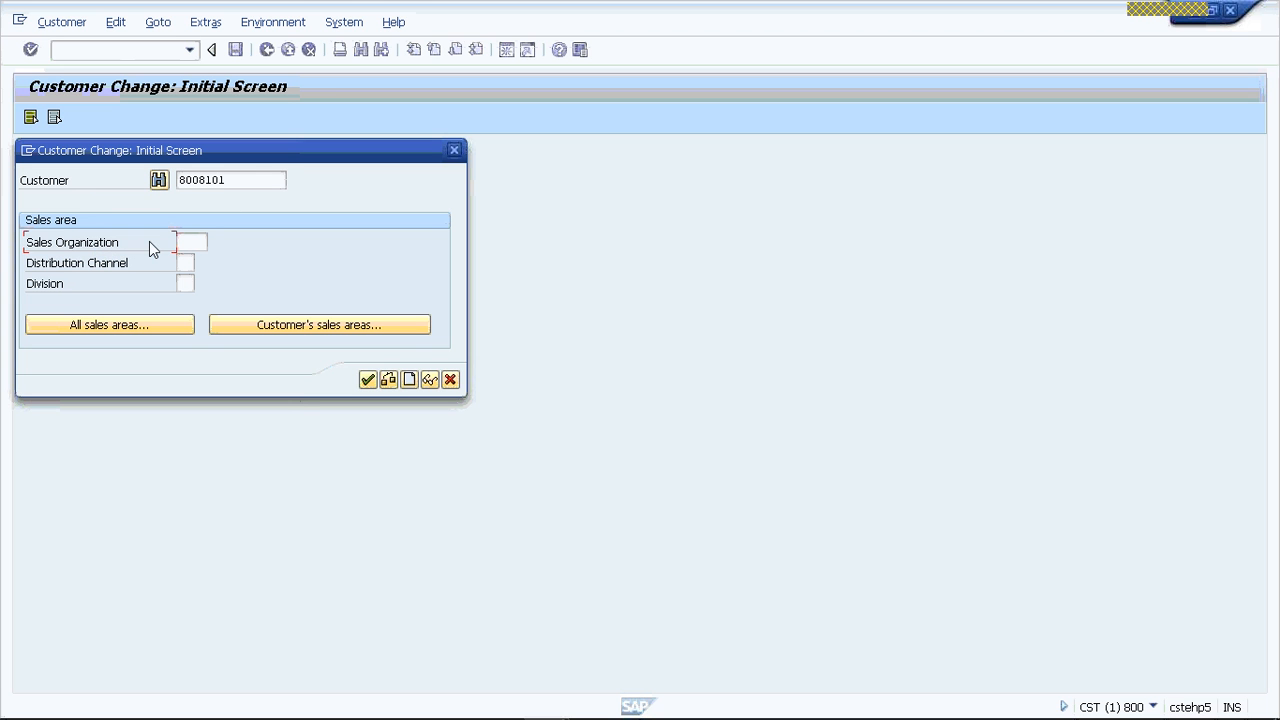
# - Open the customer record for sales organization VRS0, distribution channel 0V and division V1
pyautogui.click(193, 242)
pyautogui.write('VR00')
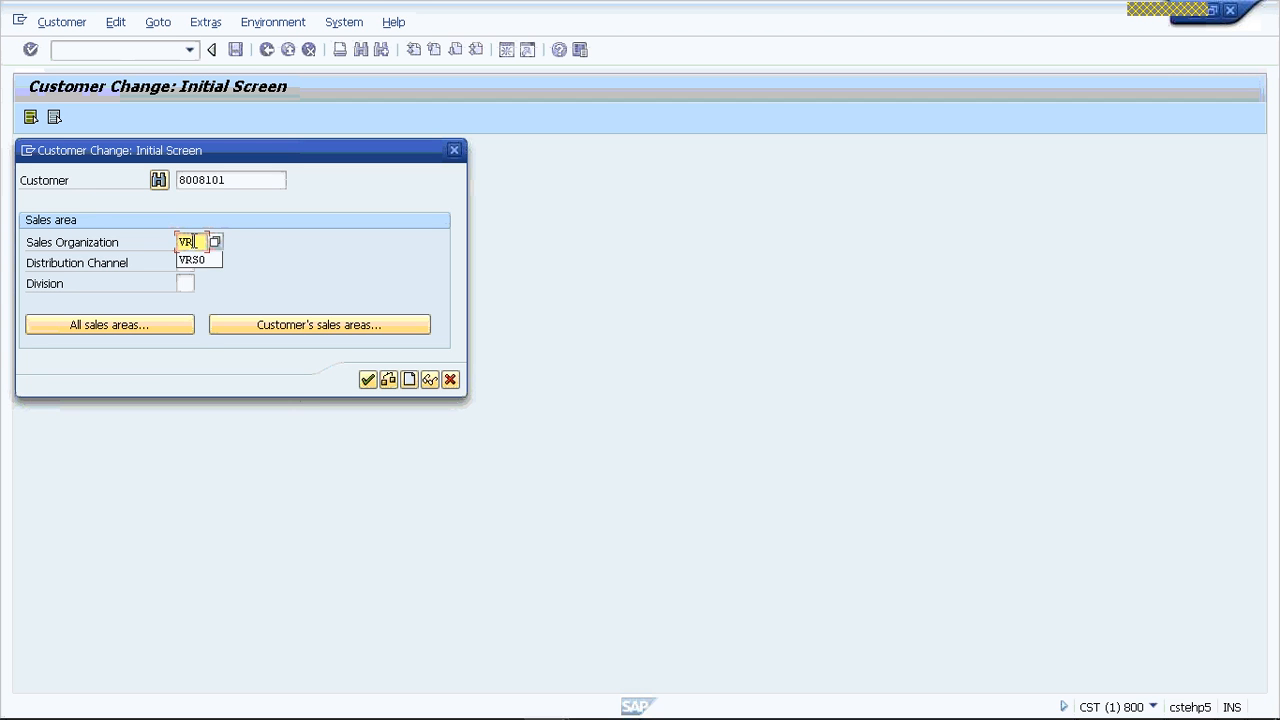
pyautogui.press('Tab')
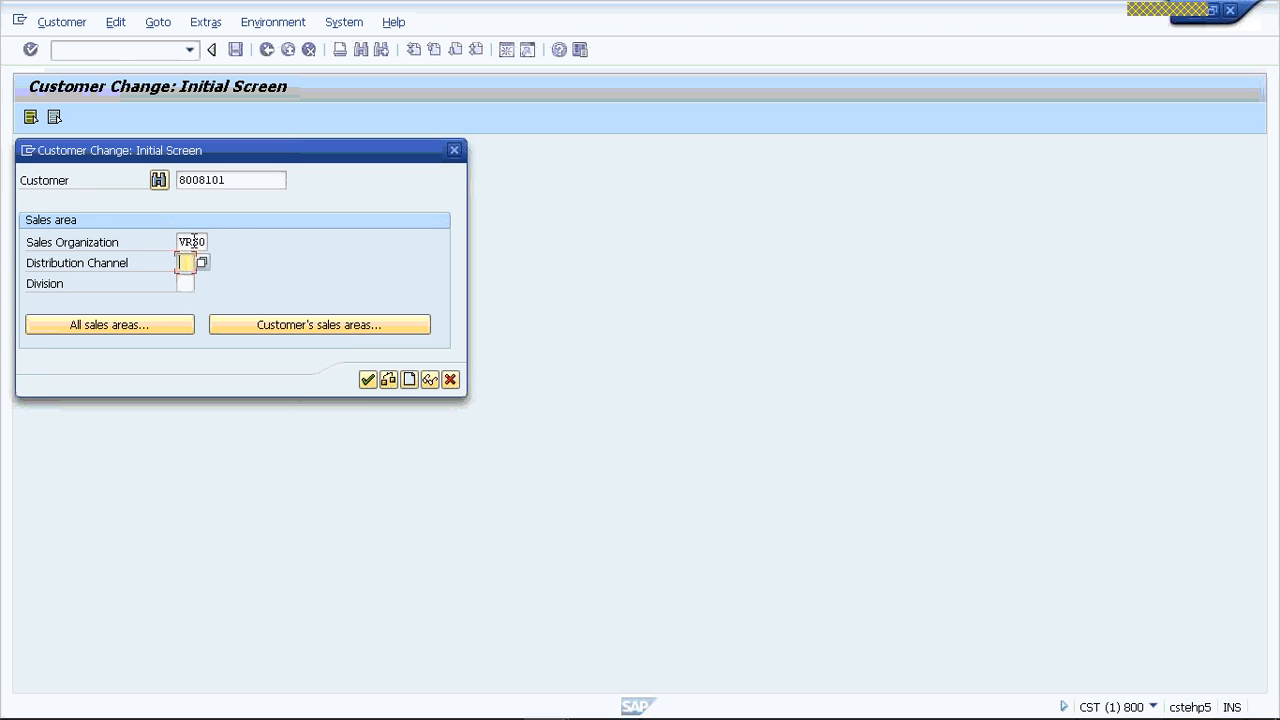
pyautogui.write('0V')
pyautogui.press('Tab')
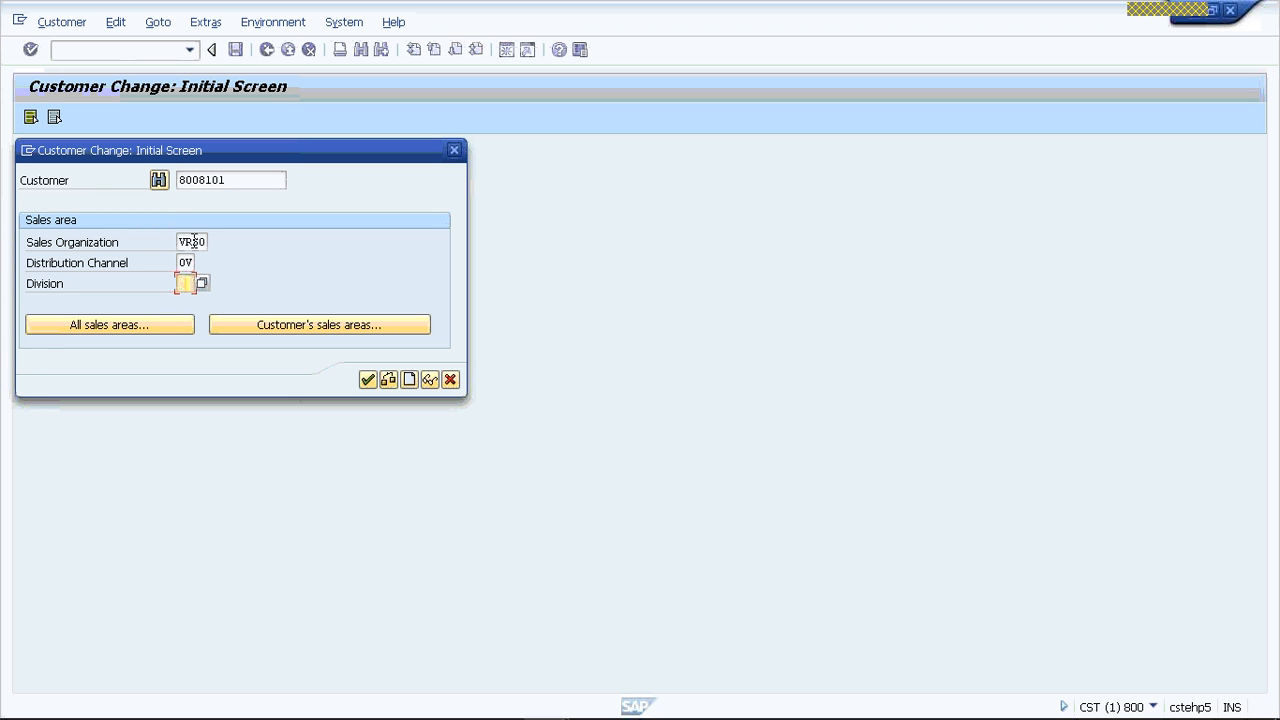
pyautogui.write('V1')
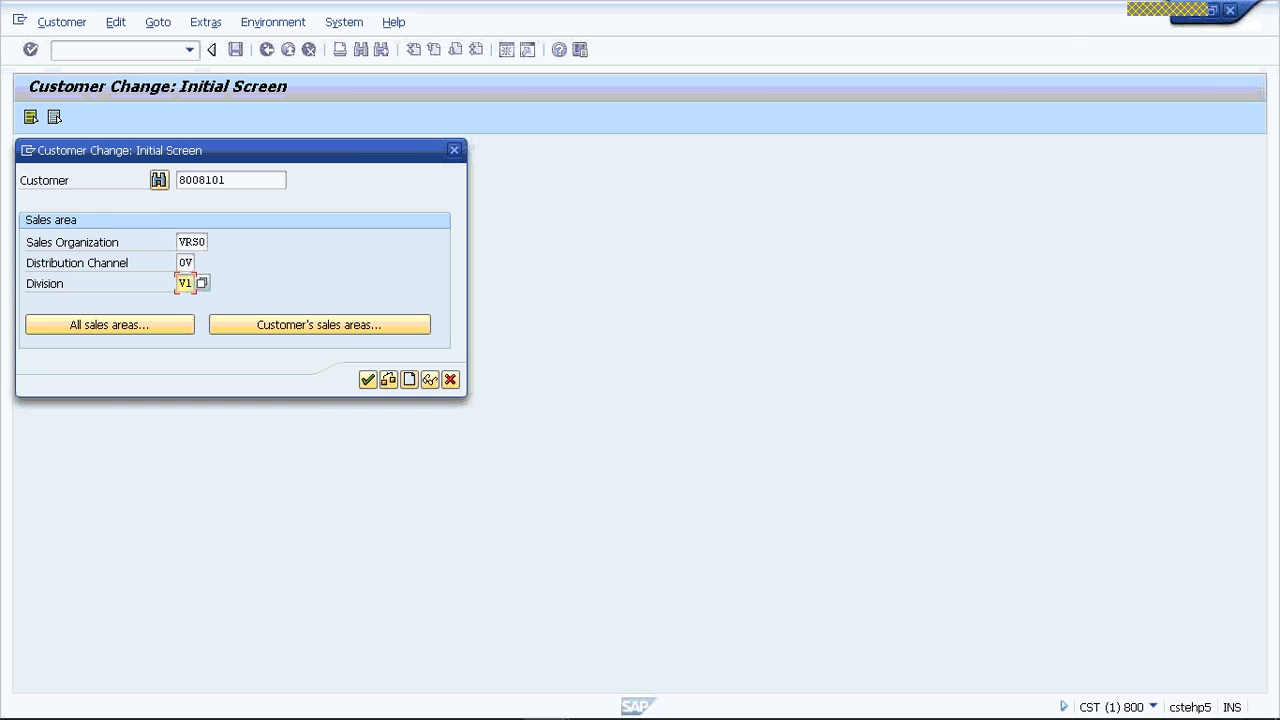
pyautogui.click(345, 332)
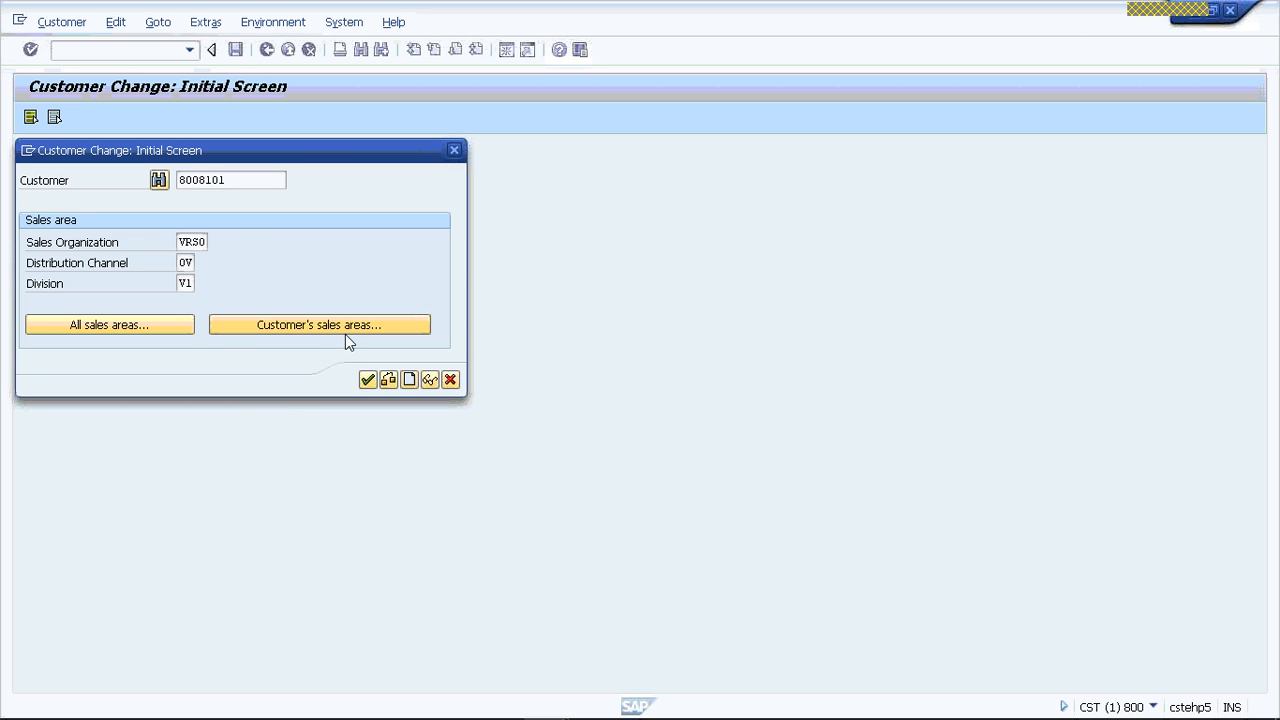
pyautogui.press('Return')
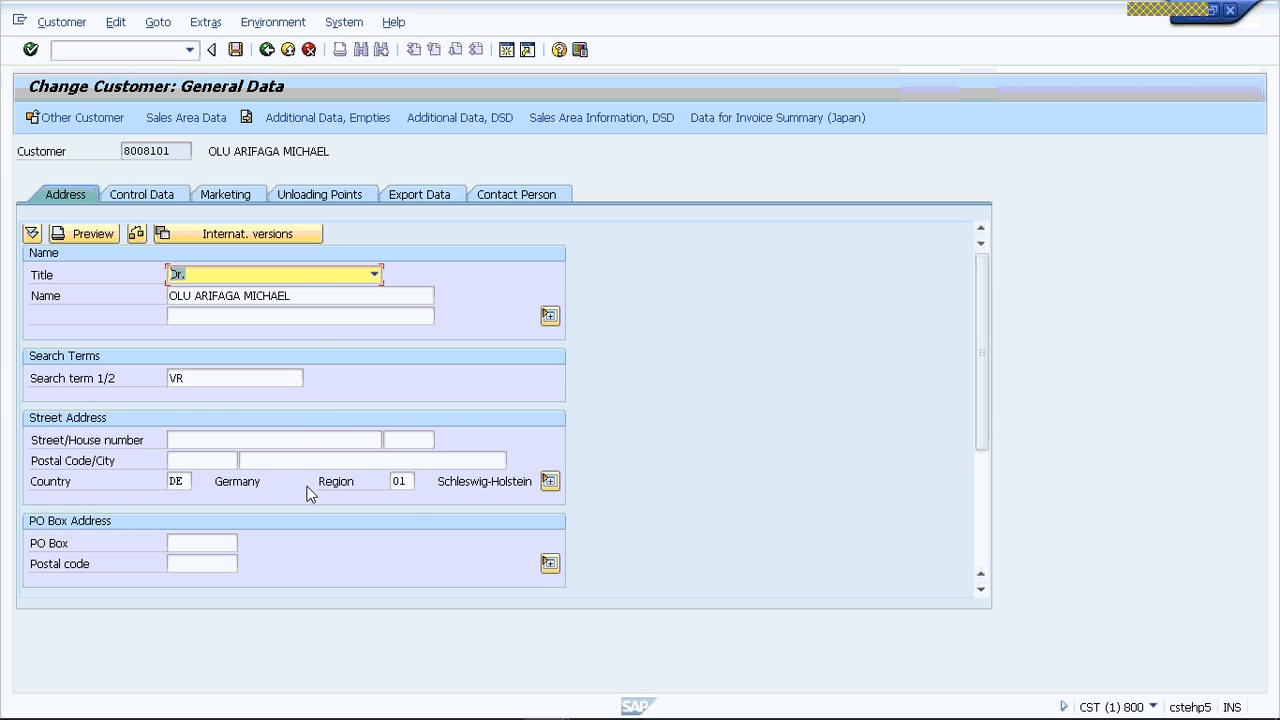
# - Check the Partner Functions in the customer's sales area data, and exit the customer record
pyautogui.click(187, 379)
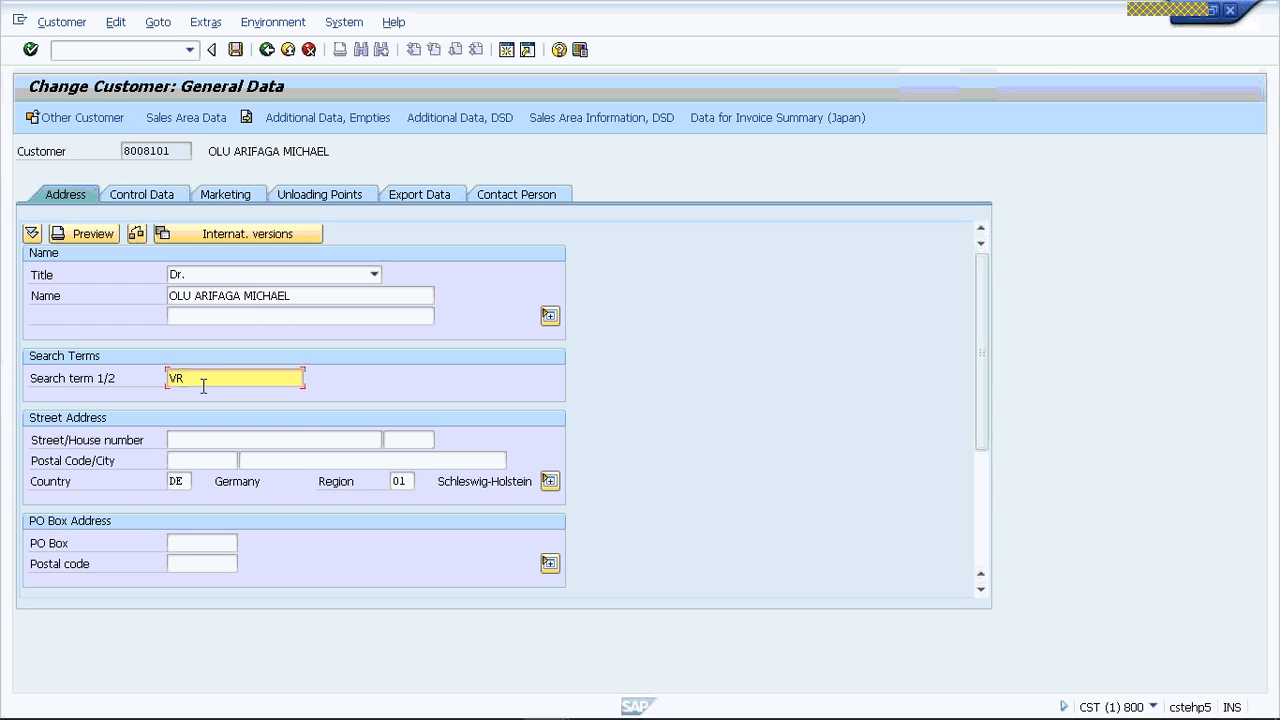
pyautogui.click(195, 118)
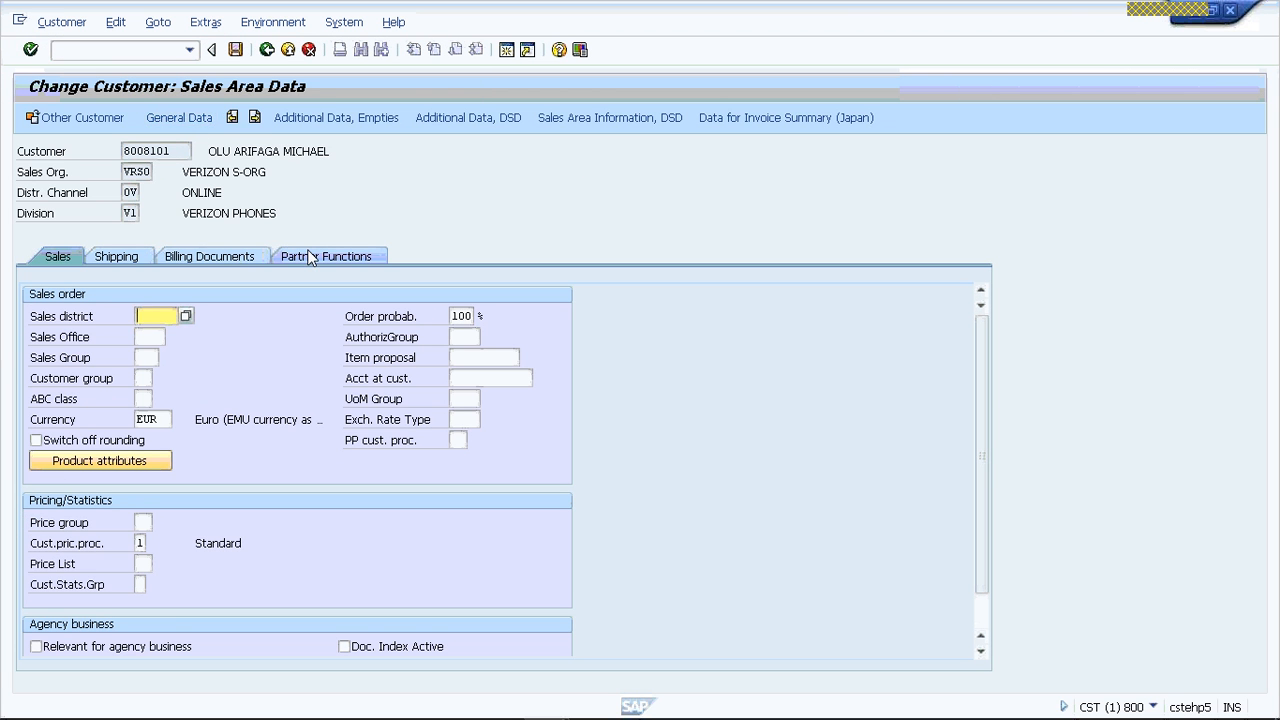
pyautogui.click(310, 257)
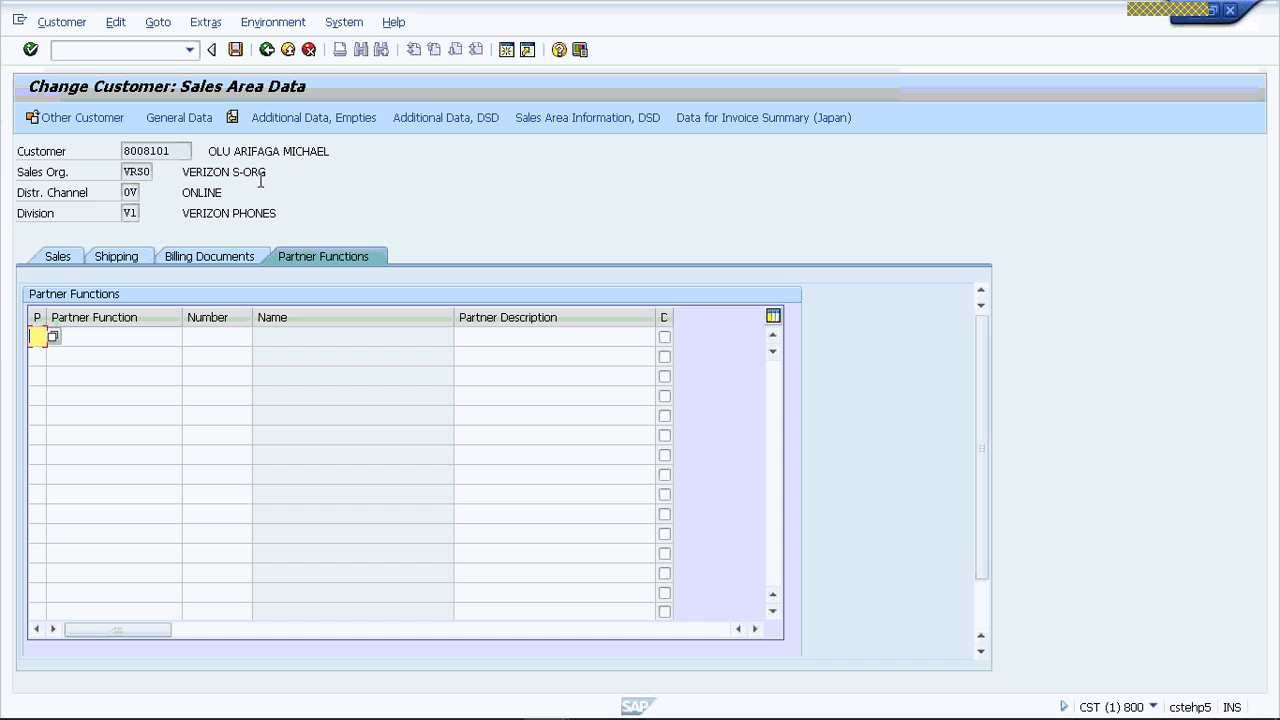
pyautogui.click(288, 50)
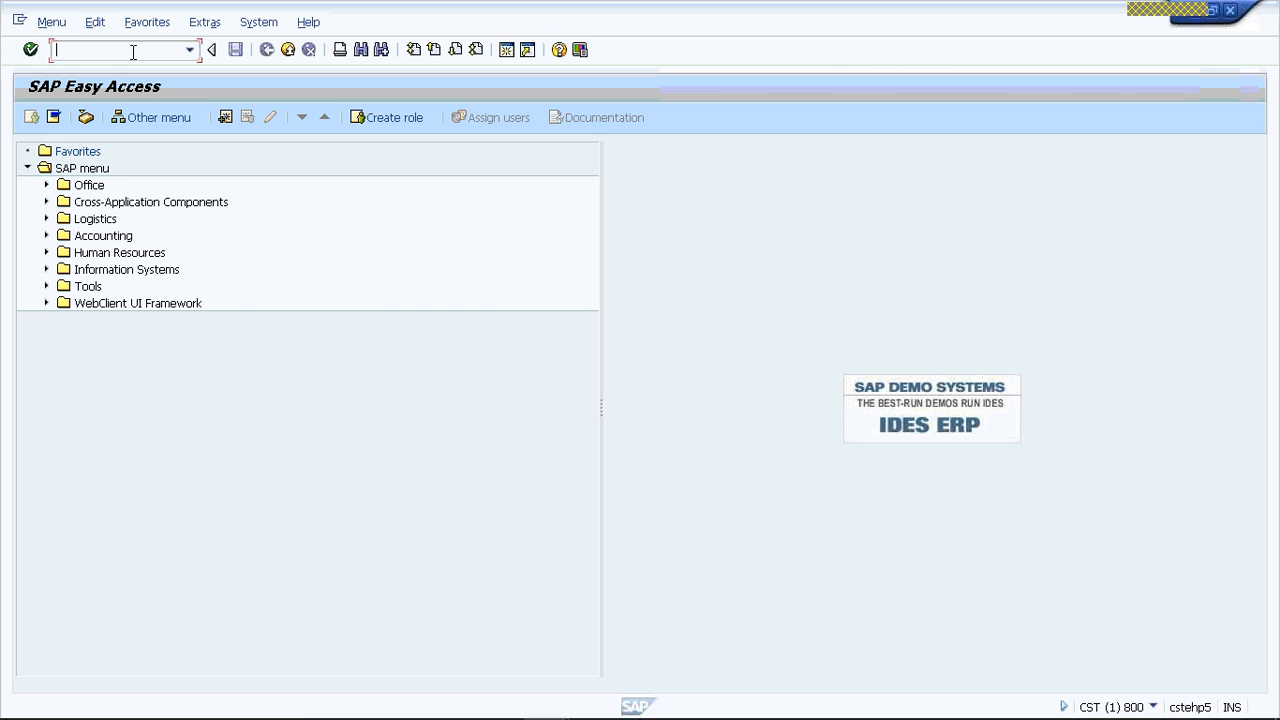
pyautogui.write('VOPA')
pyautogui.press('Return')
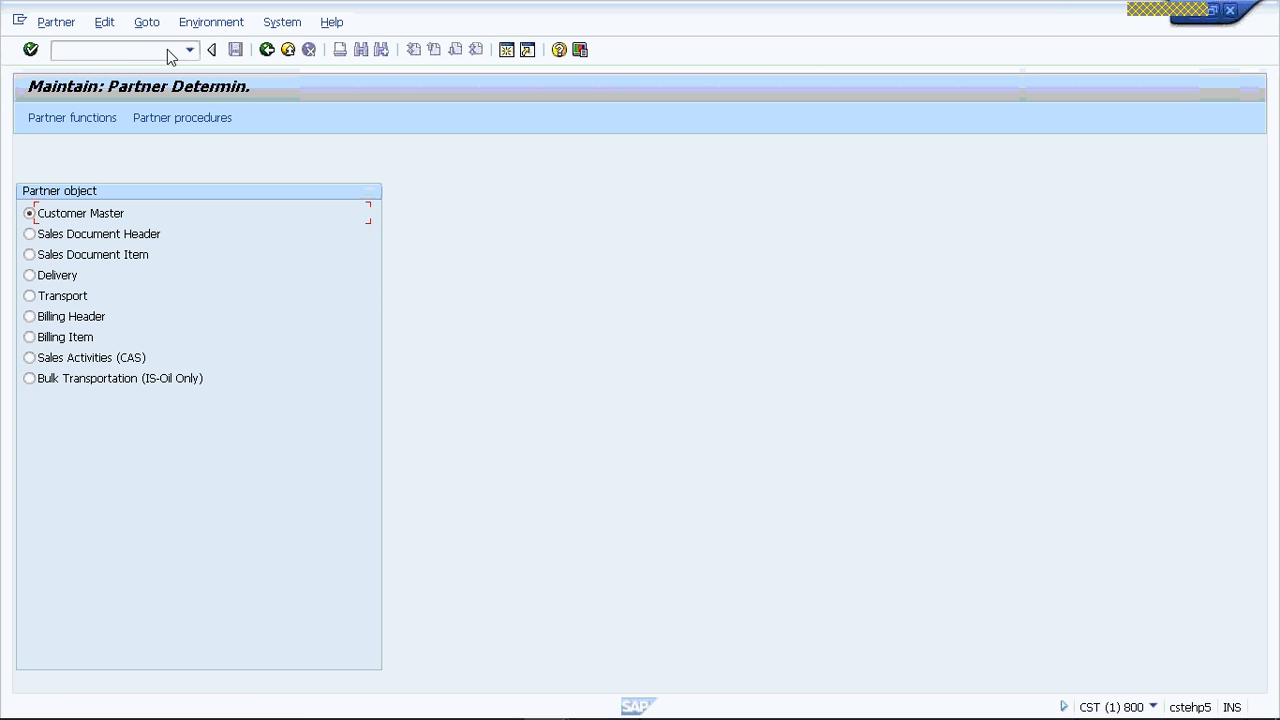
pyautogui.click(266, 53)
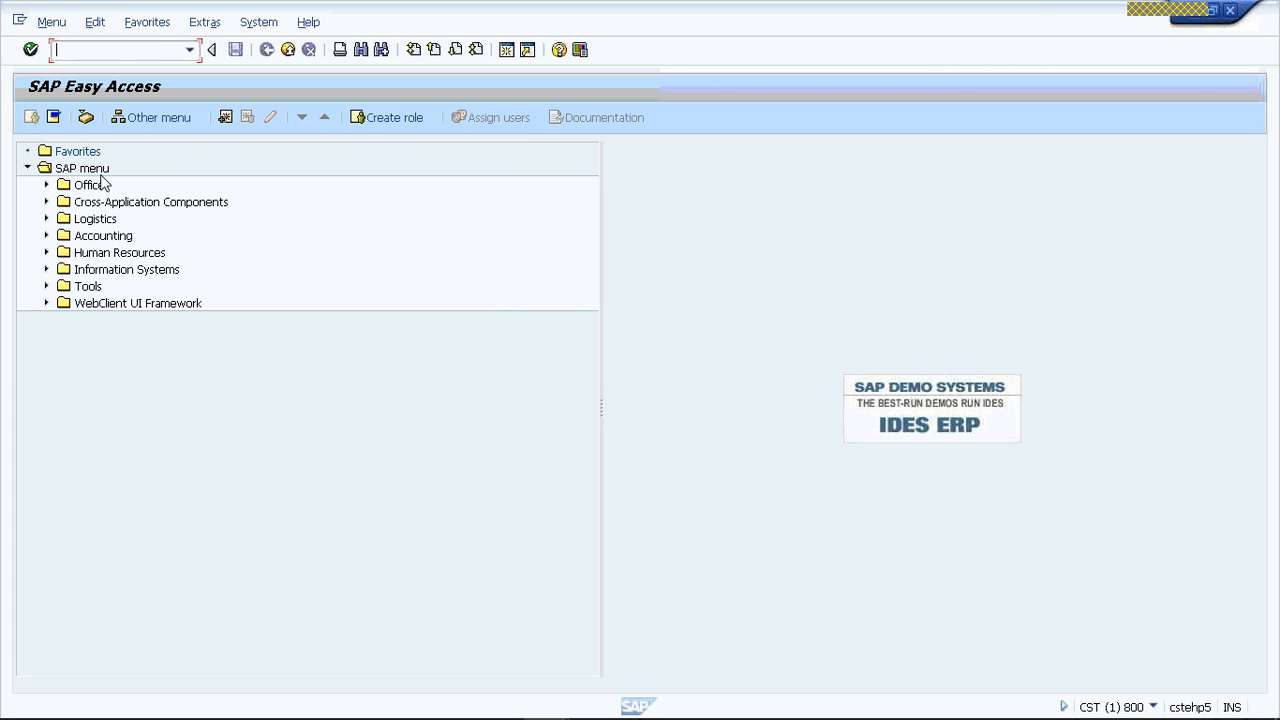
# - Start transaction SPRO and display the SAP Reference IMG
pyautogui.click(130, 54)
pyautogui.write('SPRO')
pyautogui.press('Return')
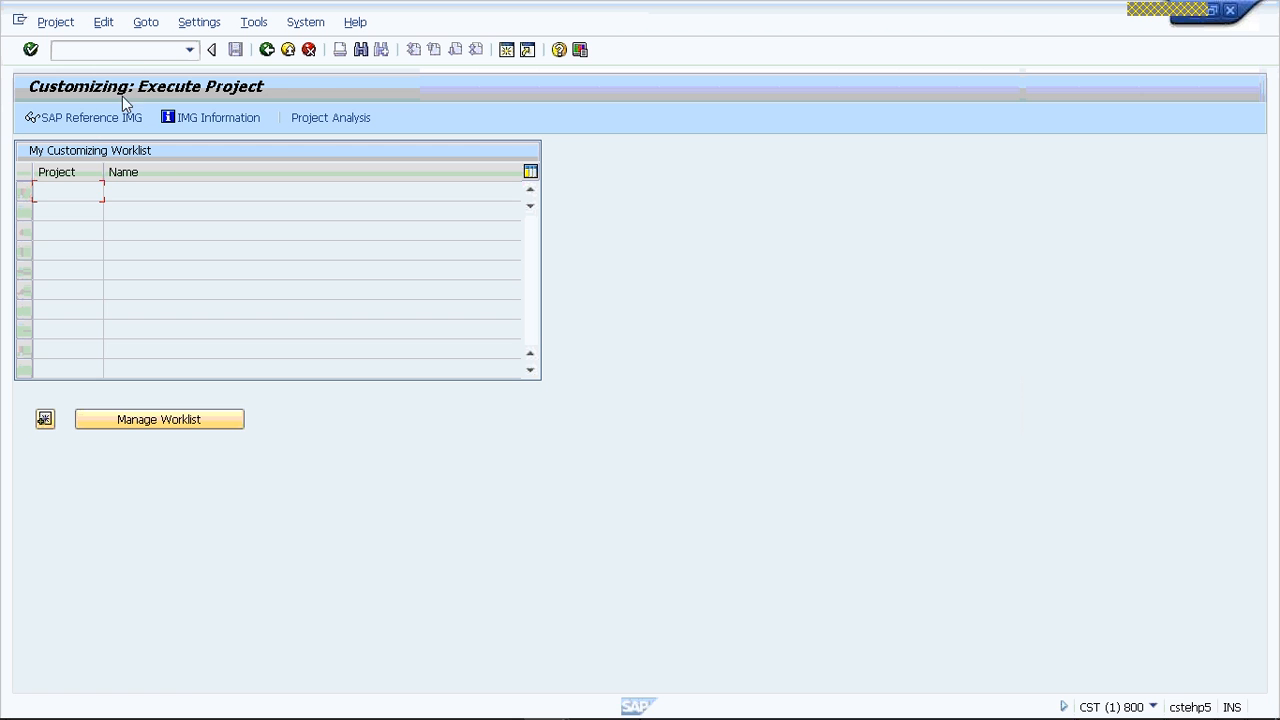
pyautogui.click(93, 117)
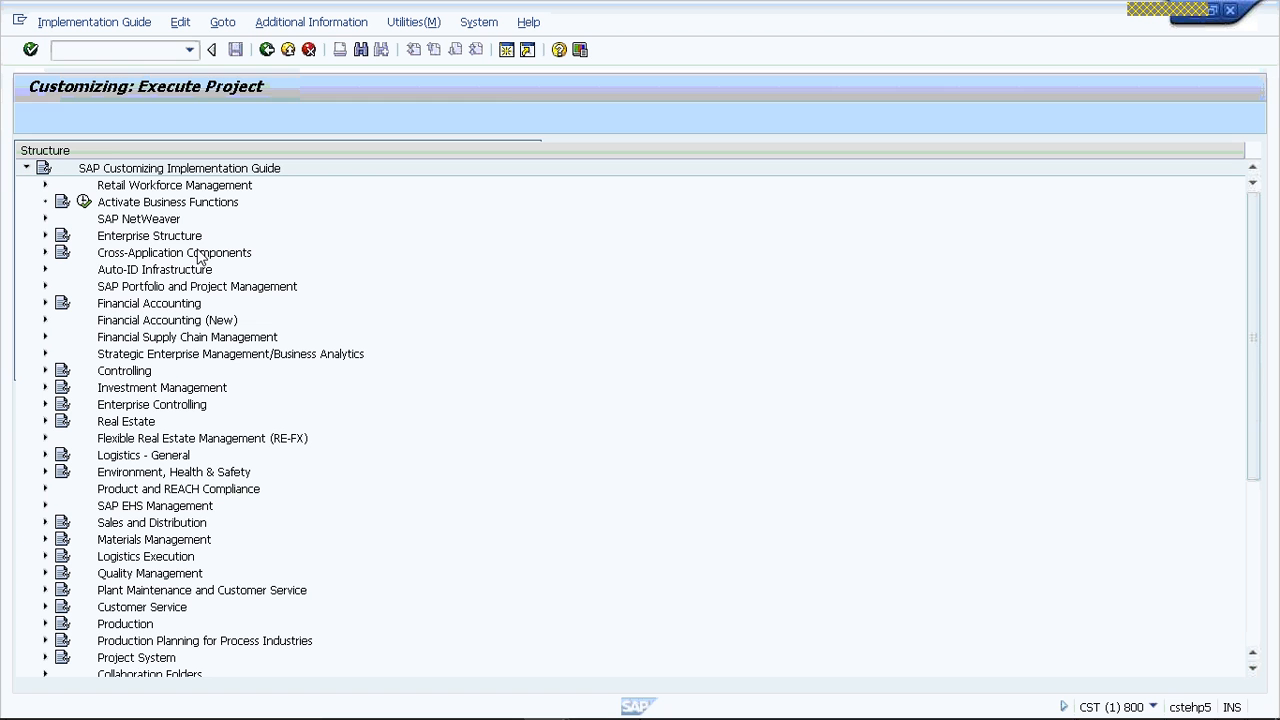
# - Open Define Account Groups and Field Selection for Customers under Logistics - General, Business Partner, Customers, Control
pyautogui.click(45, 235)
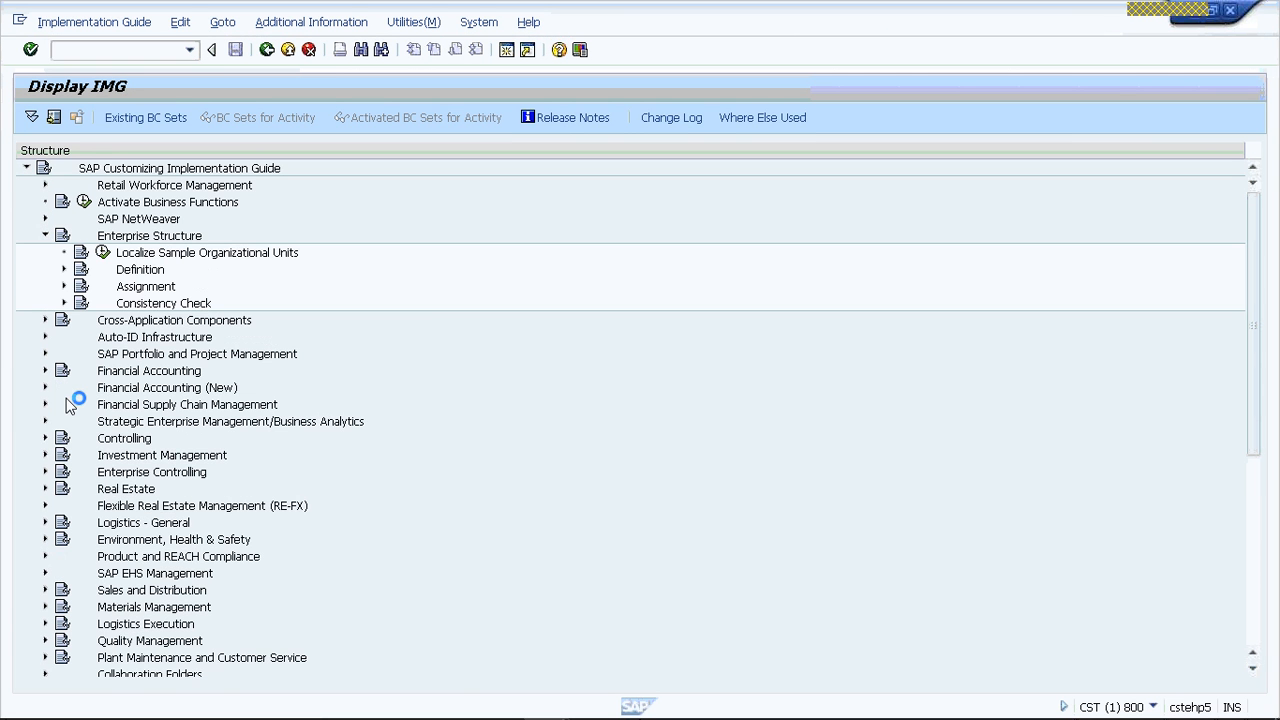
pyautogui.click(45, 235)
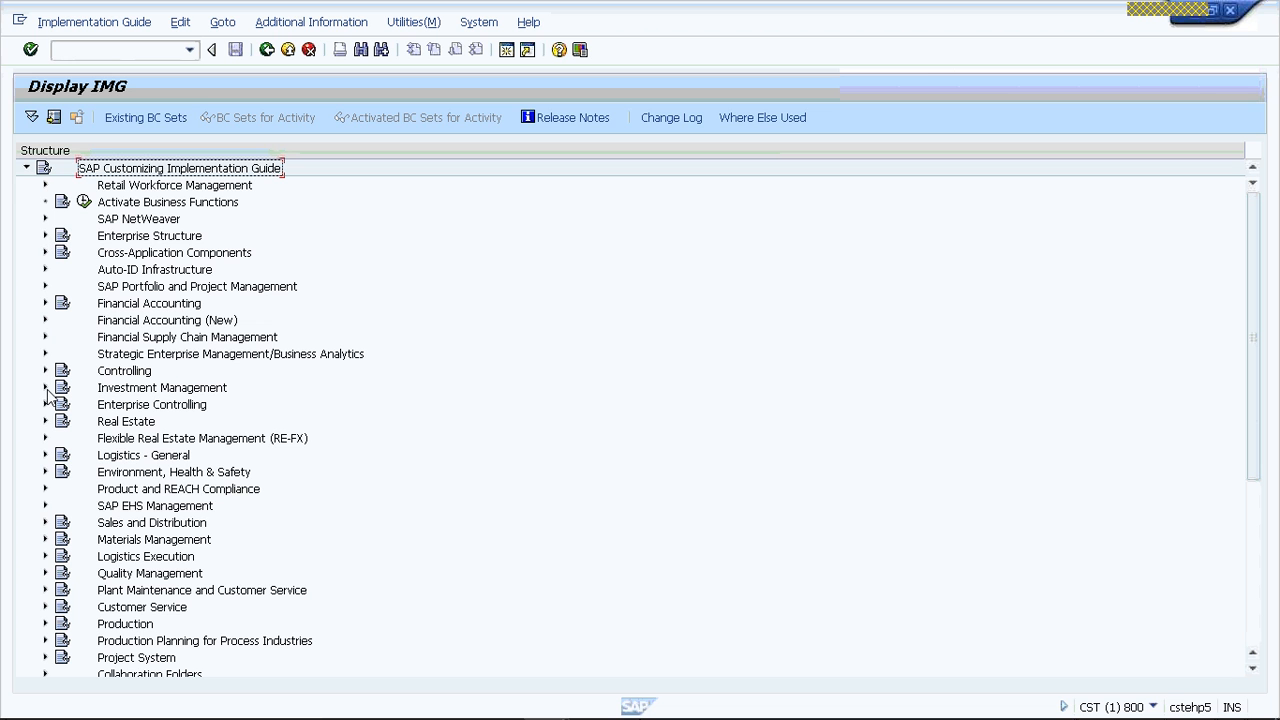
pyautogui.click(45, 455)
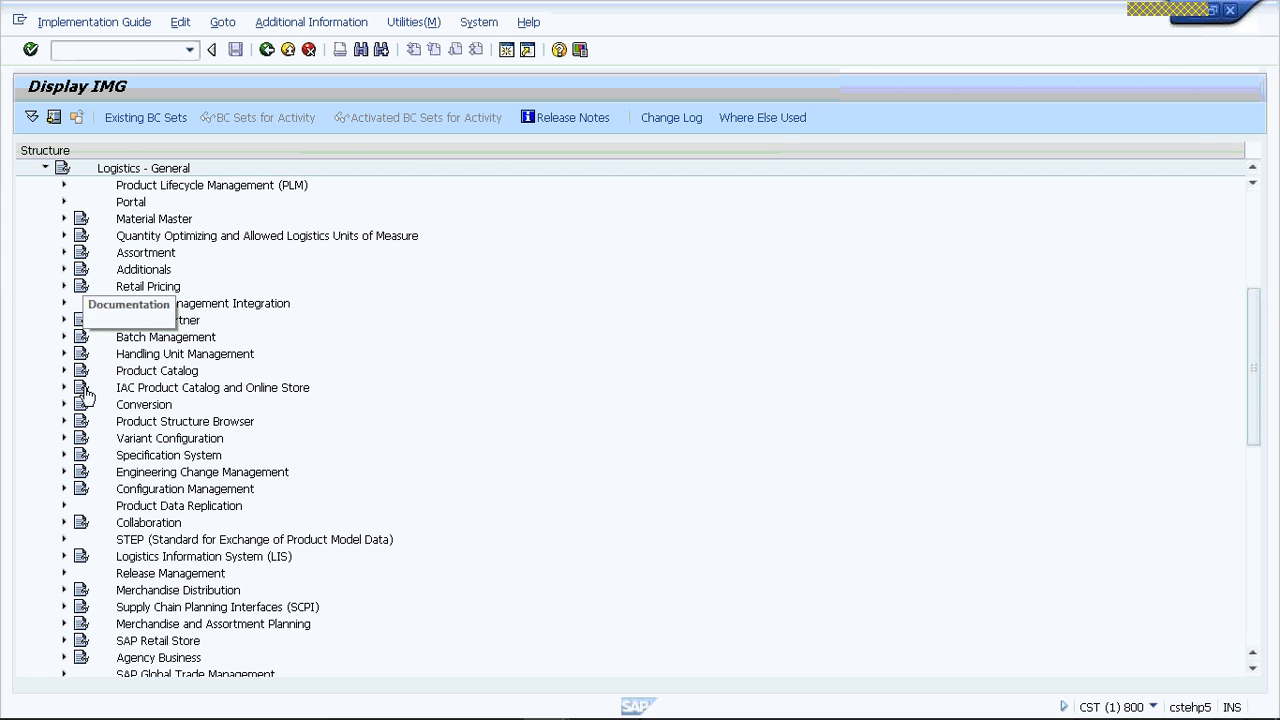
pyautogui.click(64, 320)
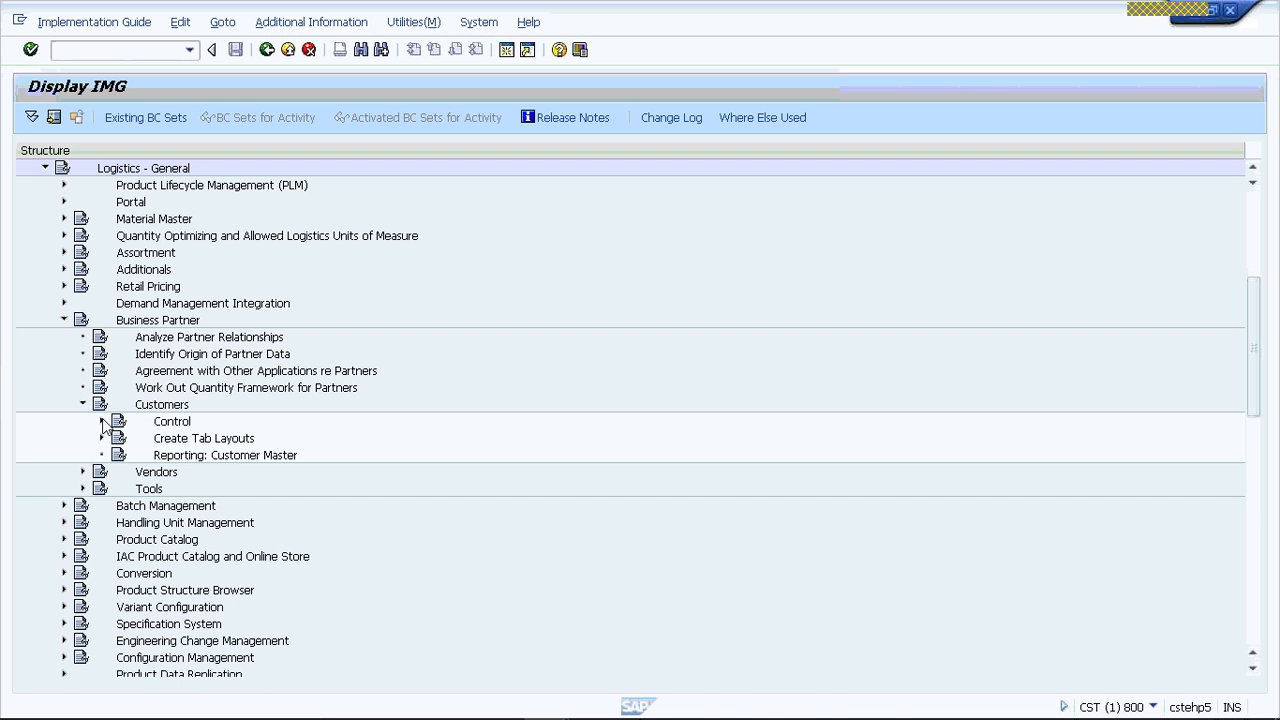
pyautogui.click(102, 422)
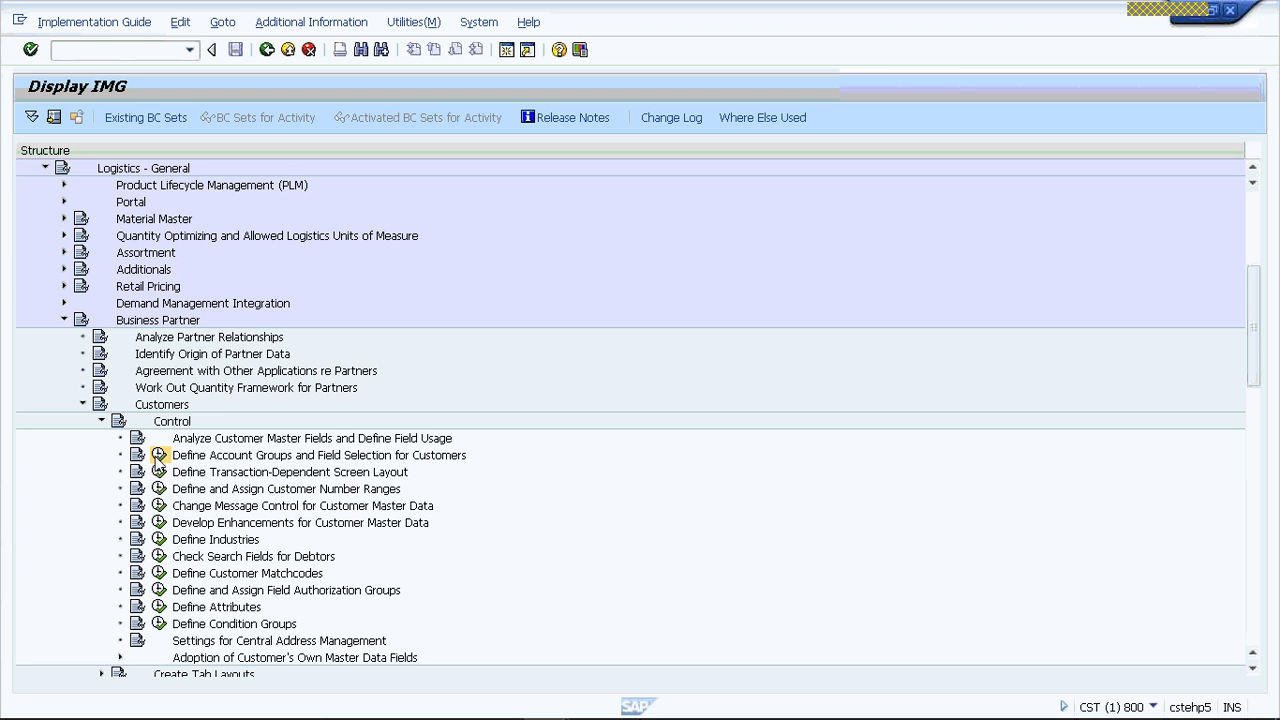
pyautogui.click(158, 456)
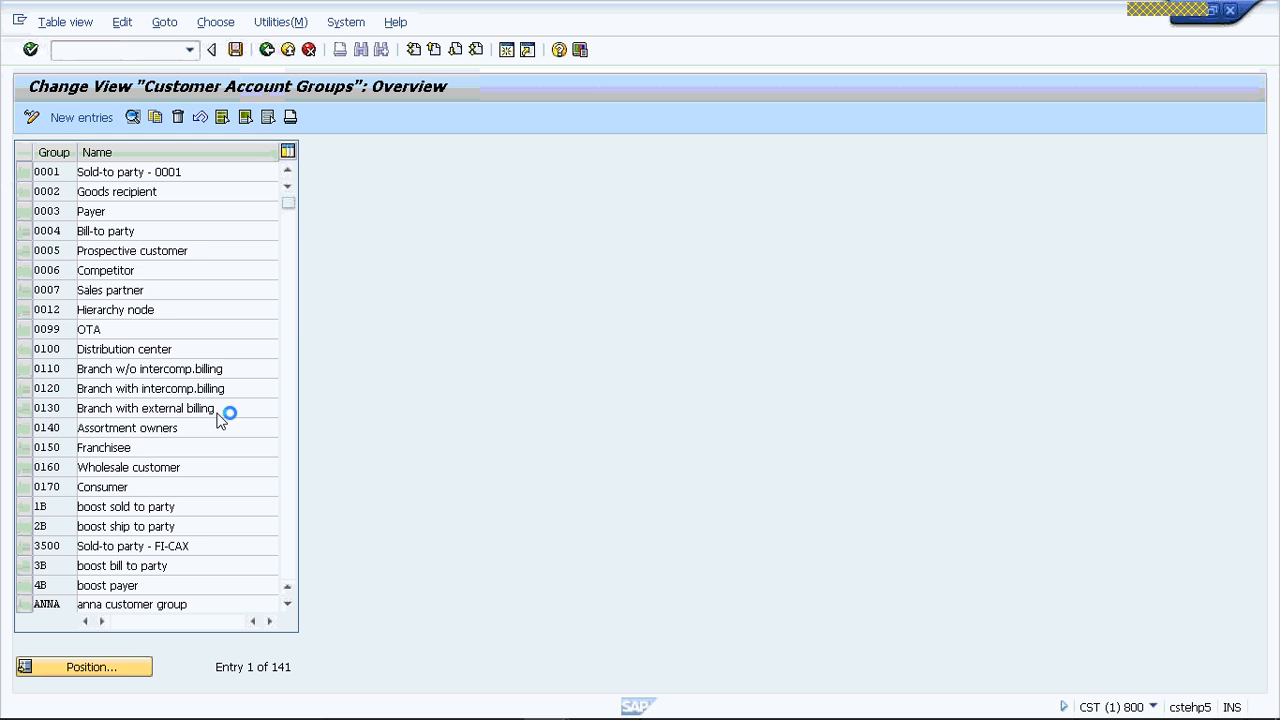
# - Locate account group VRSP in the Customer Account Groups overview and switch the overview to display mode
pyautogui.write('VRSP')
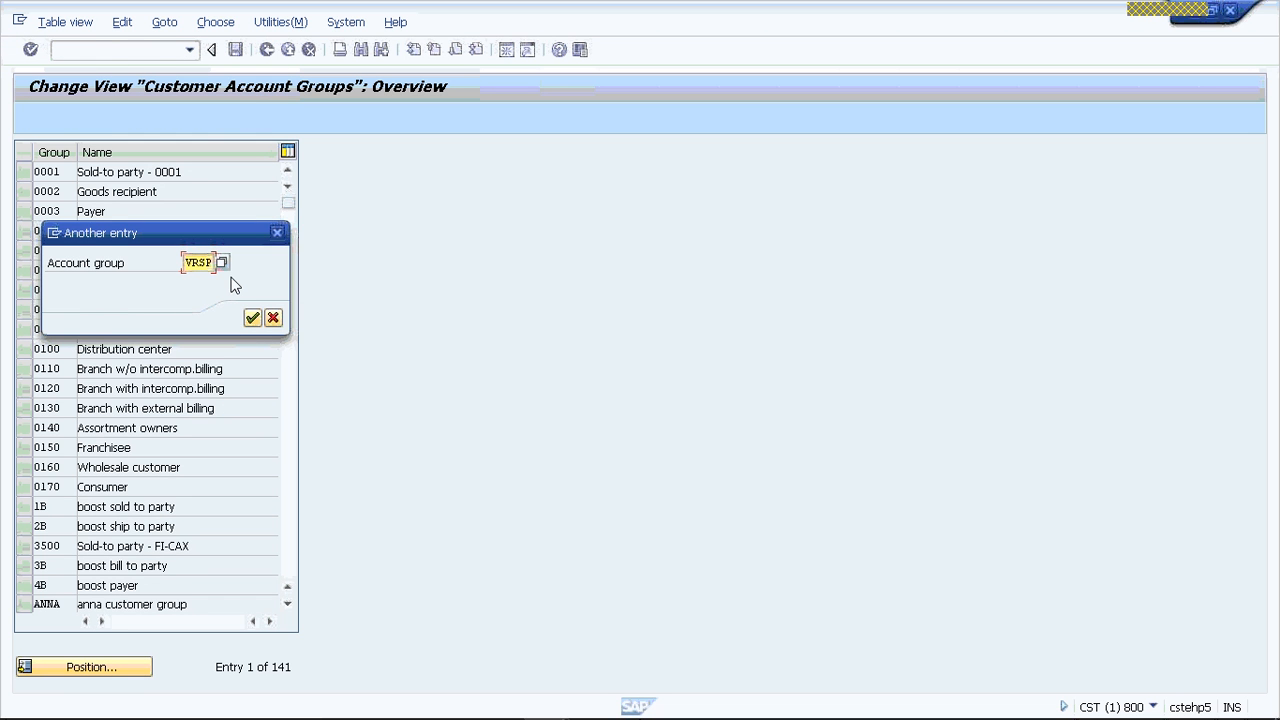
pyautogui.press('Return')
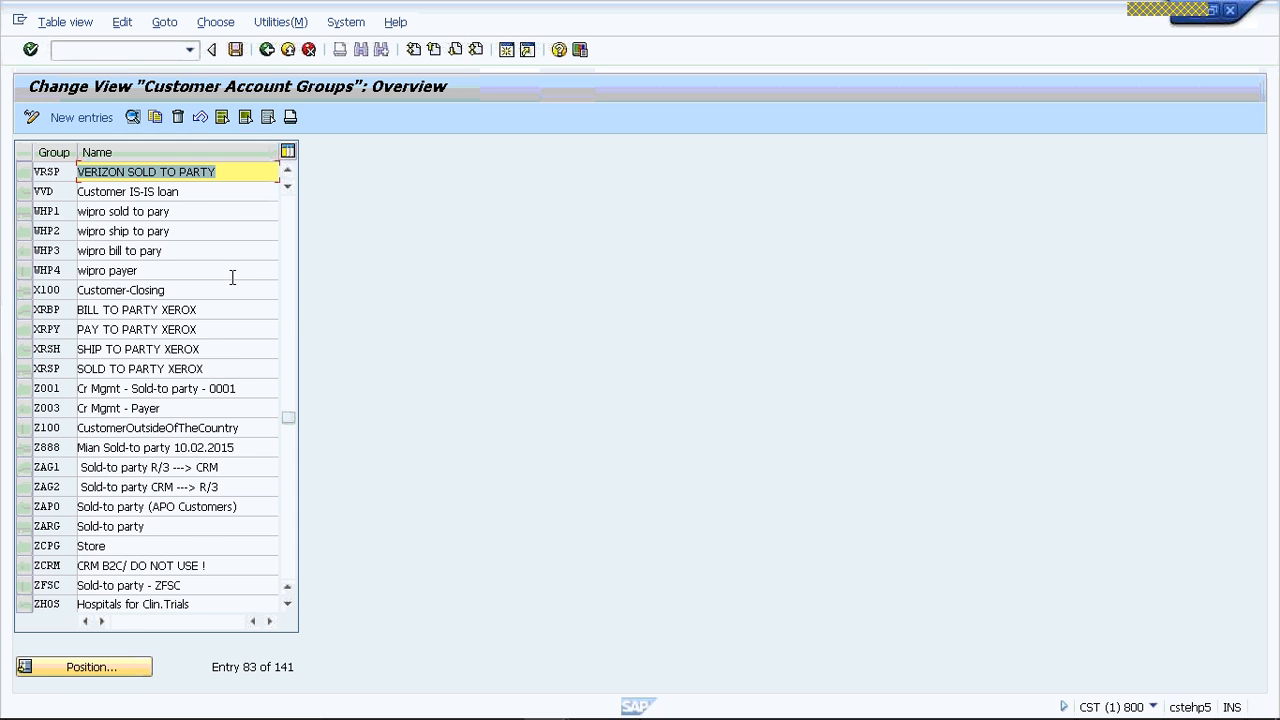
pyautogui.click(25, 172)
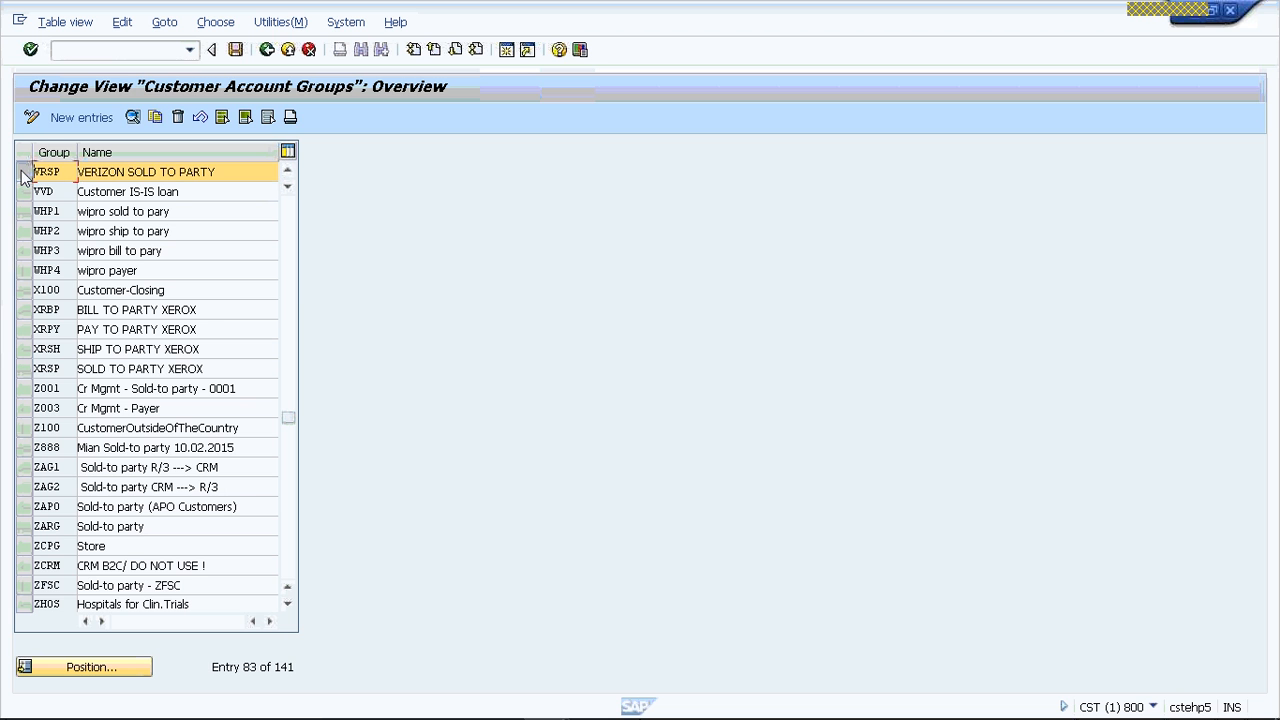
pyautogui.click(31, 117)
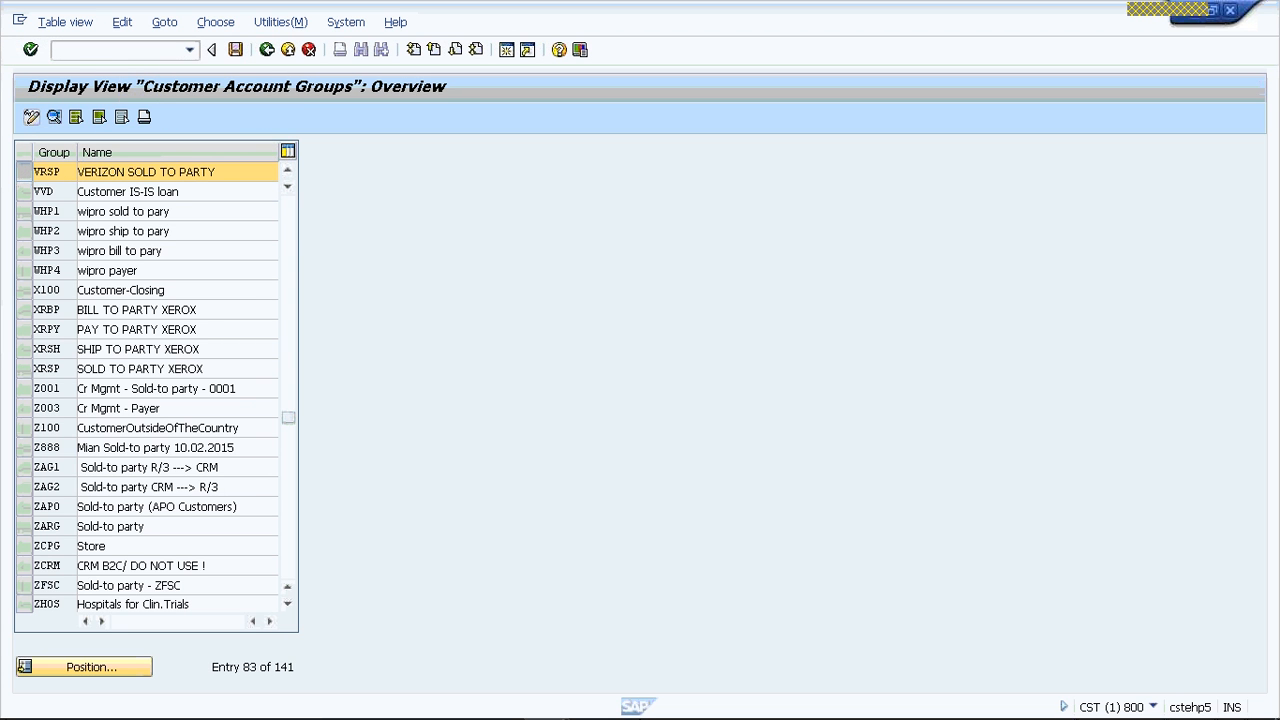
# - Display the details of account group VRSP in display mode, and return to the Implementation Guide
pyautogui.click(86, 666)
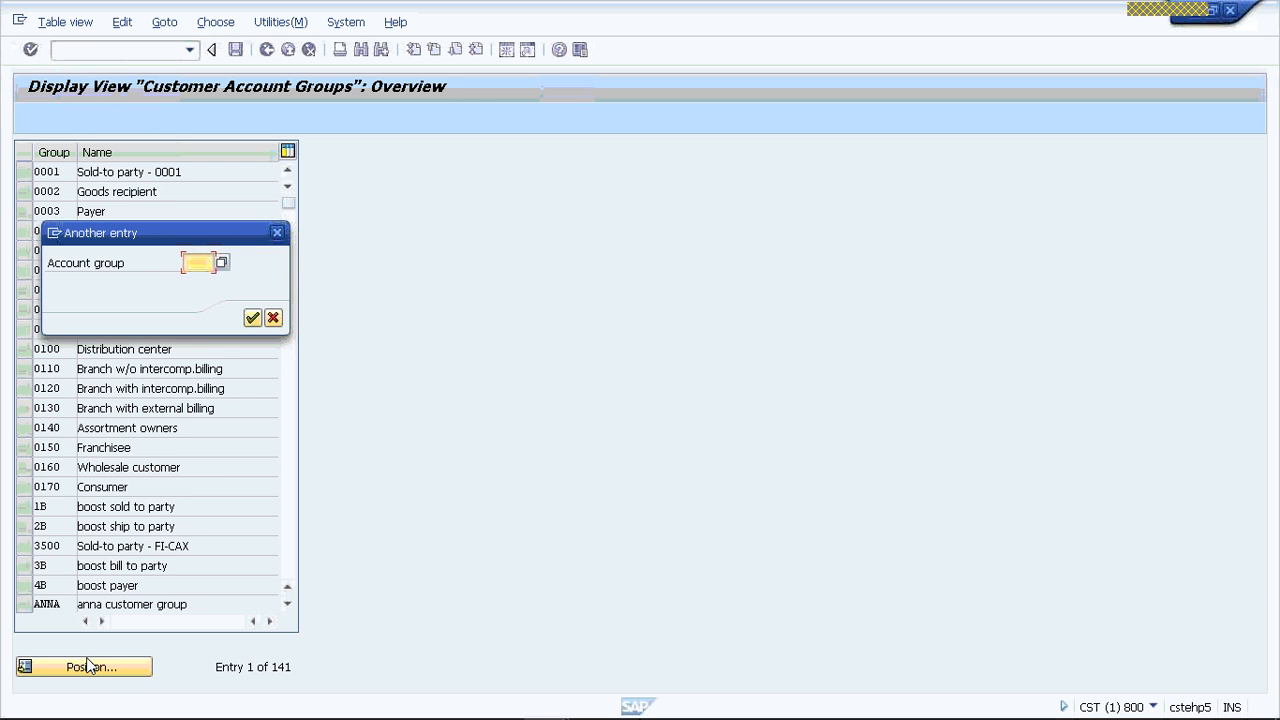
pyautogui.write('VRSP')
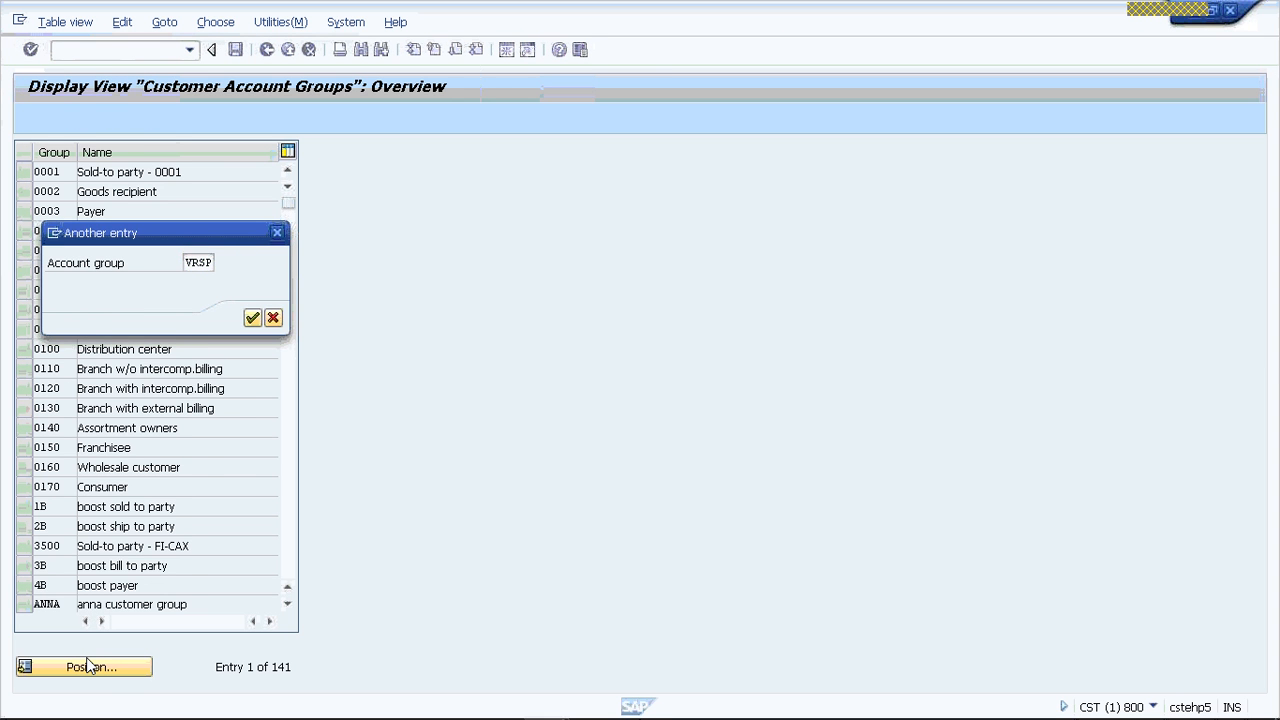
pyautogui.press('Return')
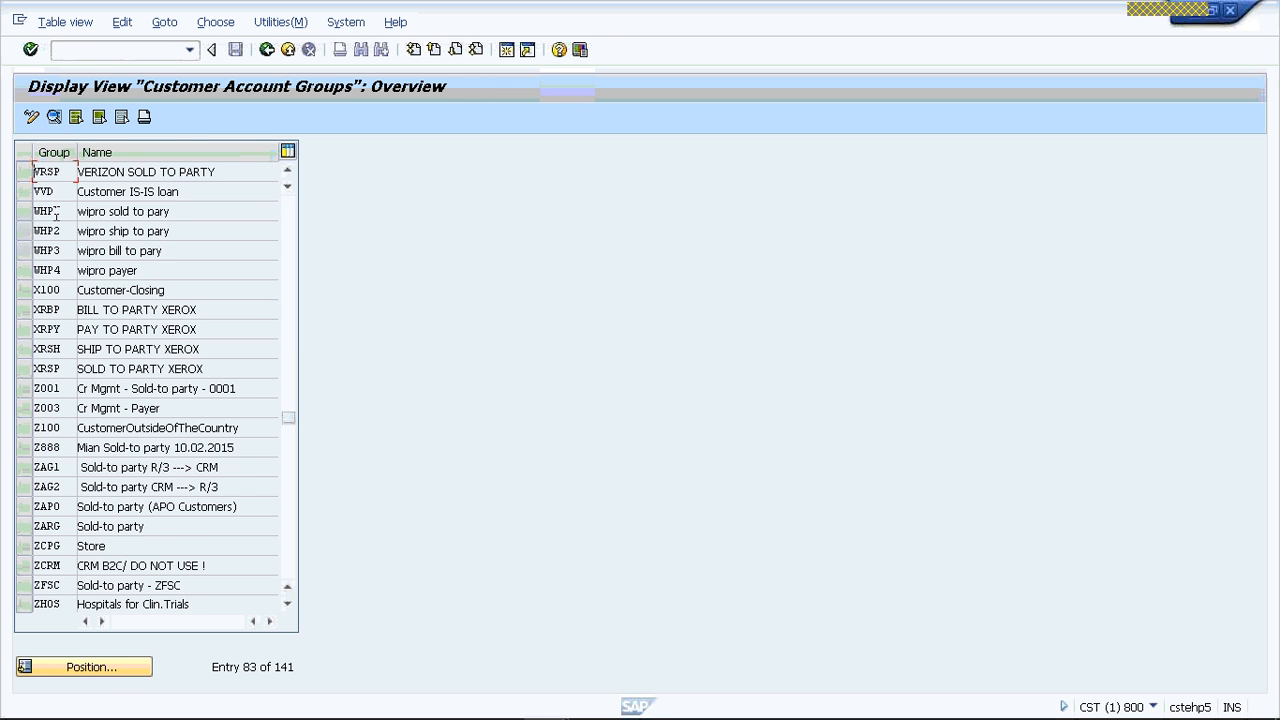
pyautogui.click(25, 172)
pyautogui.doubleClick(120, 175)
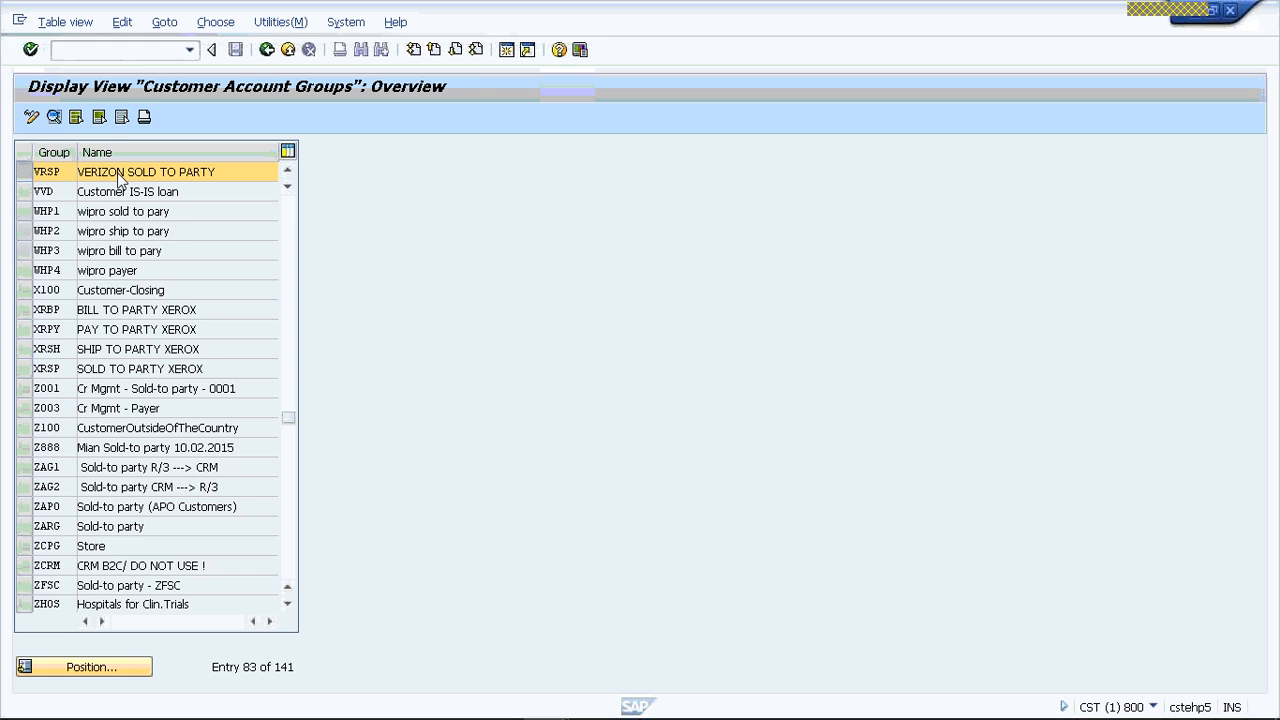
pyautogui.click(267, 51)
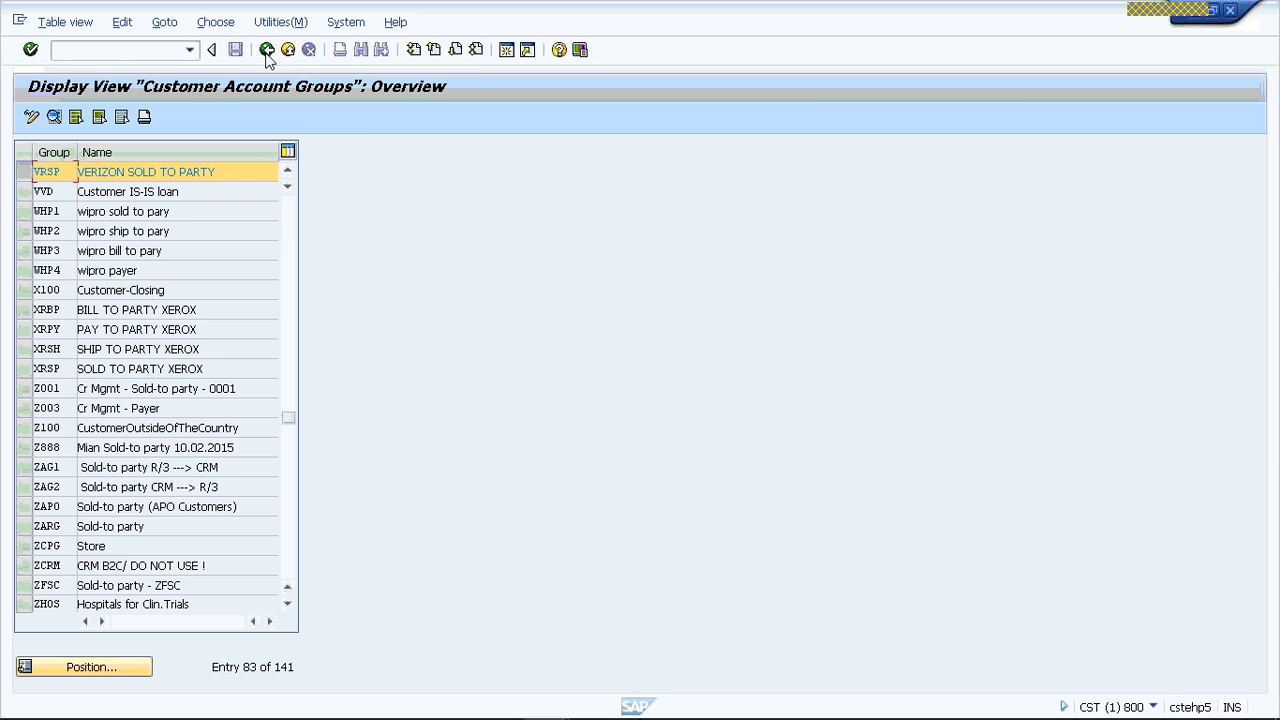
pyautogui.click(267, 51)
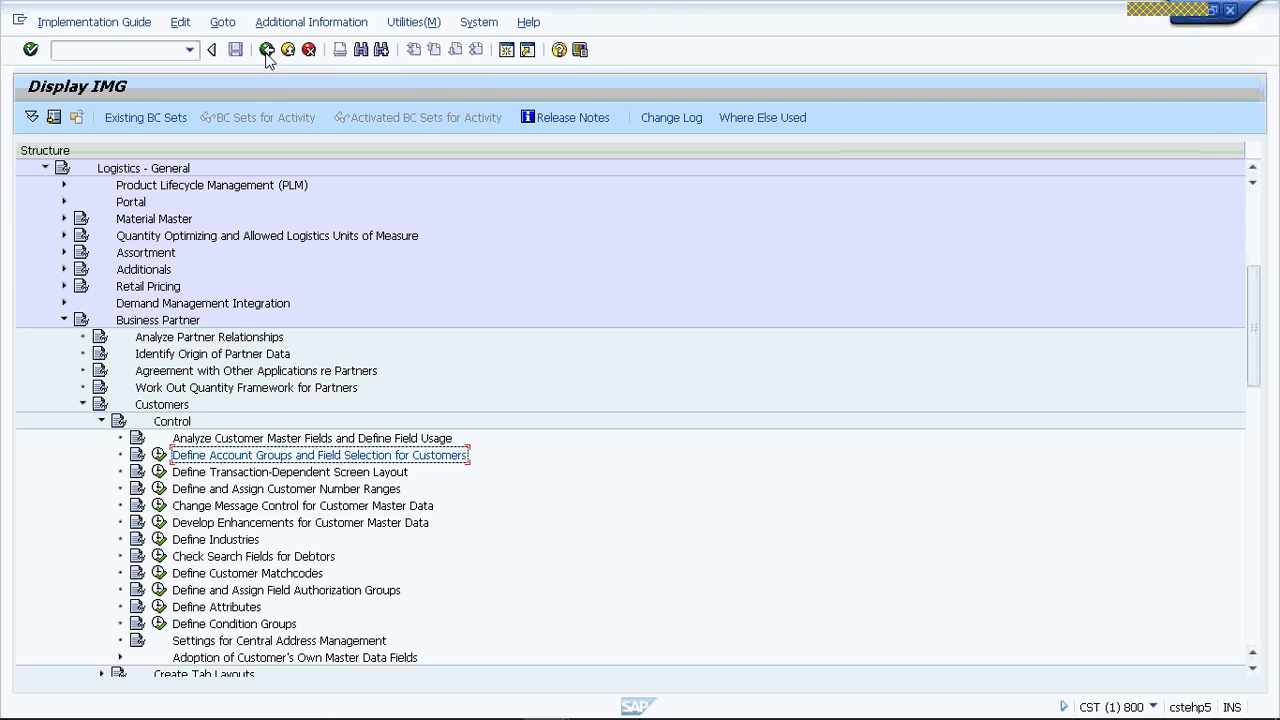
# - Reopen the customer account groups activity in change mode and open the details of account group VRSP
pyautogui.click(159, 455)
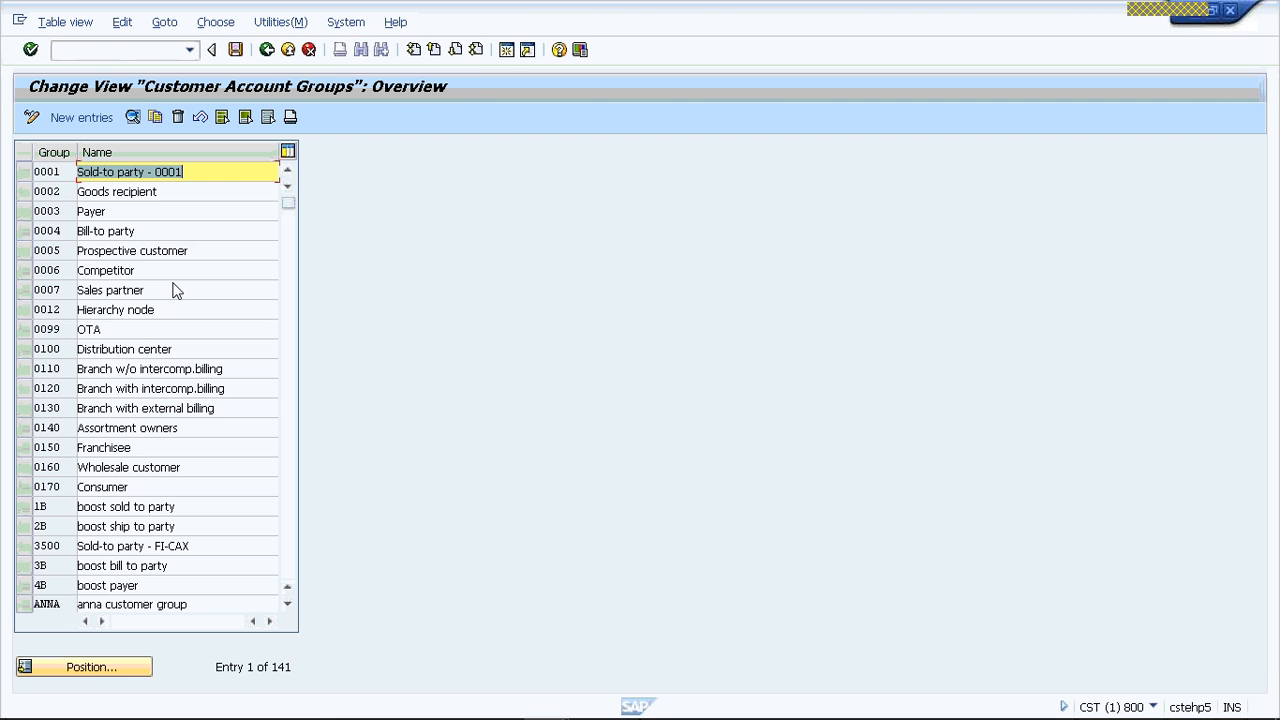
pyautogui.click(98, 669)
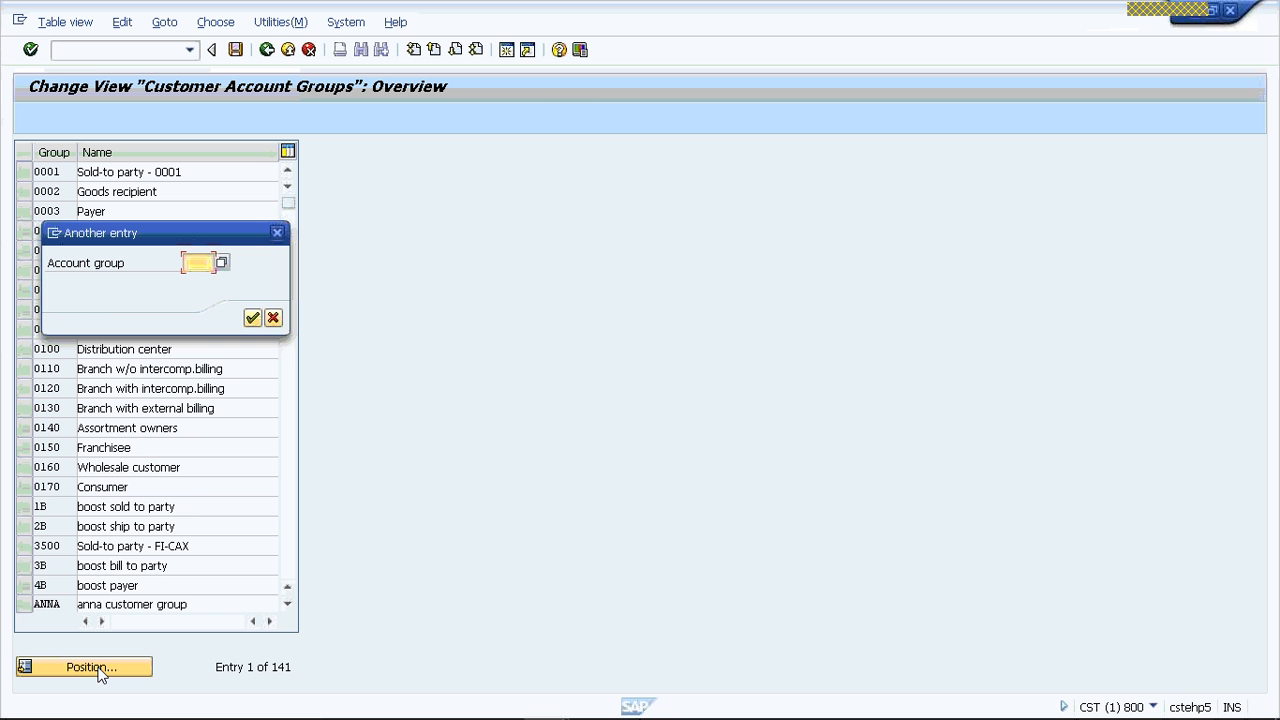
pyautogui.write('VRSP')
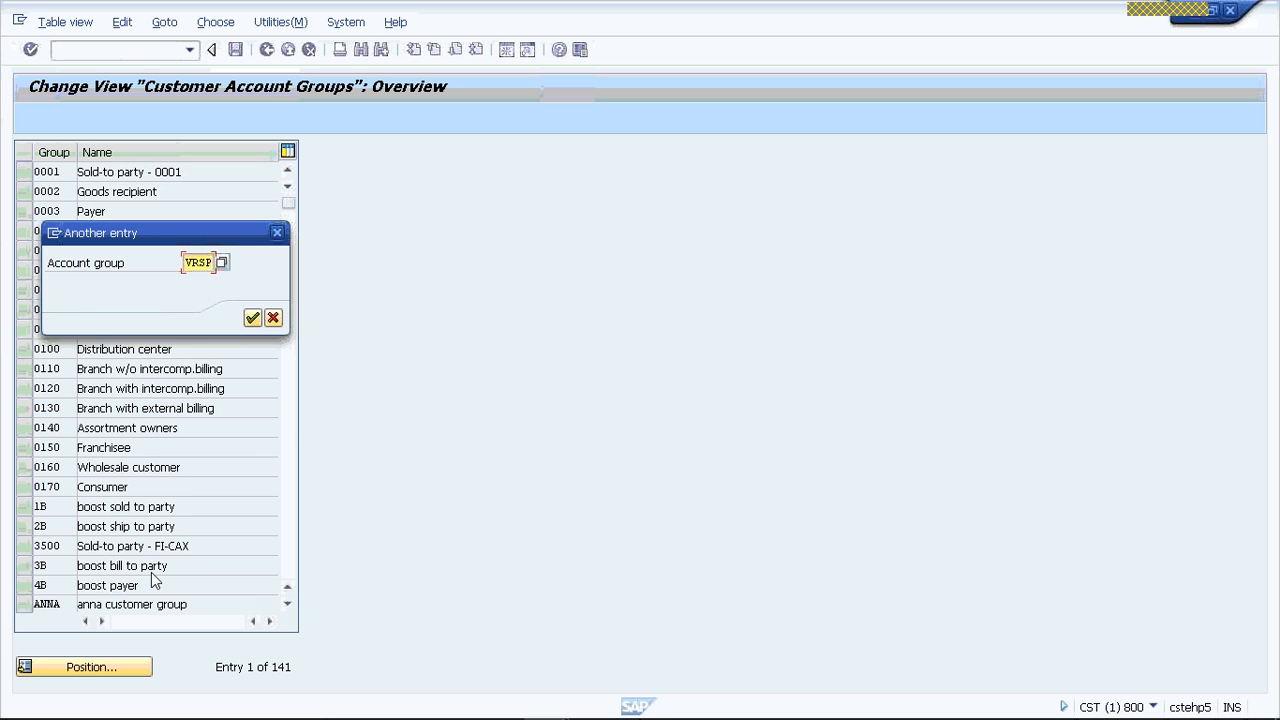
pyautogui.press('Return')
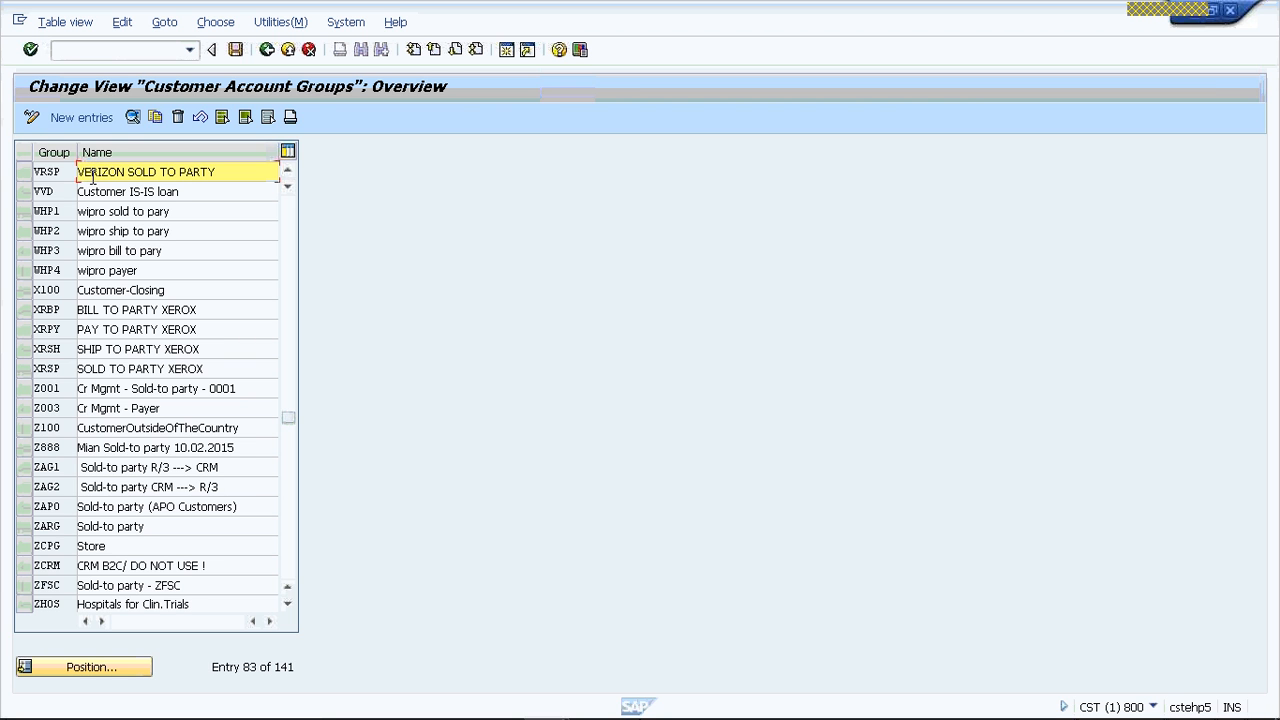
pyautogui.doubleClick(62, 175)
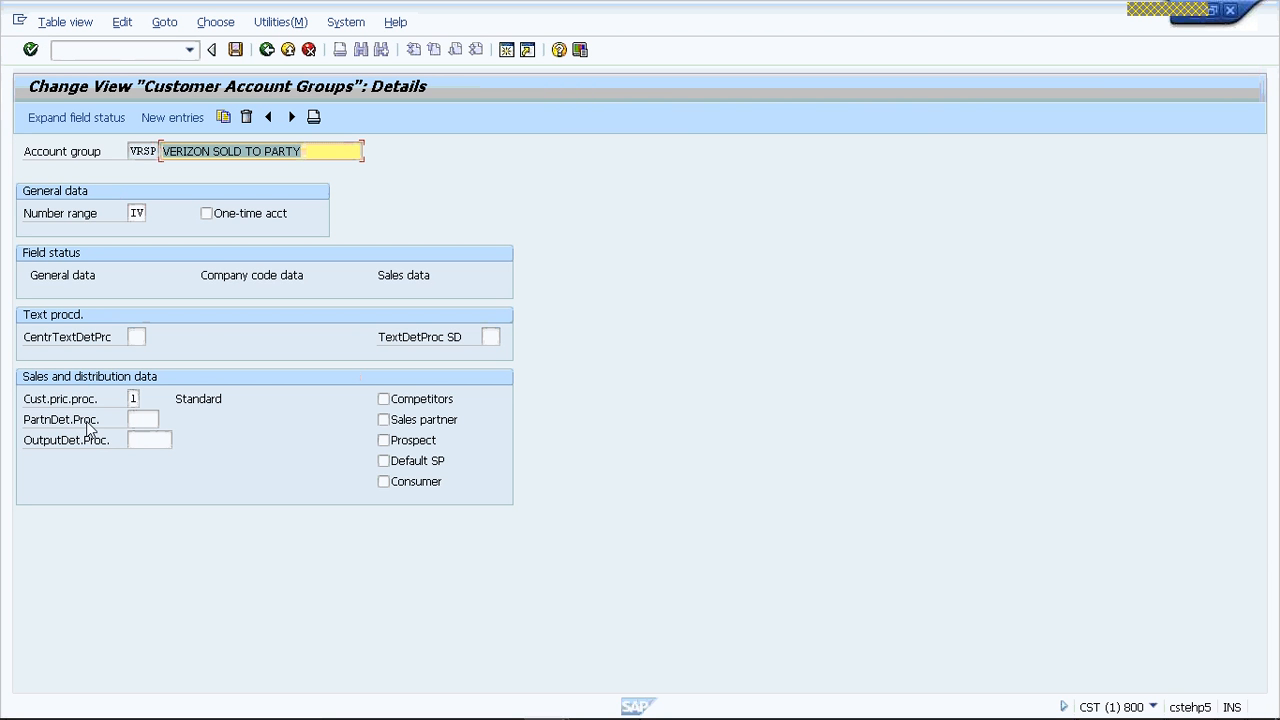
# - Look through the available partner determination procedures for VRSP's PartnDet.Proc. field, and close the list without choosing one
pyautogui.click(147, 419)
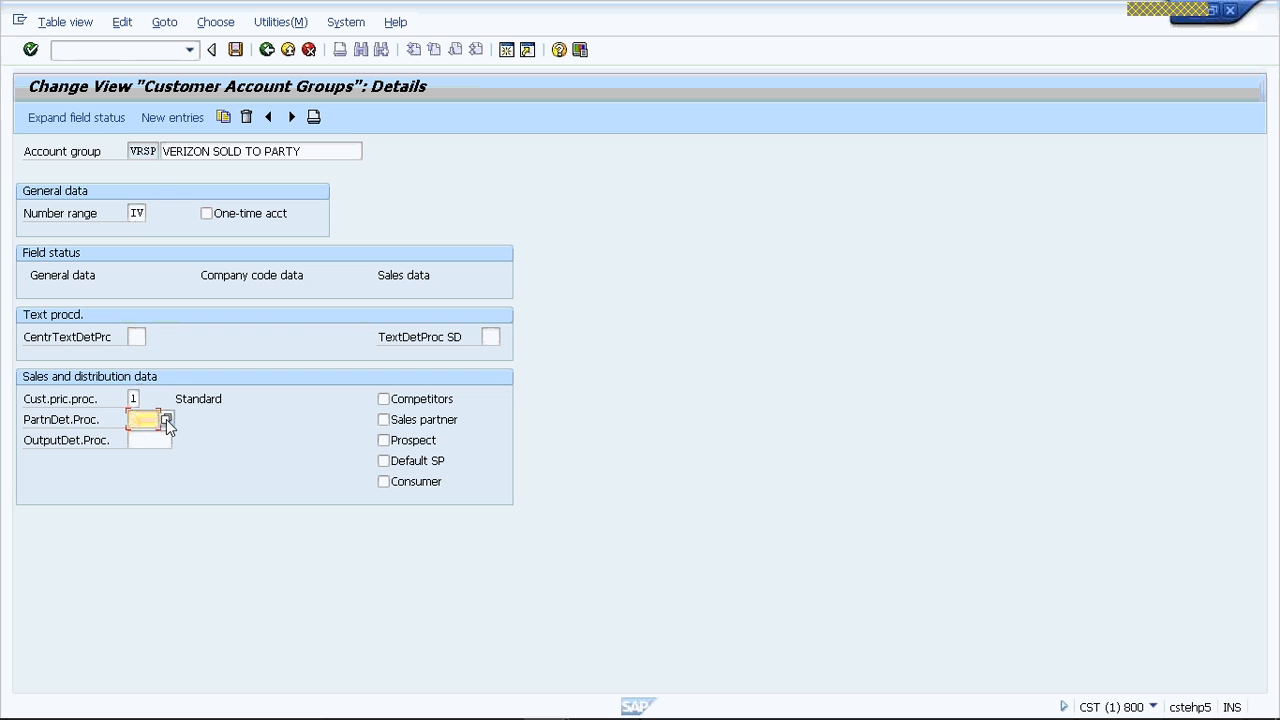
pyautogui.click(167, 420)
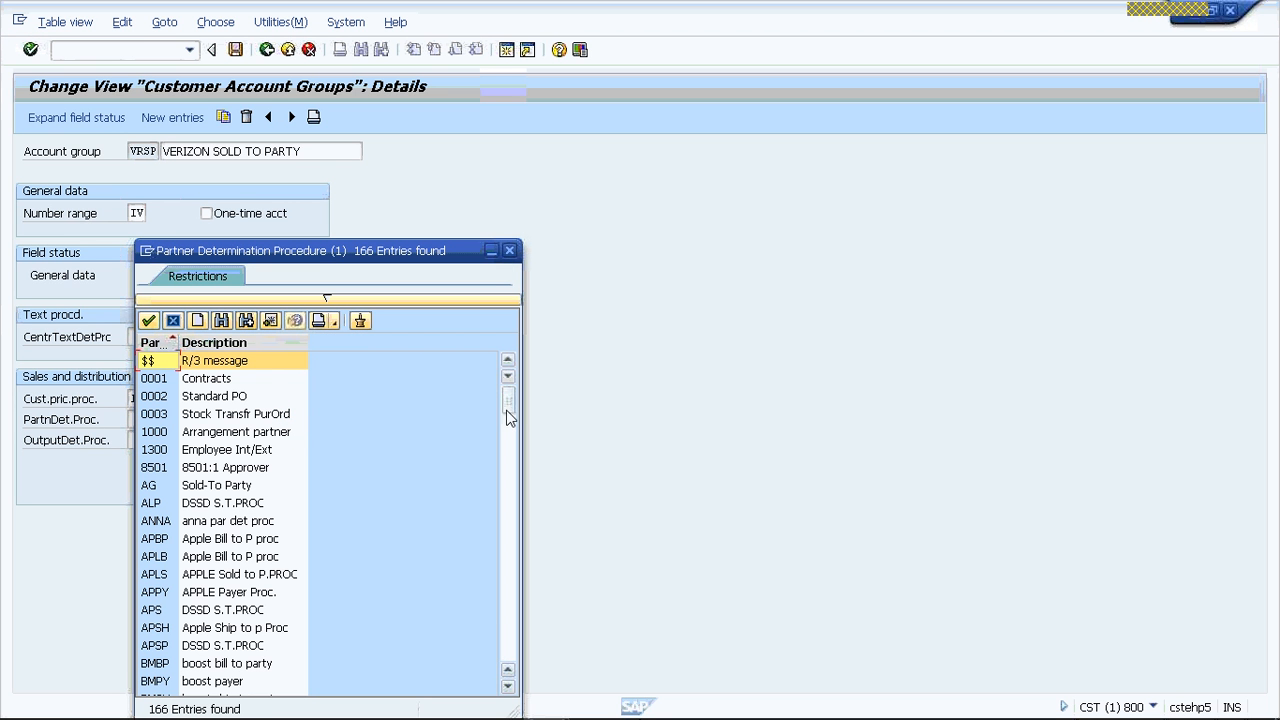
pyautogui.moveTo(507, 409); pyautogui.dragTo(503, 686)
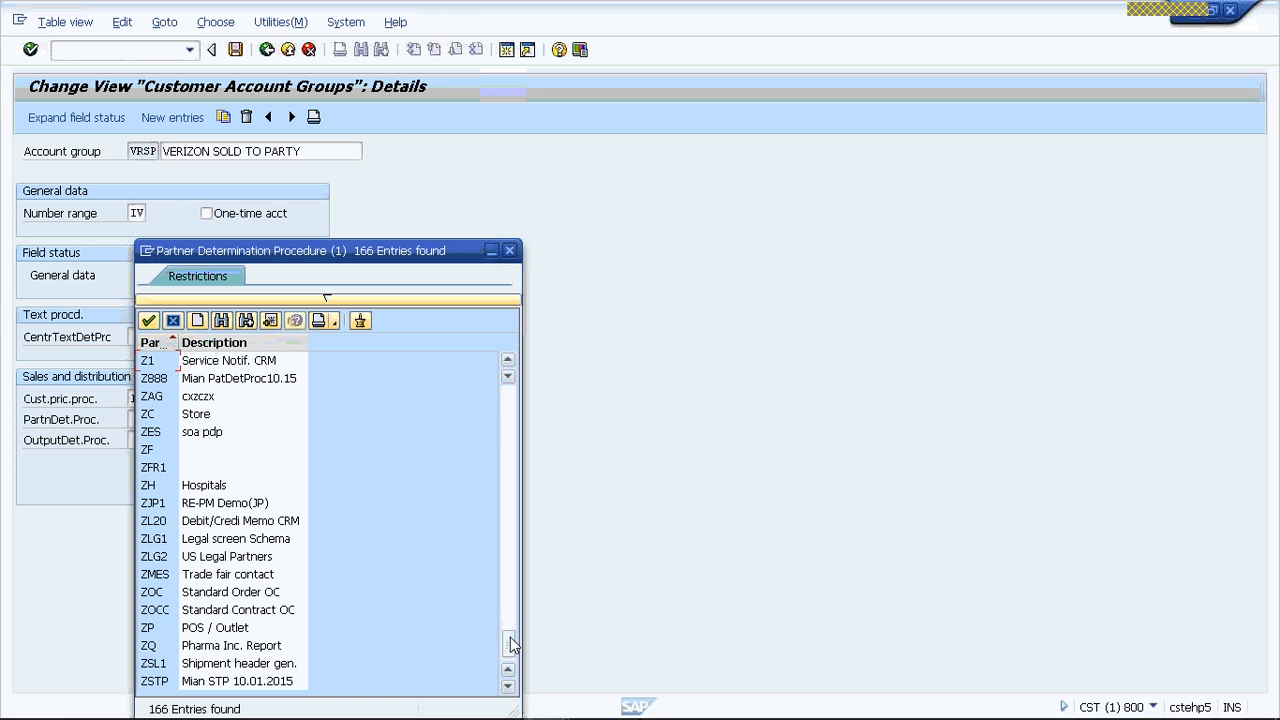
pyautogui.moveTo(510, 645); pyautogui.dragTo(508, 623)
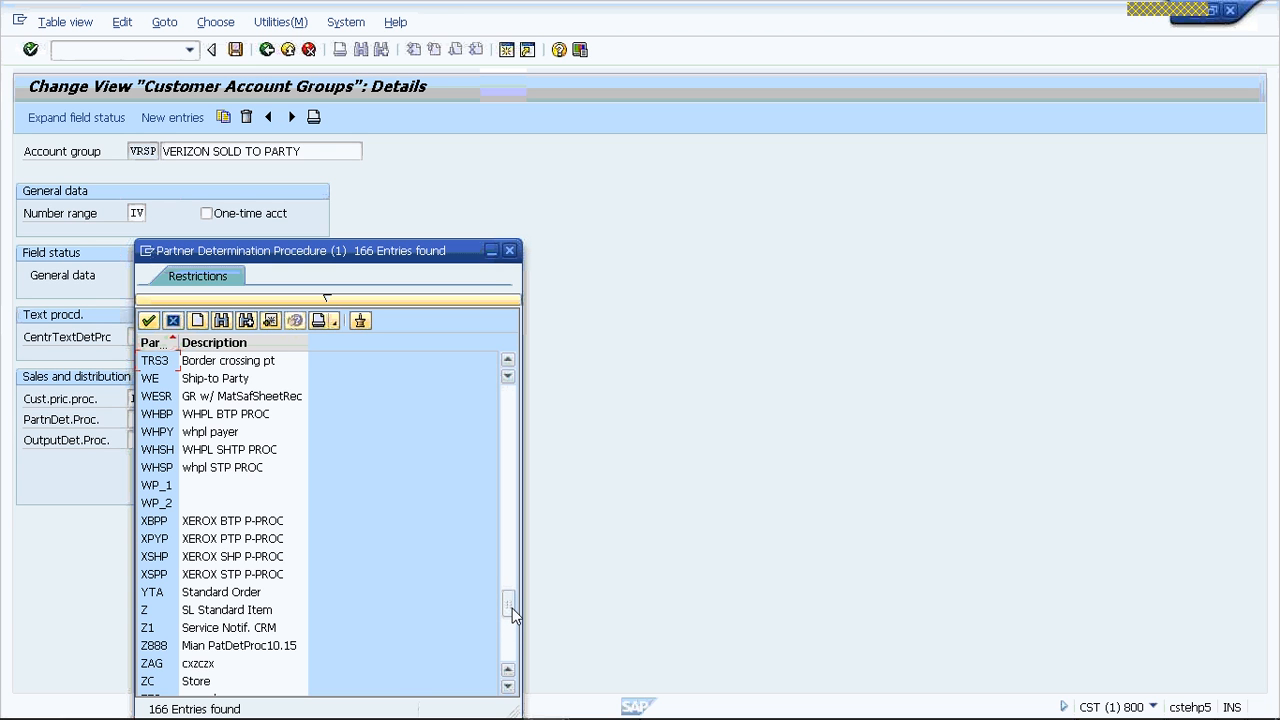
pyautogui.moveTo(512, 601)
pyautogui.mouseDown()
pyautogui.moveTo(512, 580)
pyautogui.moveTo(508, 593)
pyautogui.mouseUp()
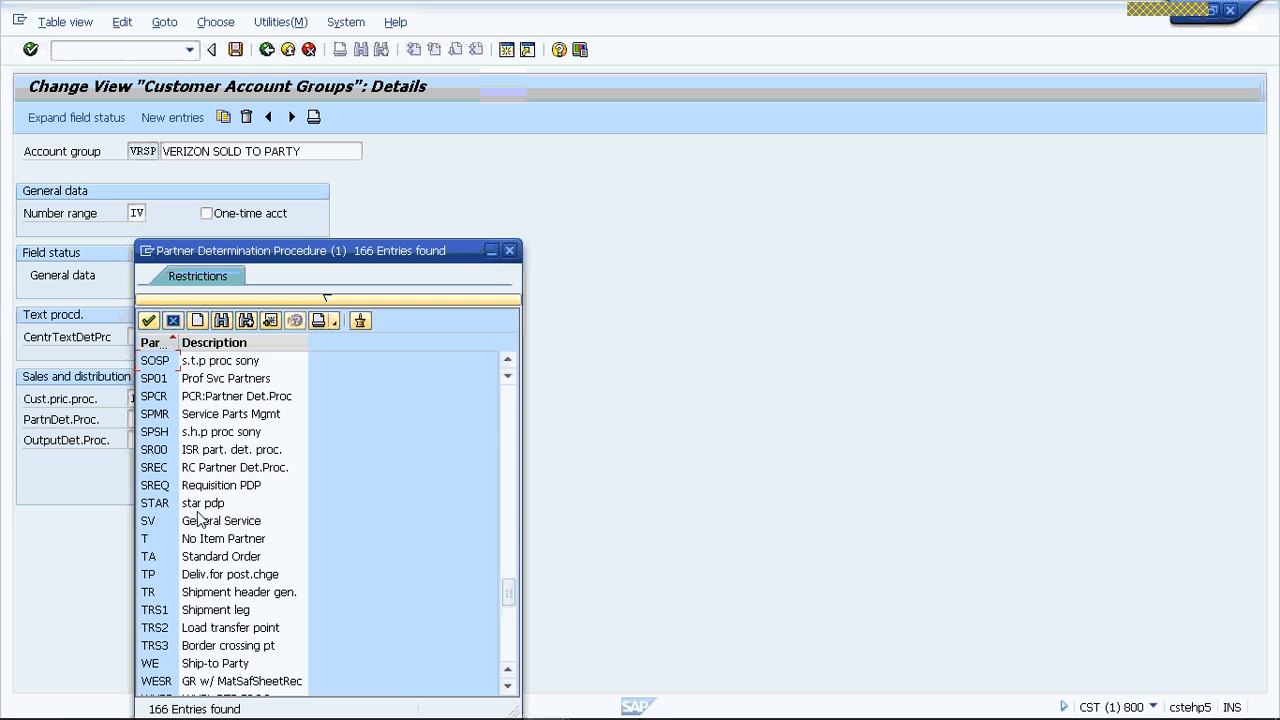
pyautogui.click(48, 418)
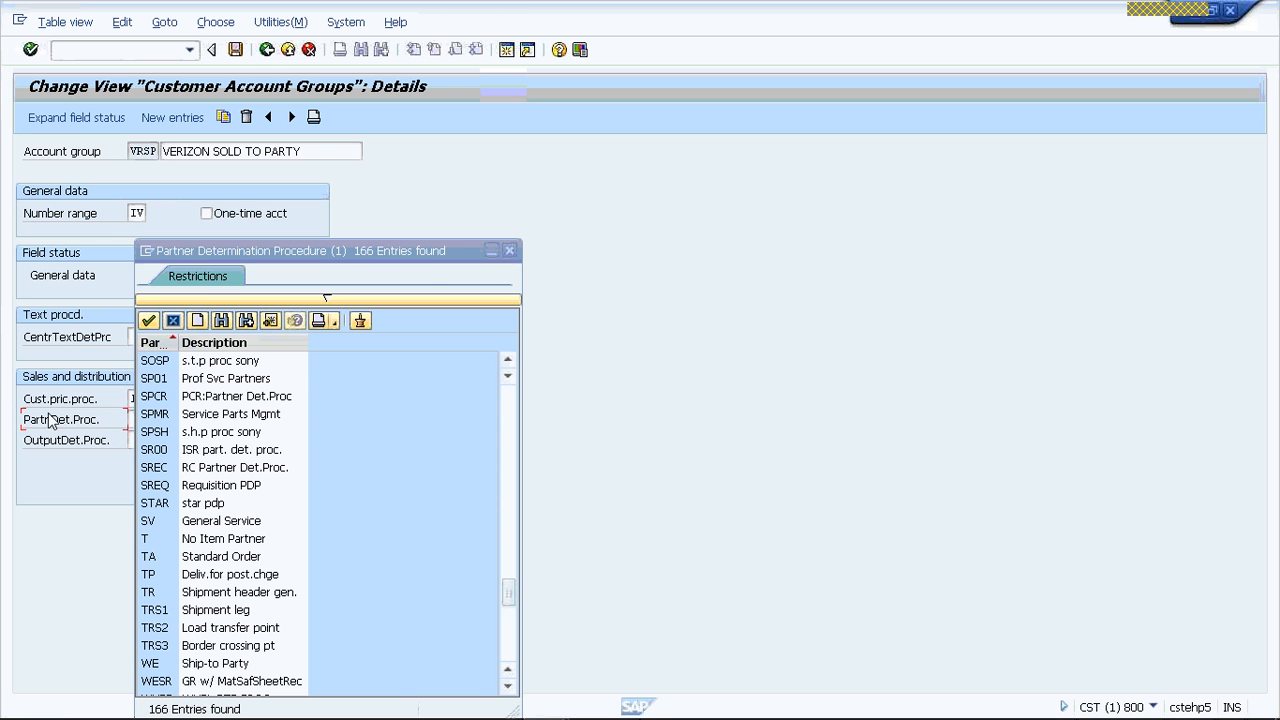
pyautogui.click(509, 251)
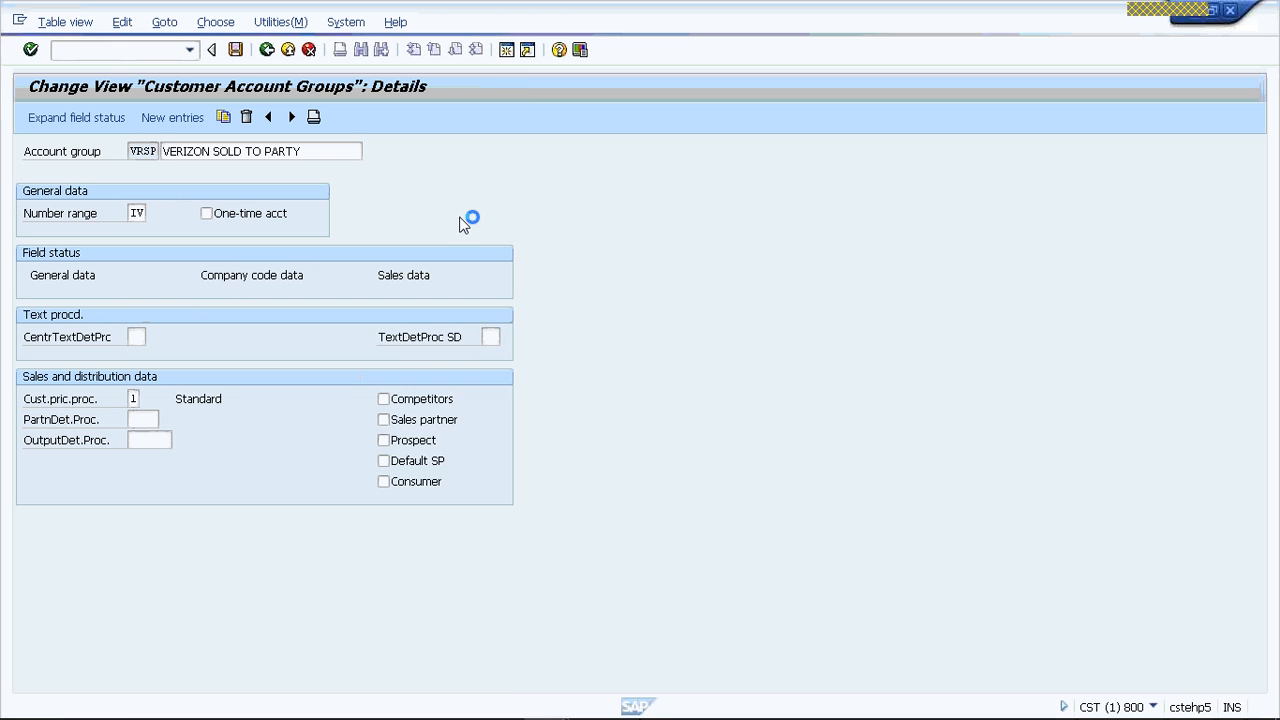
# - Leave the account group customizing and open partner functions maintenance for Customer Master in transaction VOPA
pyautogui.click(262, 51)
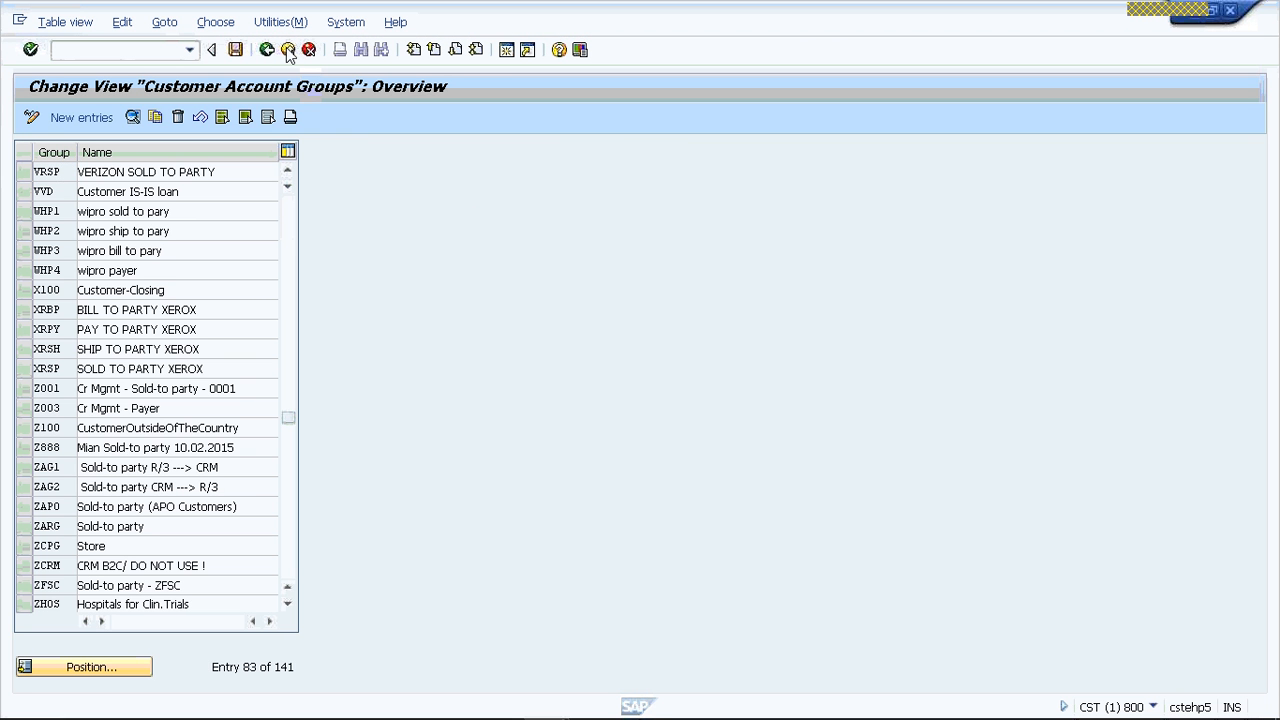
pyautogui.click(288, 51)
pyautogui.click(288, 51)
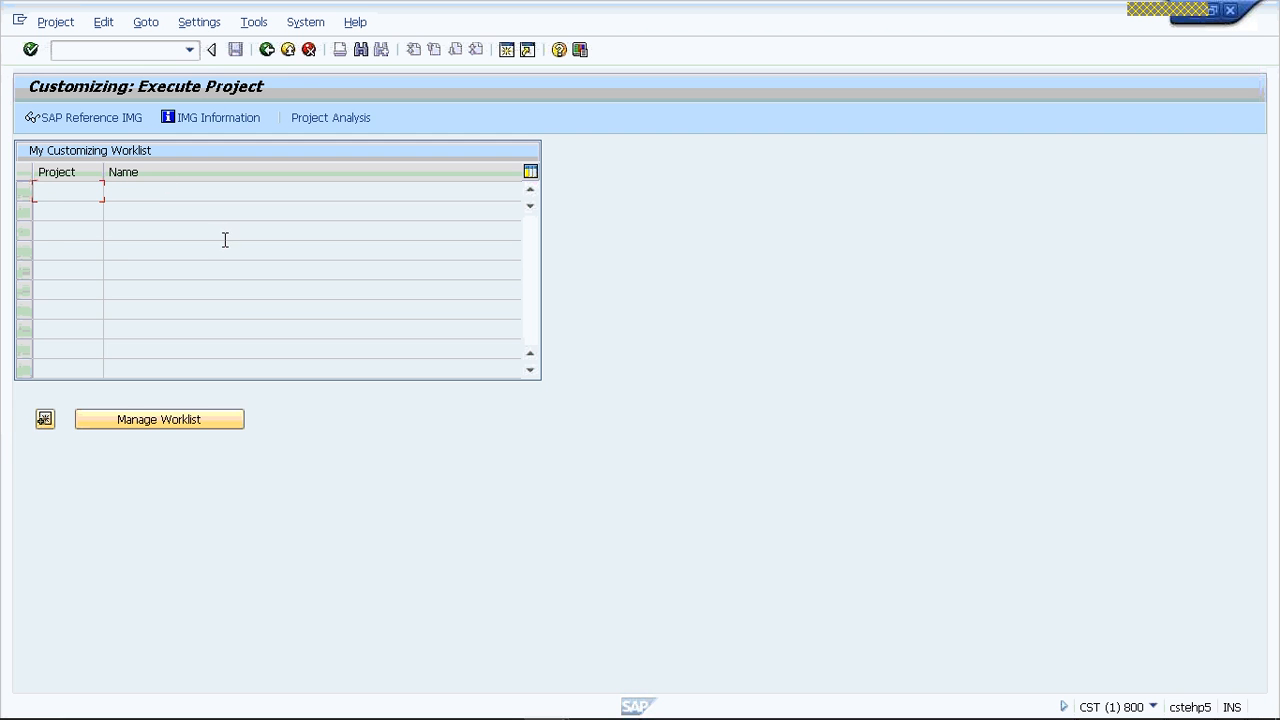
pyautogui.click(288, 50)
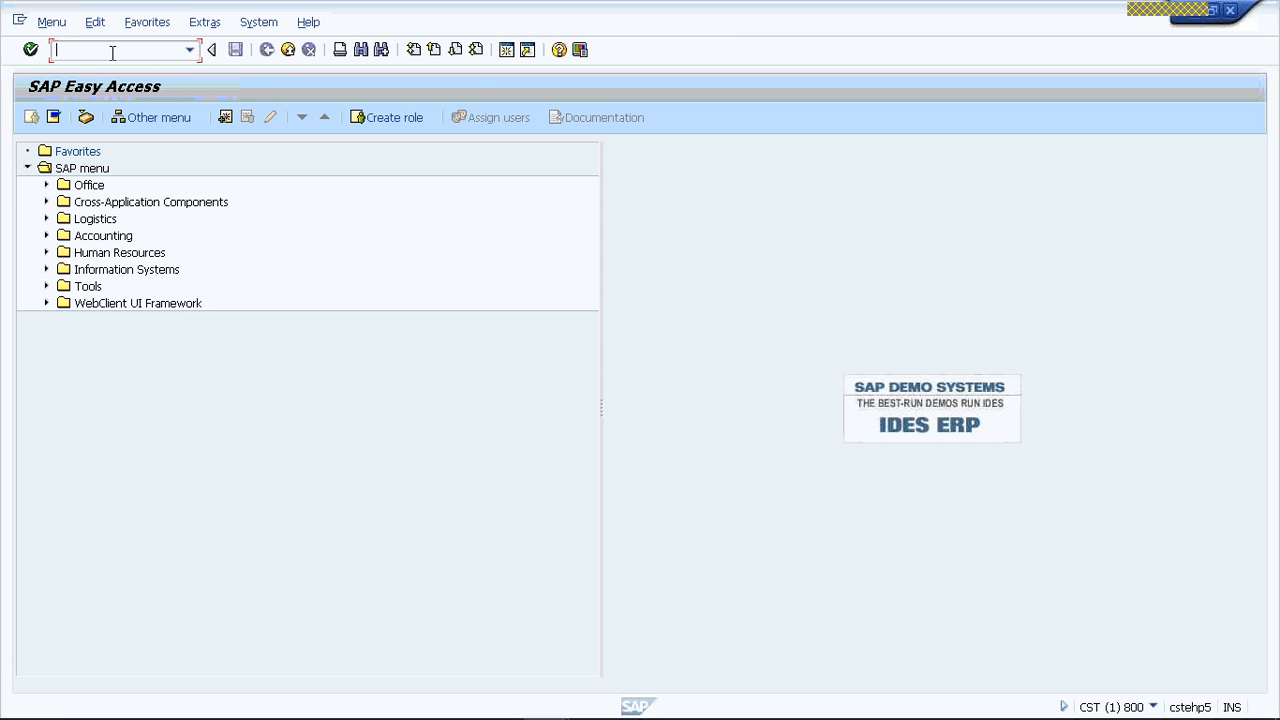
pyautogui.write('VOPA')
pyautogui.press('Return')
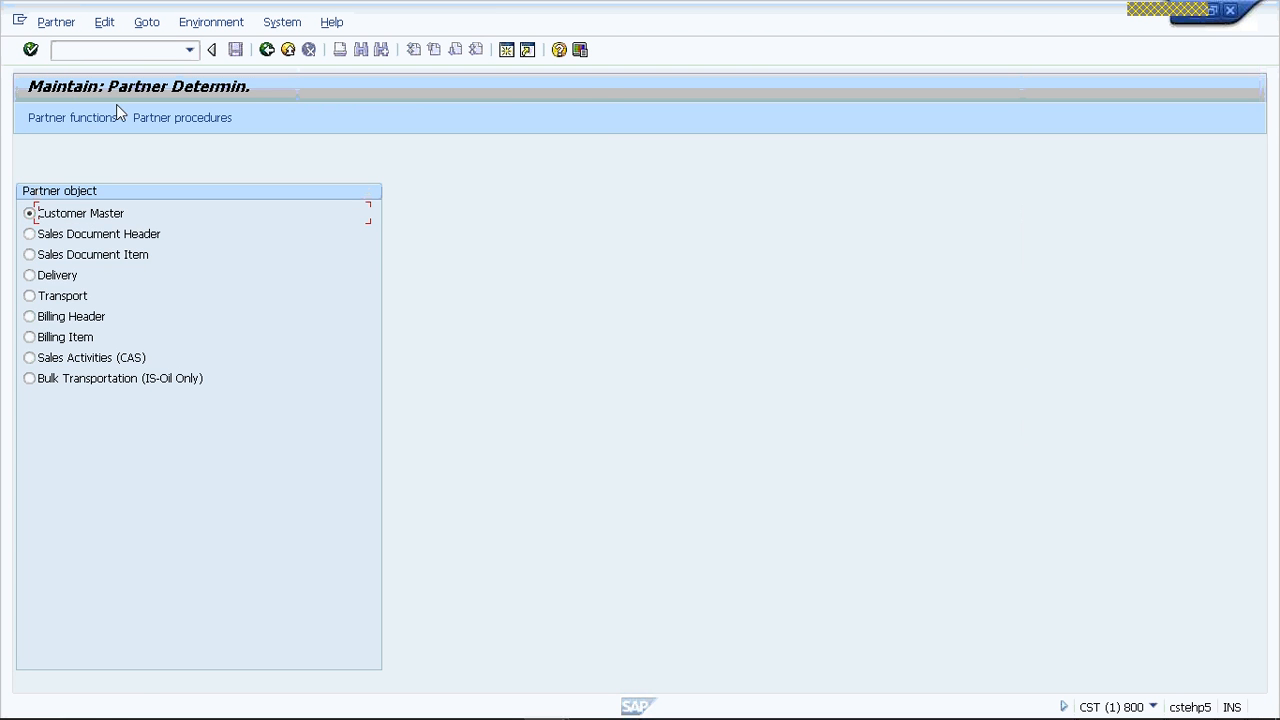
pyautogui.click(77, 120)
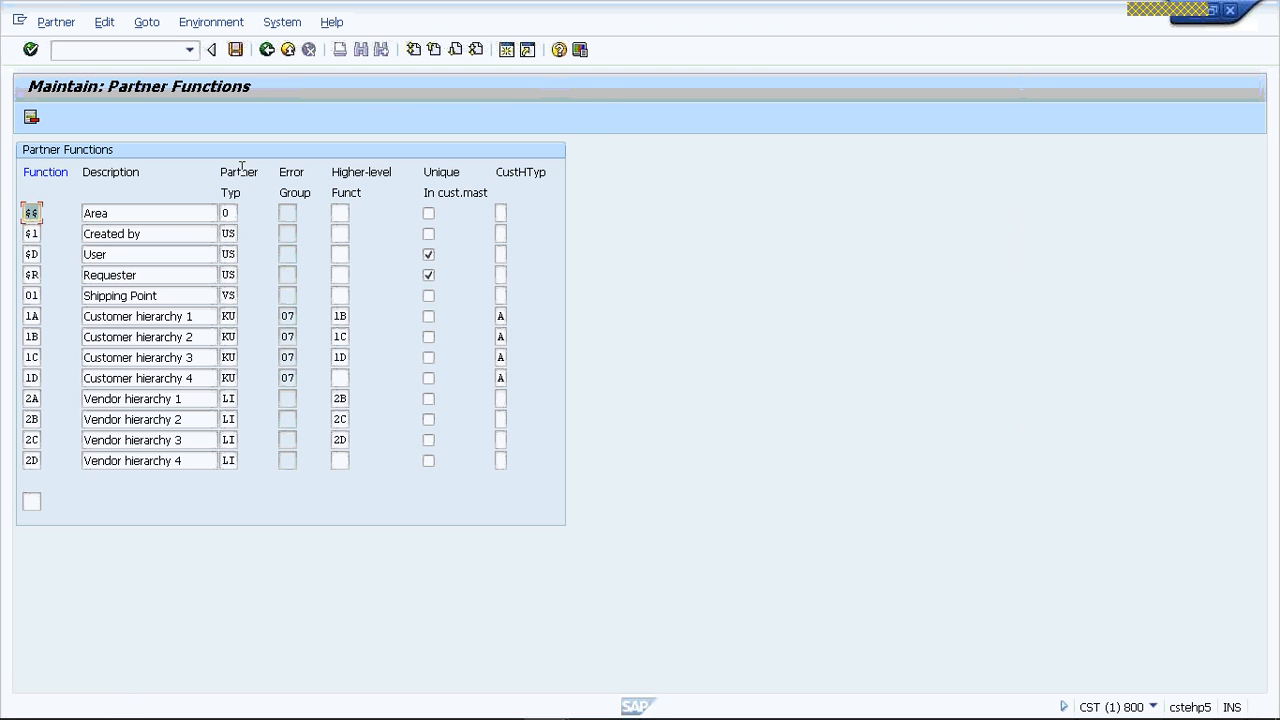
# - Open the partner determination procedures maintenance for Customer Master from the partner functions view
pyautogui.click(222, 22)
pyautogui.click(227, 45)
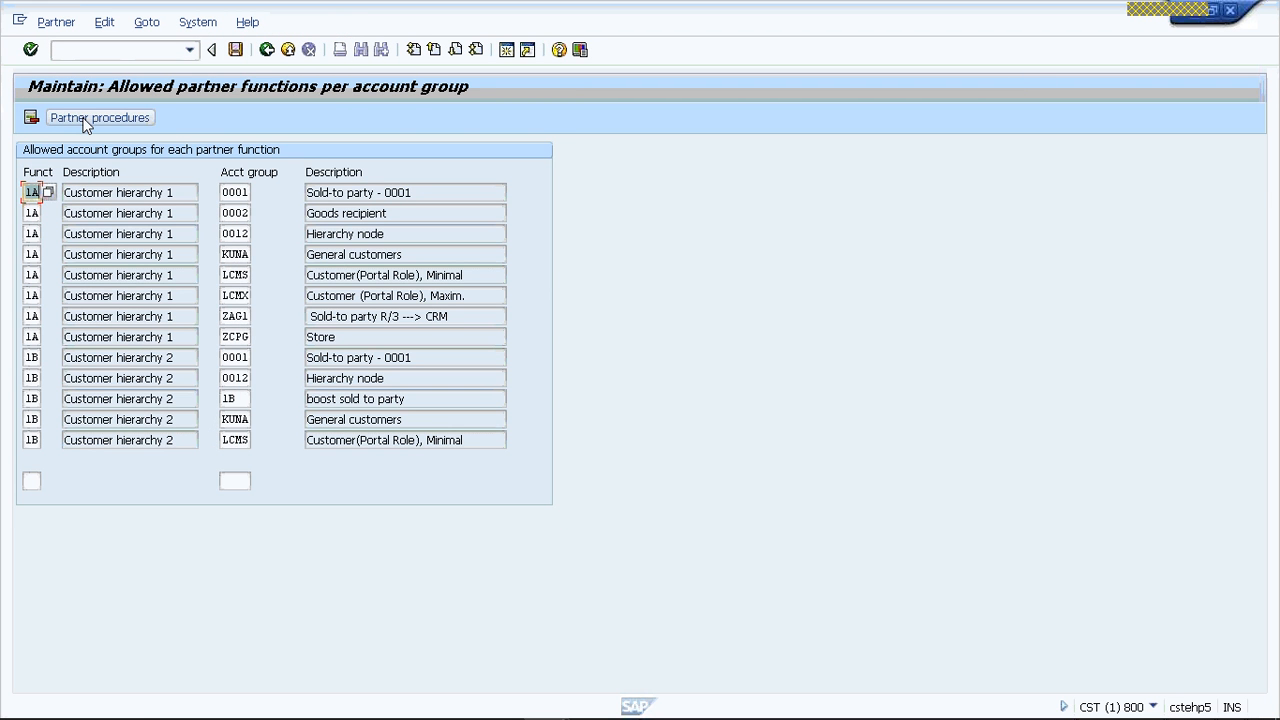
pyautogui.click(86, 123)
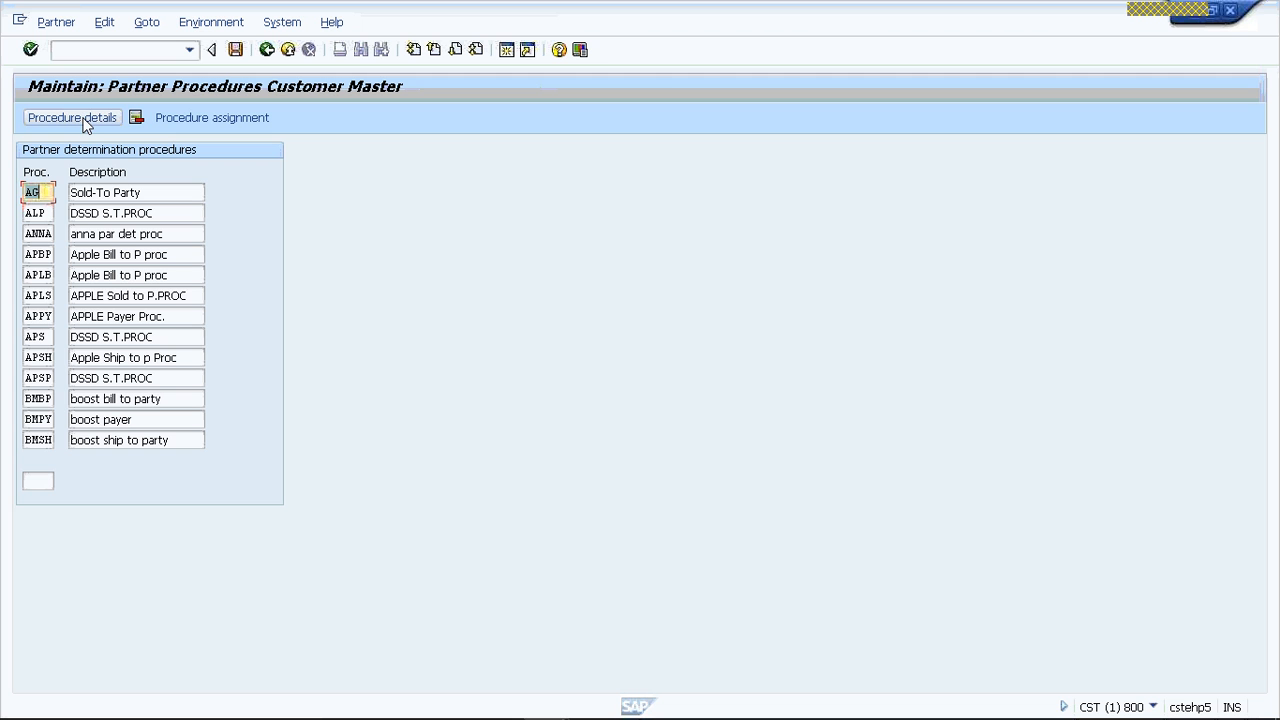
# - Search the list of partner determination procedures for VRSP
pyautogui.click(40, 481)
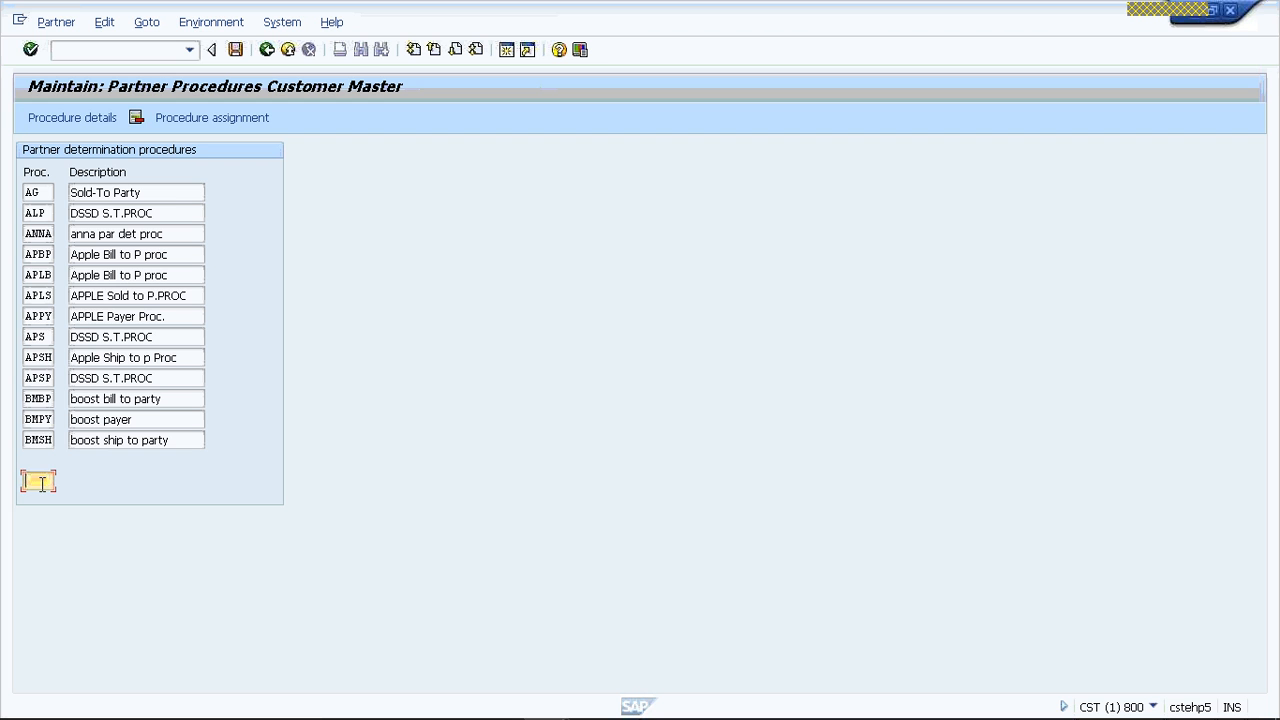
pyautogui.write('VRT')
pyautogui.press('BackSpace')
pyautogui.press('BackSpace')
pyautogui.write('STPP')
pyautogui.press('Return')
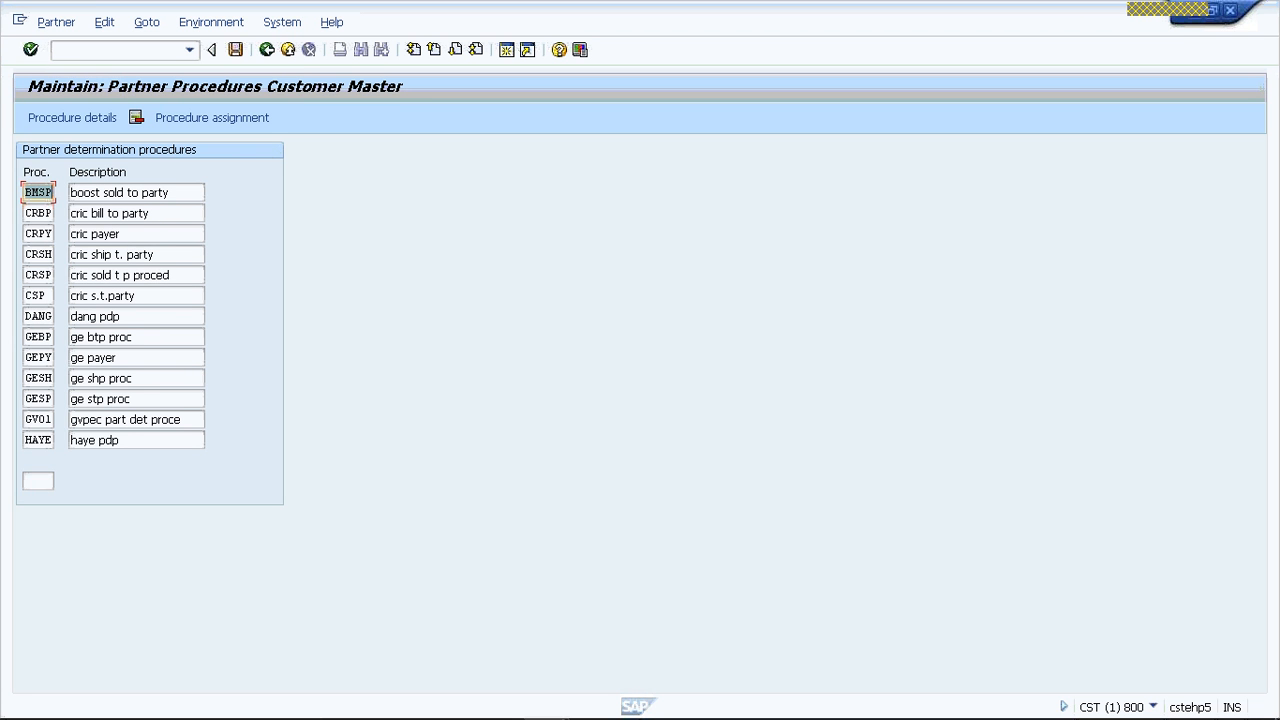
pyautogui.click(40, 483)
pyautogui.write('VR')
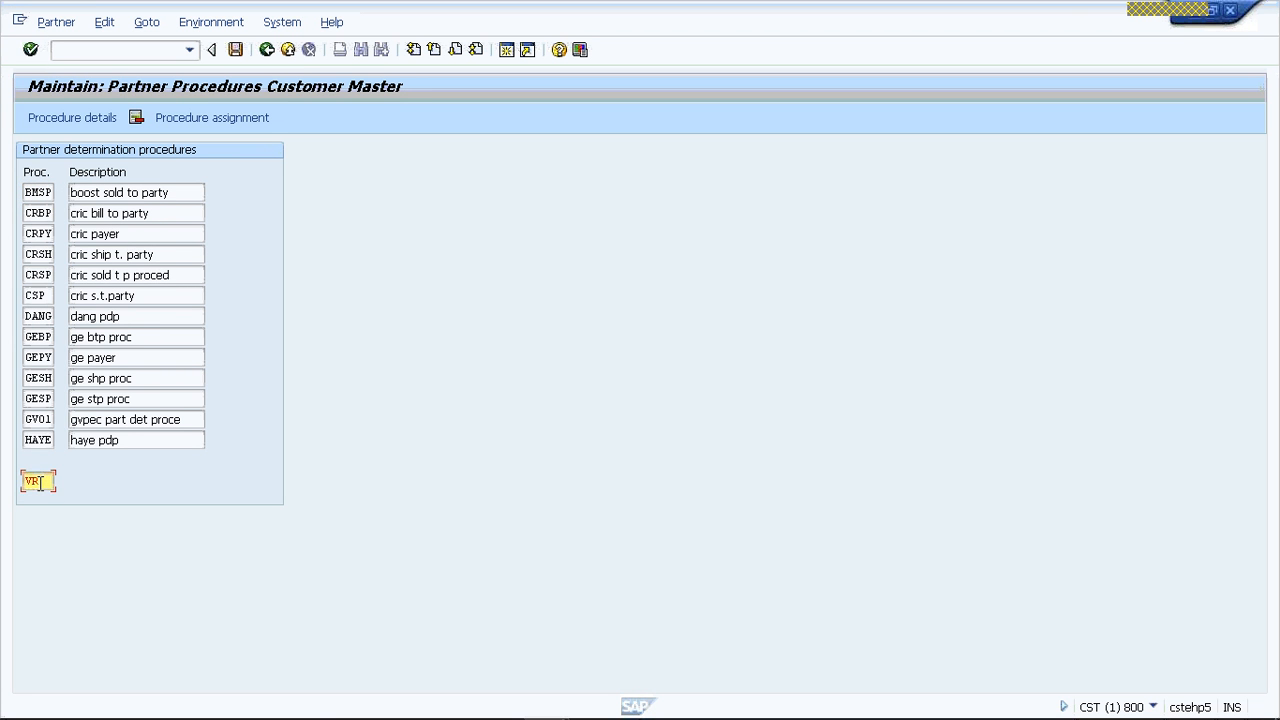
pyautogui.write('SP')
pyautogui.press('Return')
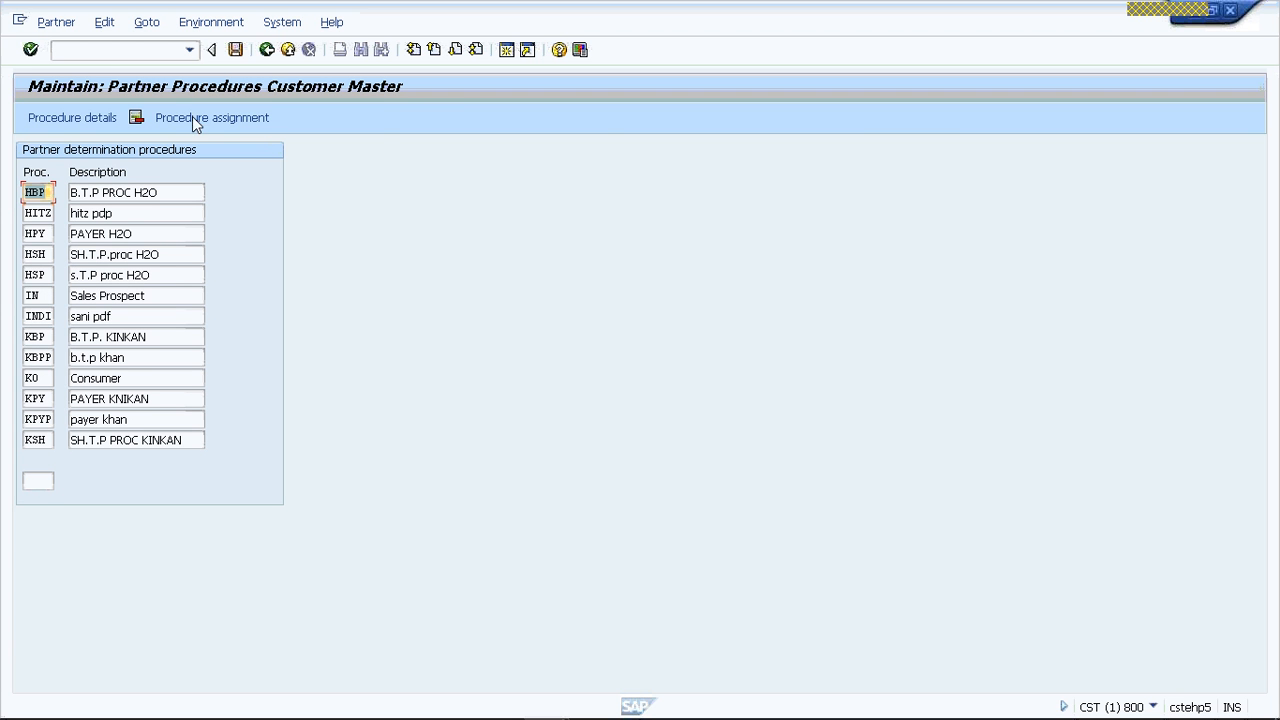
# - Position the procedure list at ZSTP and add procedure VSPP with the description VERIZON STP PP in the first empty row
pyautogui.click(476, 50)
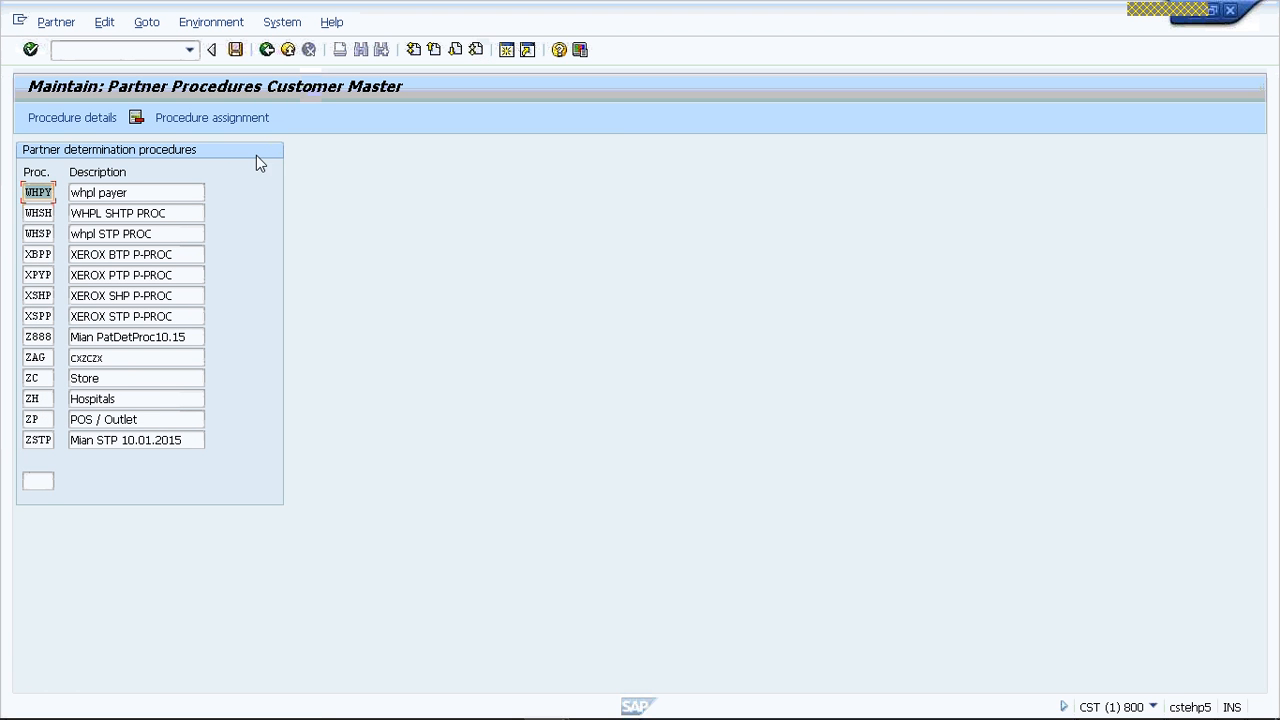
pyautogui.click(33, 481)
pyautogui.write('ZST')
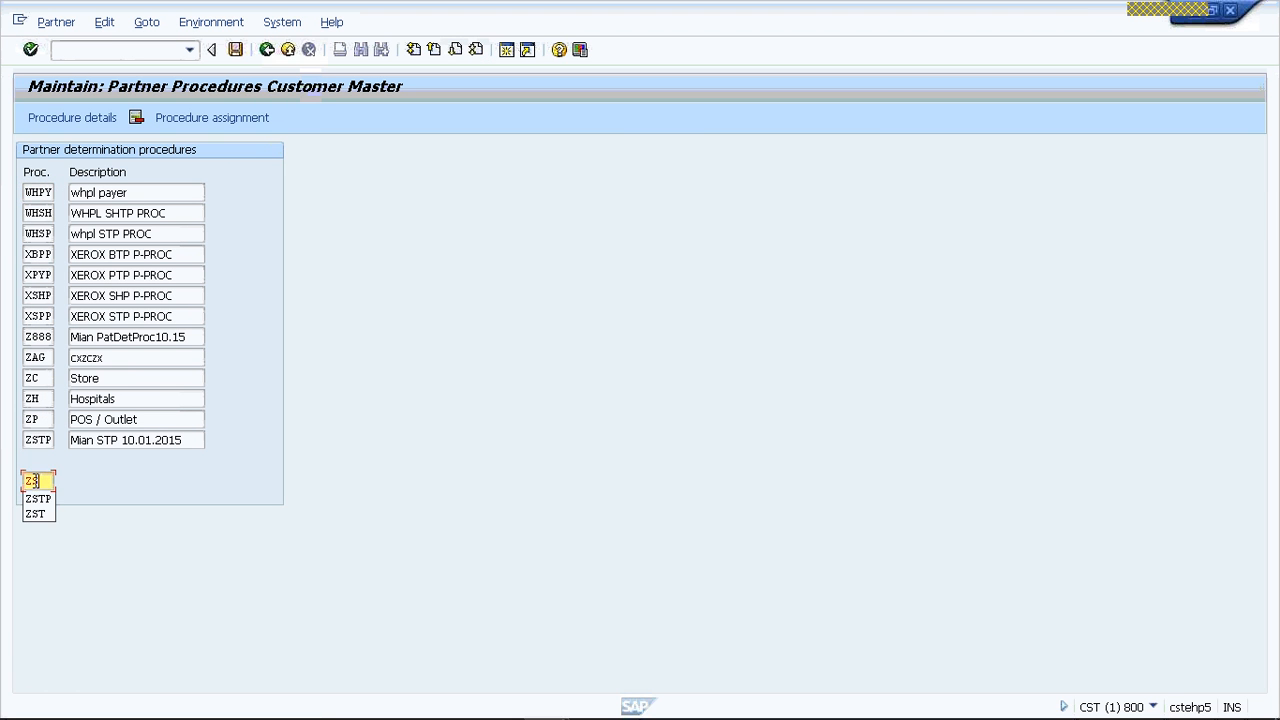
pyautogui.write('P')
pyautogui.press('Return')
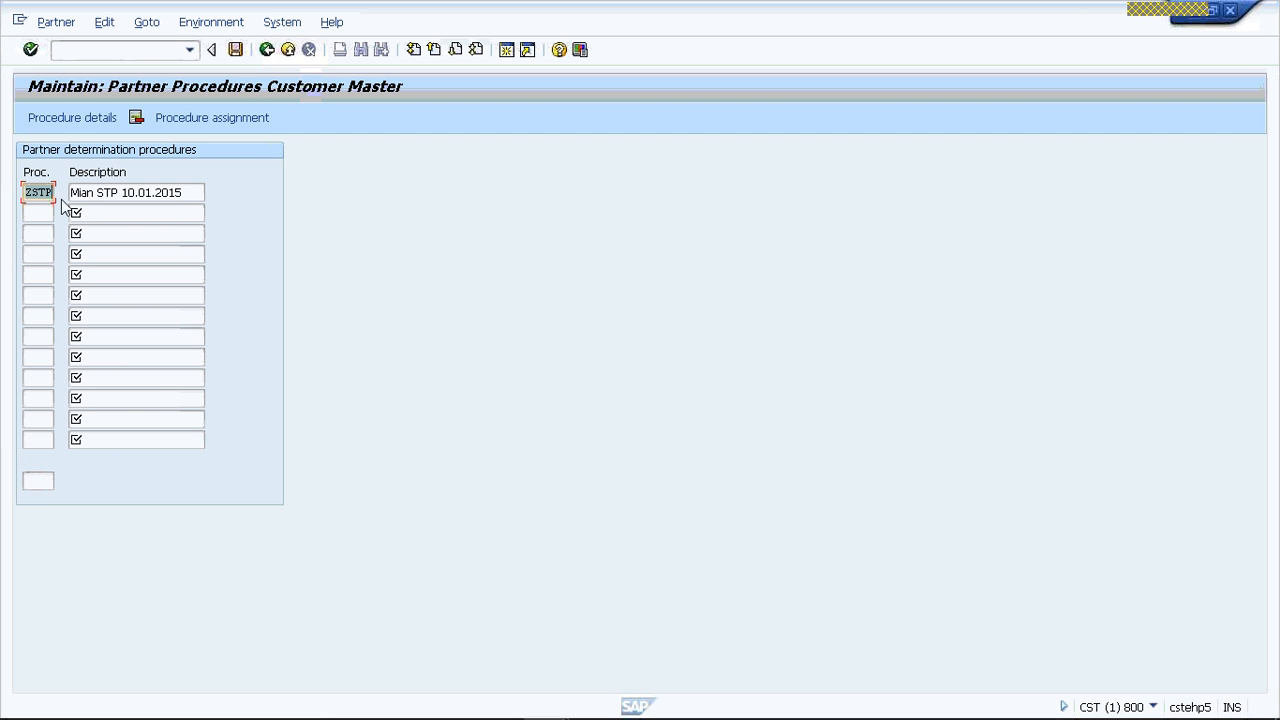
pyautogui.click(35, 210)
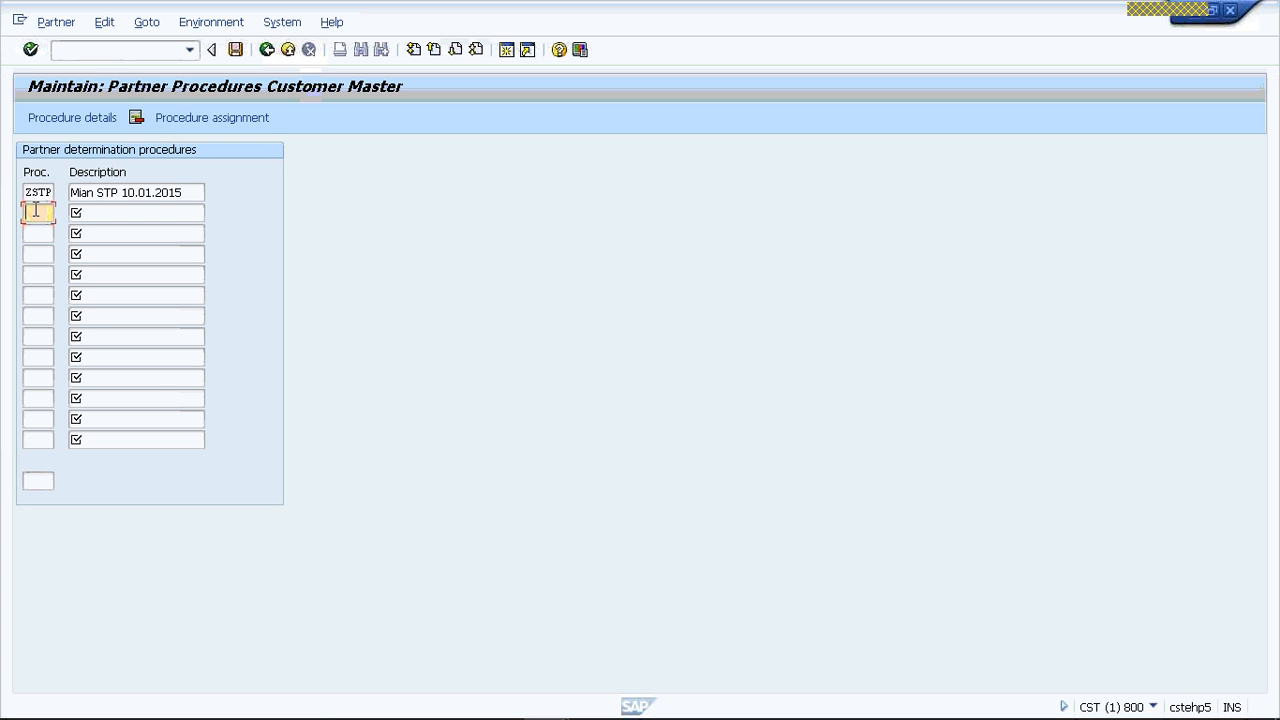
pyautogui.write('VSPP')
pyautogui.click(106, 210)
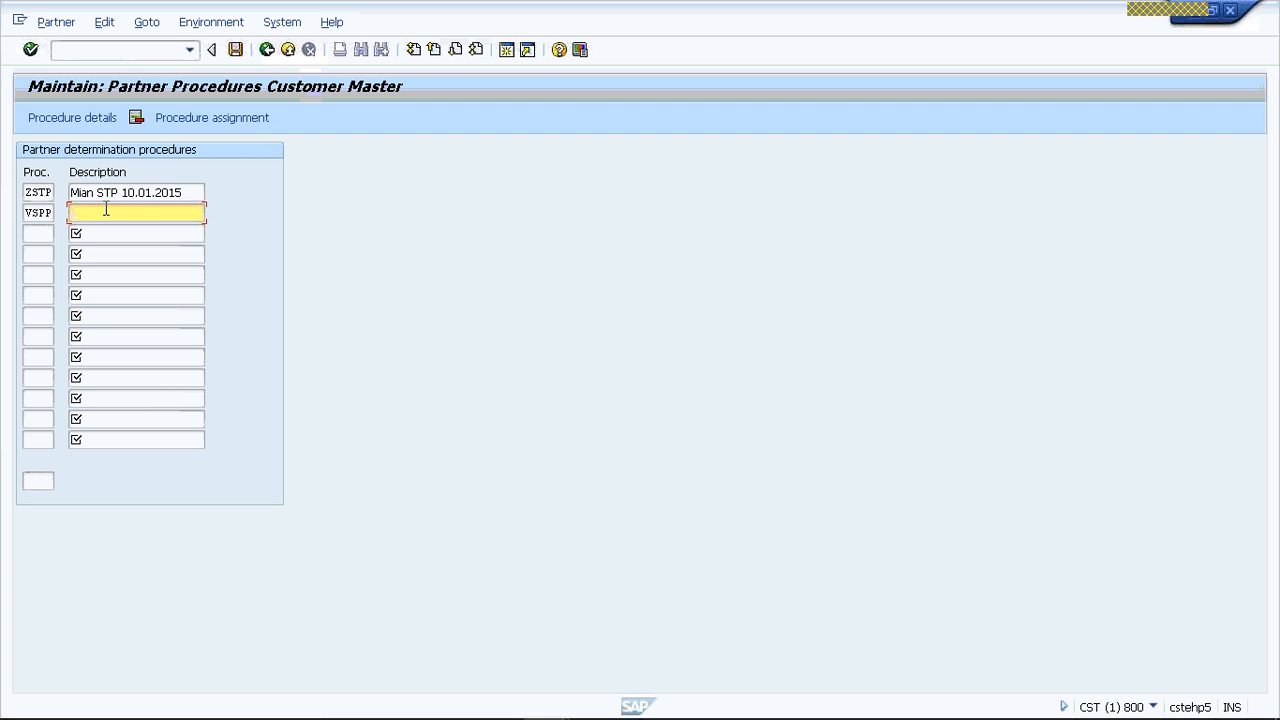
pyautogui.write('VERIZON STP PP')
# - Add partner determination procedure VSHP with the description VERIZON SHP PP below VSPP
pyautogui.click(35, 234)
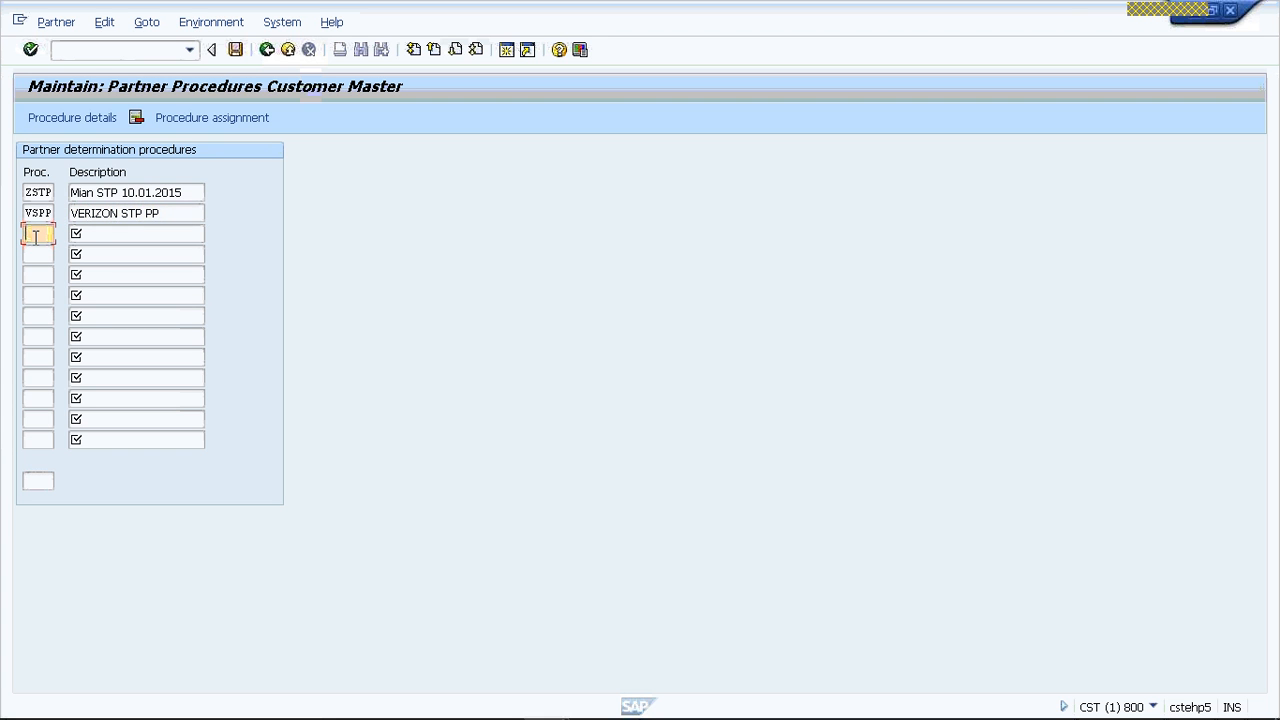
pyautogui.write('VSHP')
pyautogui.press('Tab')
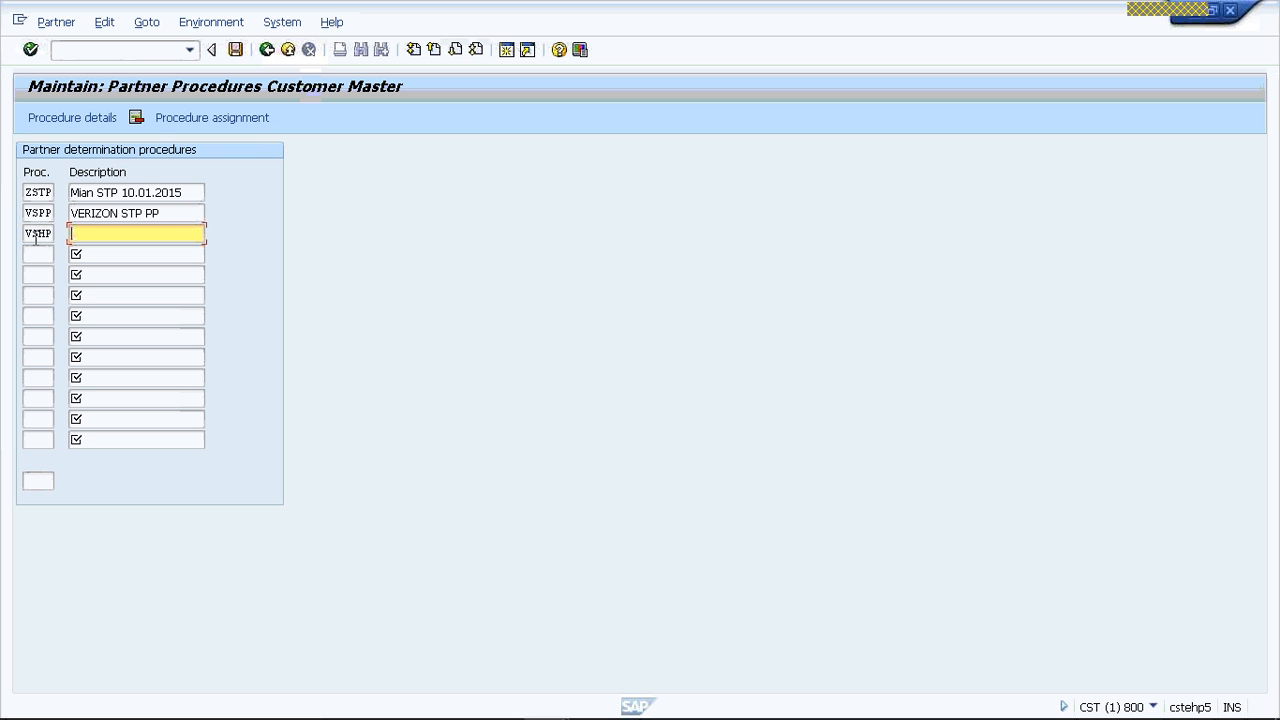
pyautogui.write('VERI')
pyautogui.write('ZON S')
pyautogui.write('TP ')
pyautogui.write('P')
pyautogui.write('P')
pyautogui.click(136, 234)
pyautogui.press('BackSpace')
pyautogui.write('H')
# - Add partner determination procedure VBPP with the description VERIZON BTP PP below VSHP
pyautogui.click(45, 254)
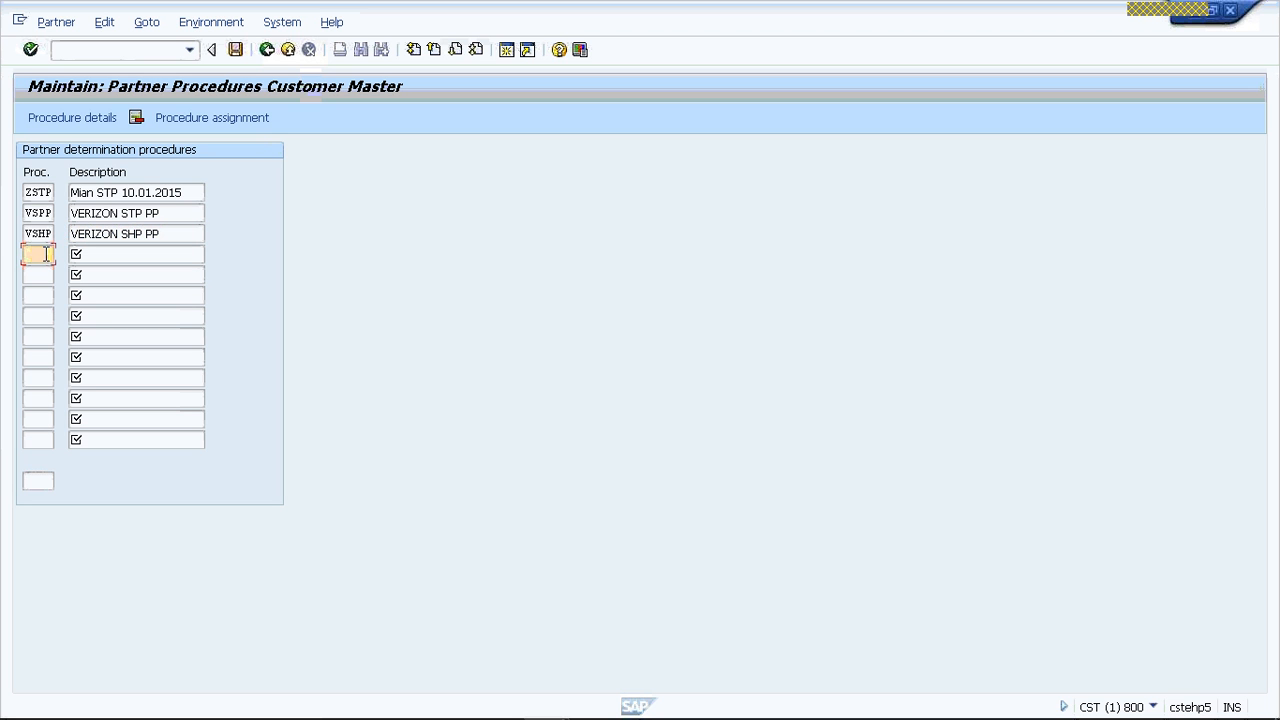
pyautogui.write('VBPP')
pyautogui.click(119, 254)
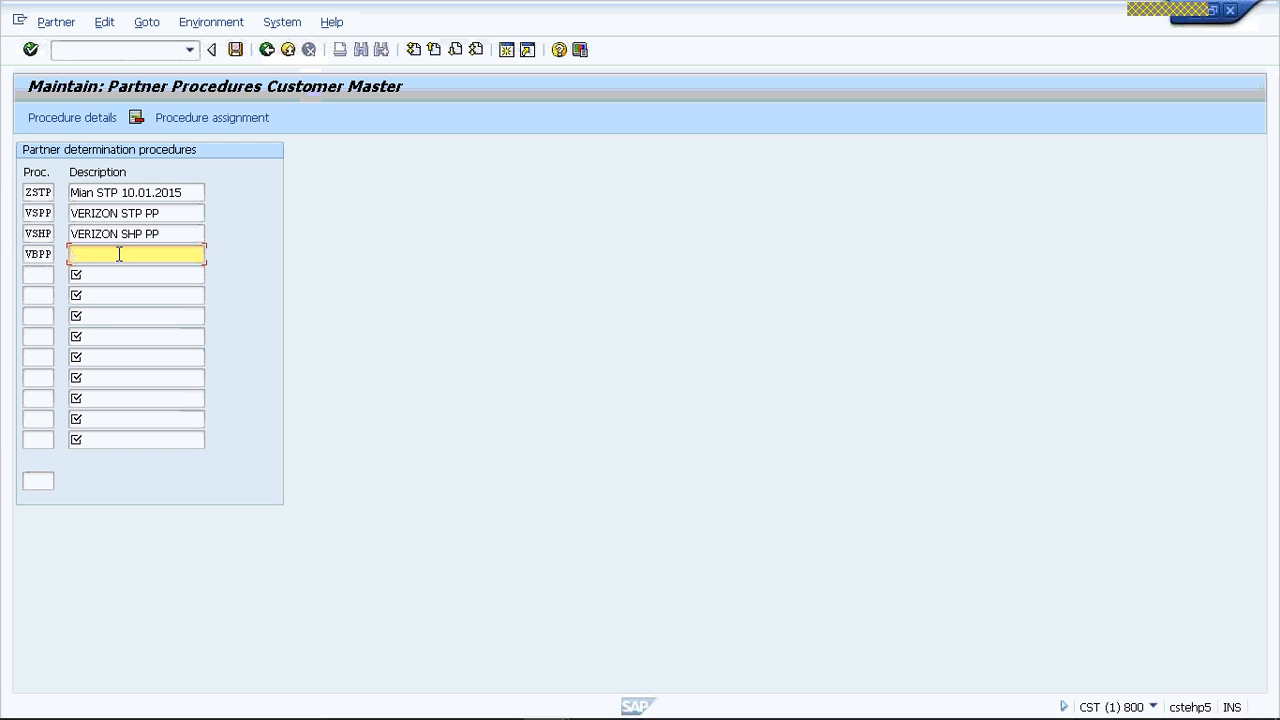
pyautogui.write('VERIZON BTP PP')
# - Add partner determination procedure VPTP with the description VERIZON PTP PP below VBPP
pyautogui.click(50, 272)
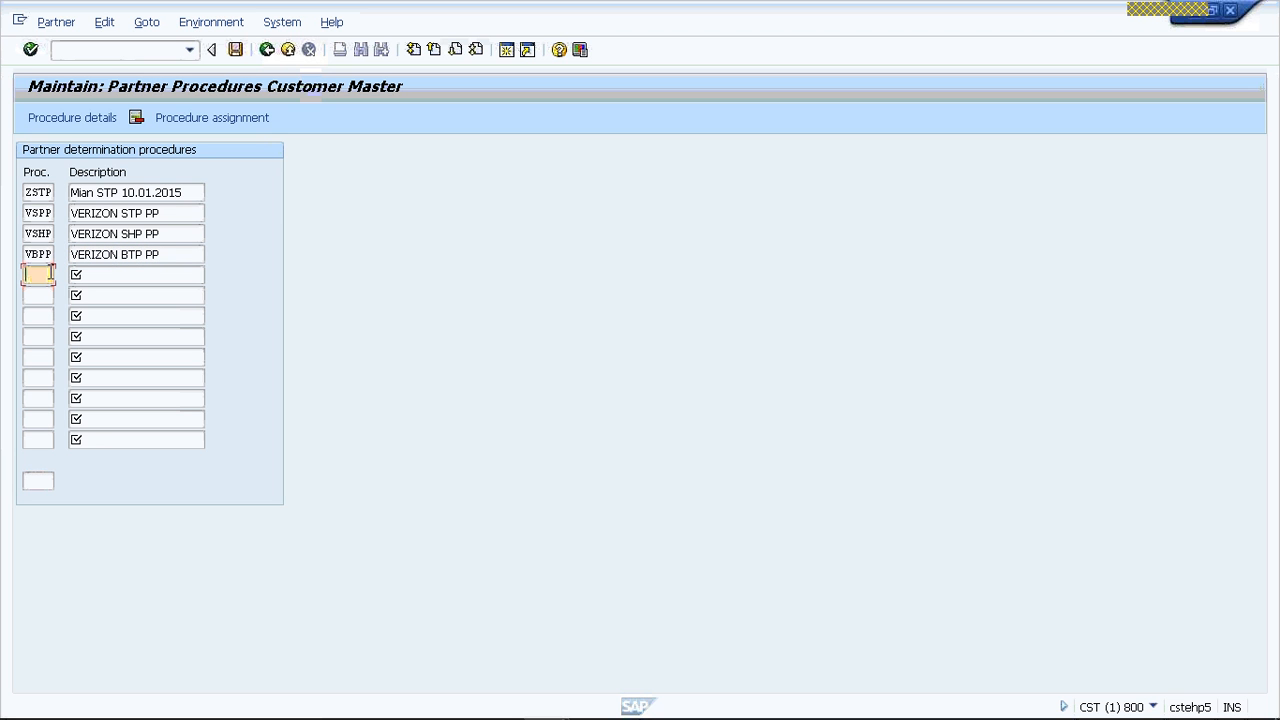
pyautogui.write('V')
pyautogui.write('P')
pyautogui.write('TB')
pyautogui.click(110, 274)
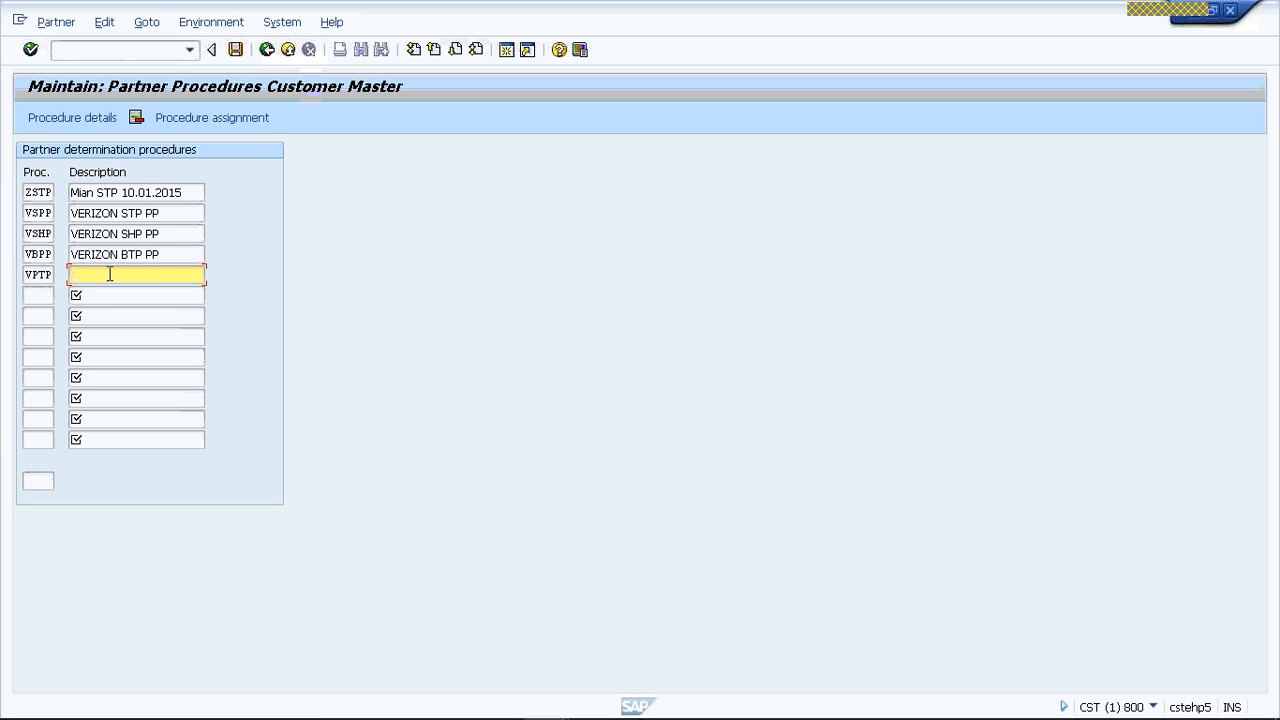
pyautogui.write('VERIZON PTP PP')
# - Save the new partner determination procedures and acknowledge the information message
pyautogui.click(121, 215)
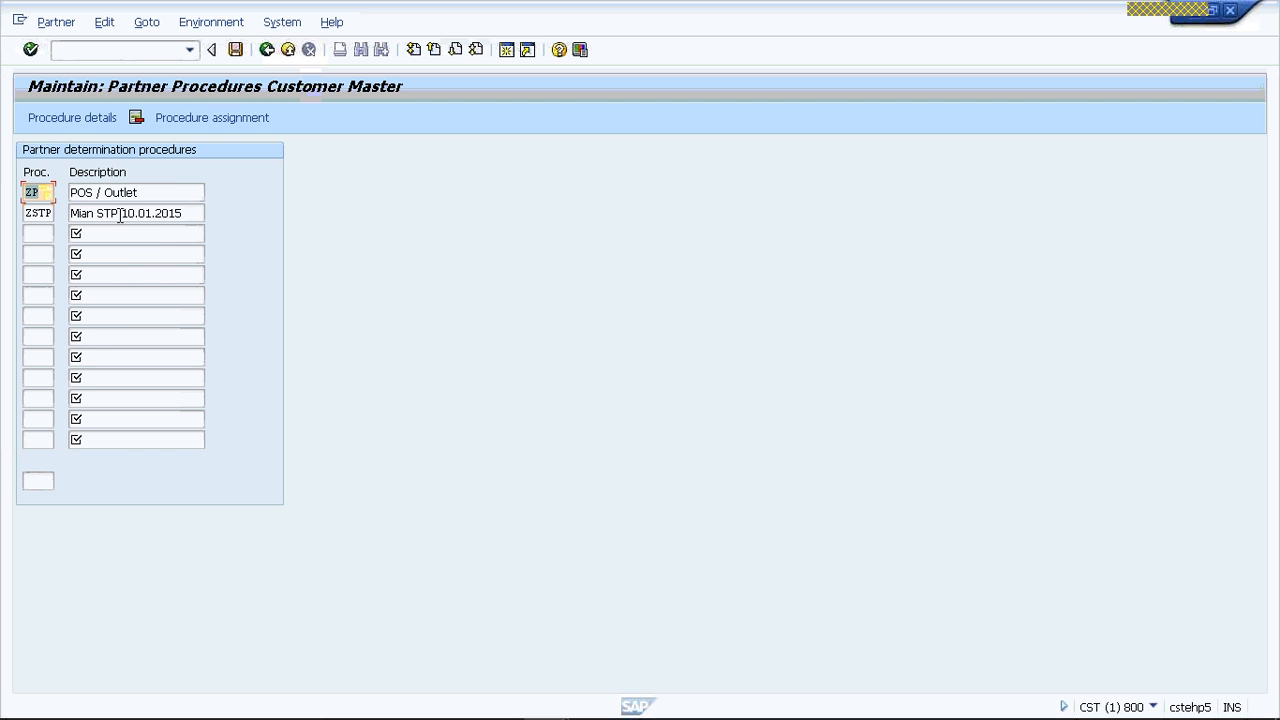
pyautogui.write('P')
pyautogui.click(236, 50)
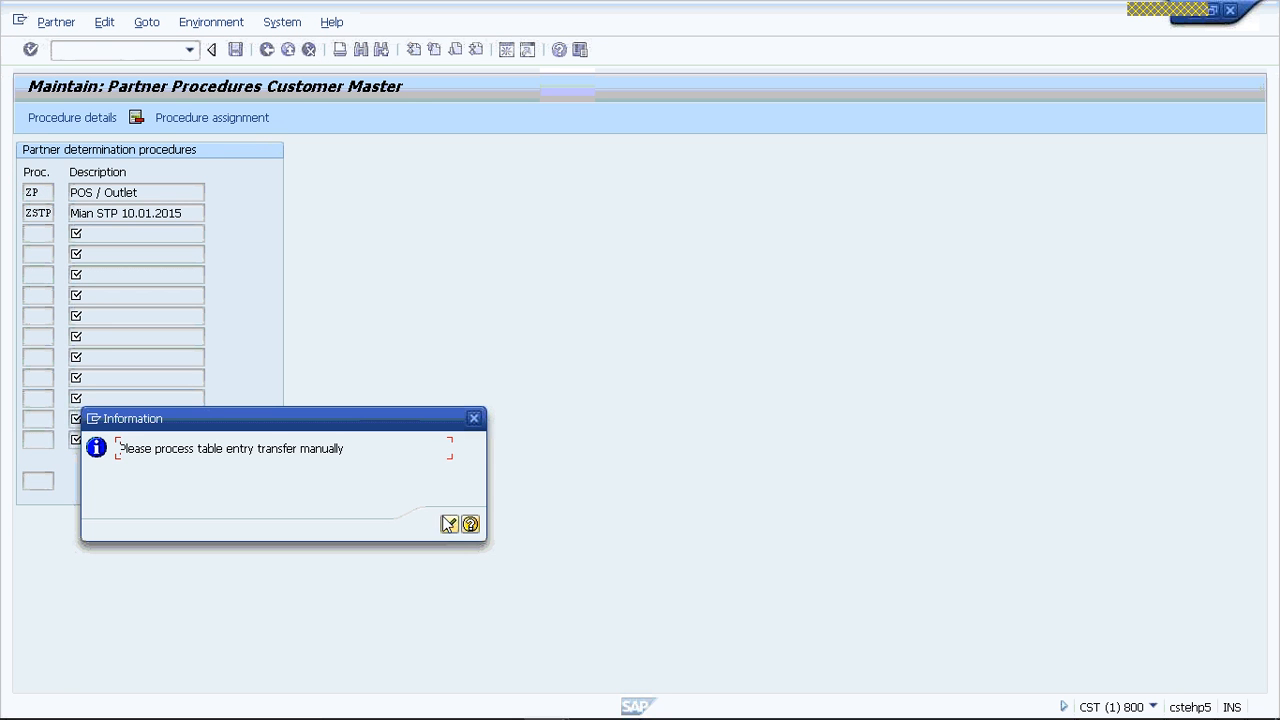
pyautogui.press('Return')
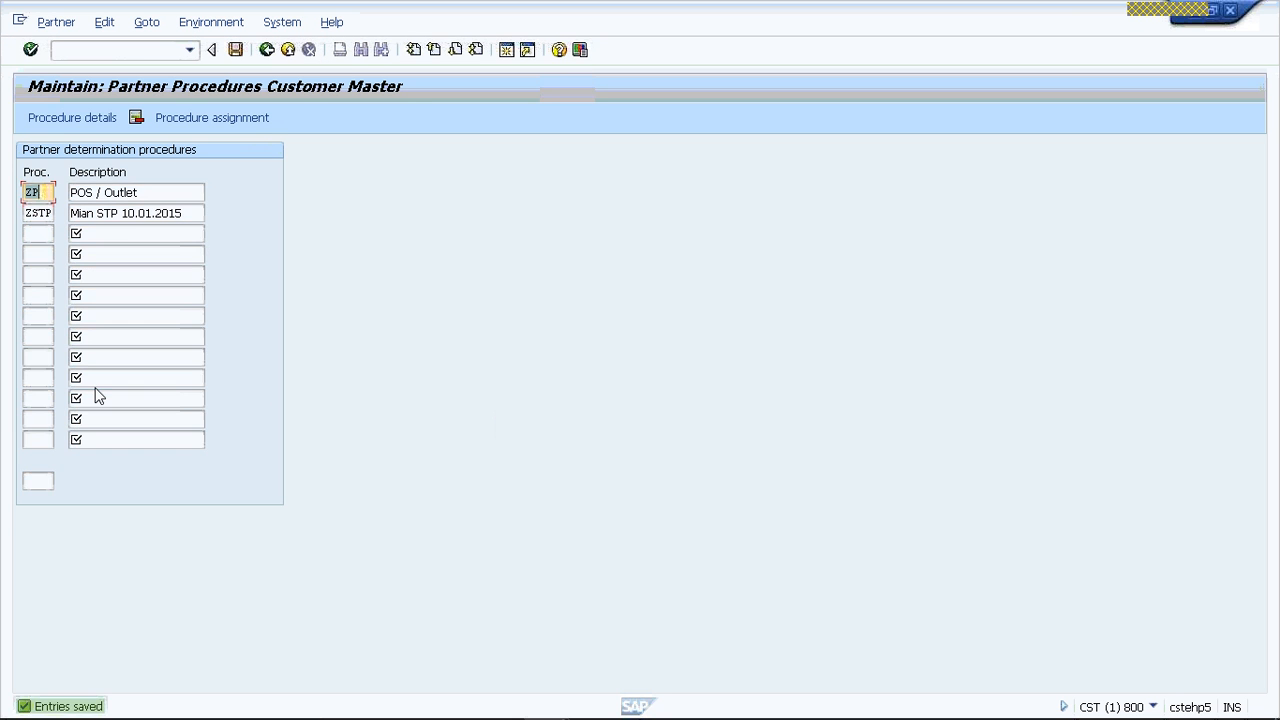
# - Look up the saved procedures VSPP and VSHP in the procedure list
pyautogui.click(38, 480)
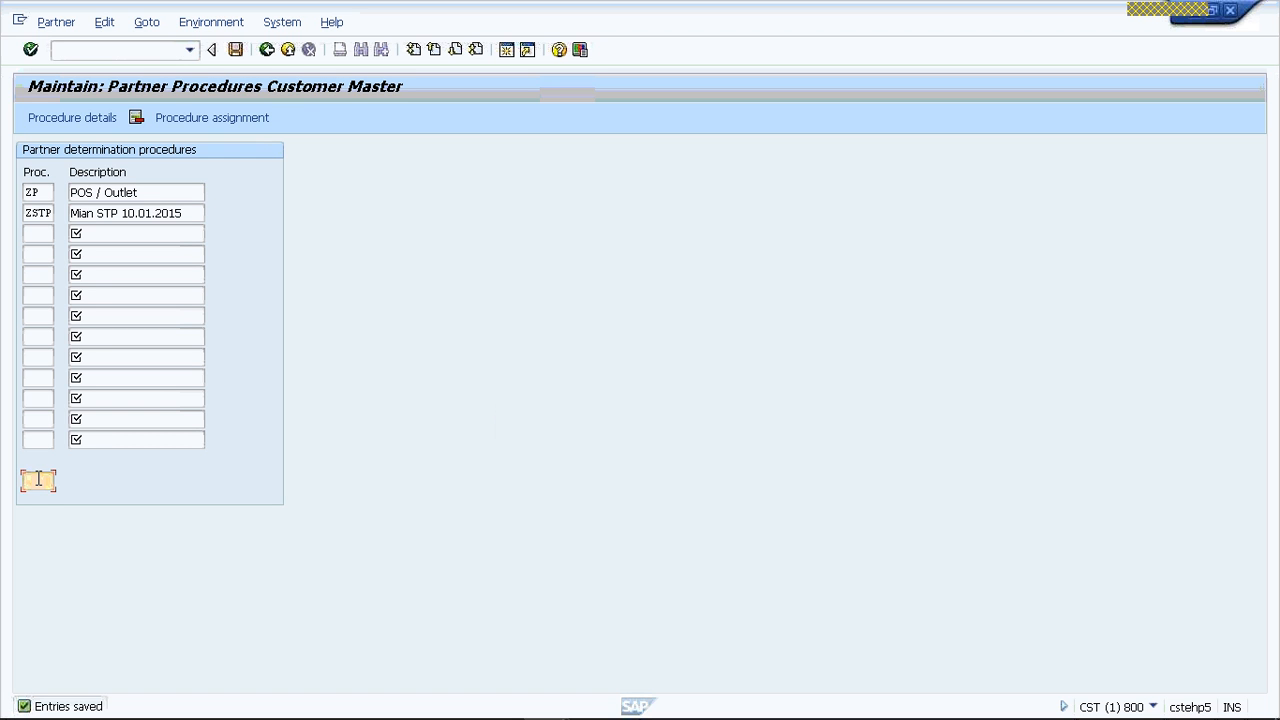
pyautogui.write('VRS')
pyautogui.press('BackSpace')
pyautogui.press('BackSpace')
pyautogui.write('SPP')
pyautogui.press('Return')
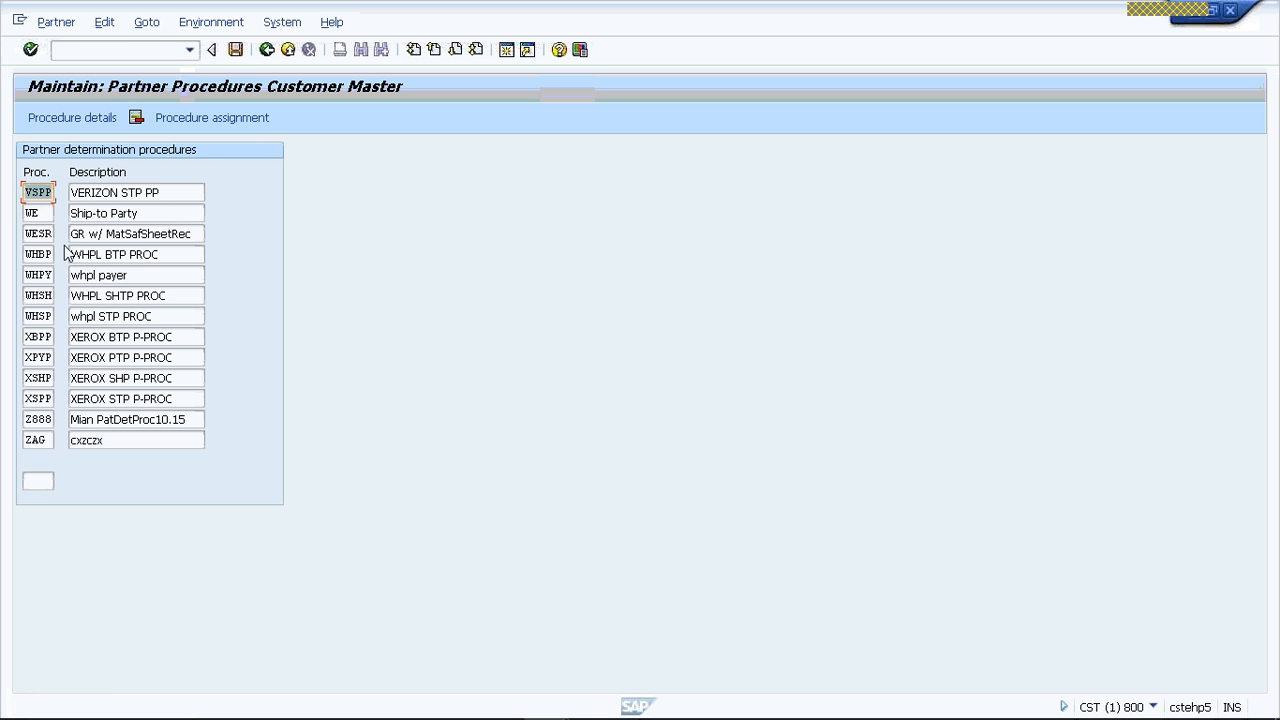
pyautogui.click(38, 480)
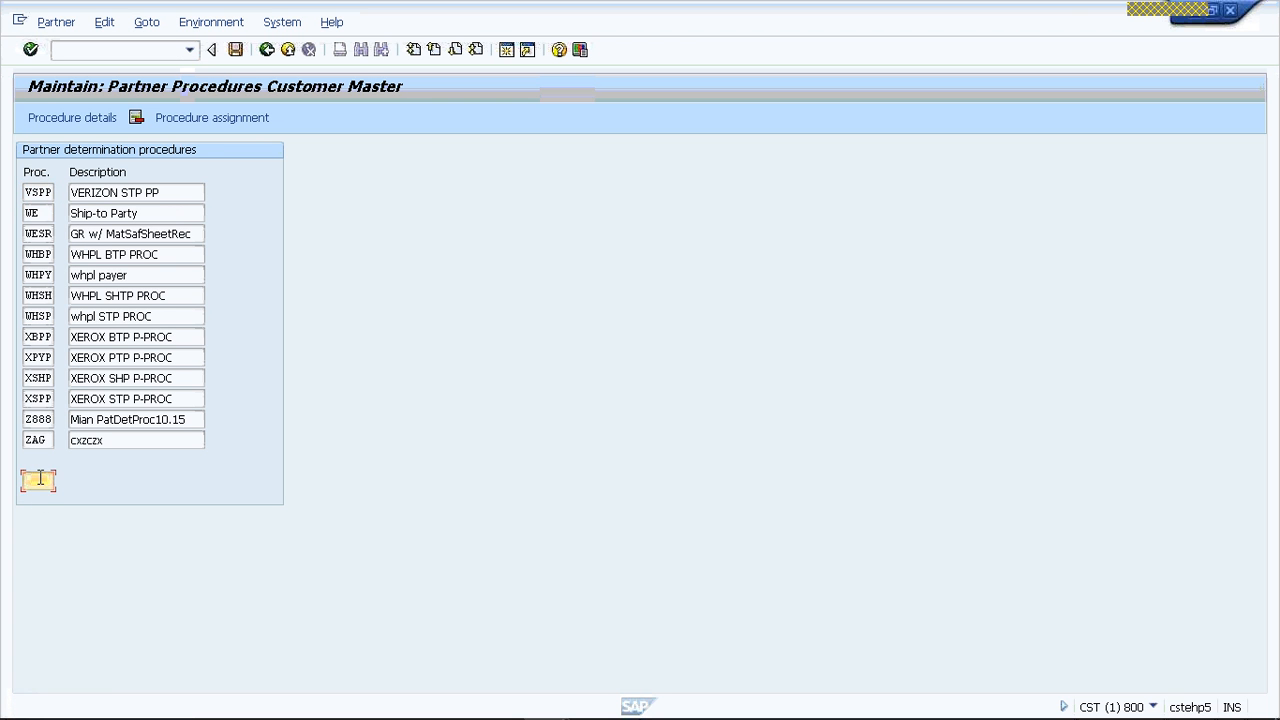
pyautogui.write('V')
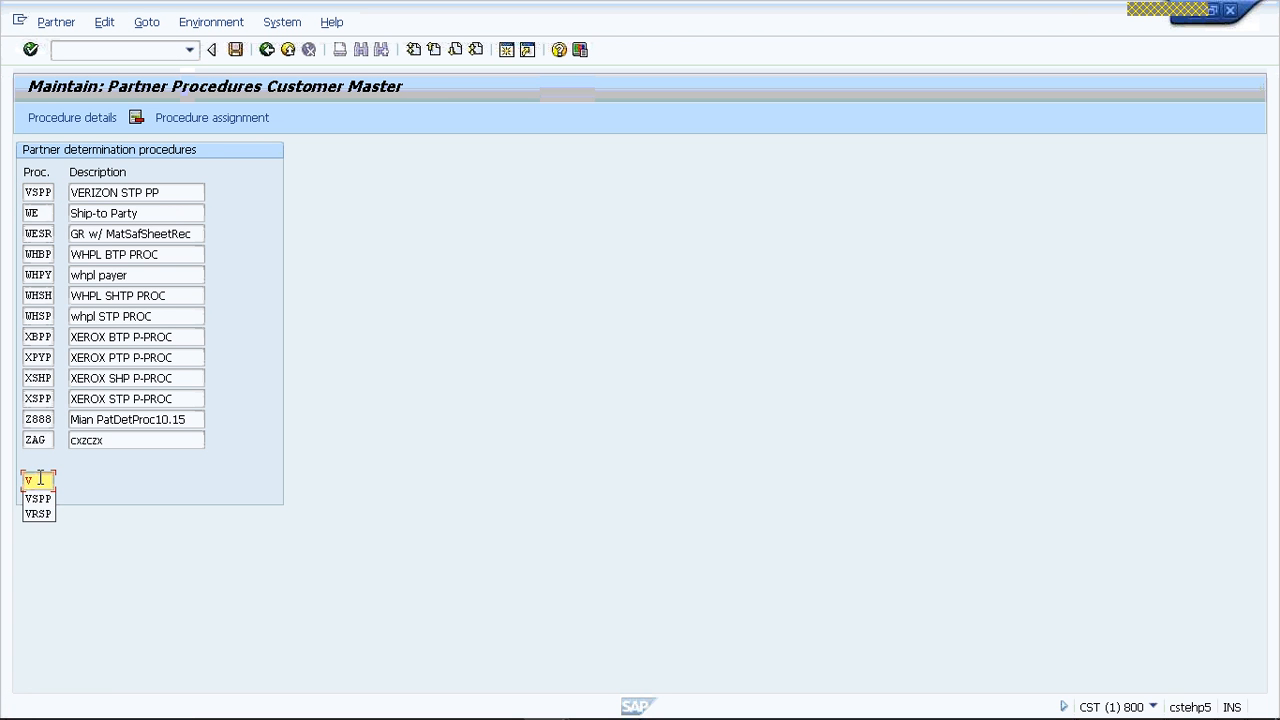
pyautogui.write('SHP')
pyautogui.press('Return')
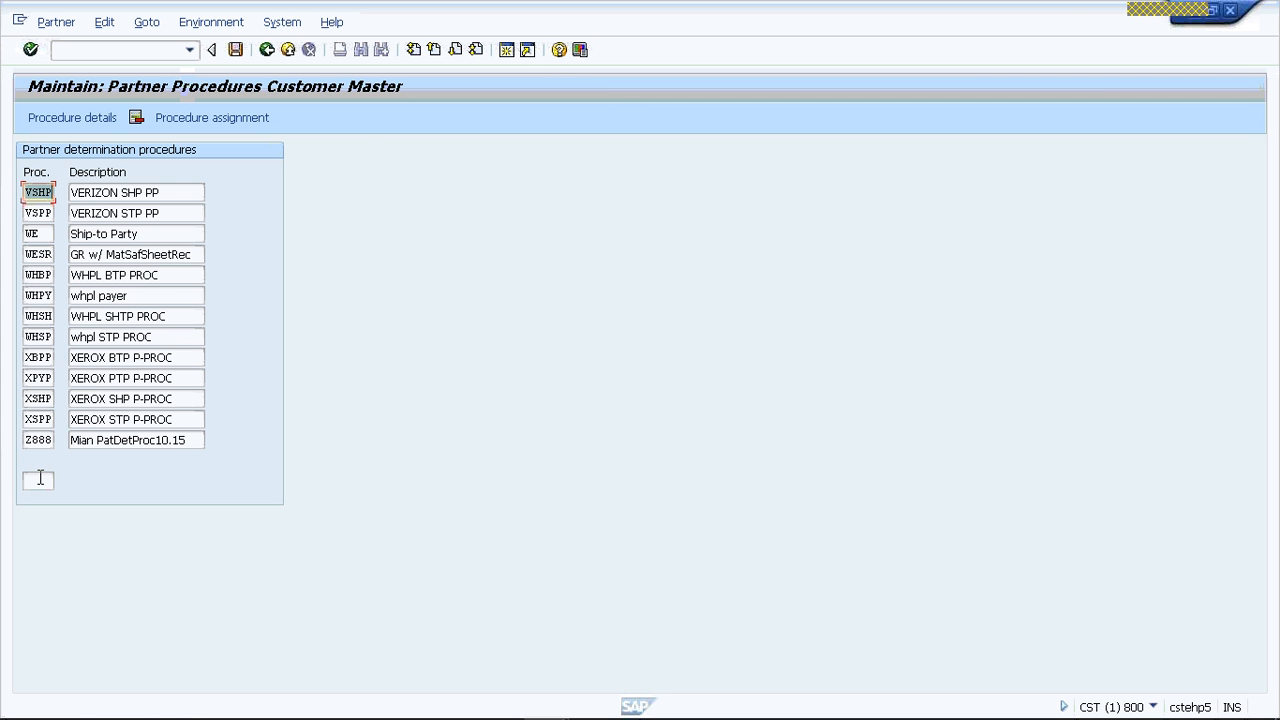
# - Find VBPP and VPTP in the list, view the procedure details of VPTP, and return to the list
pyautogui.click(434, 51)
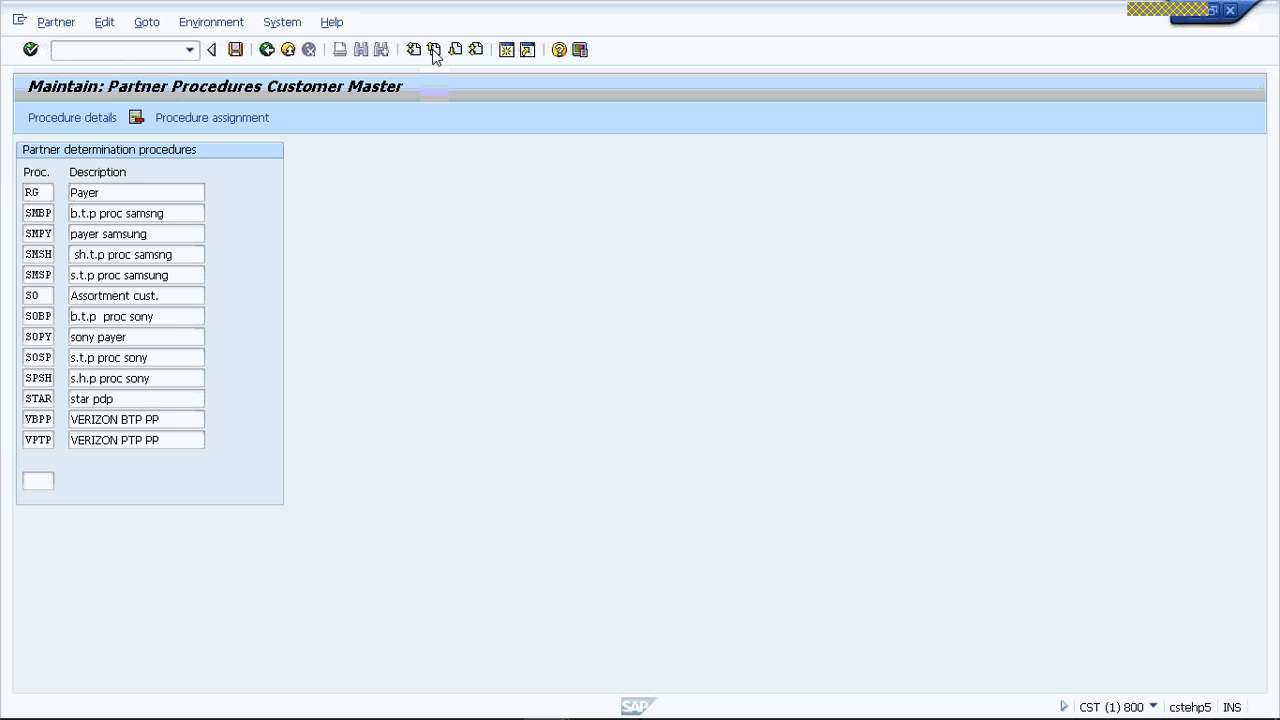
pyautogui.click(456, 50)
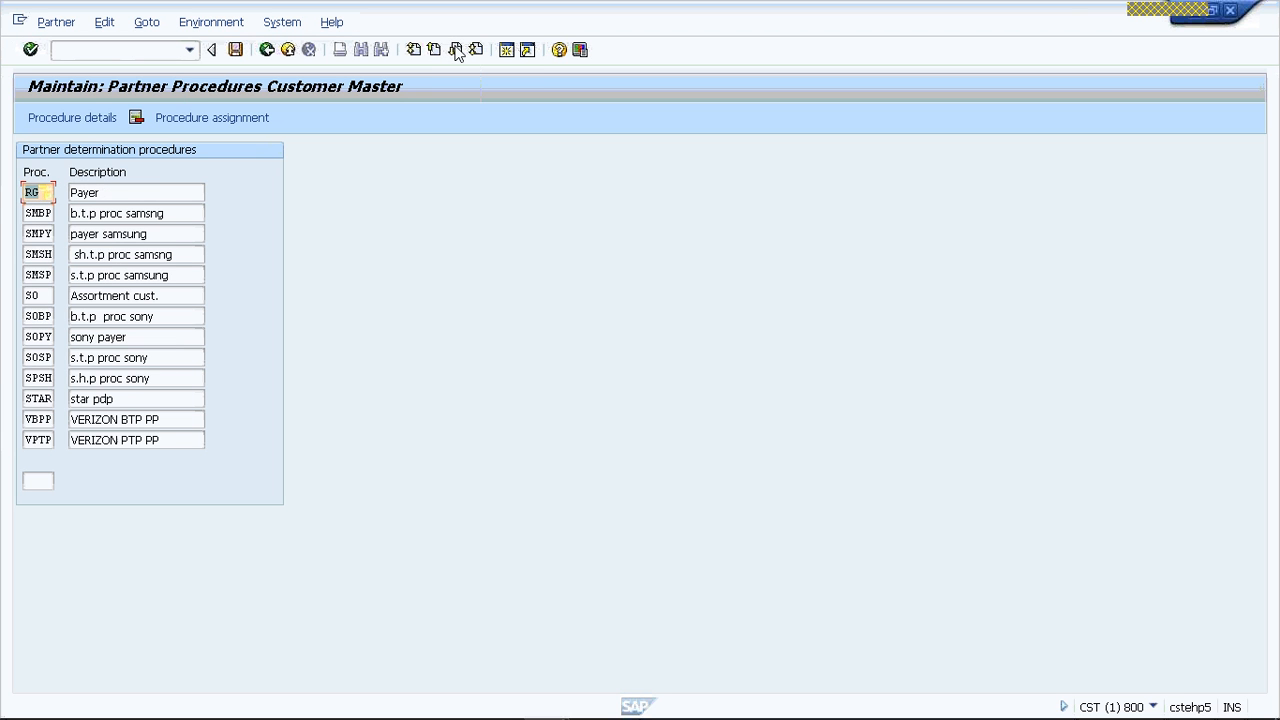
pyautogui.click(86, 442)
pyautogui.doubleClick(86, 442)
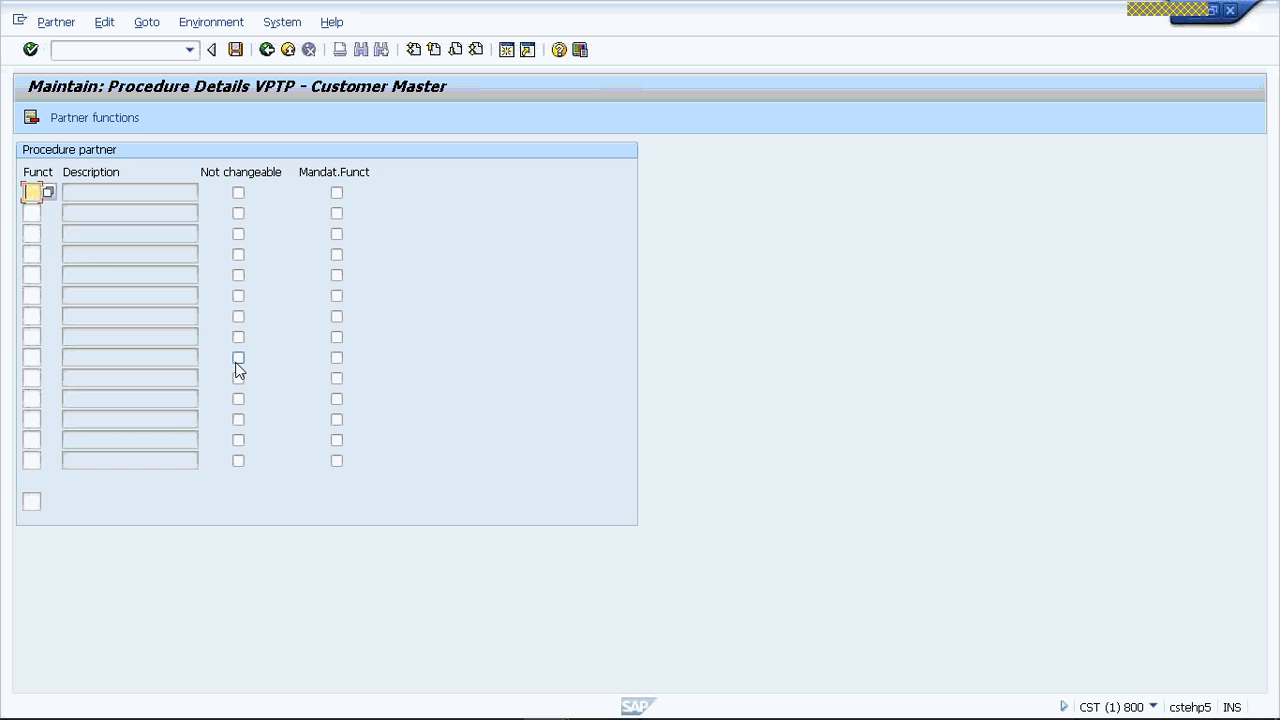
pyautogui.click(266, 50)
# - Position the list at procedure VSPP and open its procedure details
pyautogui.click(35, 481)
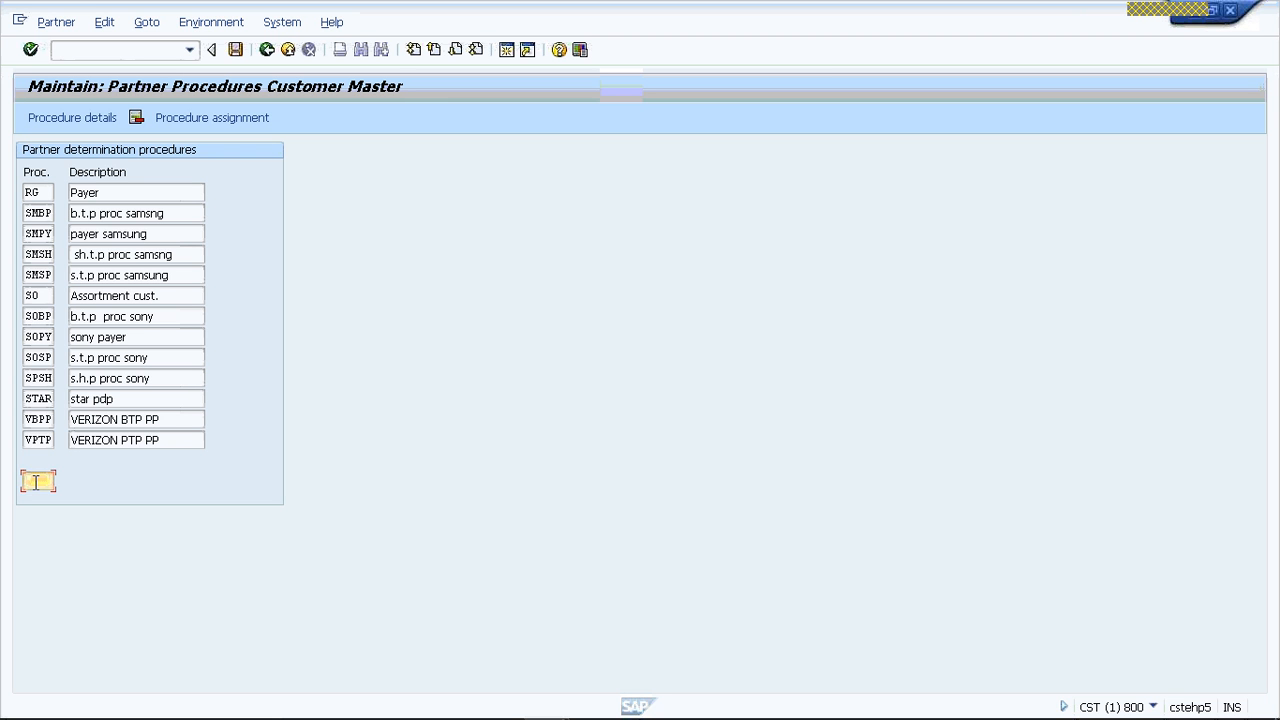
pyautogui.write('V')
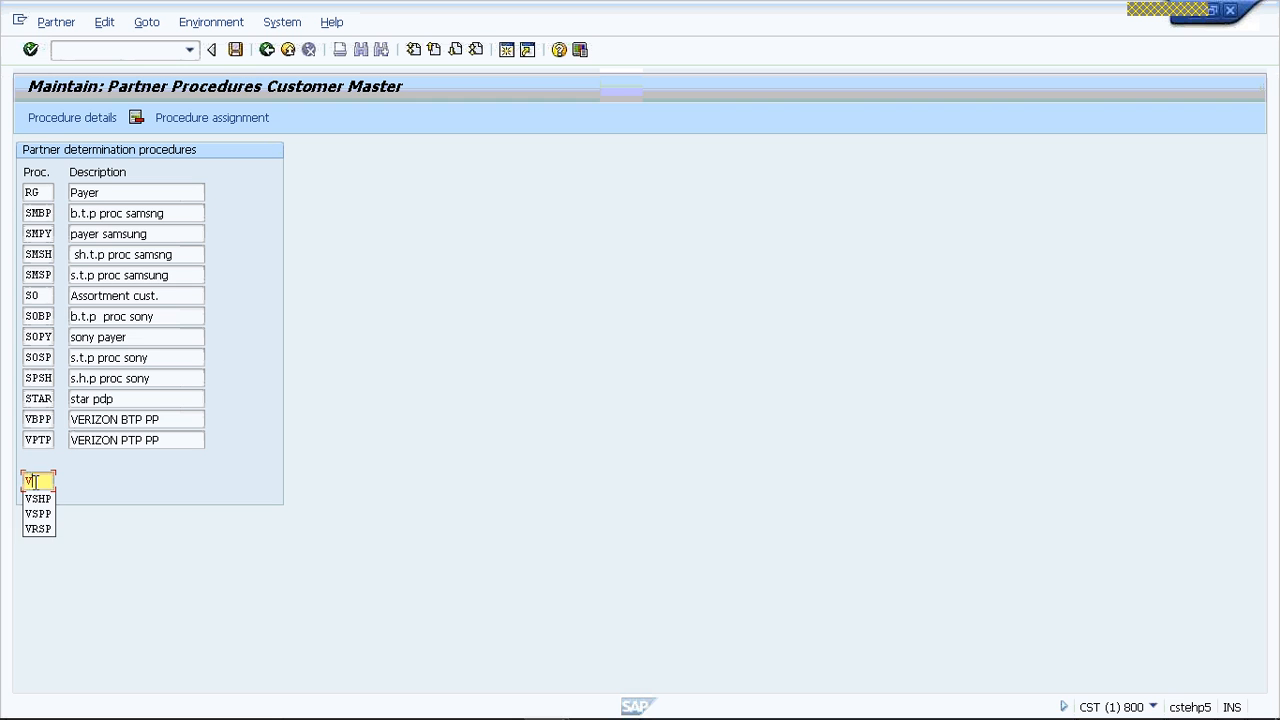
pyautogui.write('RS')
pyautogui.press('BackSpace')
pyautogui.press('BackSpace')
pyautogui.write('SP')
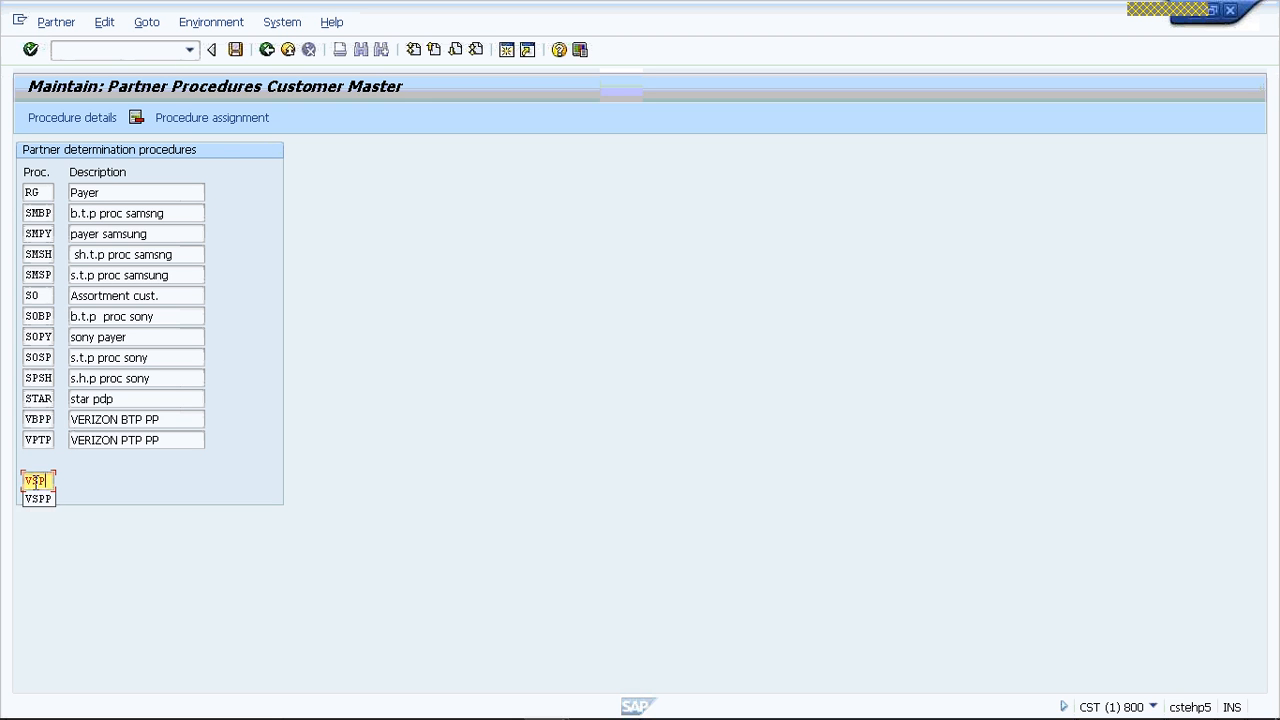
pyautogui.write('P')
pyautogui.press('Return')
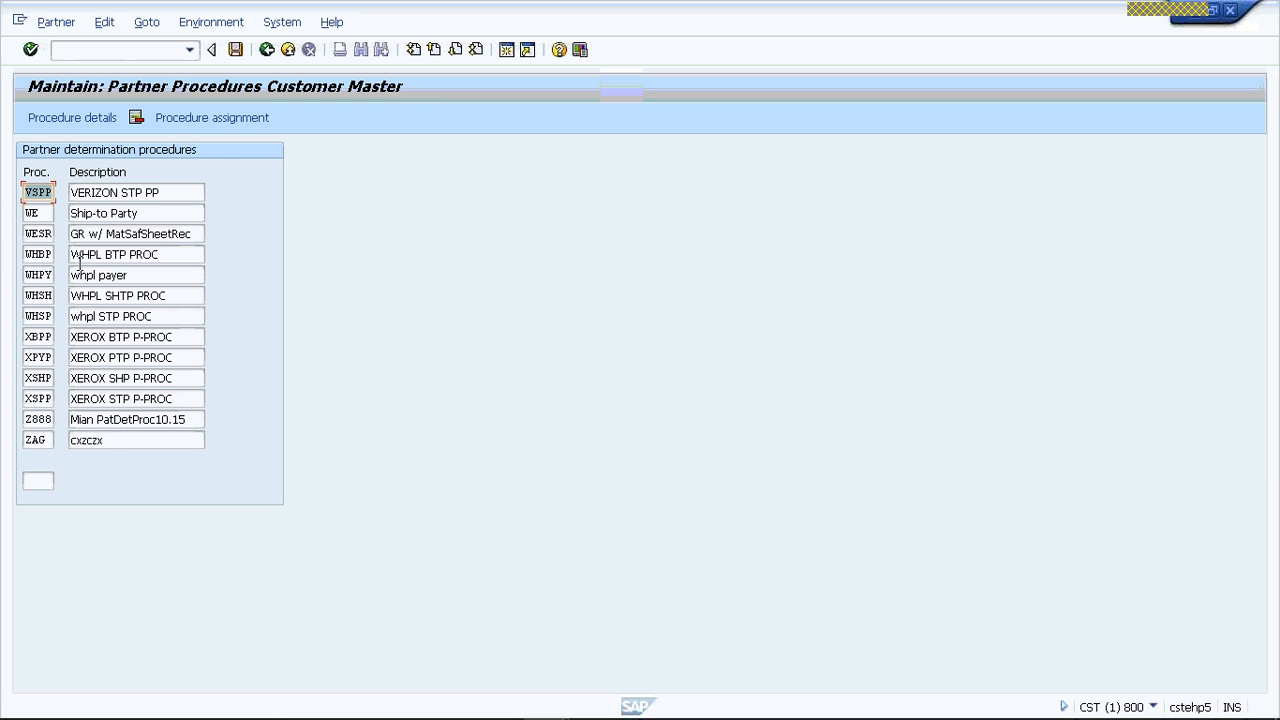
pyautogui.doubleClick(40, 195)
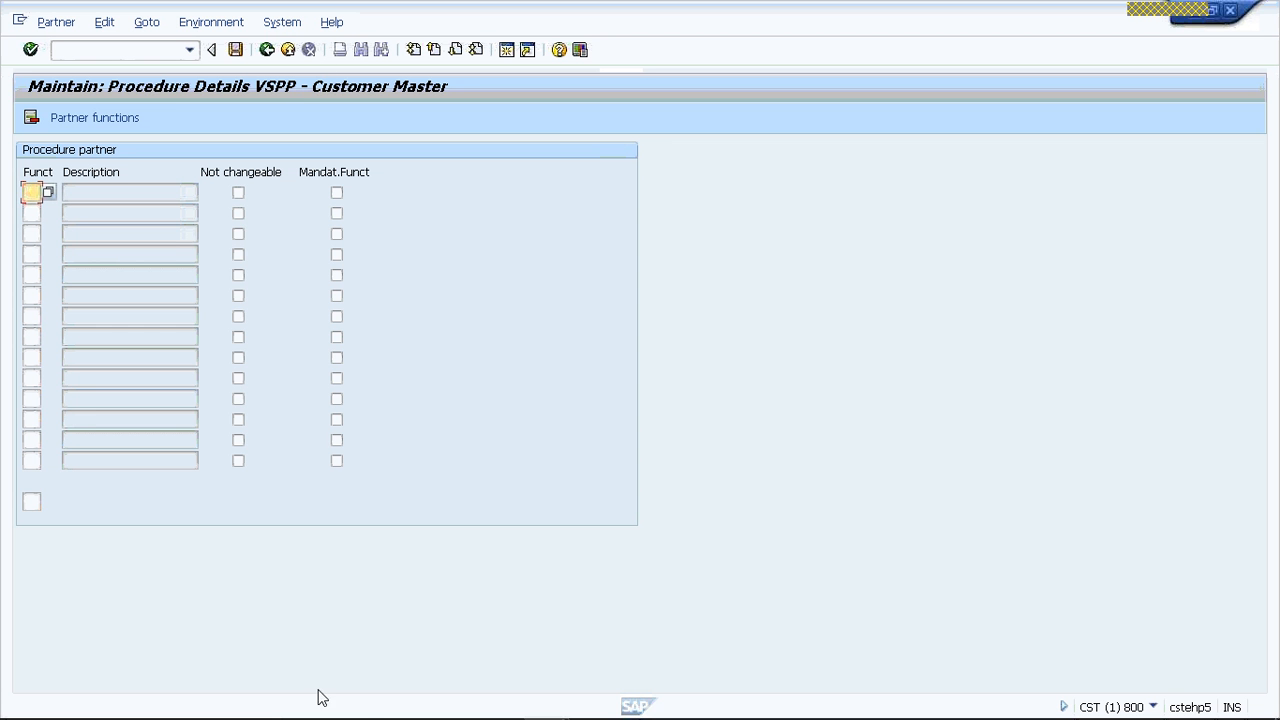
# - Switch to the PowerPoint presentation and show slide 5 to check the functions required for each partner procedure
pyautogui.moveTo(320, 700)
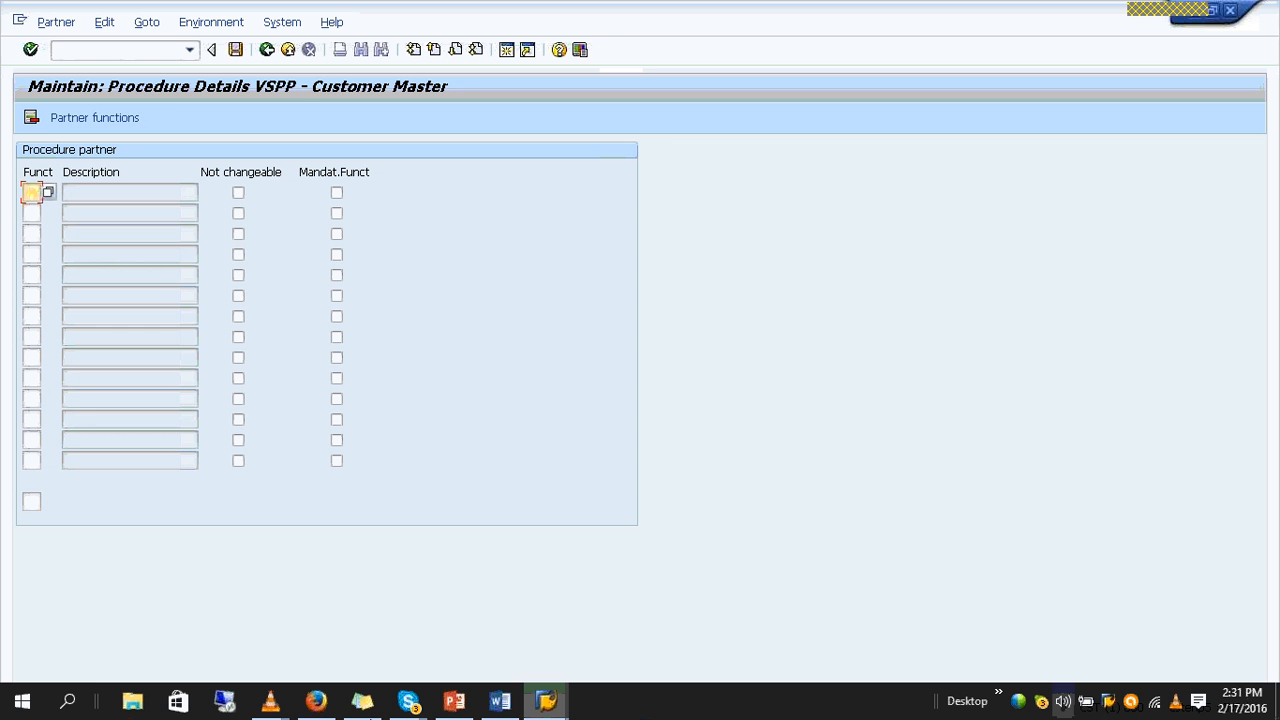
pyautogui.click(454, 700)
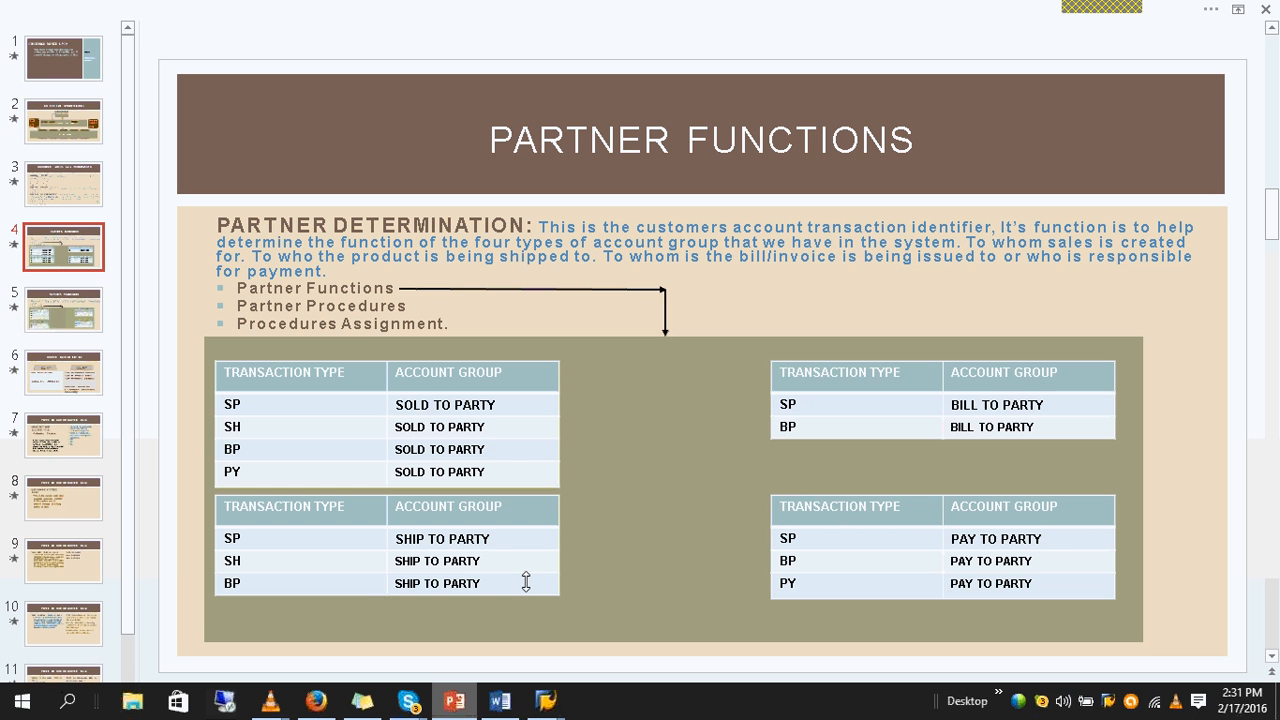
pyautogui.click(53, 328)
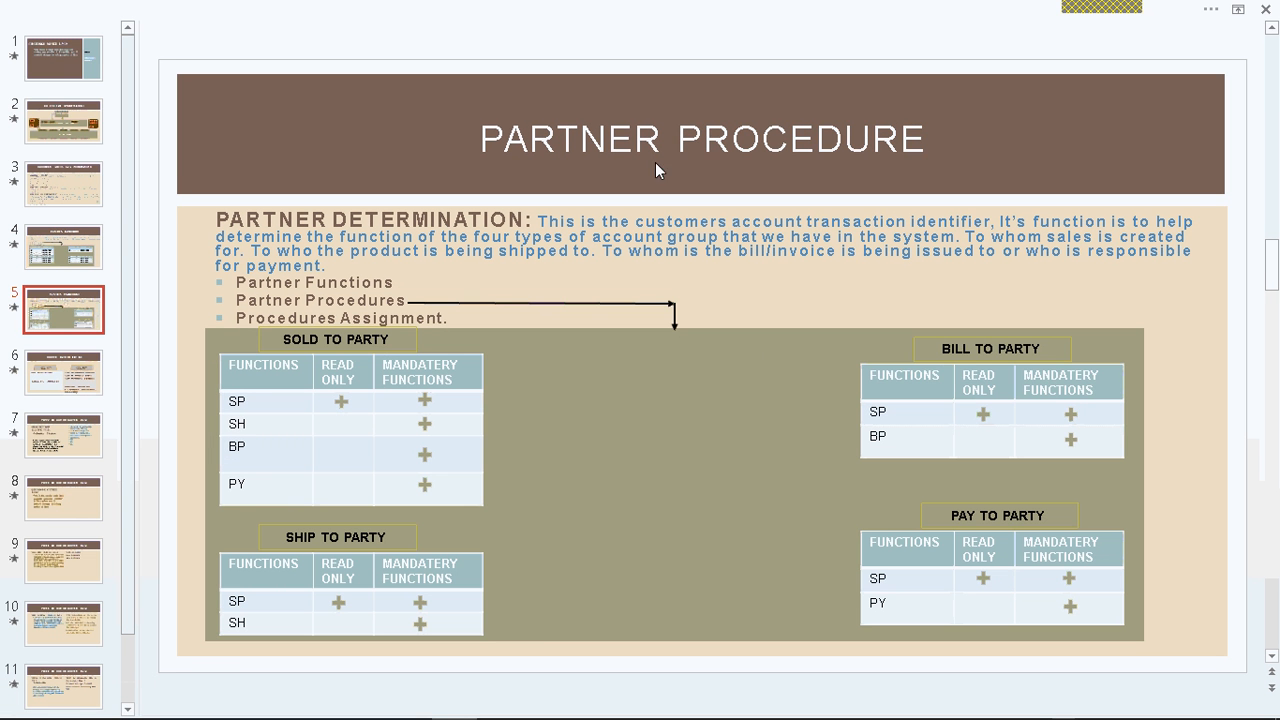
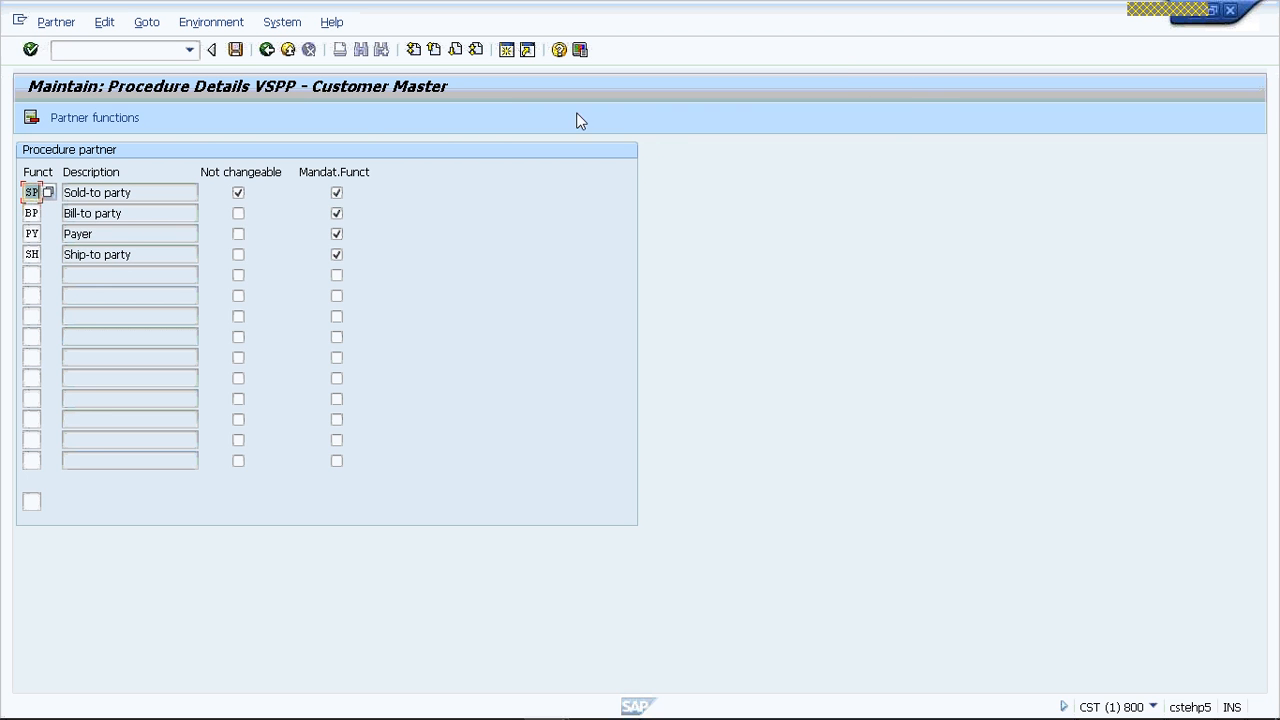
# - Save the partner functions of procedure VSPP and return to the procedure list
pyautogui.click(236, 50)
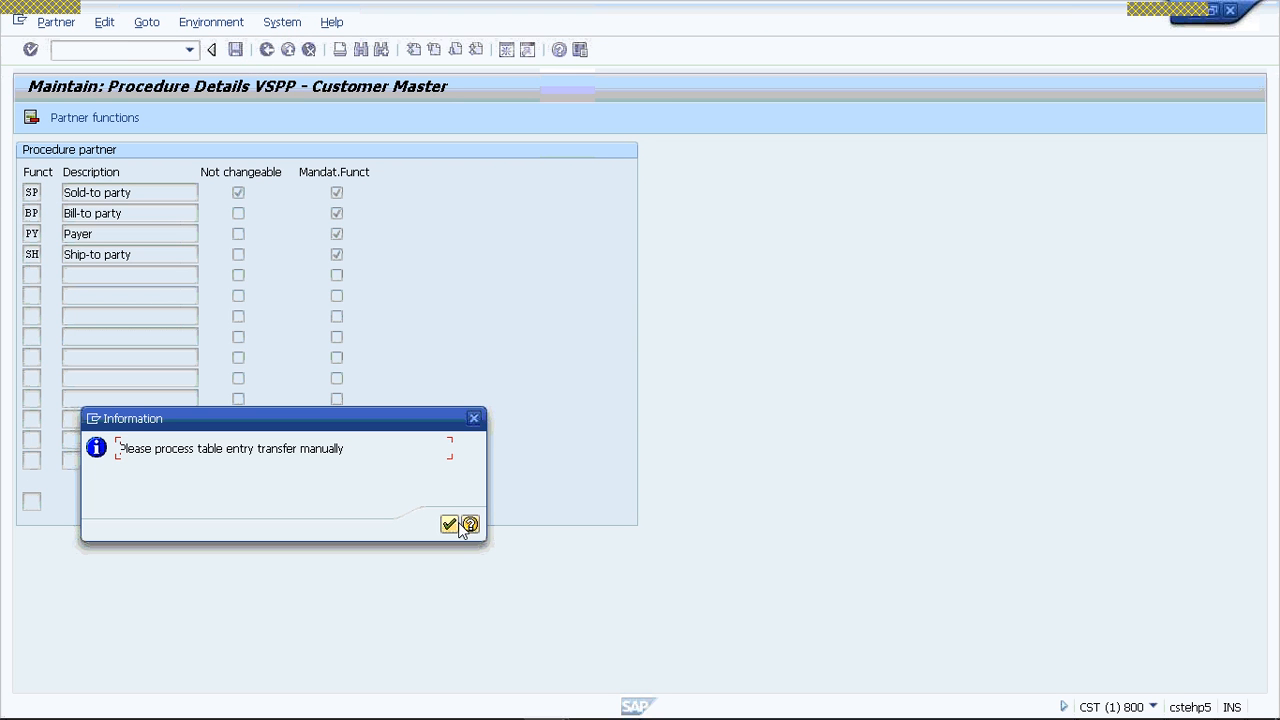
pyautogui.click(449, 525)
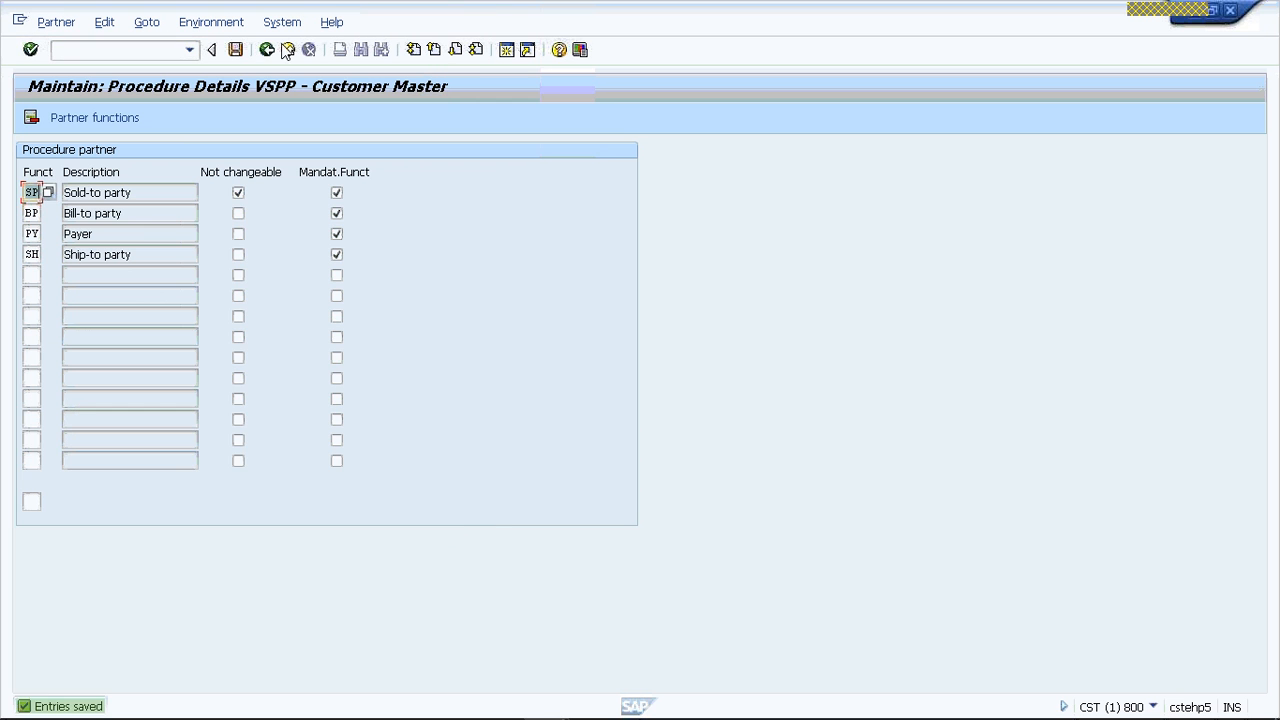
pyautogui.click(267, 50)
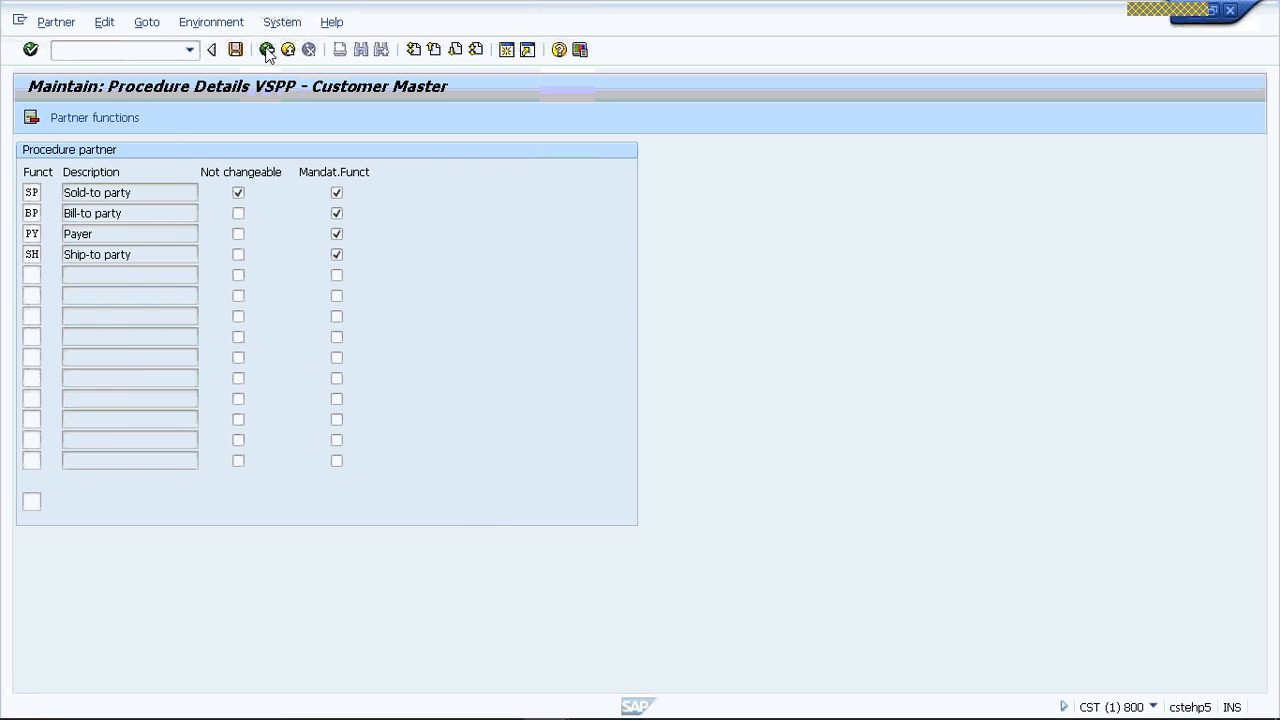
# - Position the procedure list at VSHP and open its procedure details
pyautogui.click(38, 480)
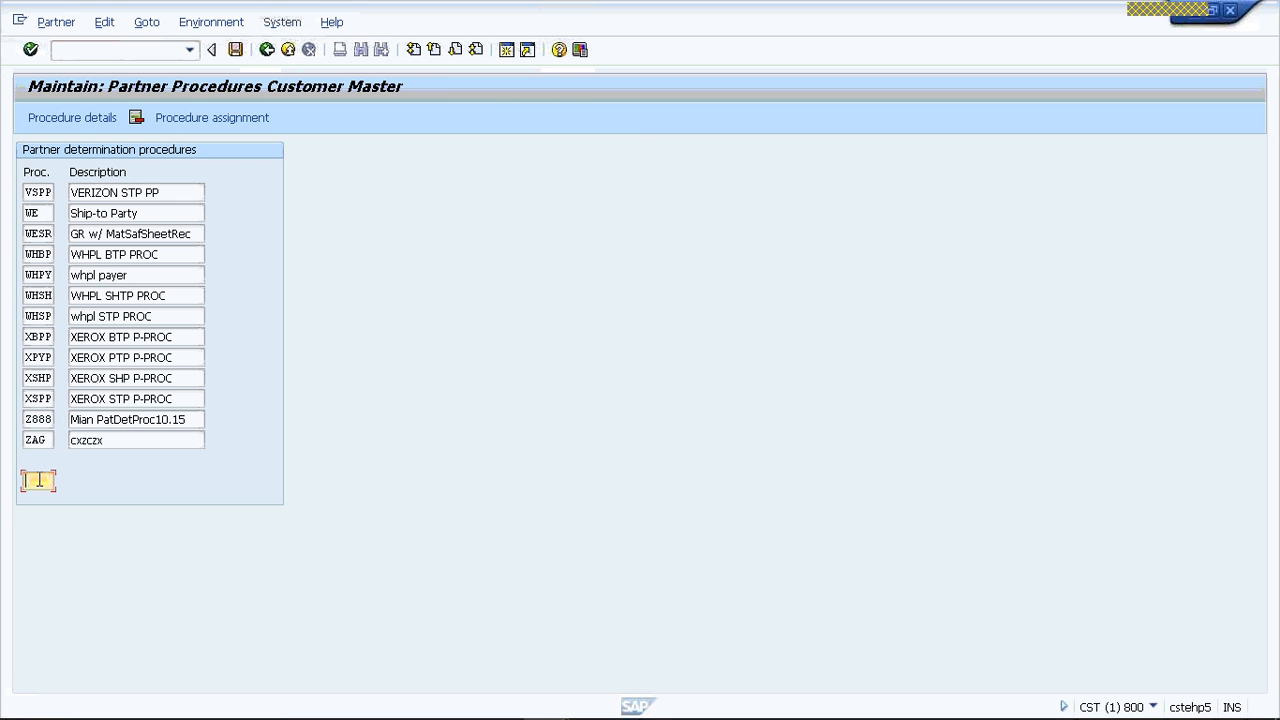
pyautogui.write('VSHP')
pyautogui.press('Return')
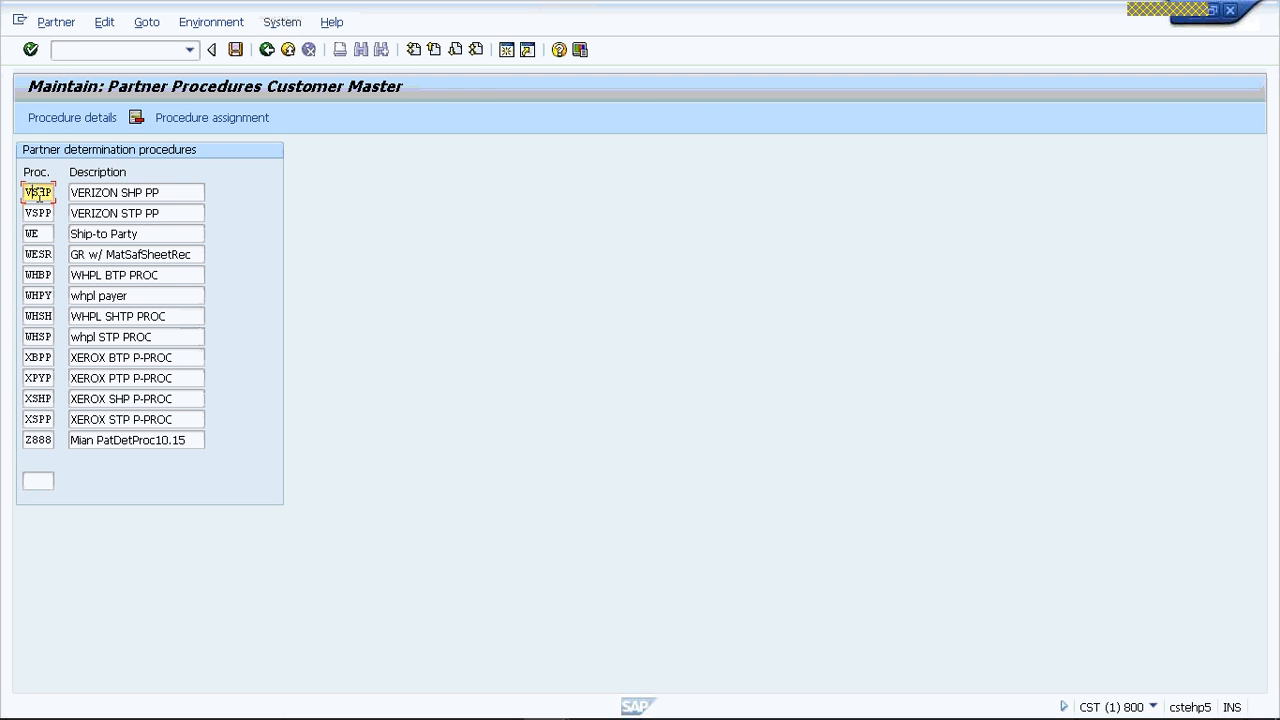
pyautogui.doubleClick(37, 193)
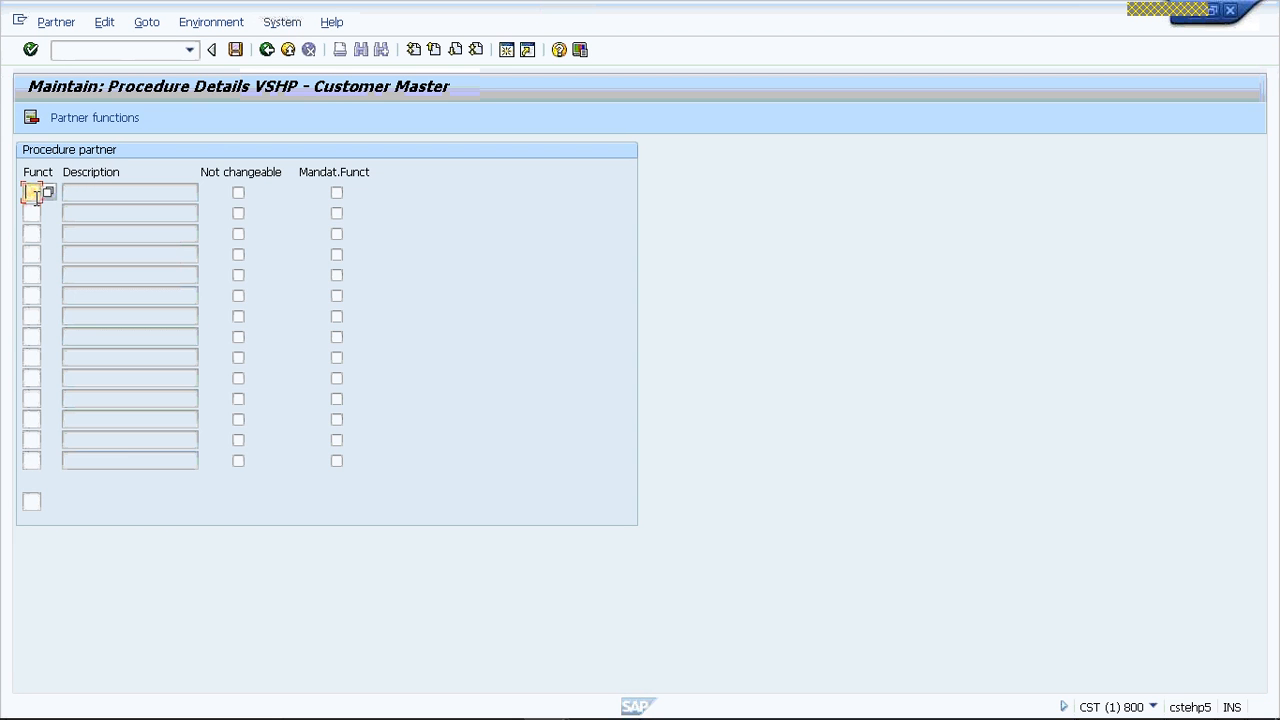
# - Enter function SP as not changeable and mandatory, and function SH as mandatory only, in procedure VSHP
pyautogui.write('SH')
pyautogui.click(238, 192)
pyautogui.click(336, 192)
pyautogui.press('Tab')
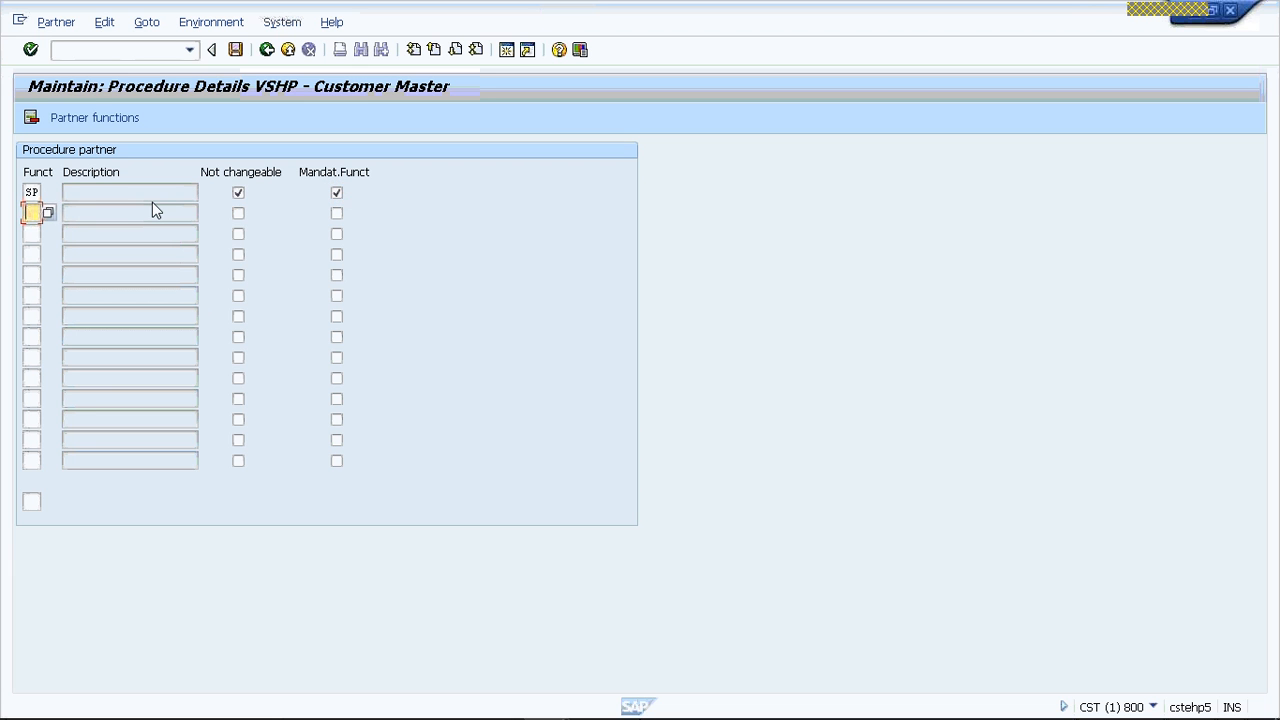
pyautogui.write('SH')
pyautogui.press('Tab')
pyautogui.press('space')
pyautogui.press('Return')
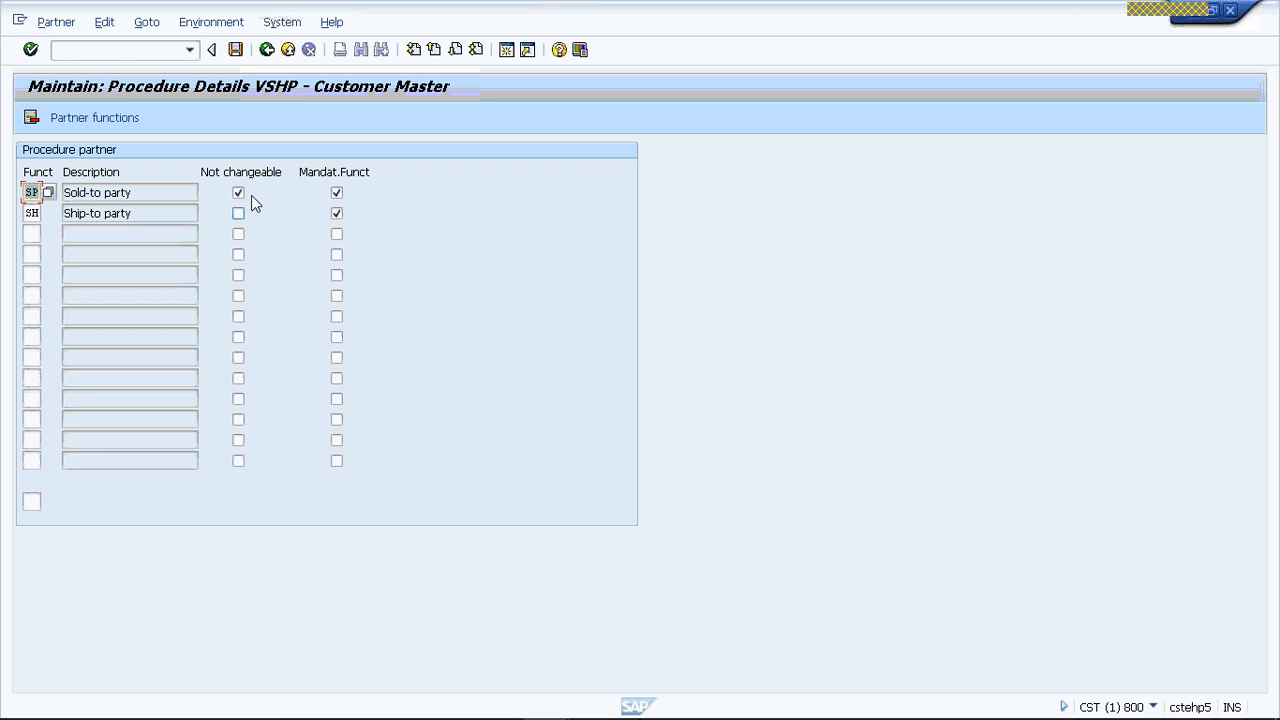
# - Save the partner functions of procedure VSHP and return to the procedure list
pyautogui.click(241, 52)
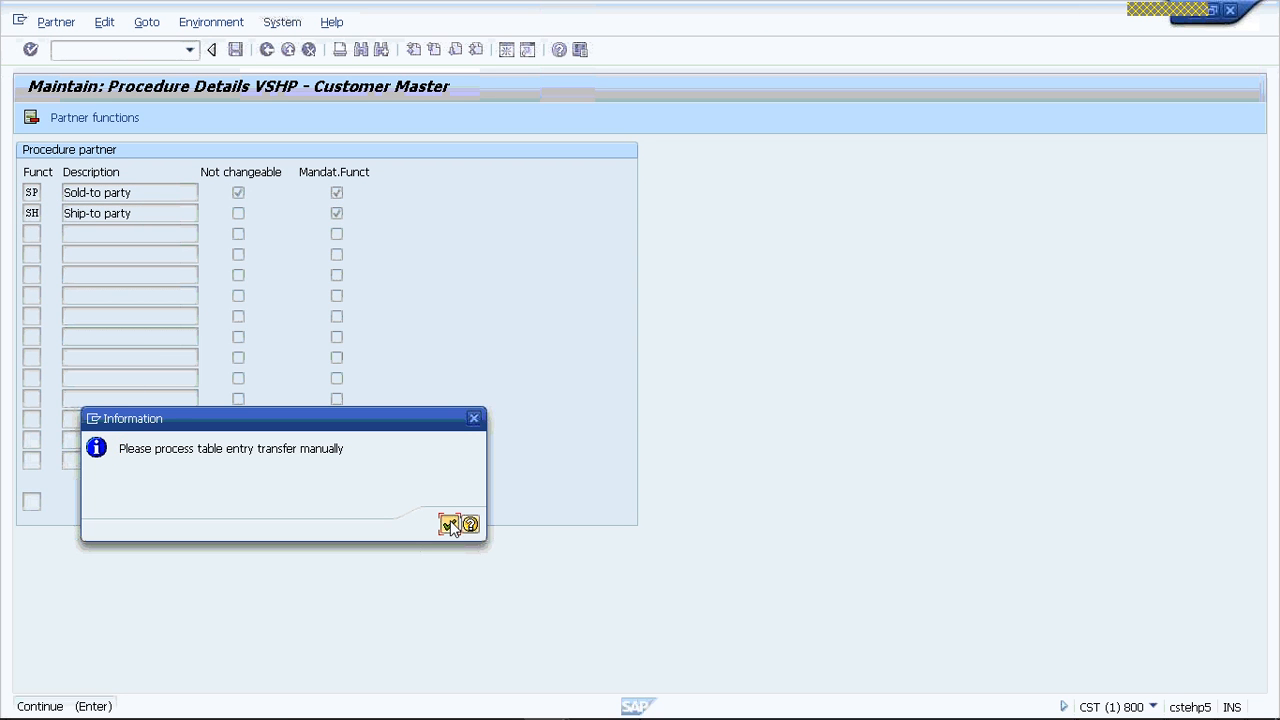
pyautogui.click(449, 525)
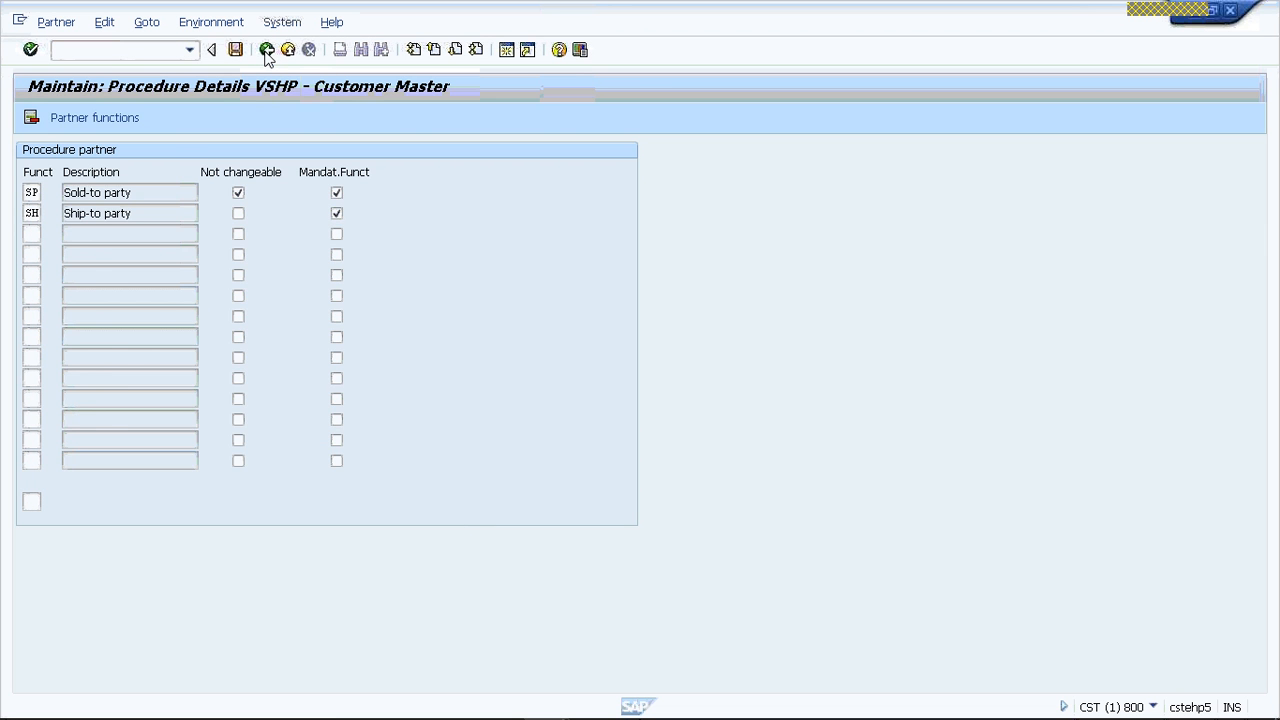
pyautogui.press('F3')
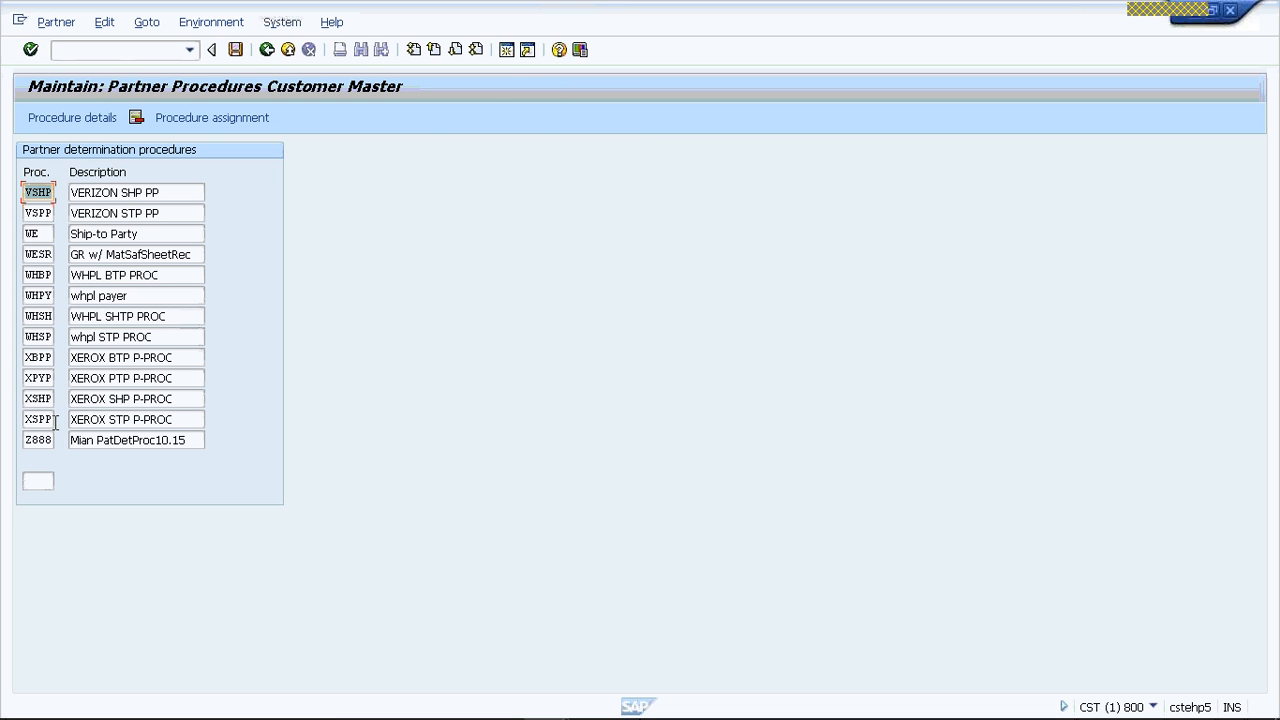
# - Position the procedure list at VBPP and open its procedure details
pyautogui.click(46, 476)
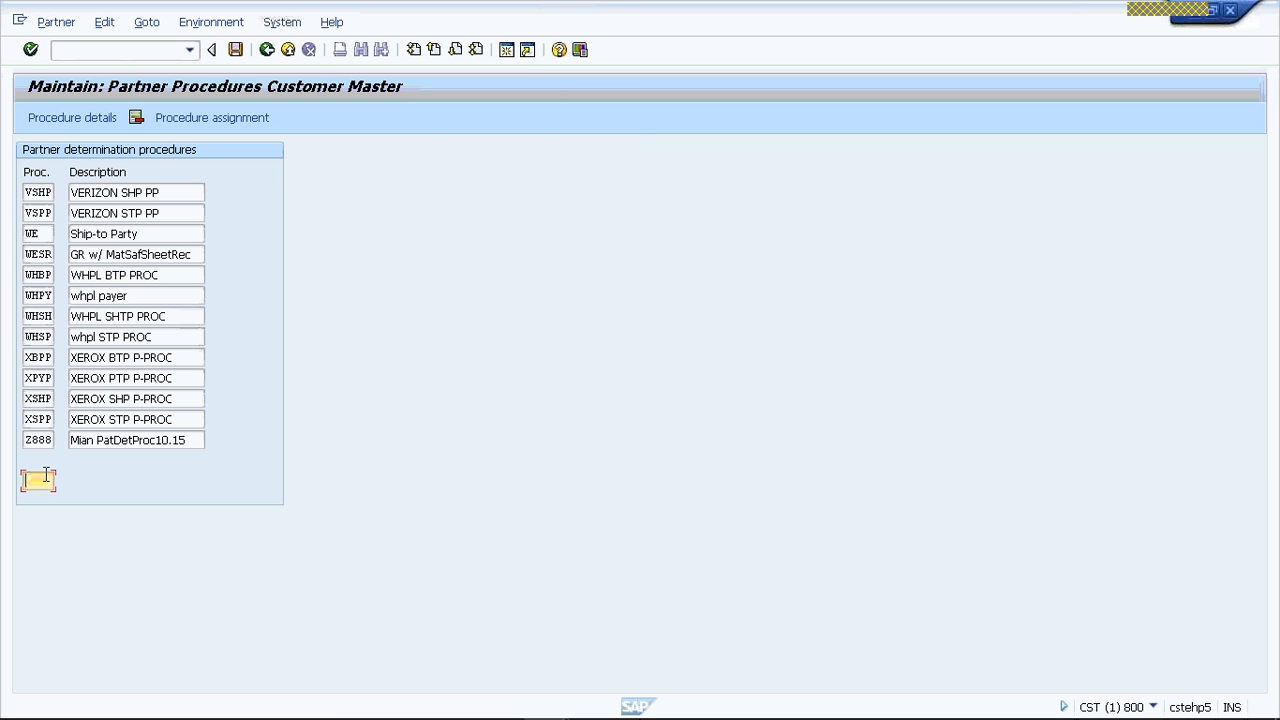
pyautogui.write('VBPP')
pyautogui.press('Return')
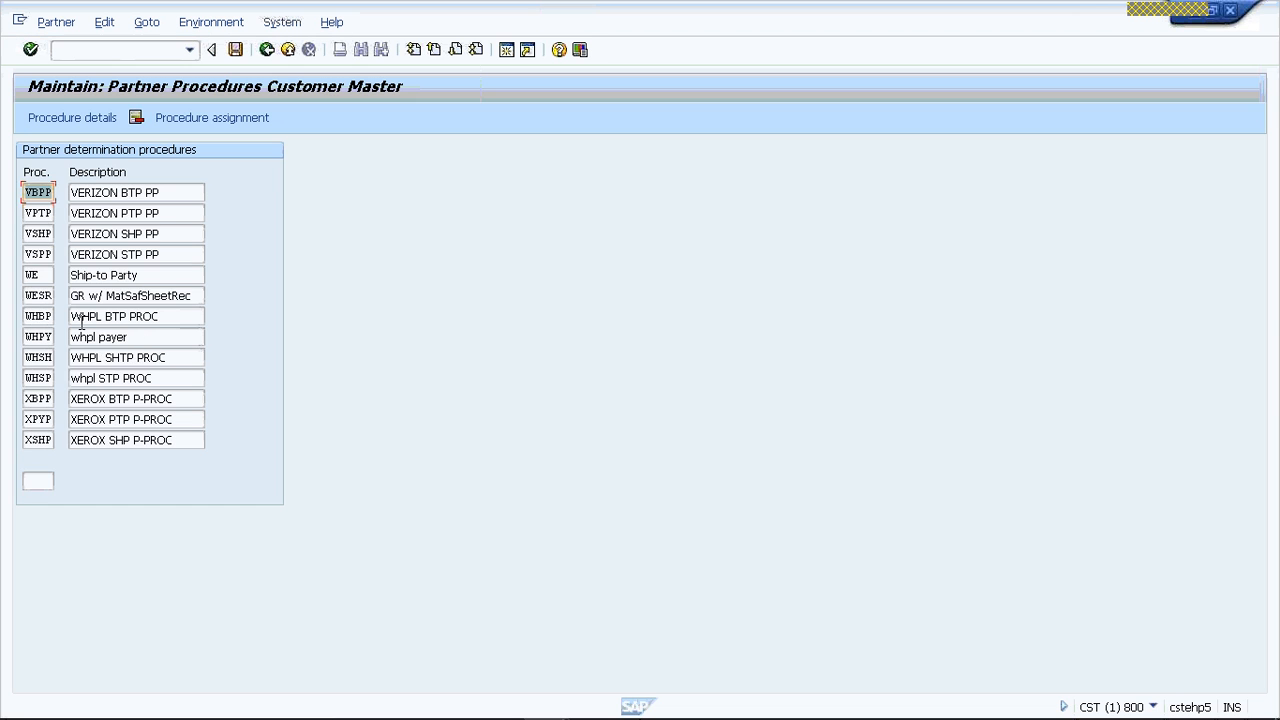
pyautogui.doubleClick(40, 200)
# - Enter function SP as not changeable and mandatory, and function BP as mandatory only, in procedure VBPP
pyautogui.write('SP')
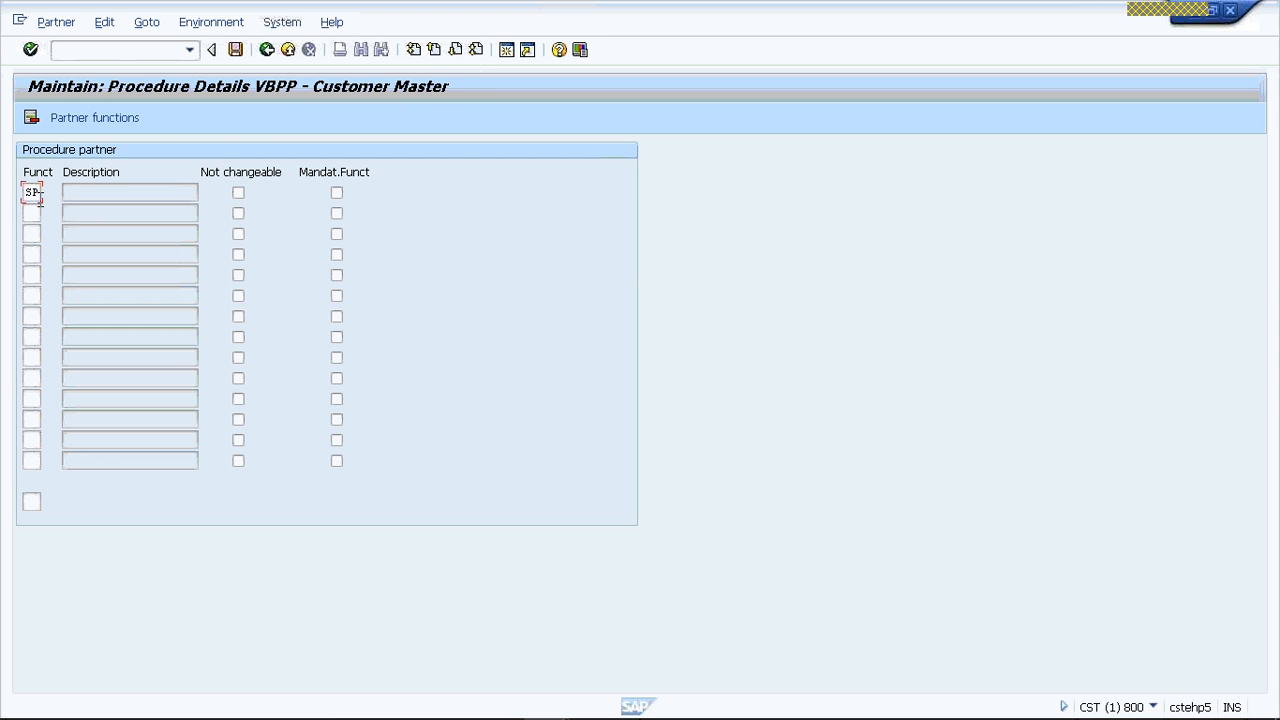
pyautogui.press('Tab')
pyautogui.press('space')
pyautogui.press('space')
pyautogui.press('Tab')
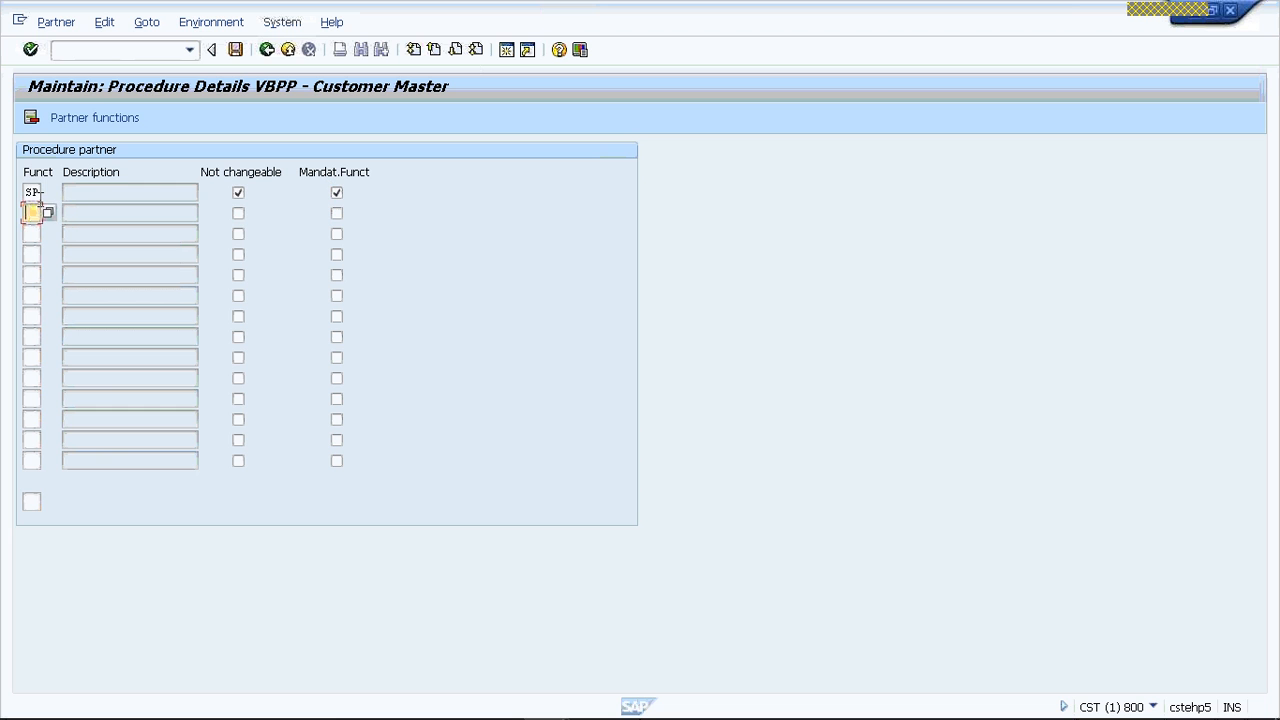
pyautogui.write('BP')
pyautogui.press('Tab')
pyautogui.press('Tab')
pyautogui.press('space')
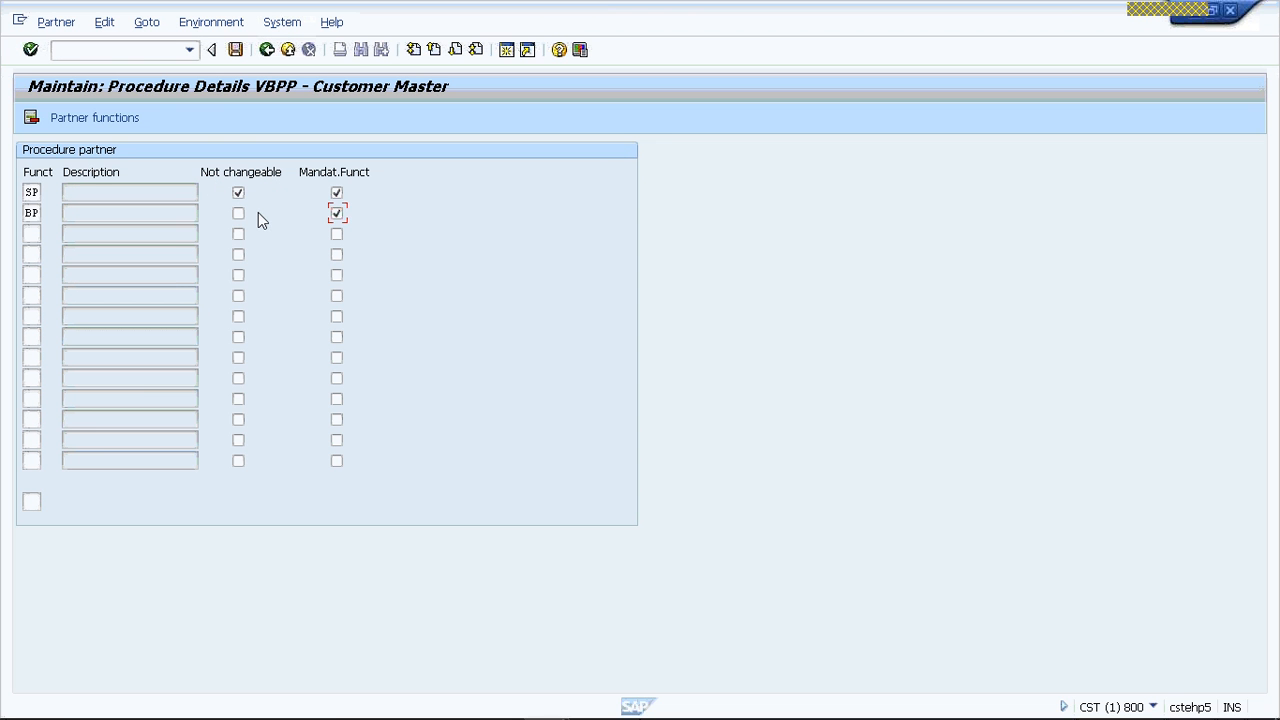
# - Switch to PowerPoint to check the bill-to party functions on the Partner Procedure slide, then switch back to SAP
pyautogui.moveTo(362, 717)
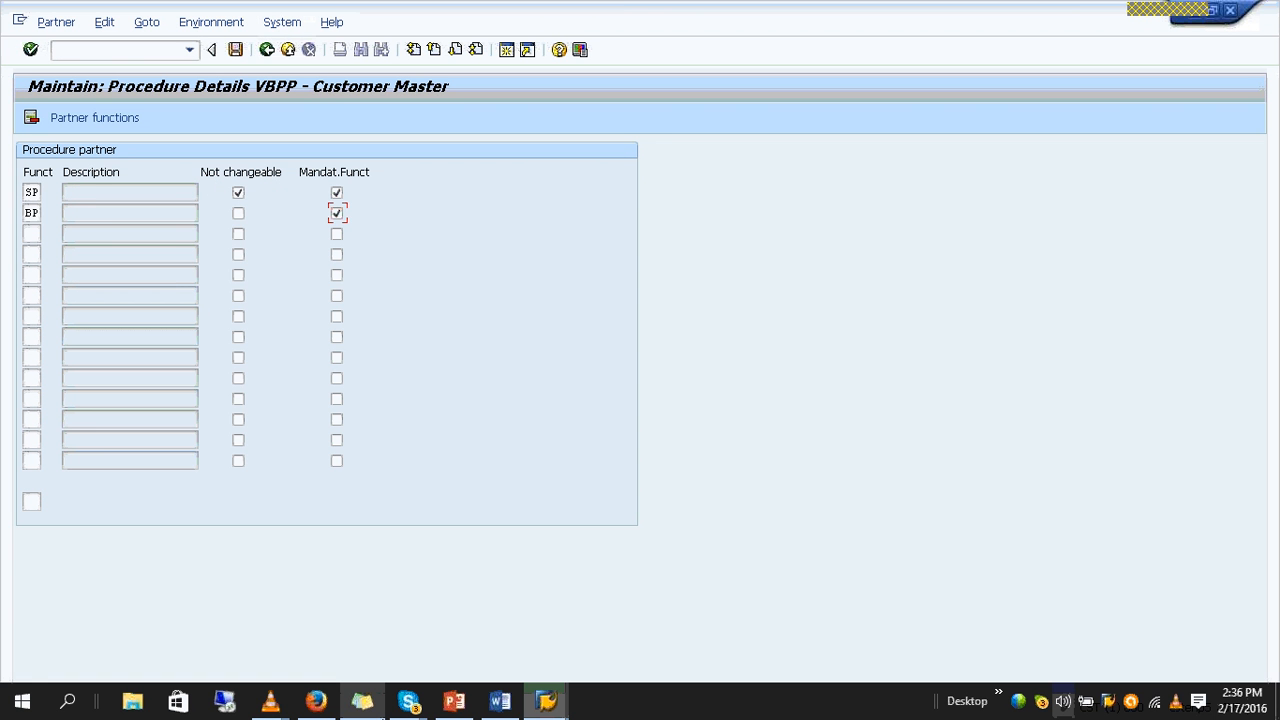
pyautogui.click(454, 701)
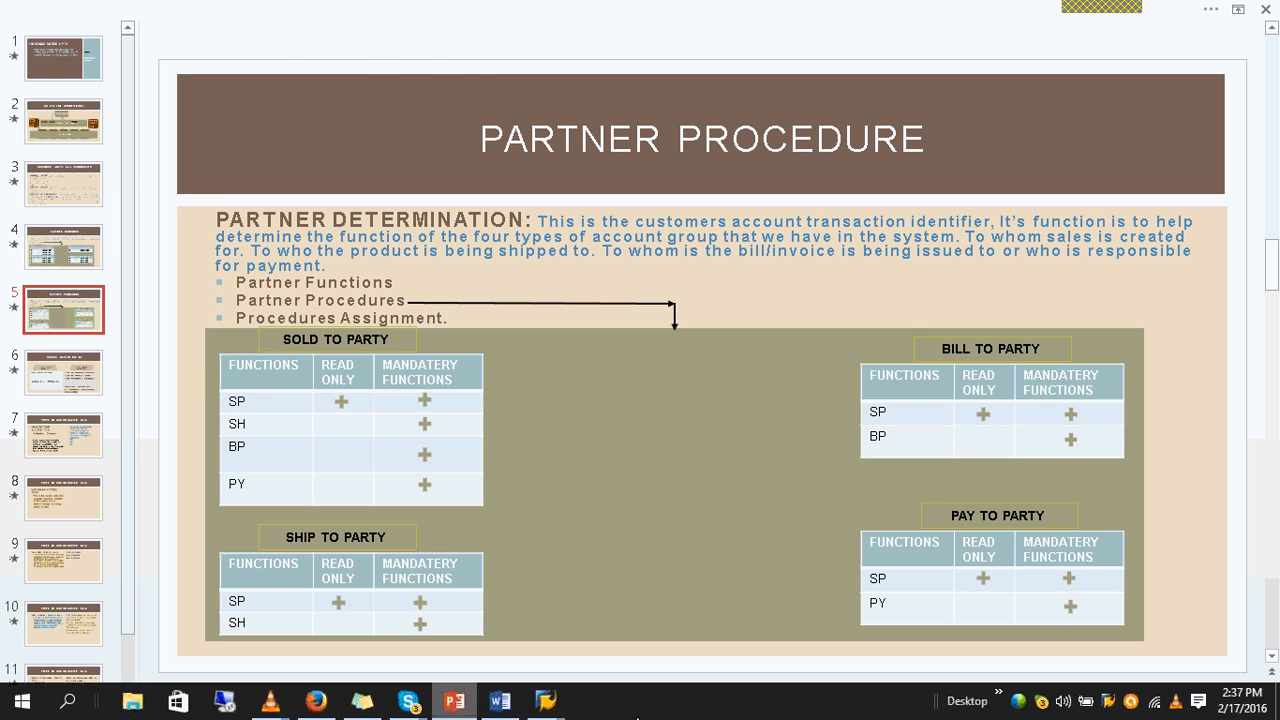
pyautogui.click(457, 703)
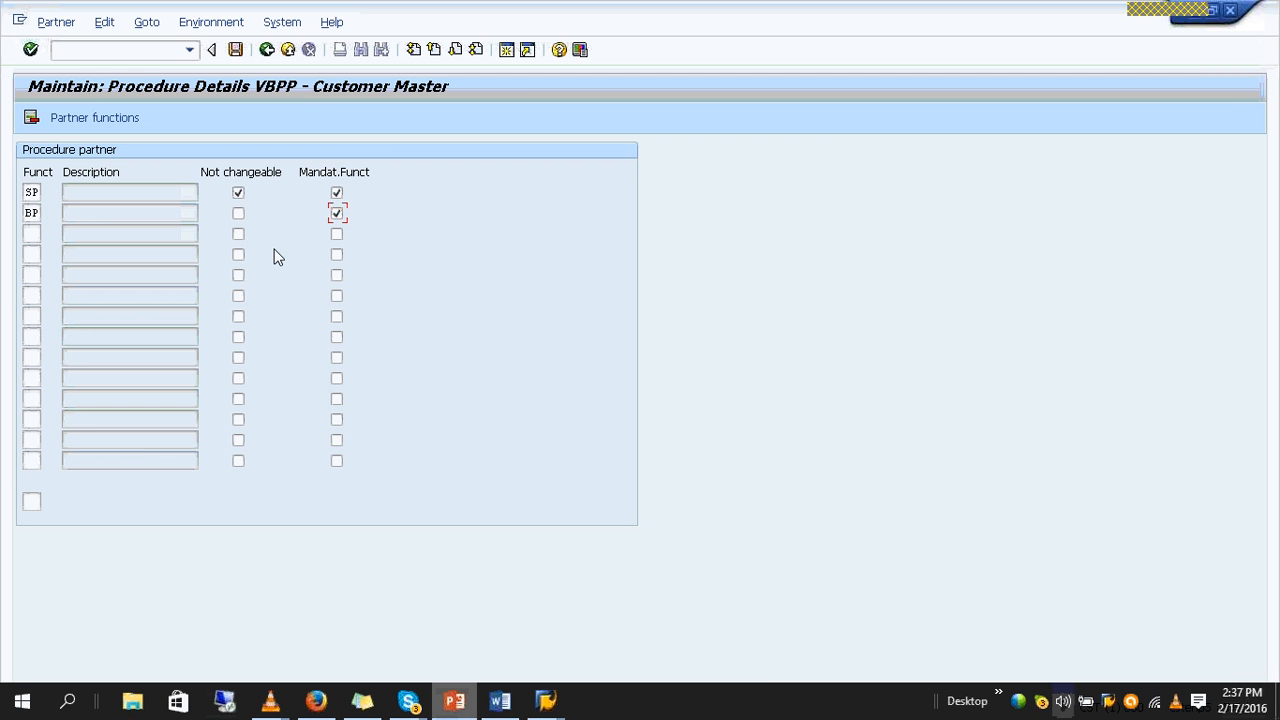
# - Confirm and save the partner functions of procedure VBPP and return to the procedure list
pyautogui.press('Return')
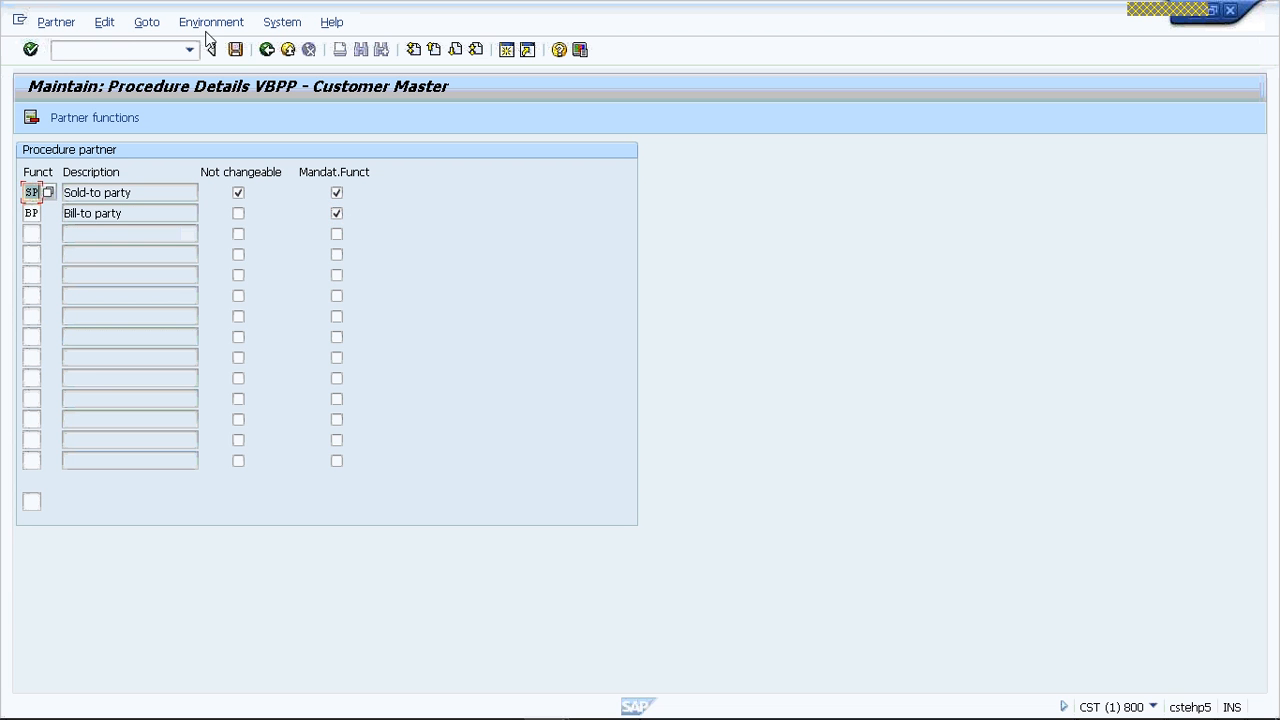
pyautogui.click(235, 50)
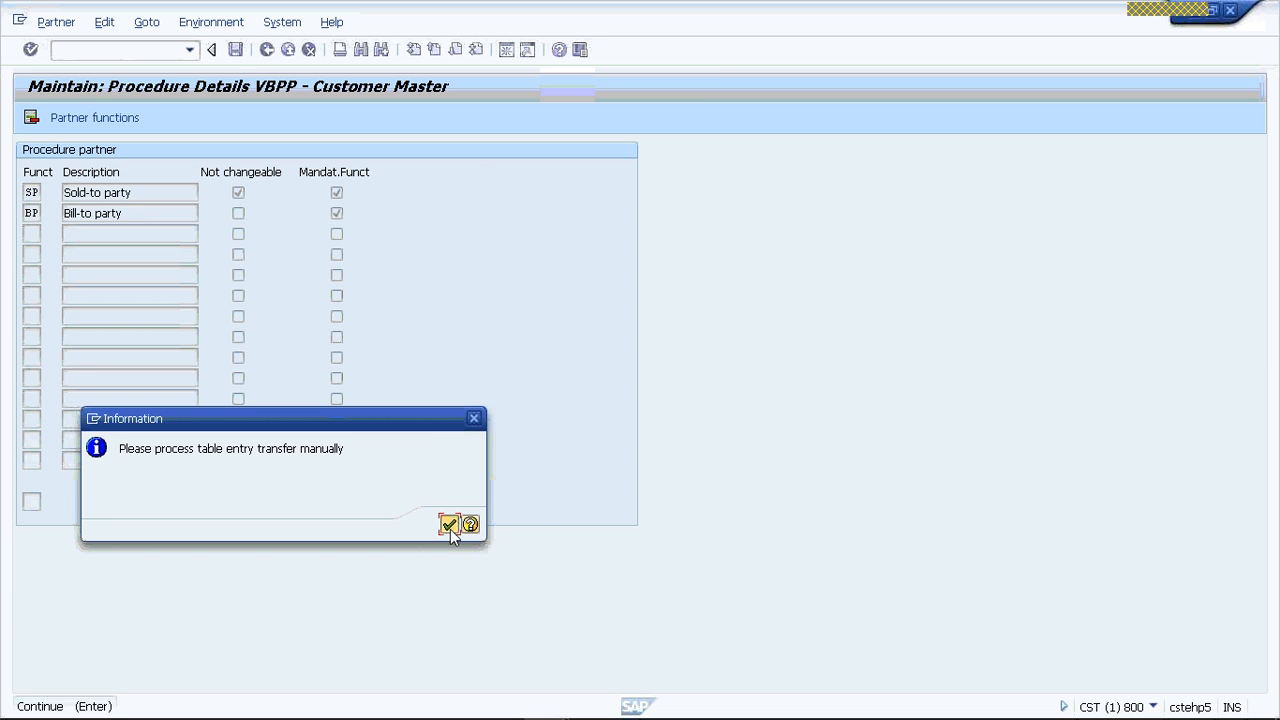
pyautogui.click(449, 526)
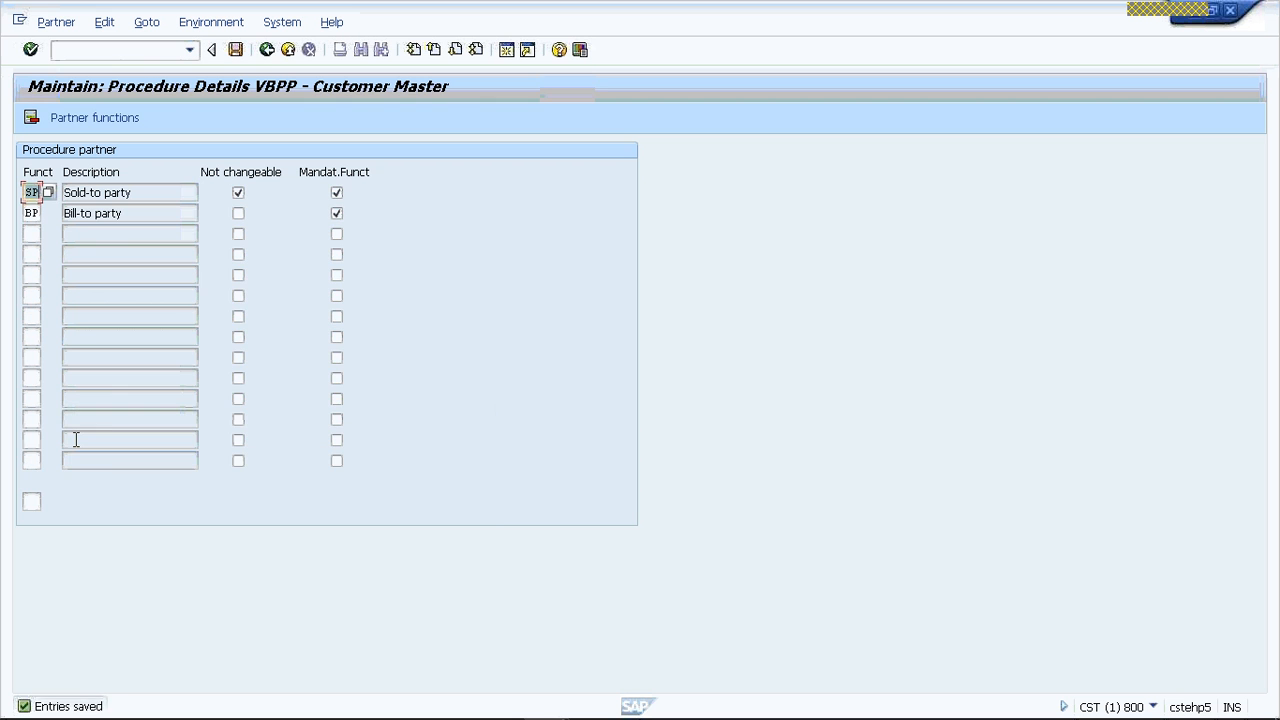
pyautogui.click(267, 50)
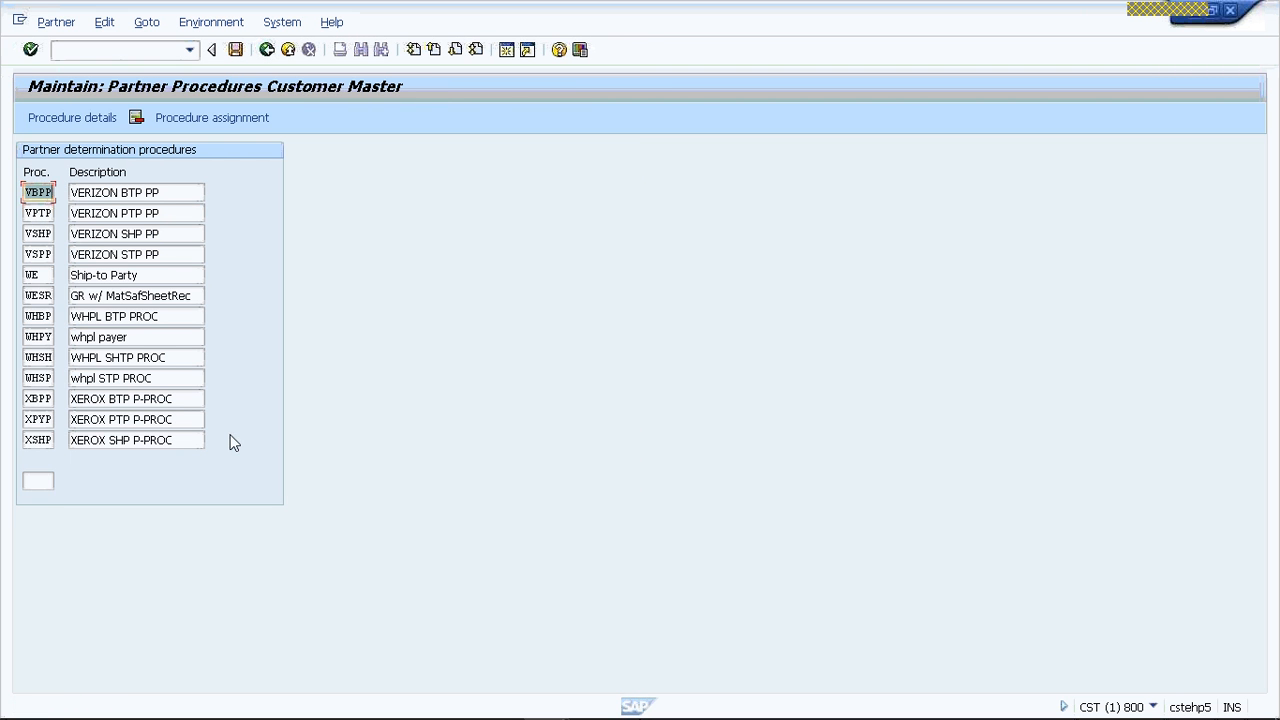
# - Position the procedure list at VPTP and open its procedure details
pyautogui.click(40, 483)
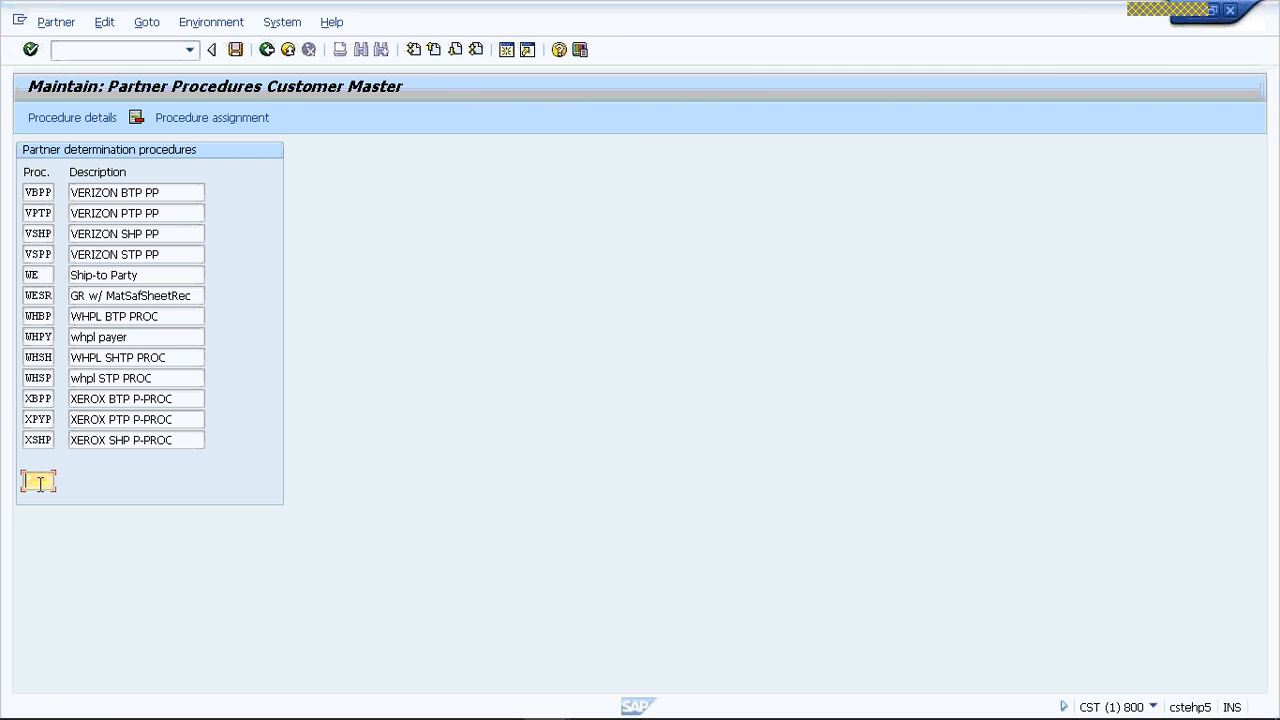
pyautogui.write('V')
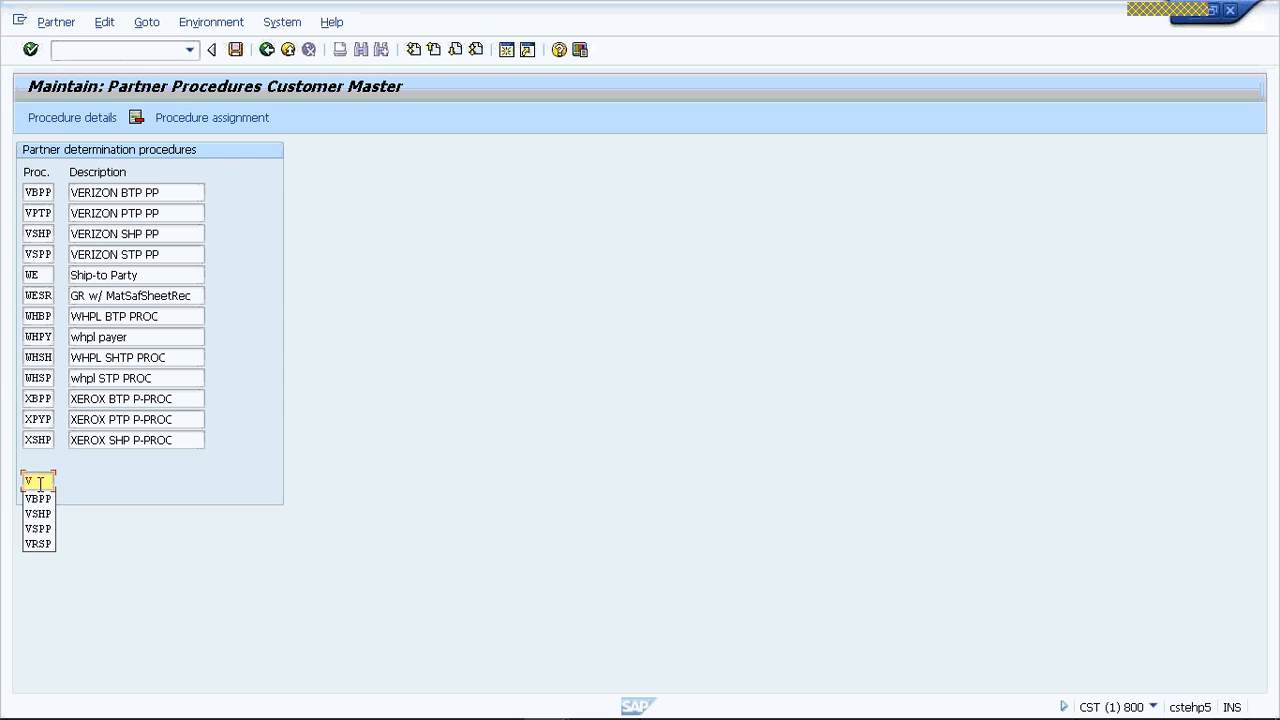
pyautogui.write('PTP')
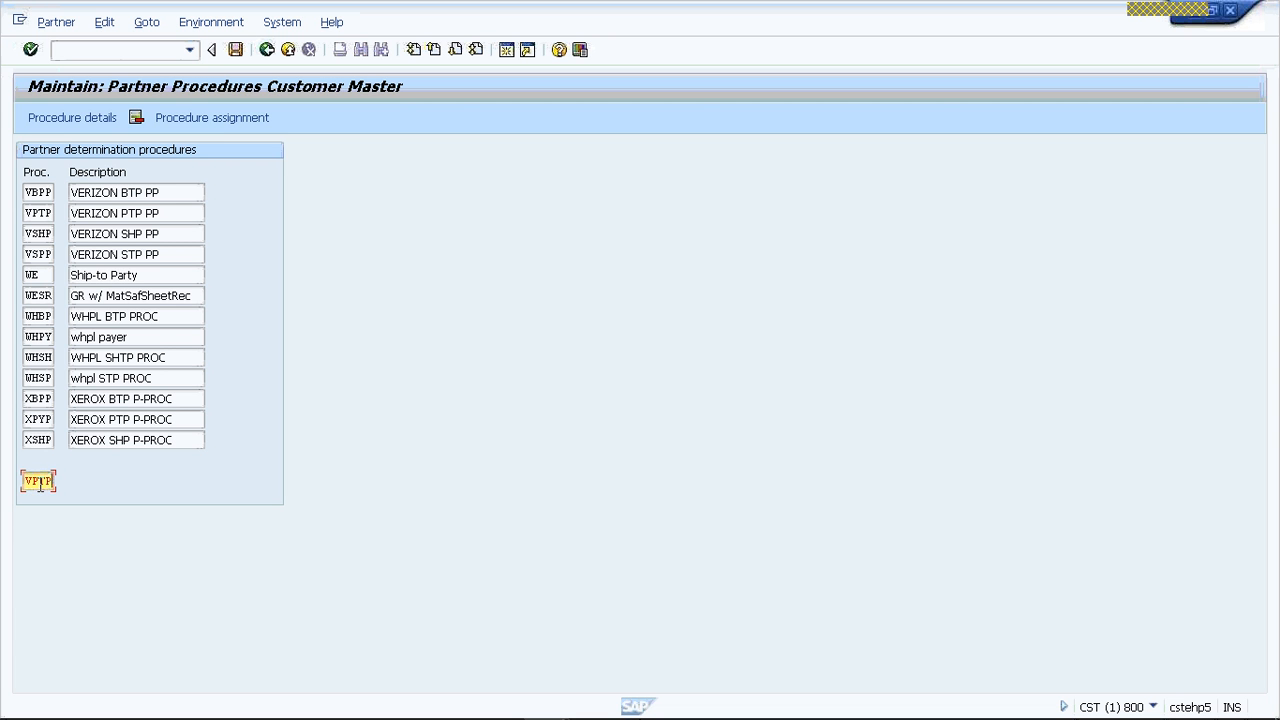
pyautogui.press('Return')
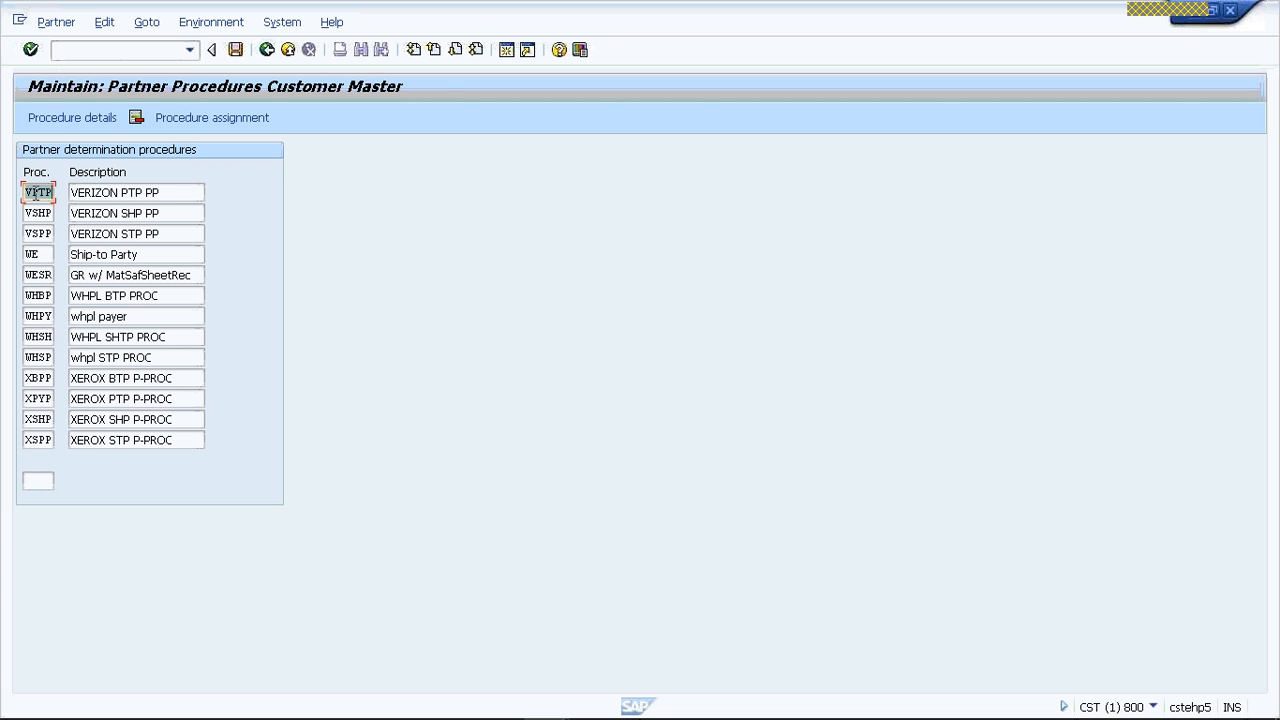
pyautogui.doubleClick(45, 192)
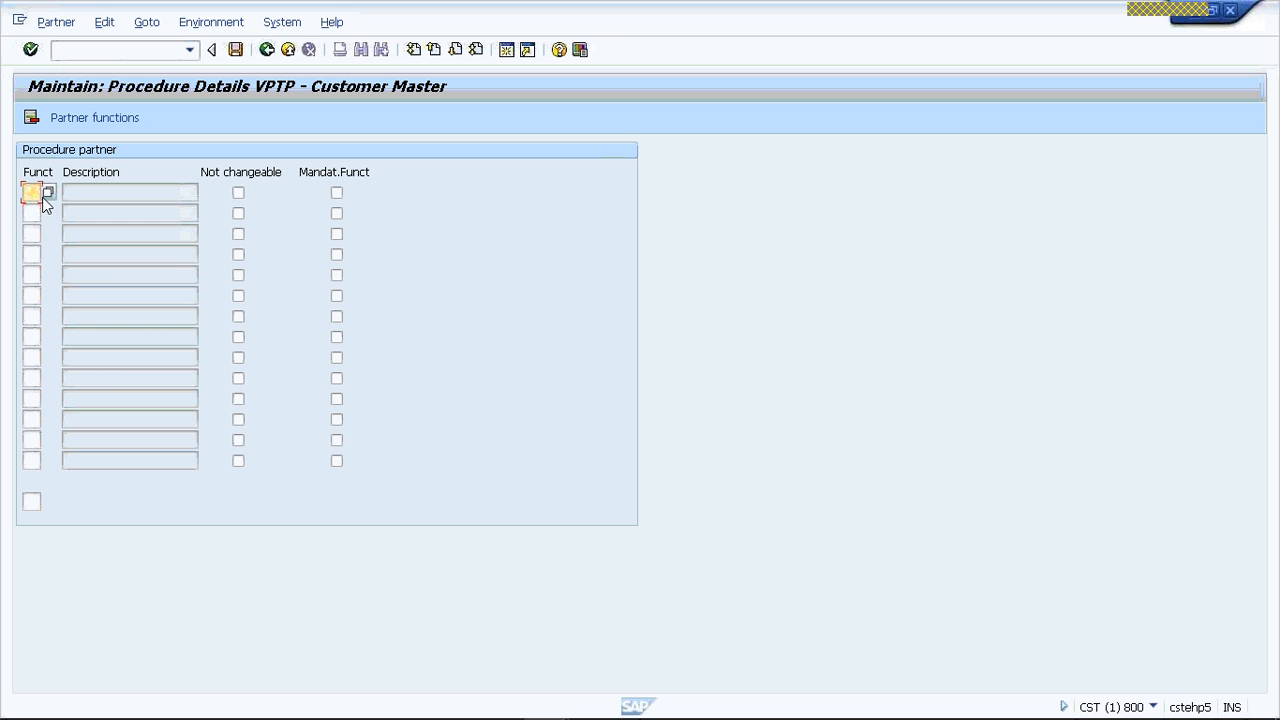
# - Enter function SP as not changeable and mandatory, and function PY as mandatory only, in procedure VPTP
pyautogui.write('SP')
pyautogui.press('space')
pyautogui.press('Tab')
pyautogui.press('space')
pyautogui.press('Tab')
pyautogui.write('P')
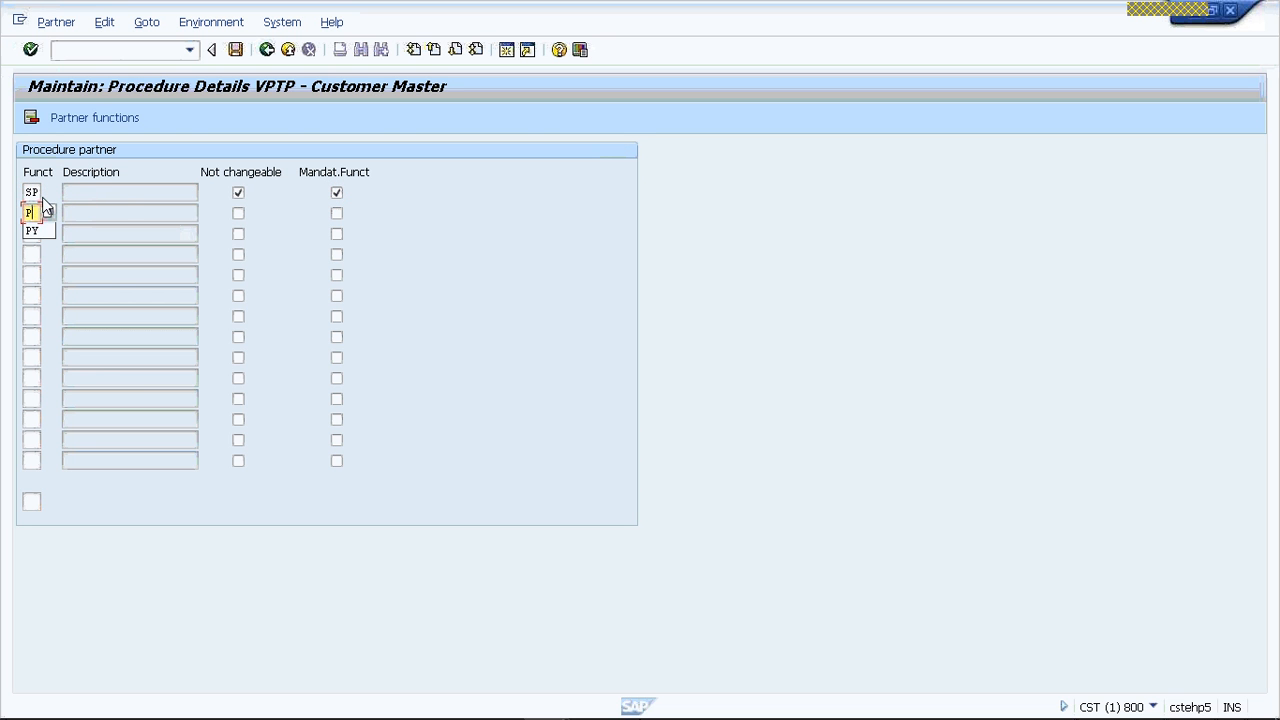
pyautogui.write('Y')
pyautogui.press('Tab')
pyautogui.press('Tab')
pyautogui.press('space')
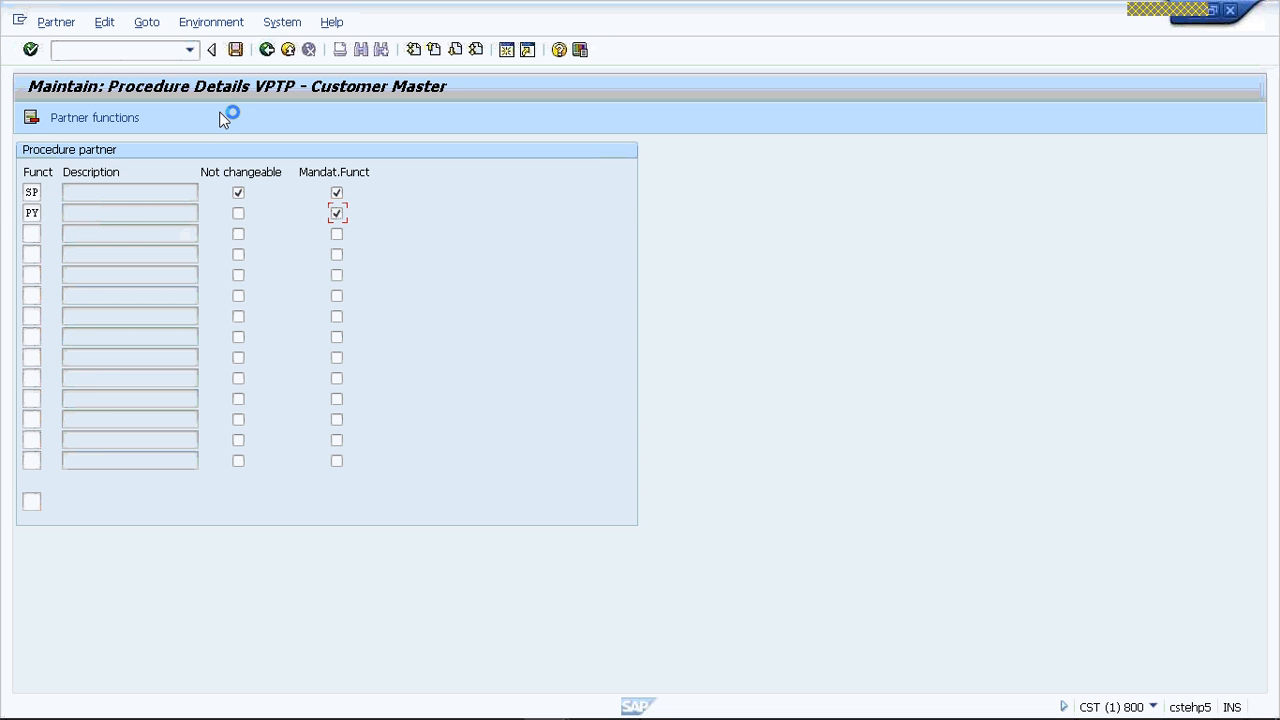
# - Save the partner functions of procedure VPTP and return to the procedure list
pyautogui.click(235, 50)
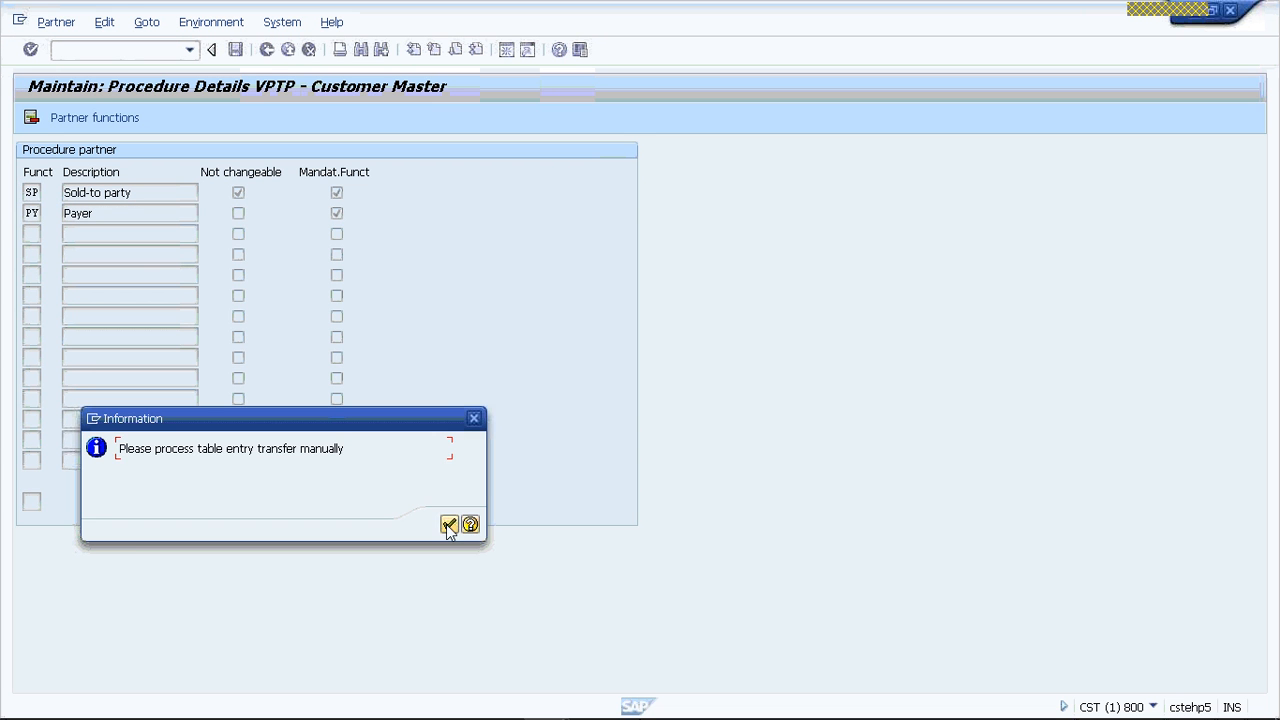
pyautogui.click(449, 525)
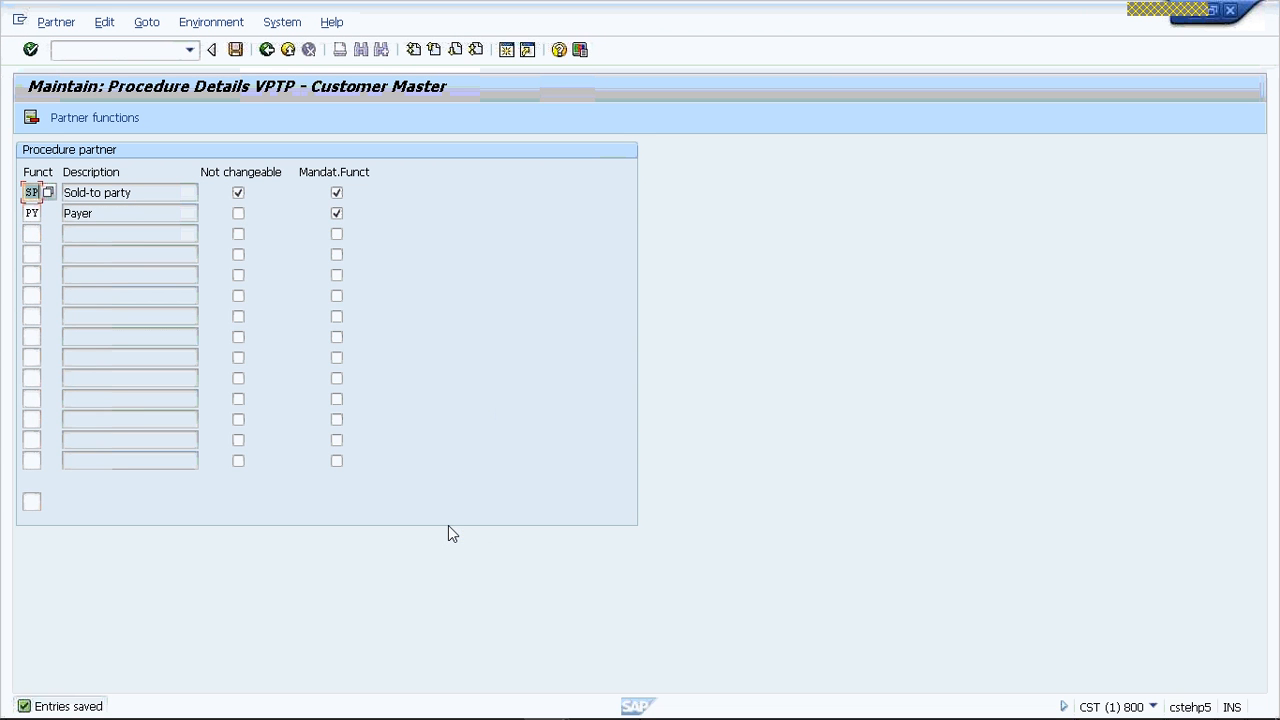
pyautogui.click(267, 50)
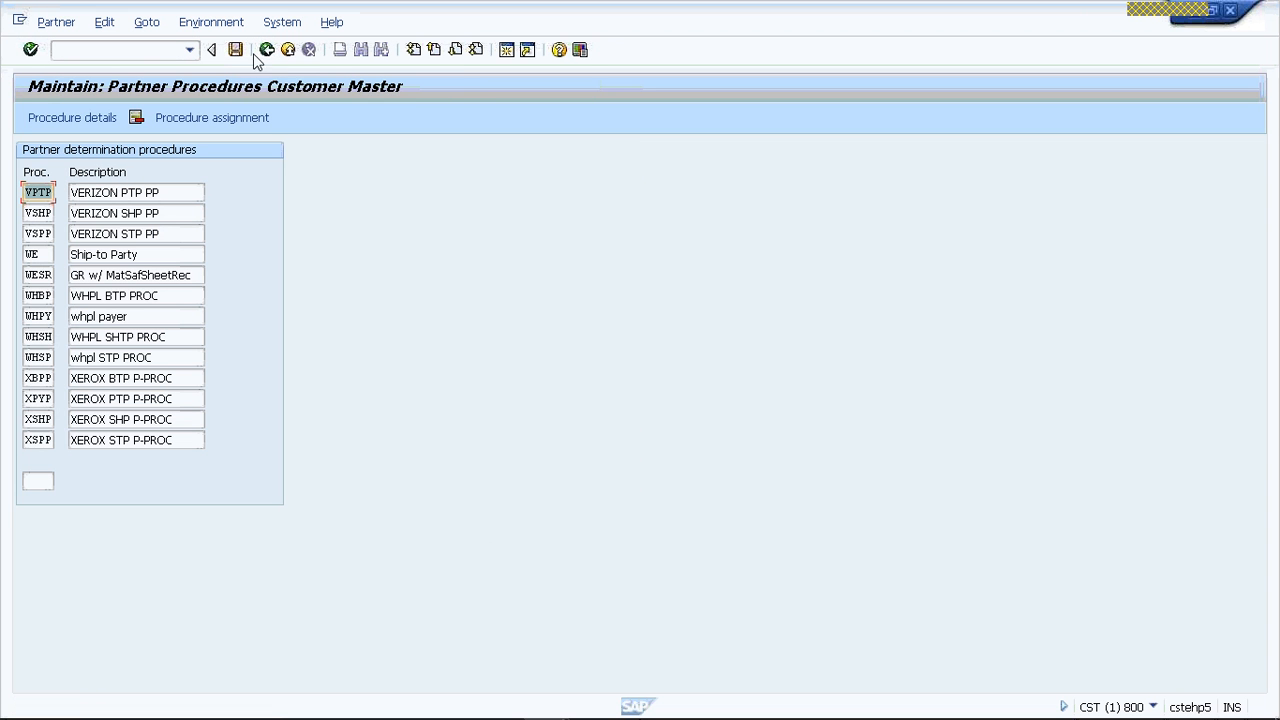
# - Review the partner functions assigned in procedures VSPP, VSHP and VBPP
pyautogui.doubleClick(44, 231)
pyautogui.click(267, 52)
pyautogui.click(37, 213)
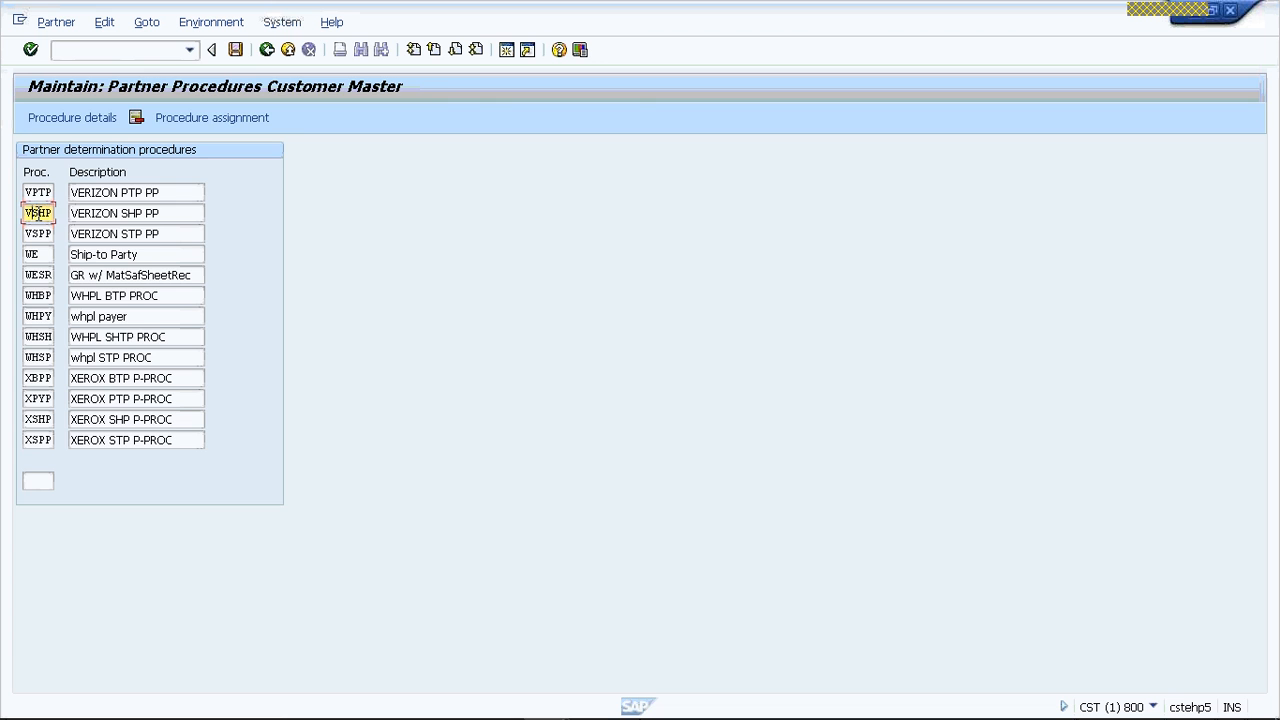
pyautogui.doubleClick(38, 213)
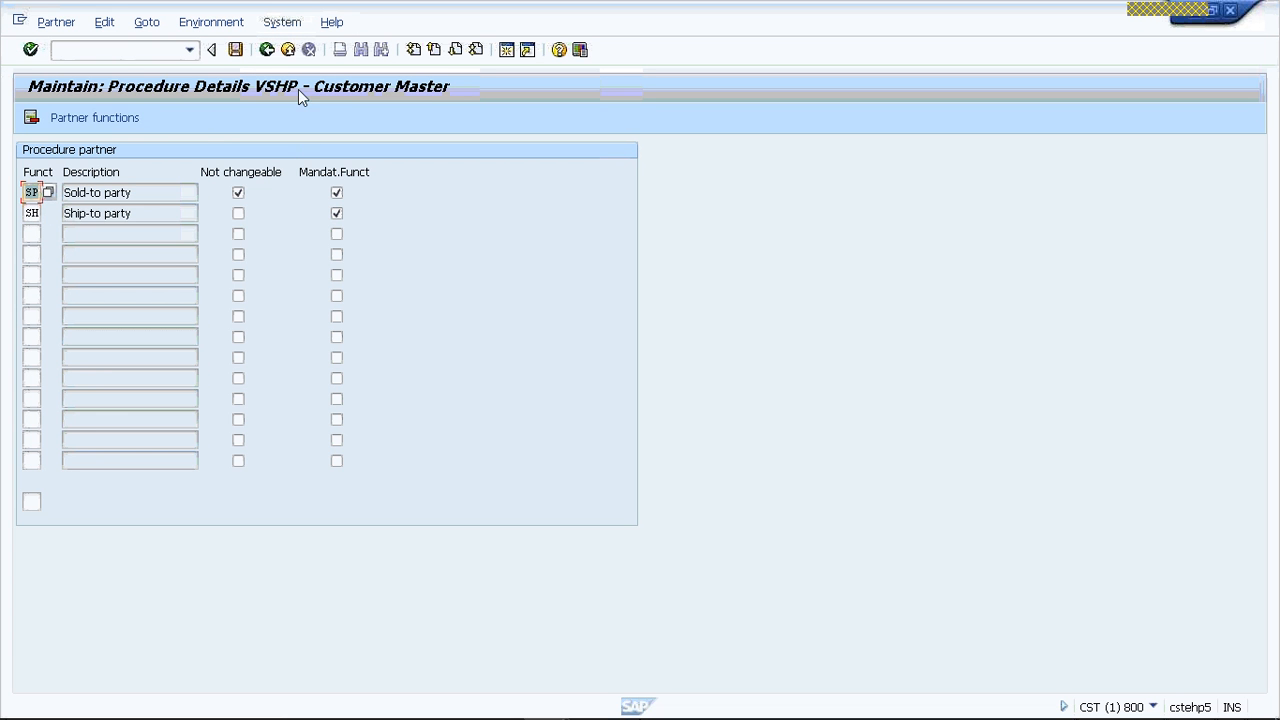
pyautogui.press('F3')
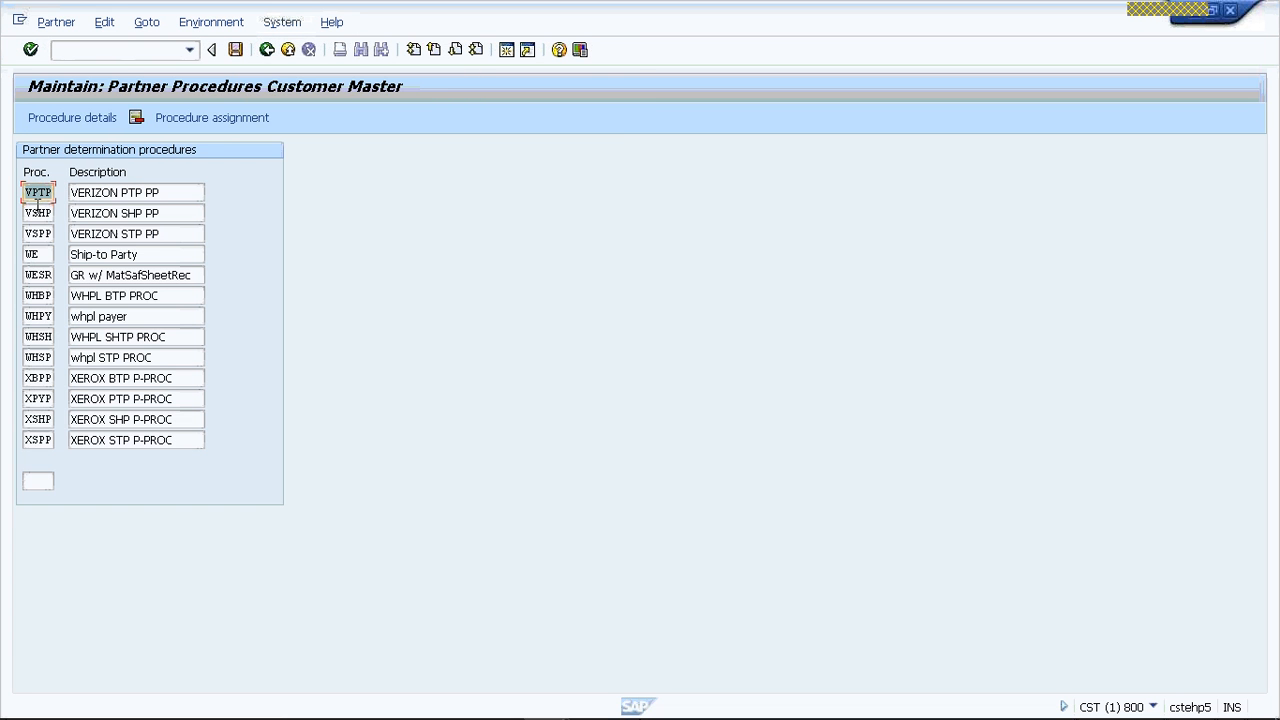
pyautogui.click(436, 50)
pyautogui.doubleClick(37, 441)
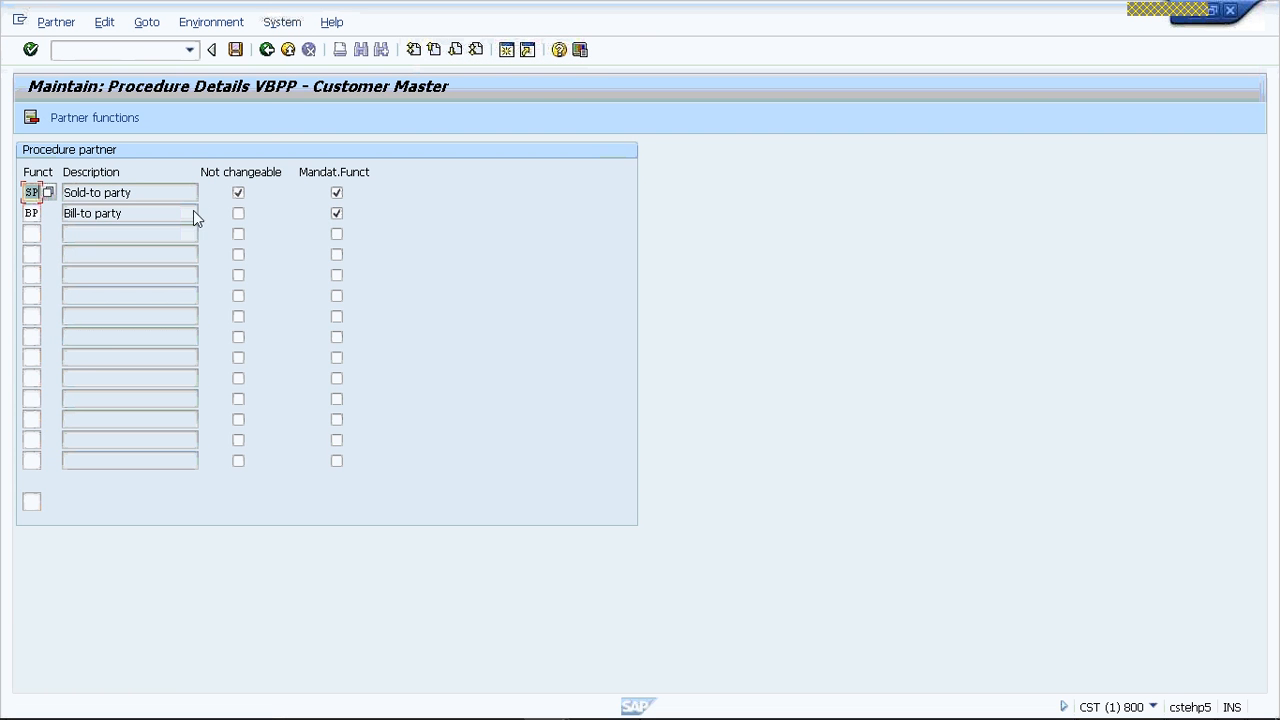
# - Save the partner functions of procedure VBPP and leave partner determination maintenance for the SAP Easy Access screen
pyautogui.click(237, 52)
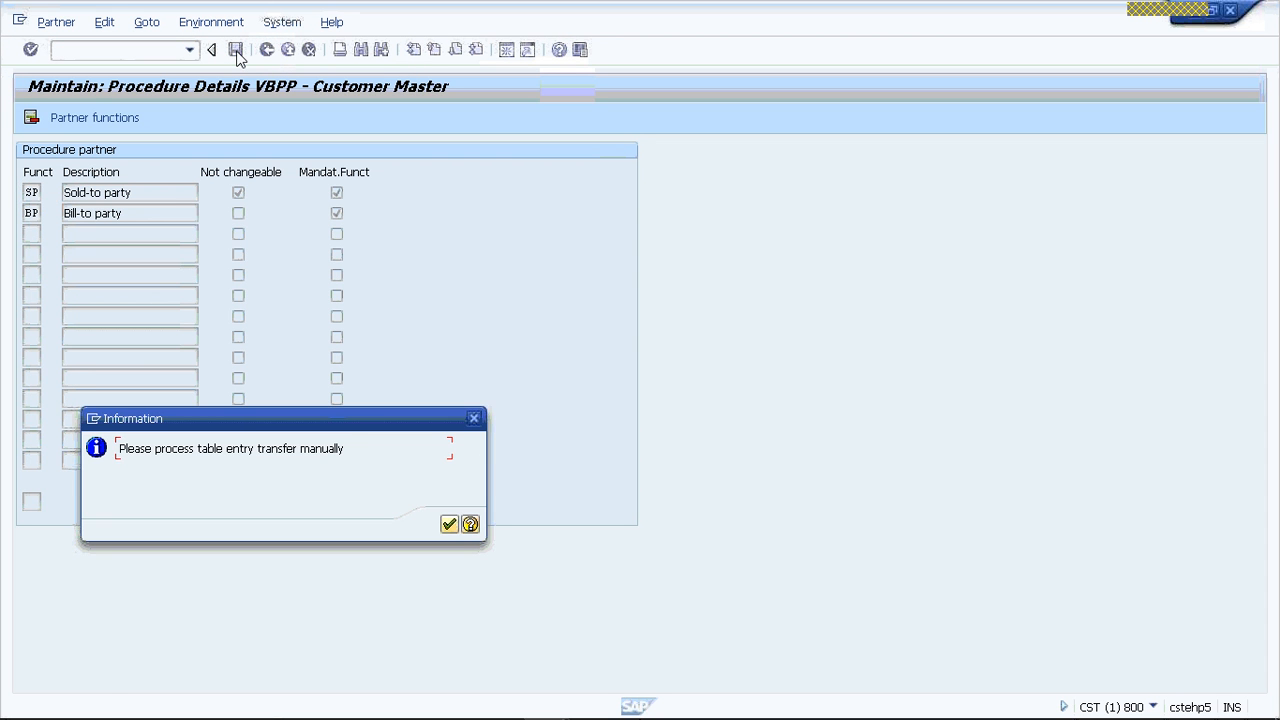
pyautogui.click(450, 524)
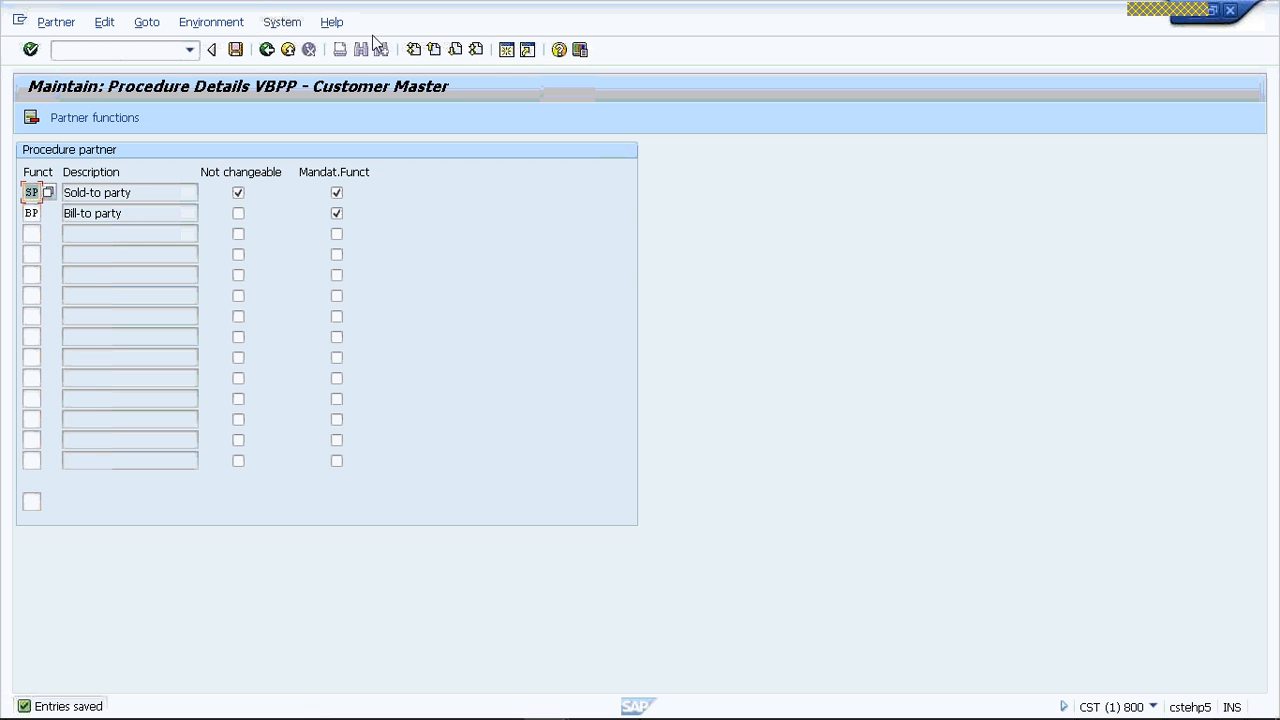
pyautogui.click(267, 50)
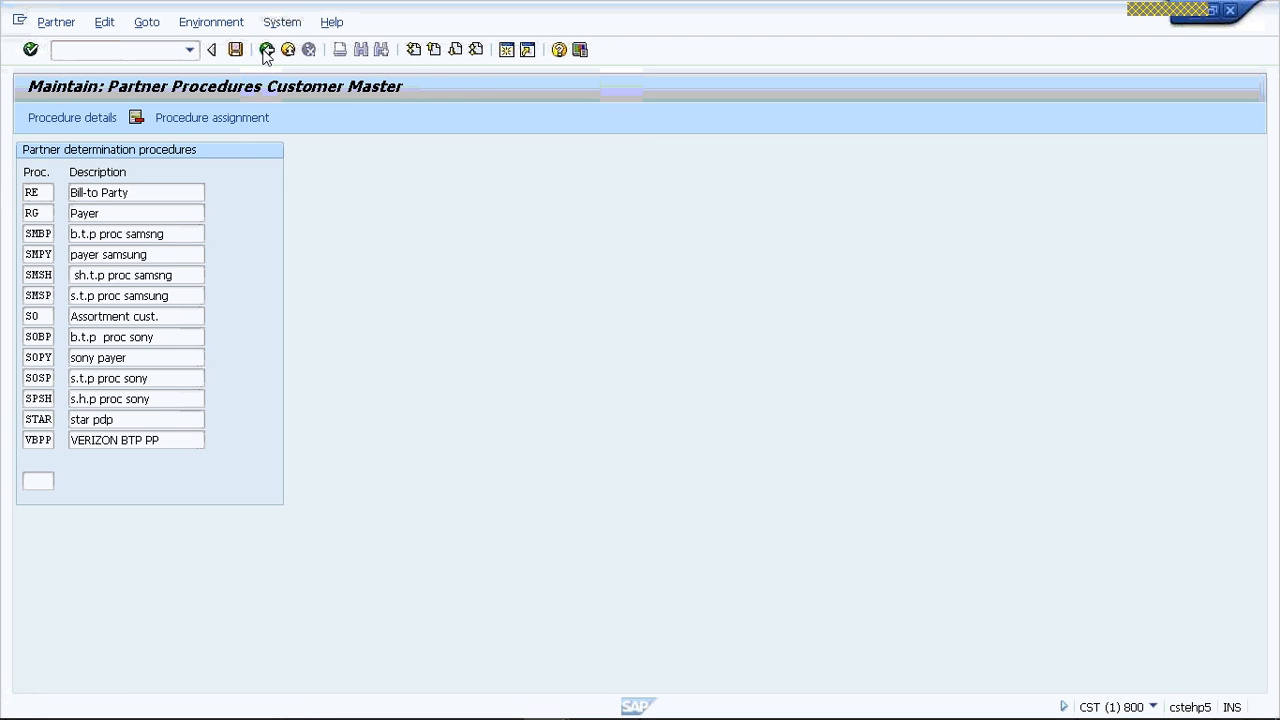
pyautogui.click(267, 50)
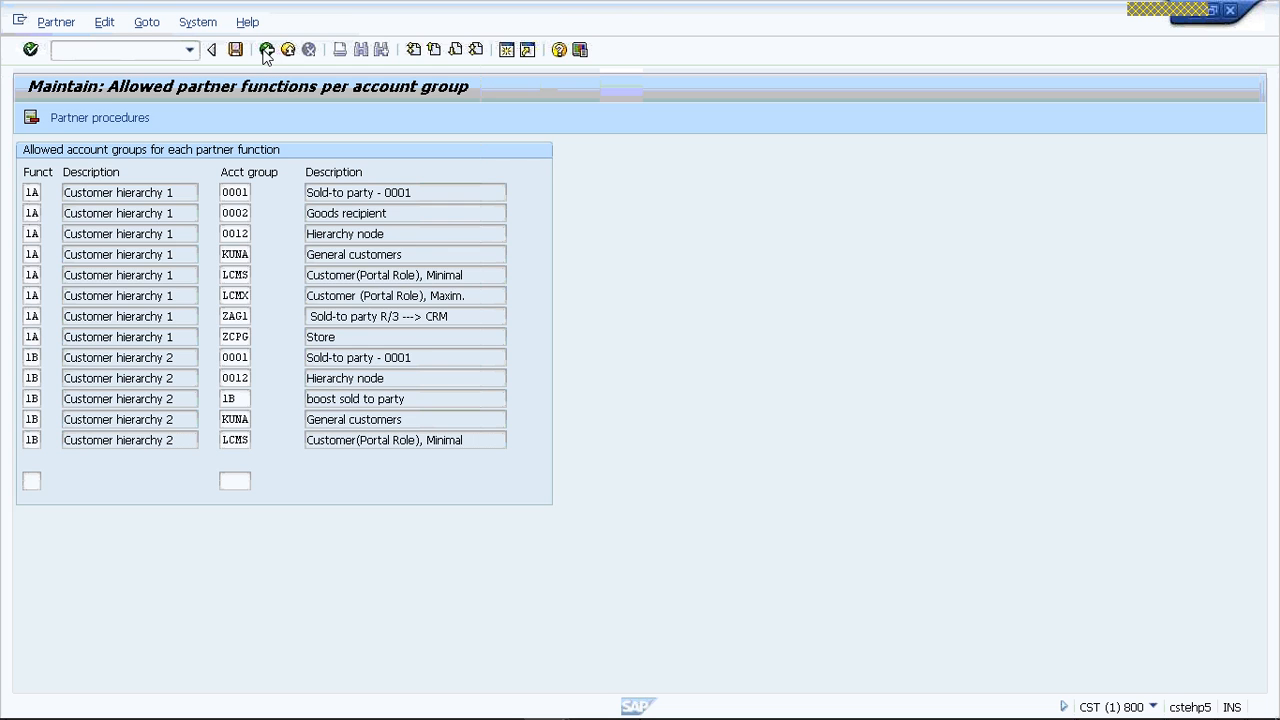
pyautogui.click(267, 50)
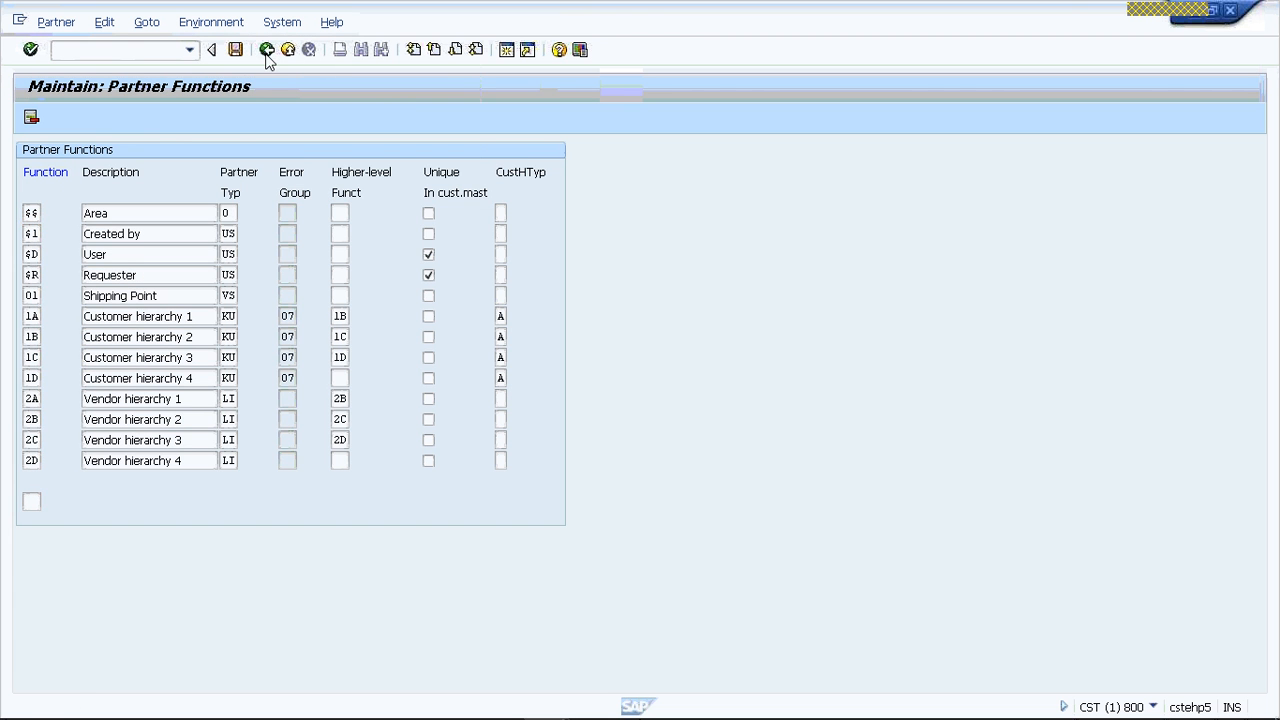
pyautogui.click(267, 52)
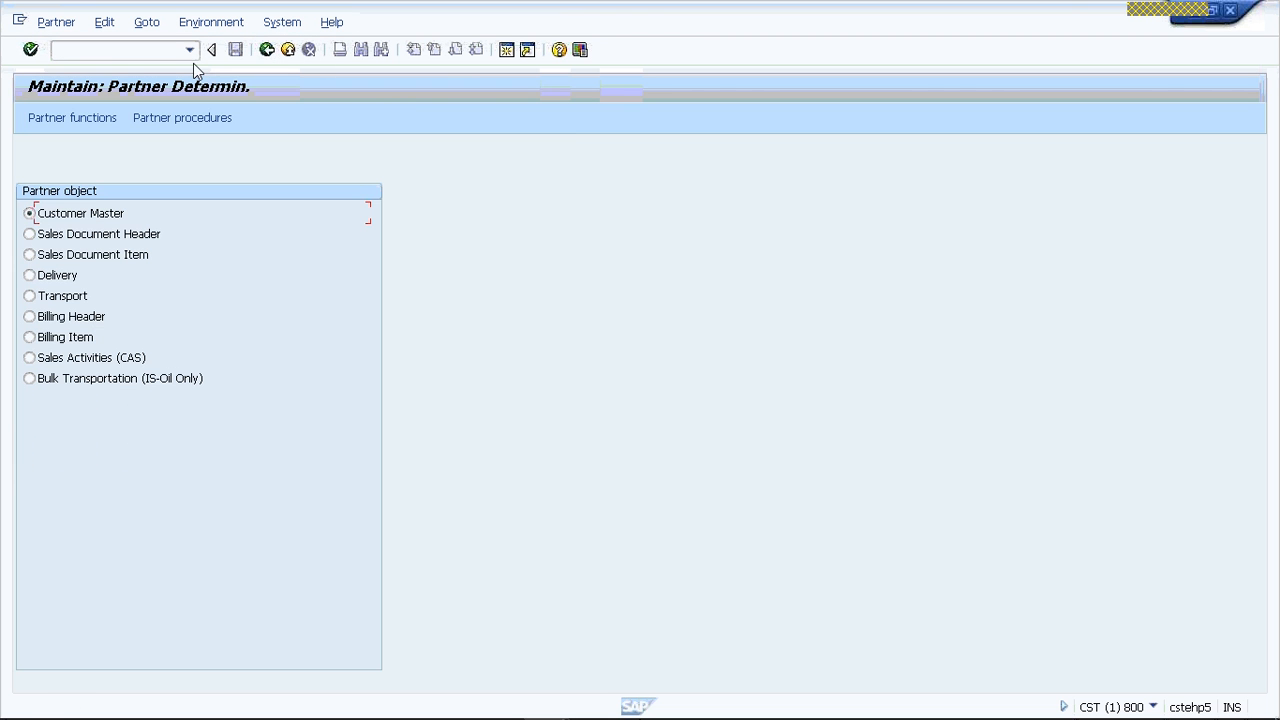
pyautogui.click(288, 50)
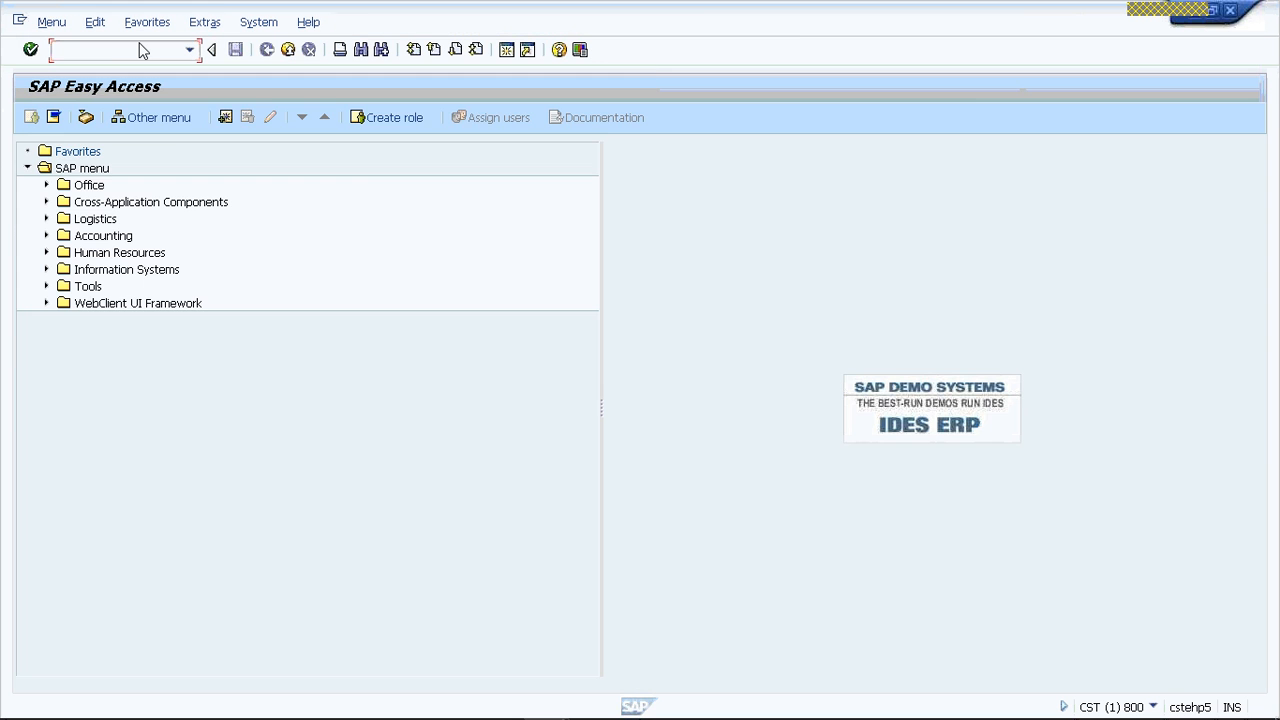
# - Start transaction VD02 and open the sales area data of the prefilled customer for change
pyautogui.write('VD01')
pyautogui.press('BackSpace')
pyautogui.write('2')
pyautogui.press('Return')
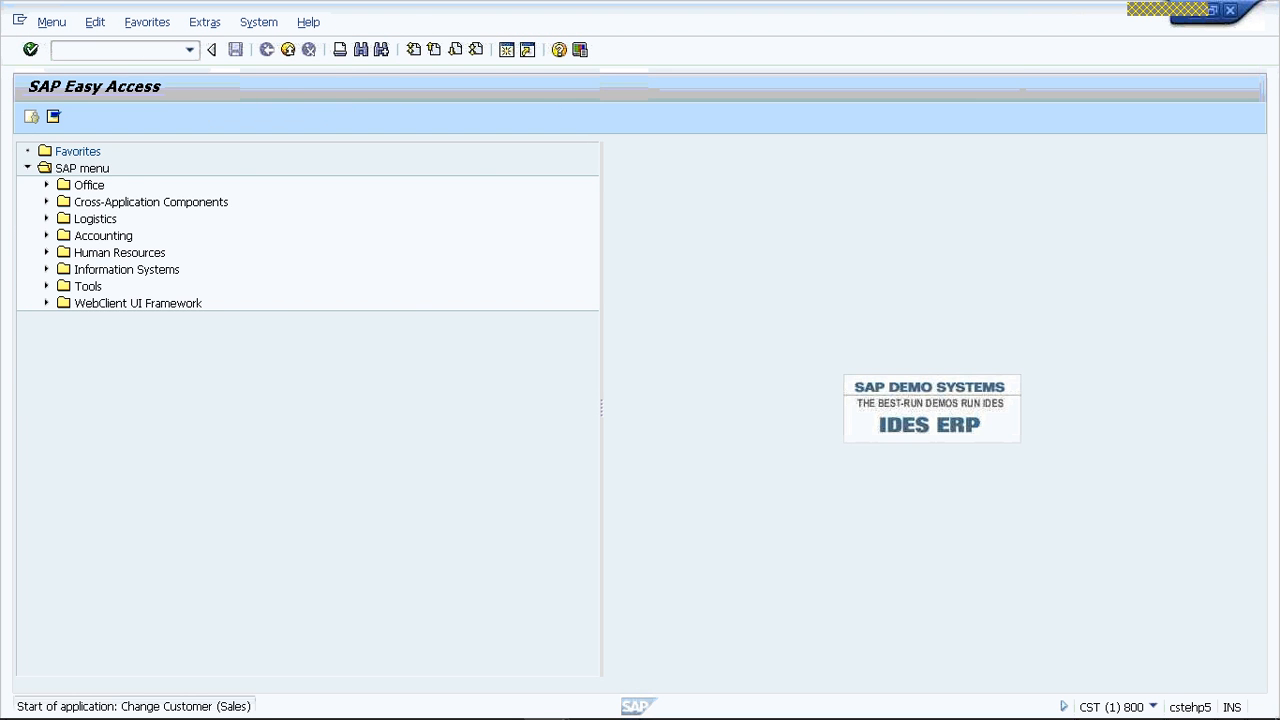
pyautogui.click(264, 186)
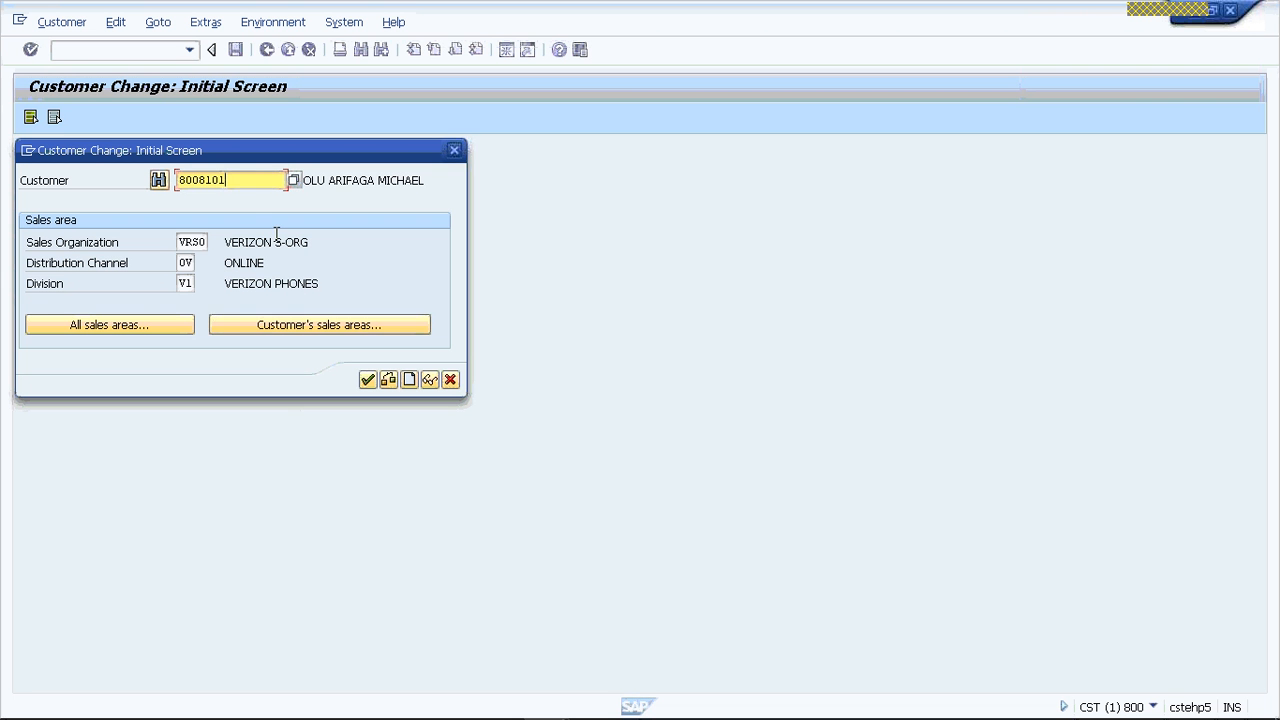
pyautogui.press('Return')
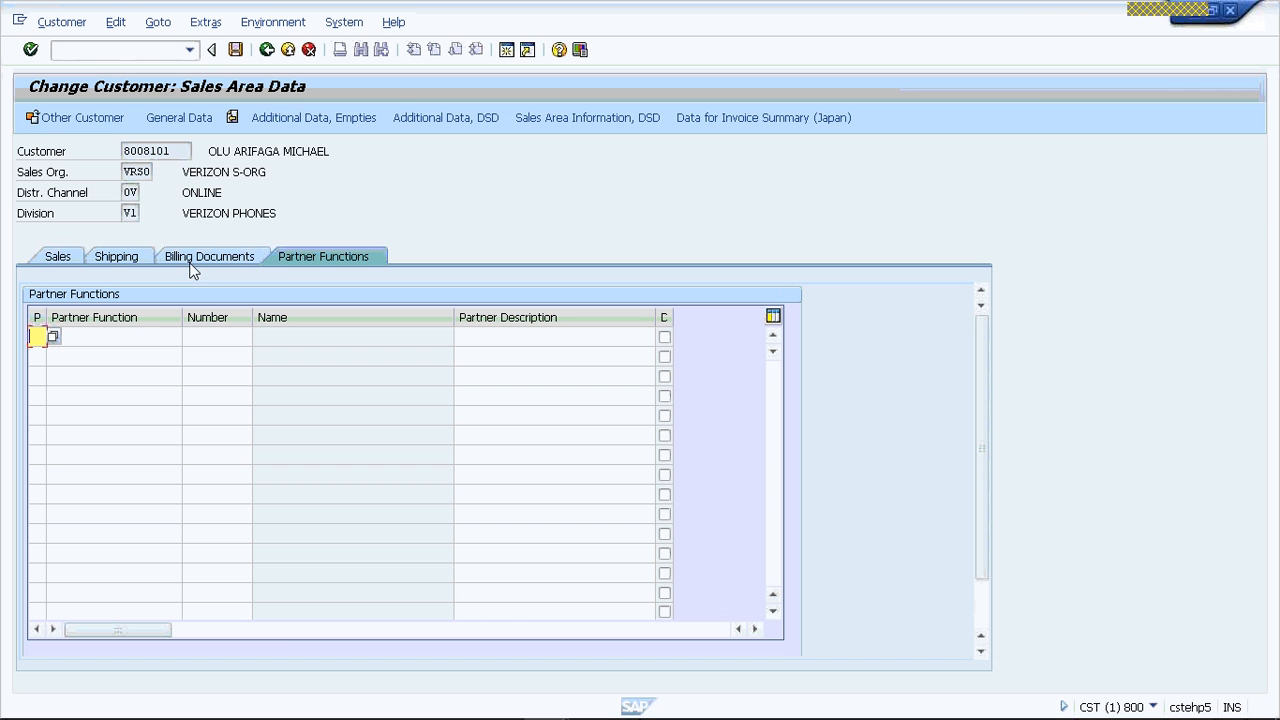
# - Examine the customer's partner functions, sales data and general address data, including the available titles
pyautogui.click(209, 256)
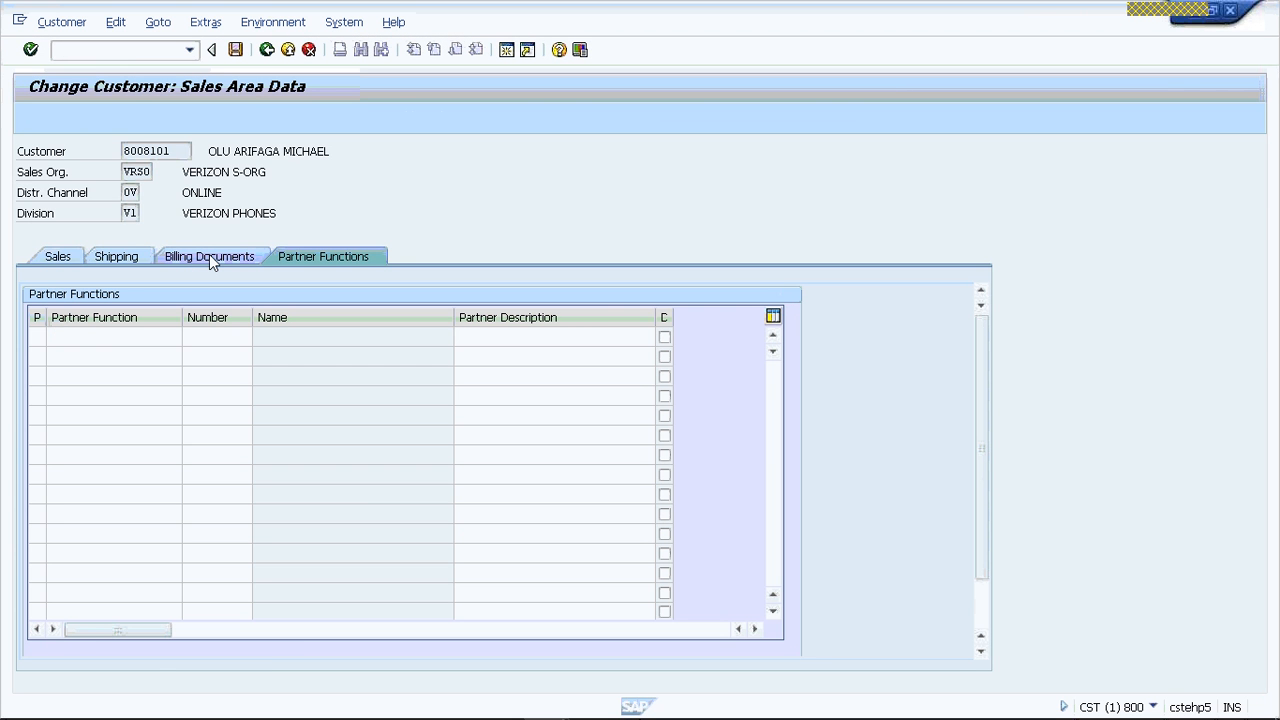
pyautogui.click(307, 256)
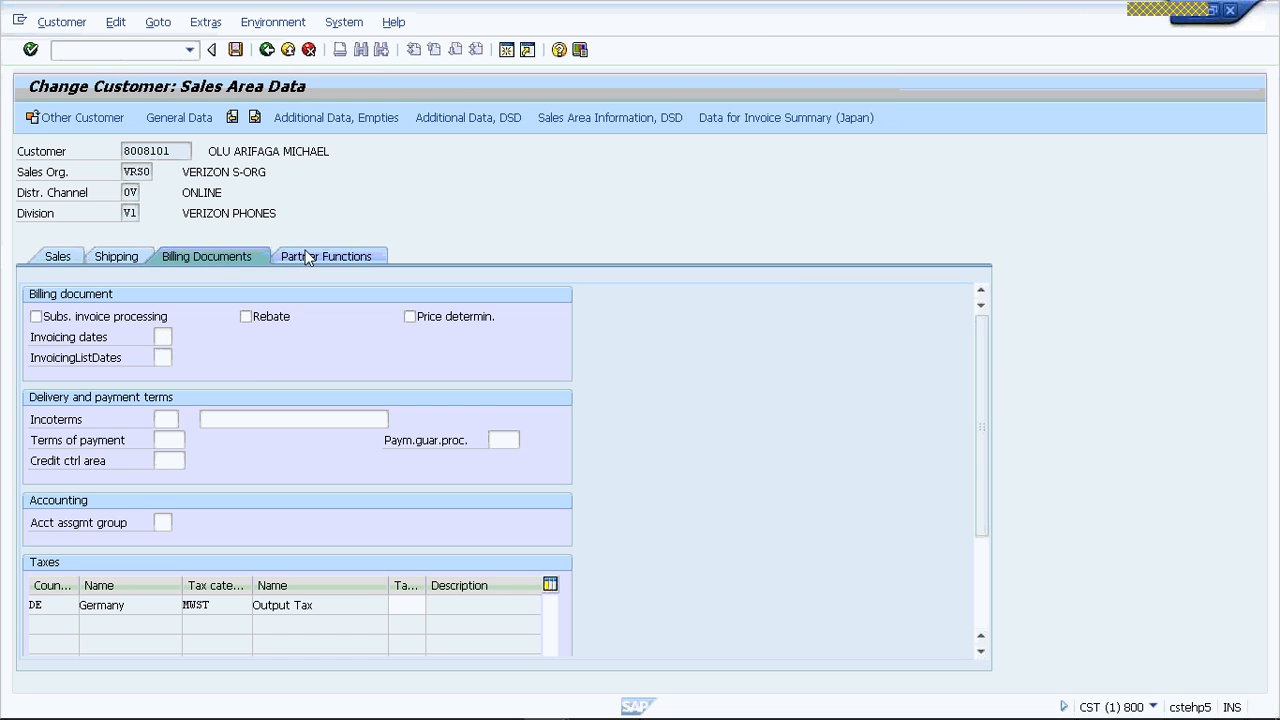
pyautogui.click(58, 258)
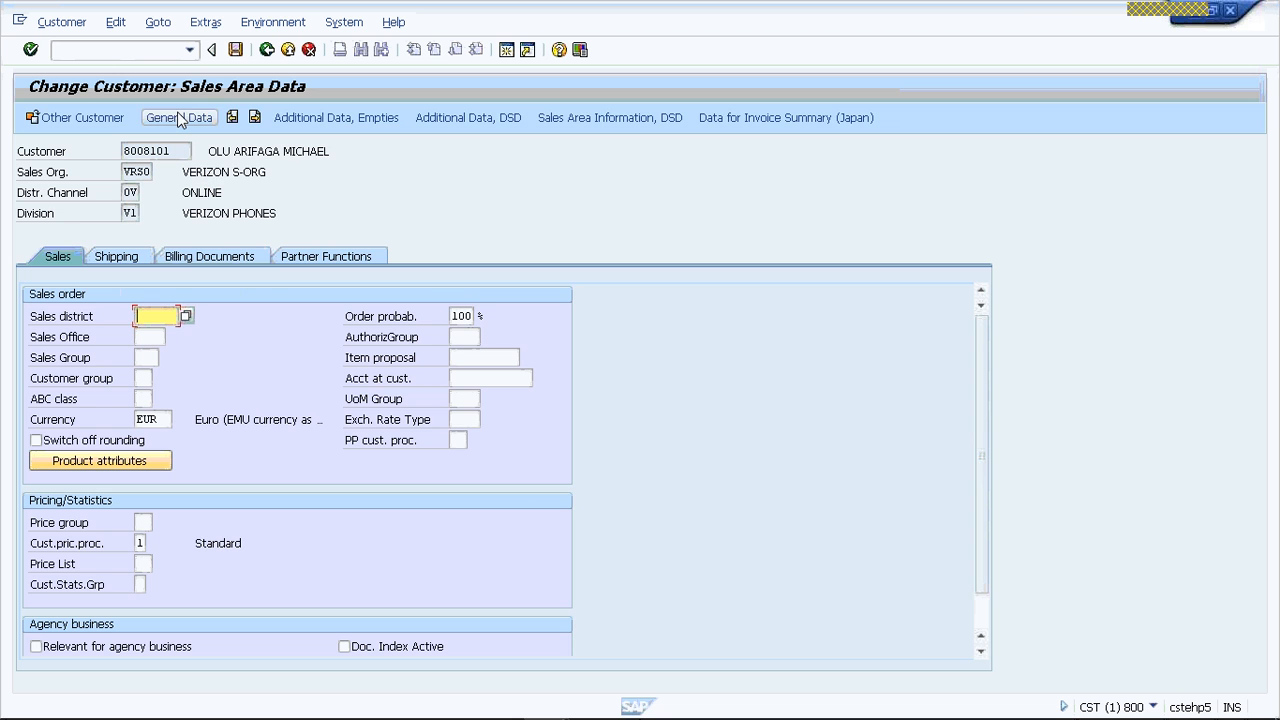
pyautogui.click(180, 118)
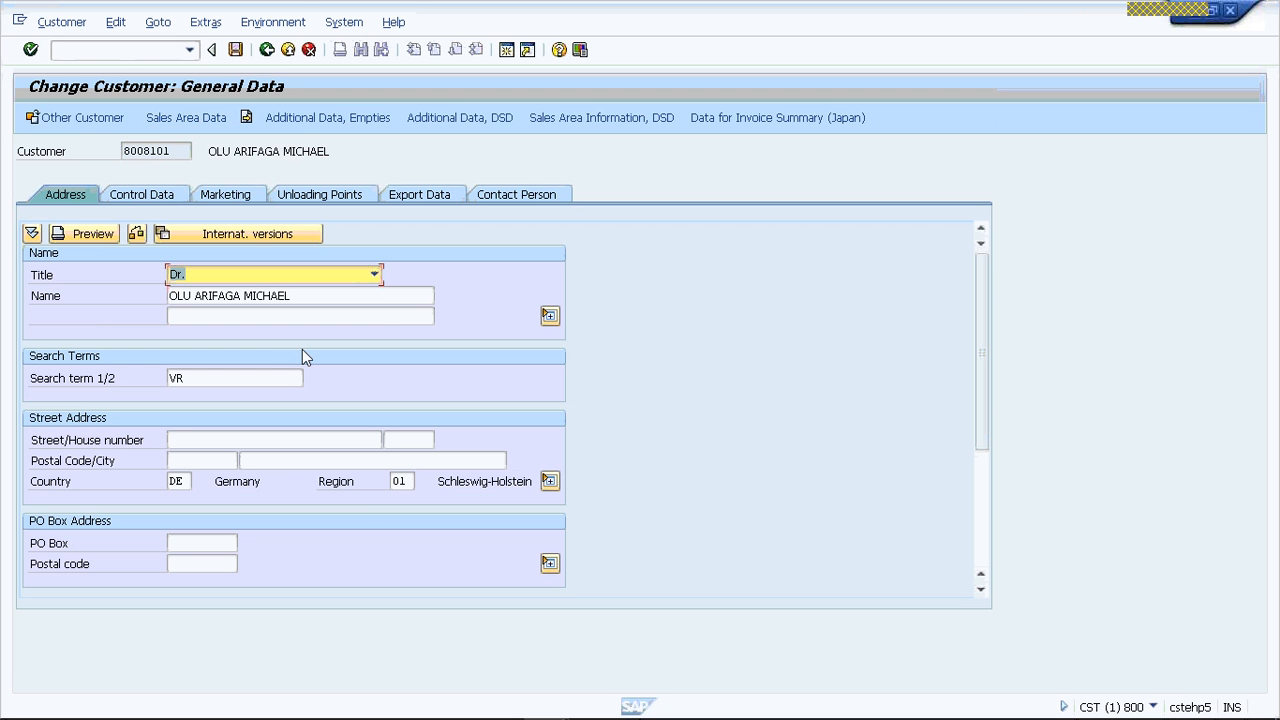
pyautogui.press('F4')
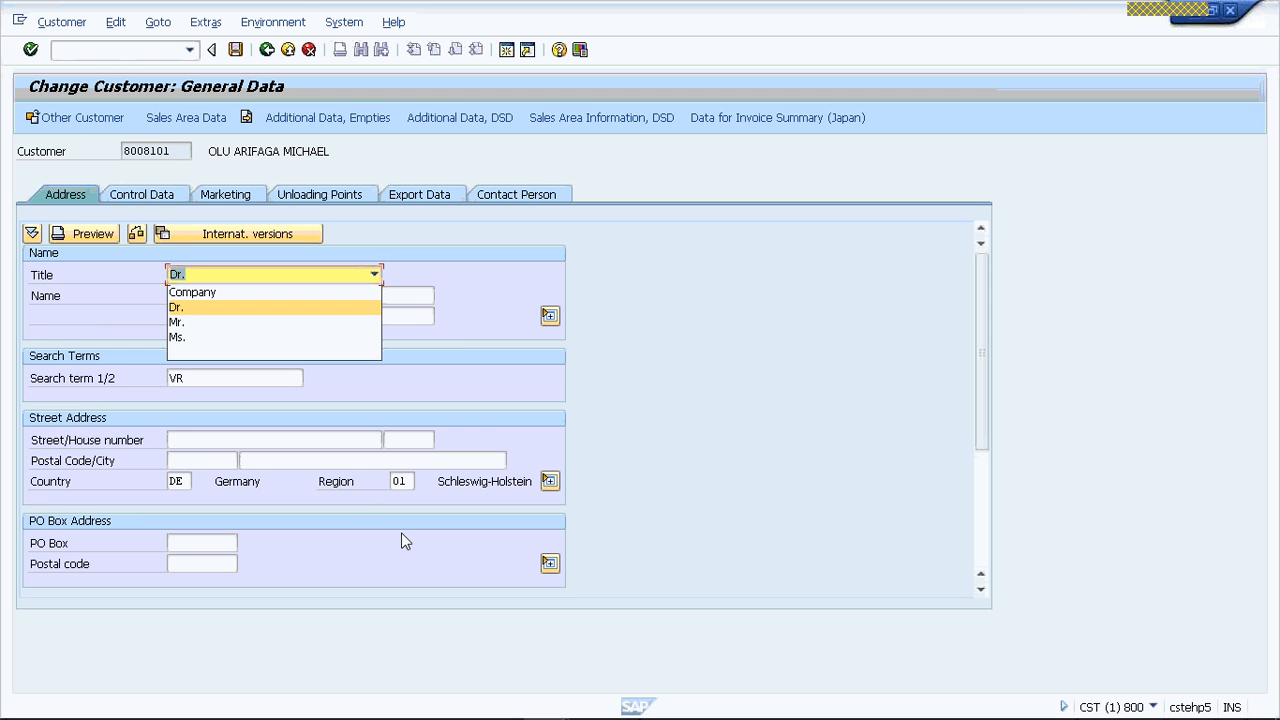
pyautogui.click(402, 534)
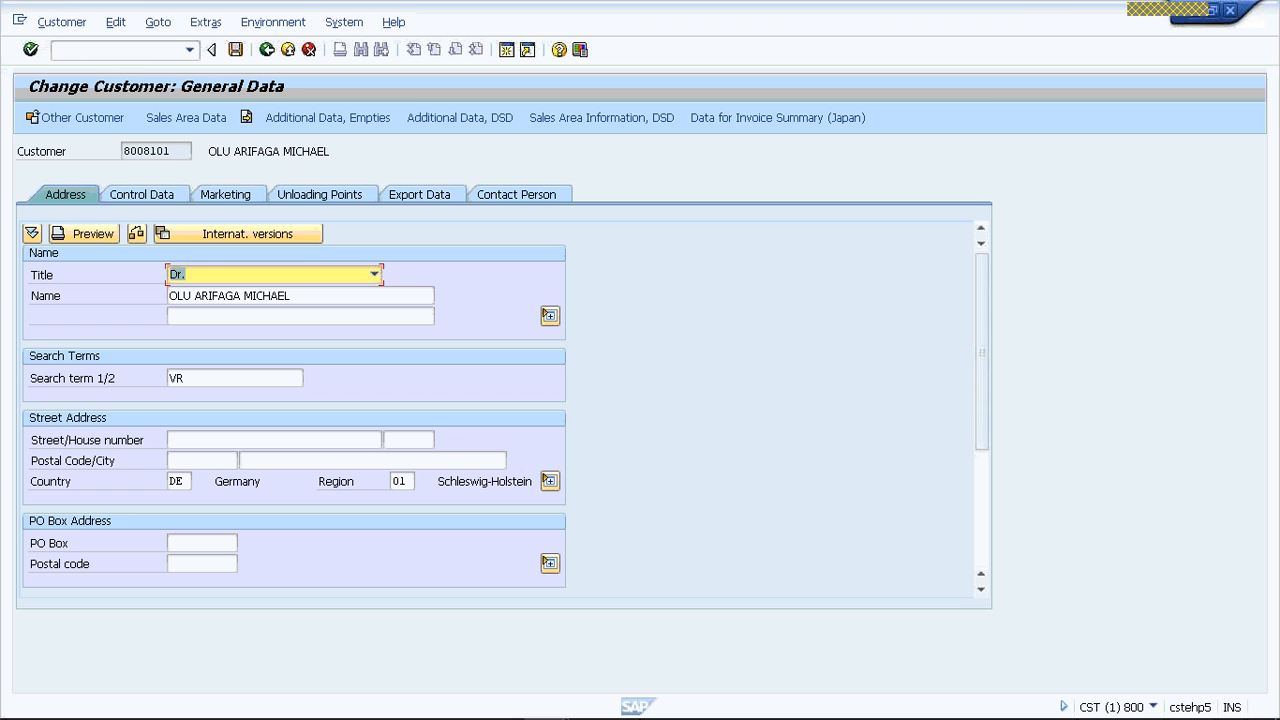
# - Return to the sales area data, recheck the partner functions, billing and sales data, and exit the customer record
pyautogui.click(192, 117)
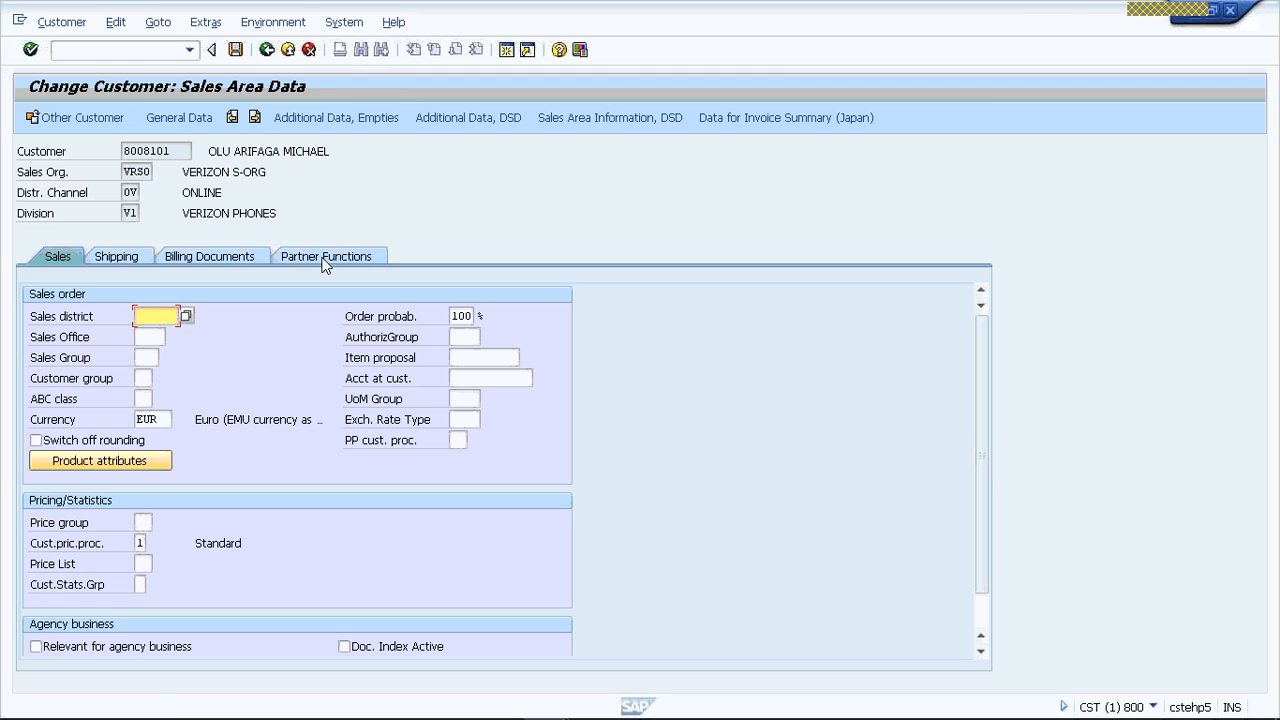
pyautogui.click(325, 257)
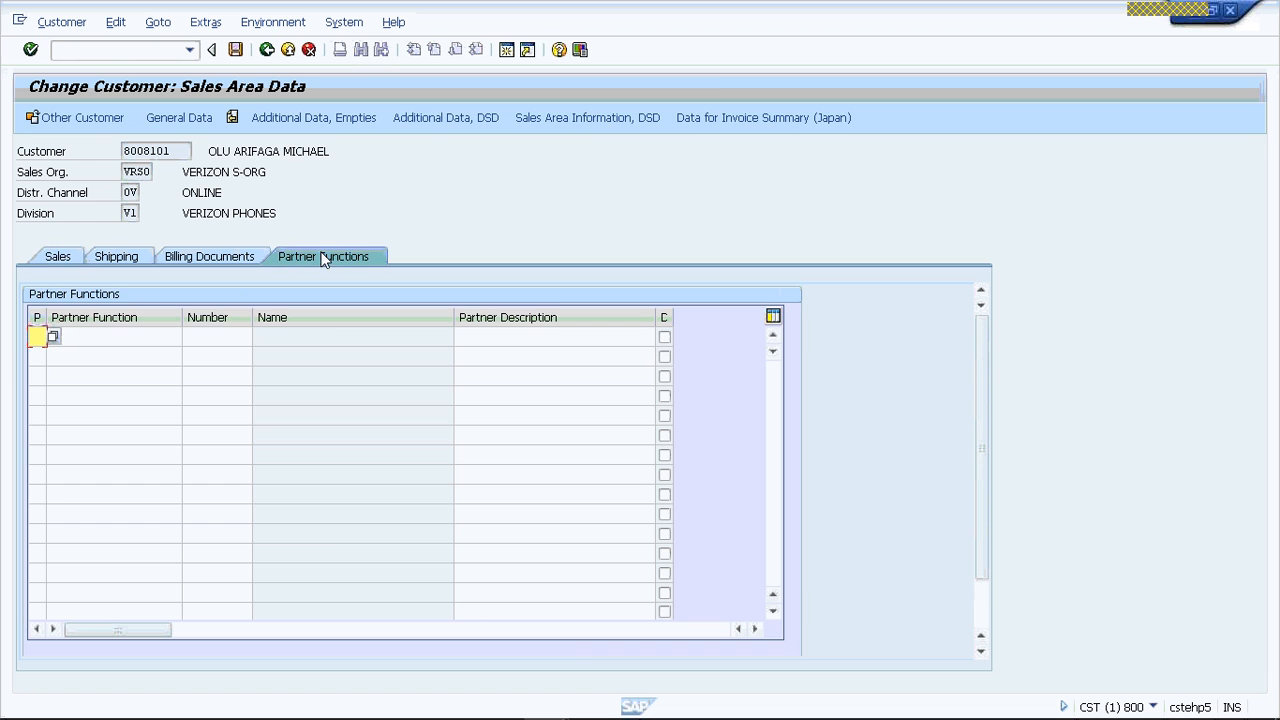
pyautogui.click(212, 252)
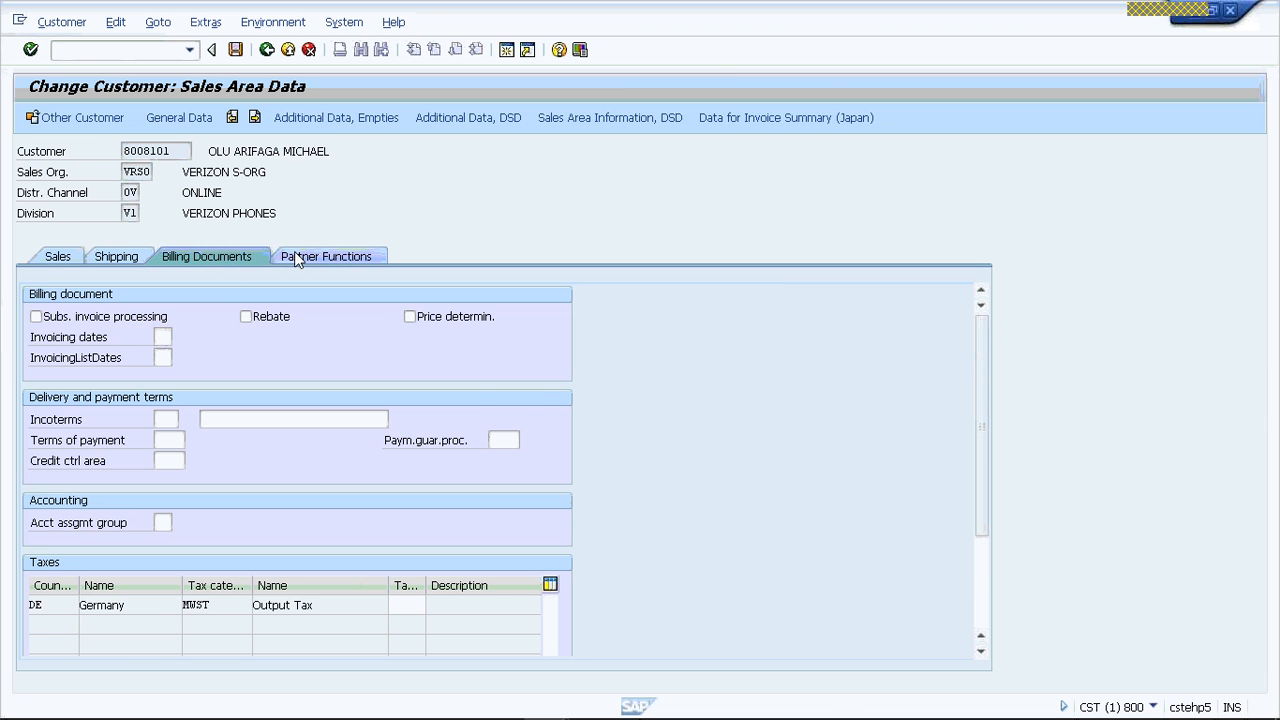
pyautogui.click(294, 256)
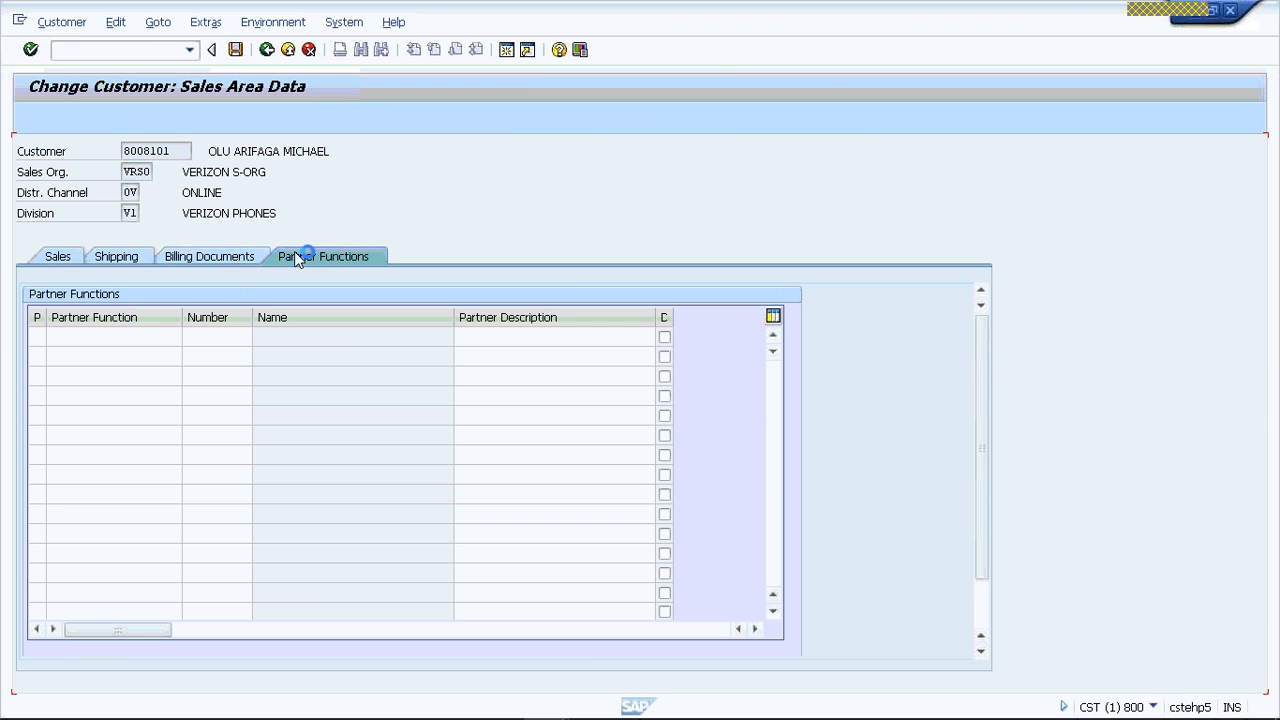
pyautogui.click(182, 259)
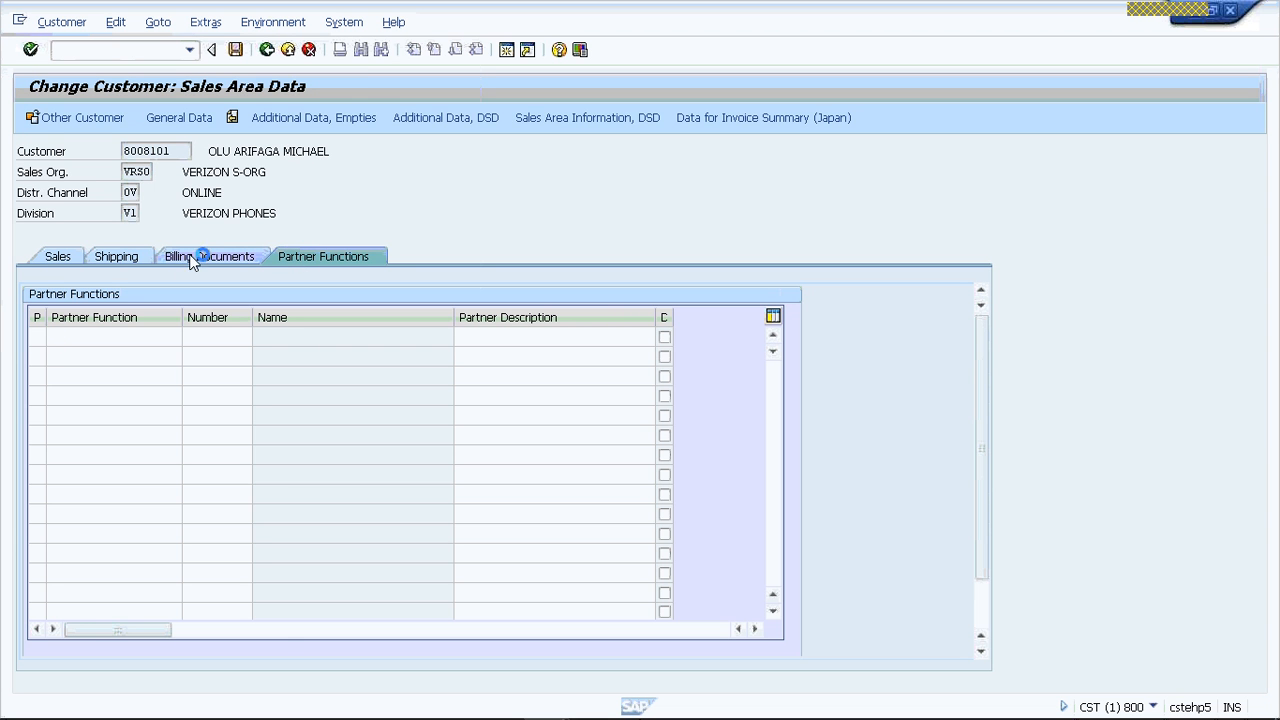
pyautogui.click(52, 258)
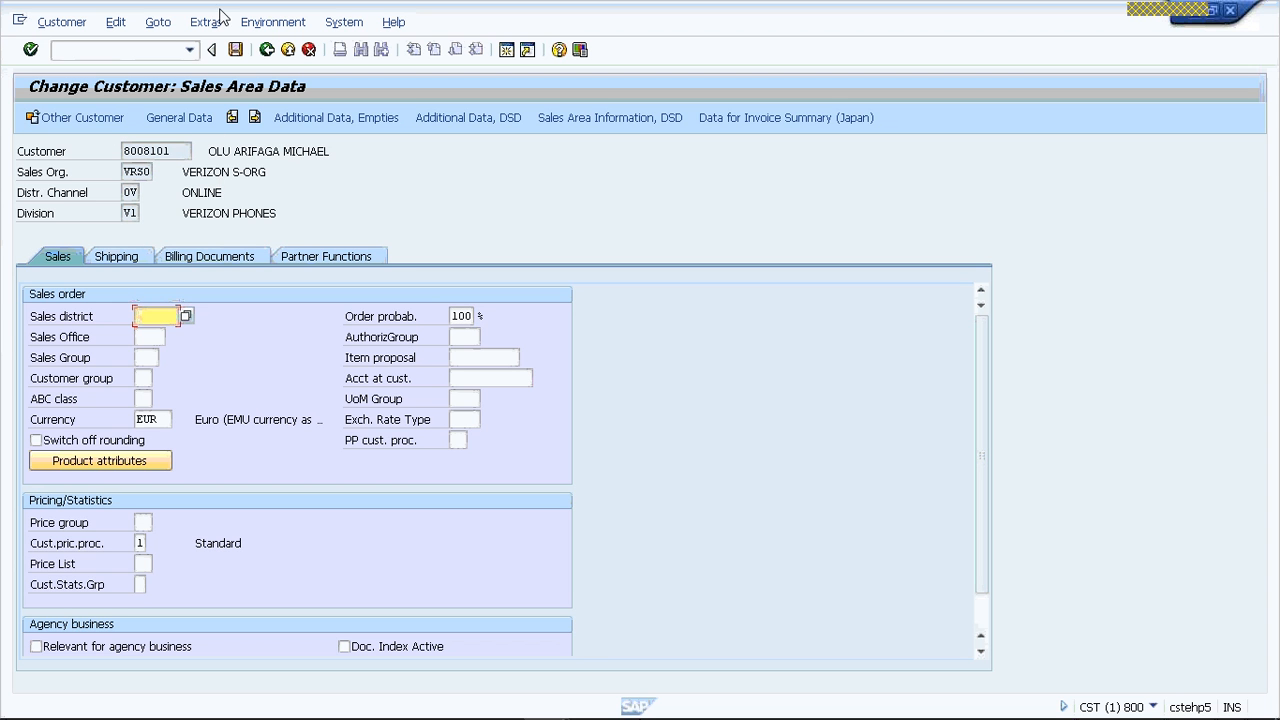
pyautogui.click(286, 51)
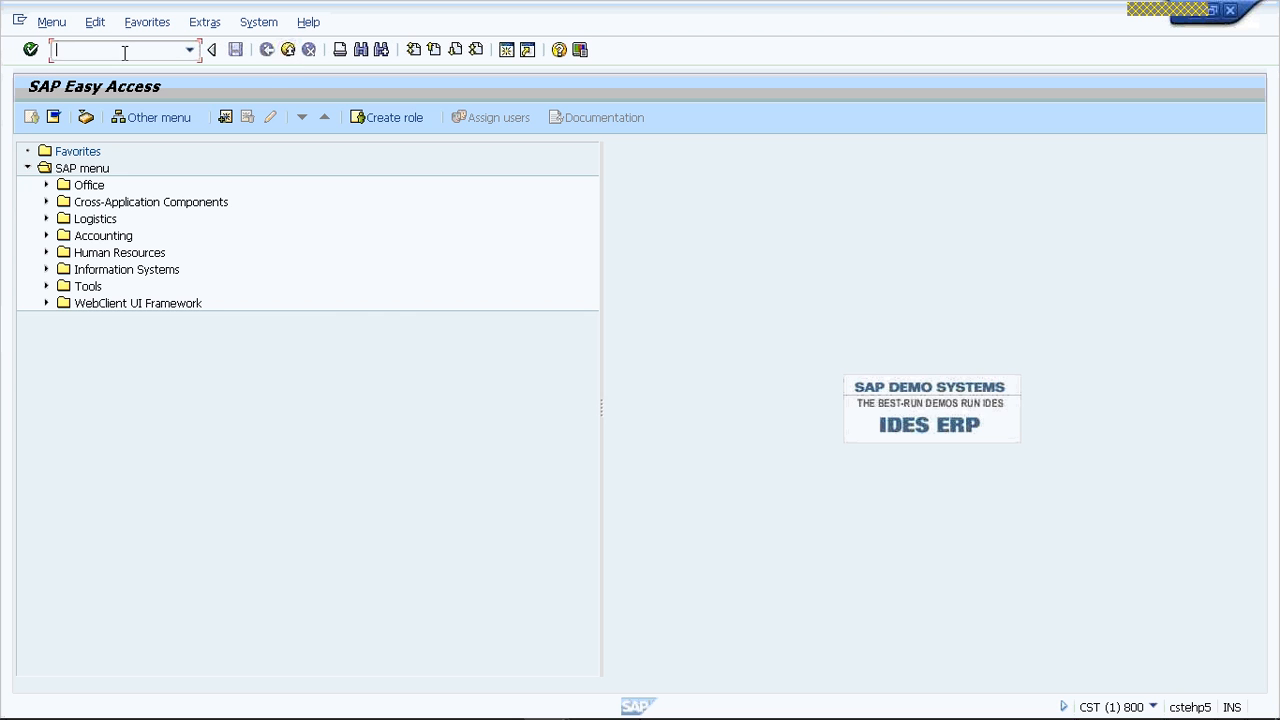
# - Start transaction VOPA and open the procedure assignment for the customer master
pyautogui.write('VOPA')
pyautogui.press('Return')
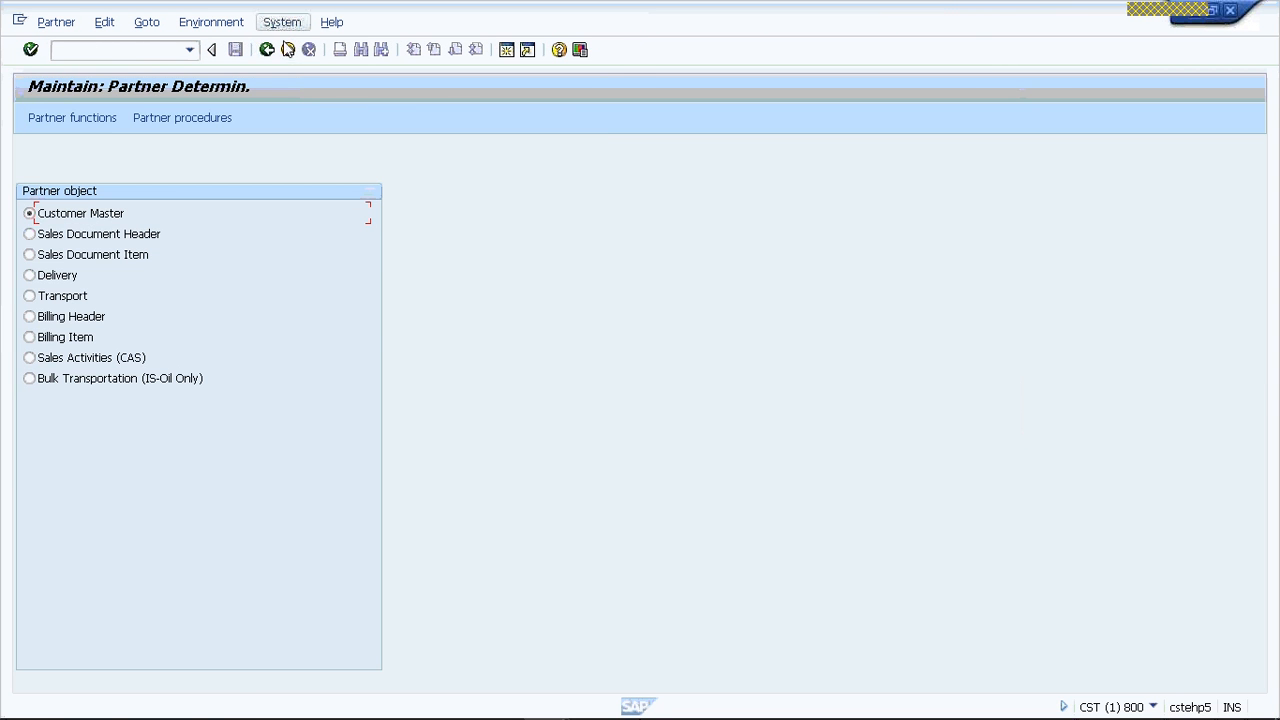
pyautogui.click(85, 118)
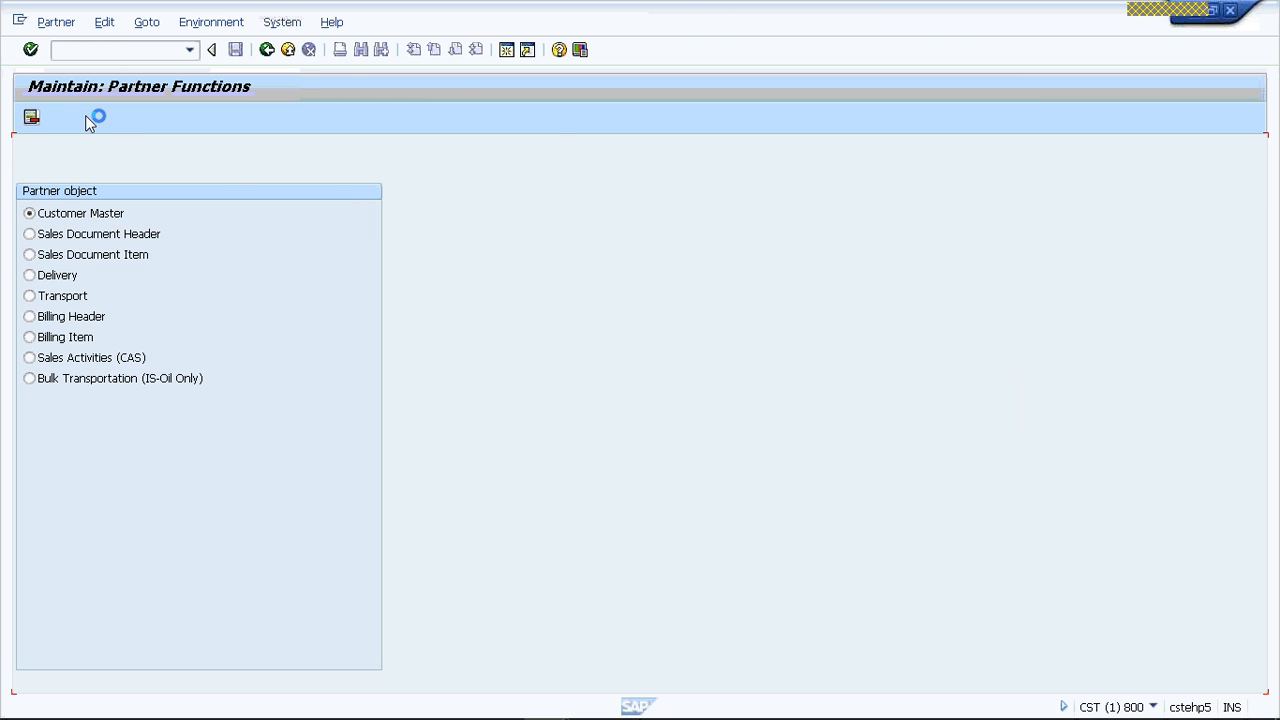
pyautogui.click(210, 24)
pyautogui.click(210, 50)
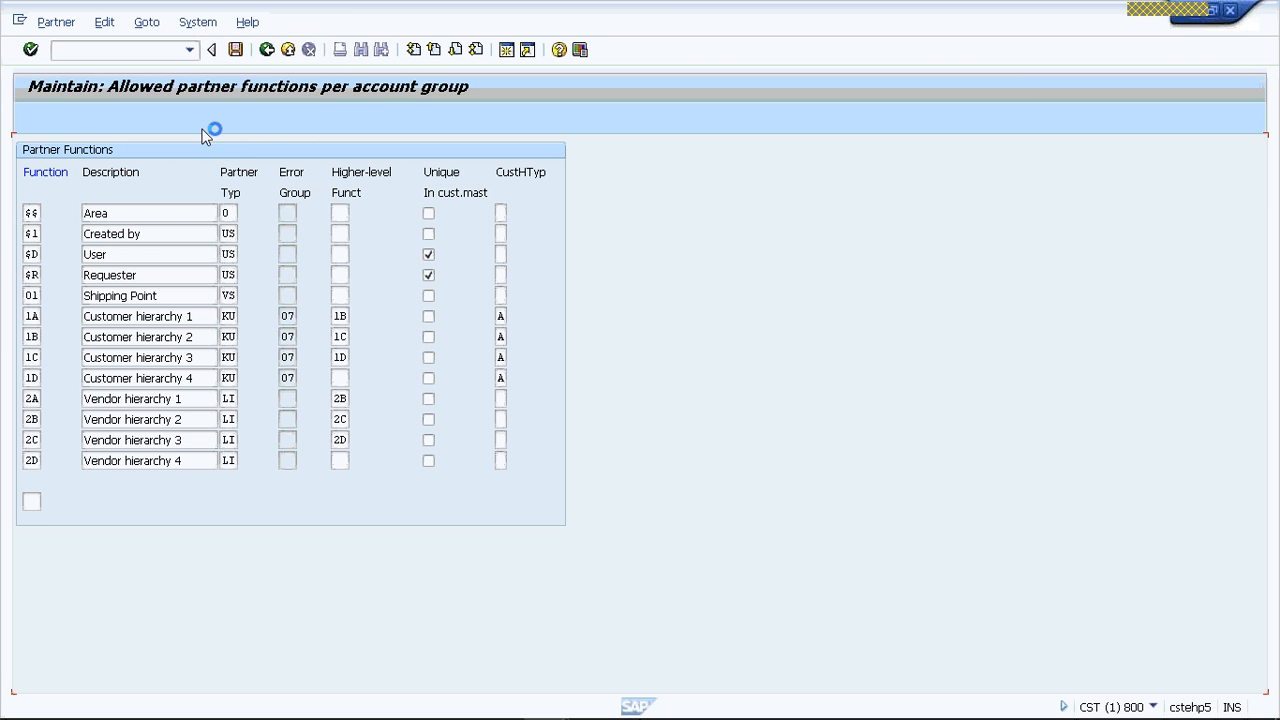
pyautogui.click(99, 118)
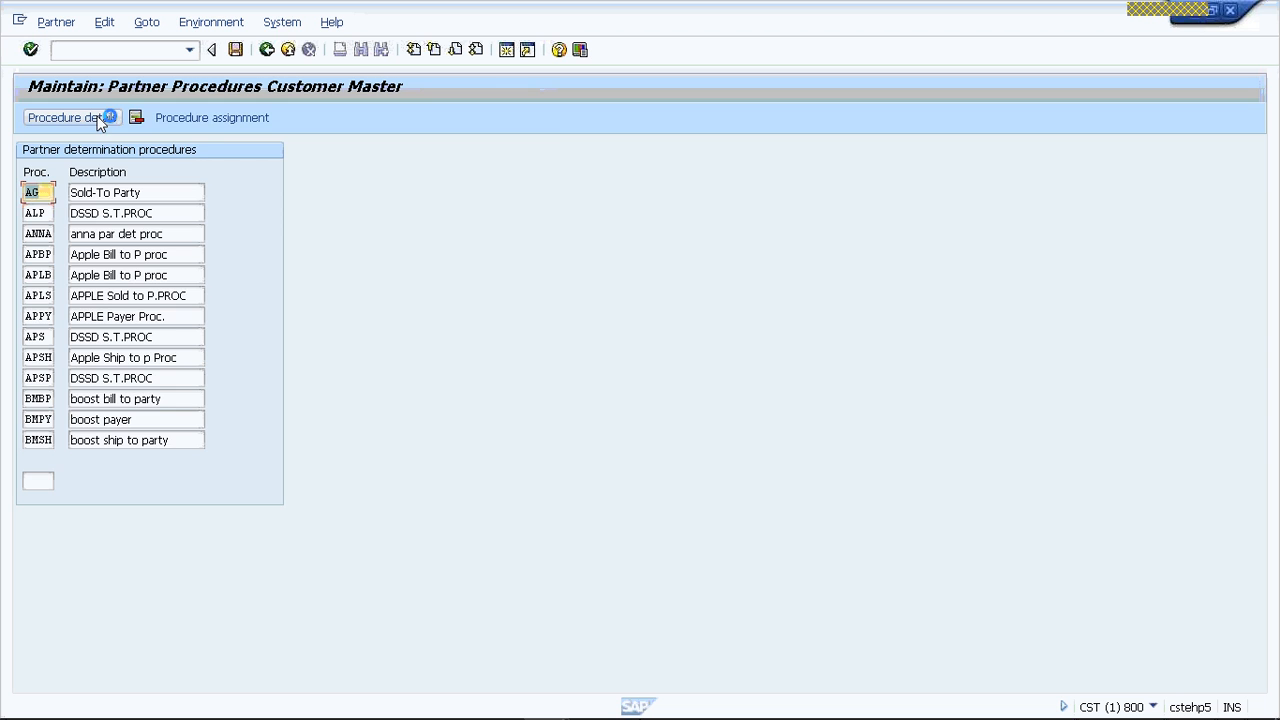
pyautogui.click(220, 119)
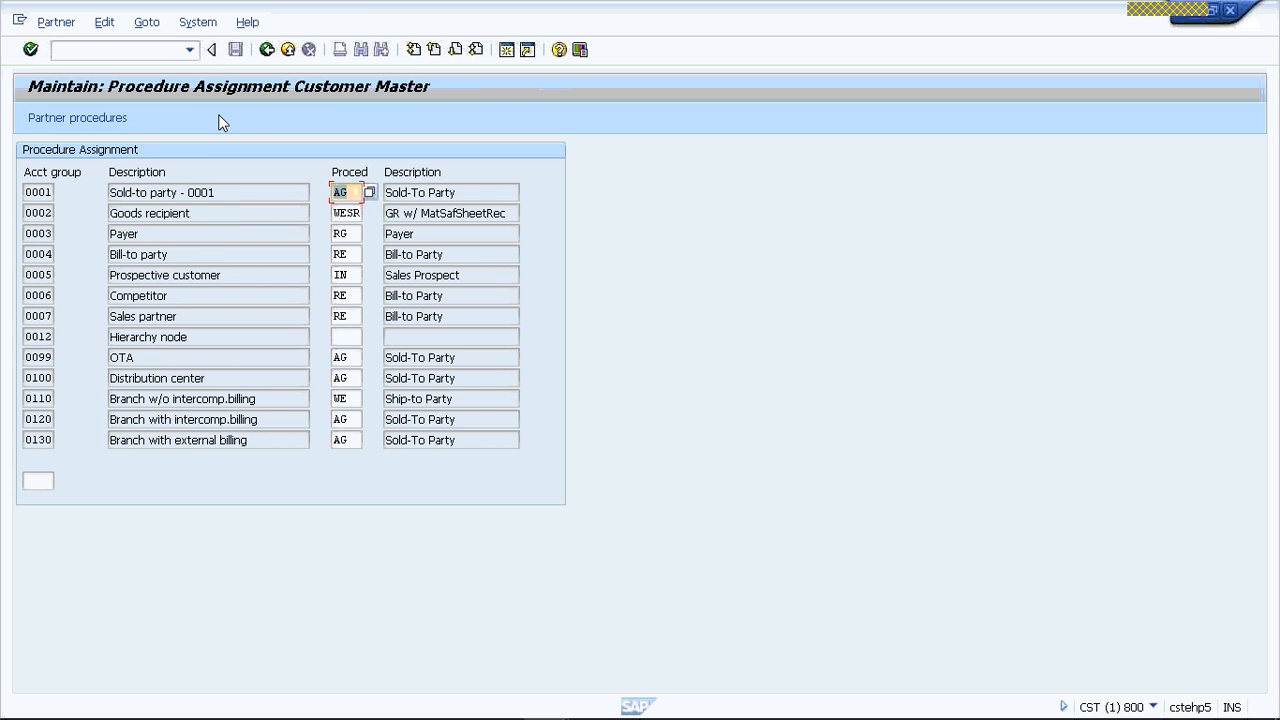
# - Position the procedure assignment list at account group VRSP
pyautogui.click(37, 478)
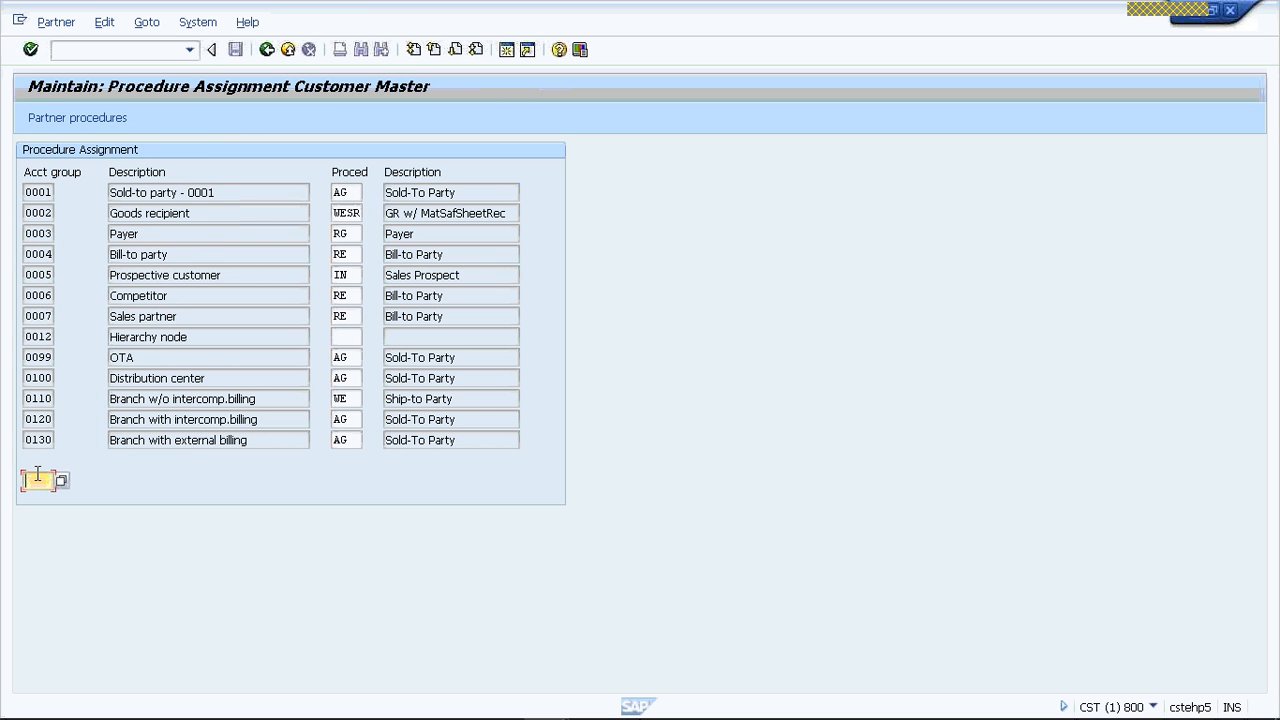
pyautogui.write('VPSP')
pyautogui.press('Return')
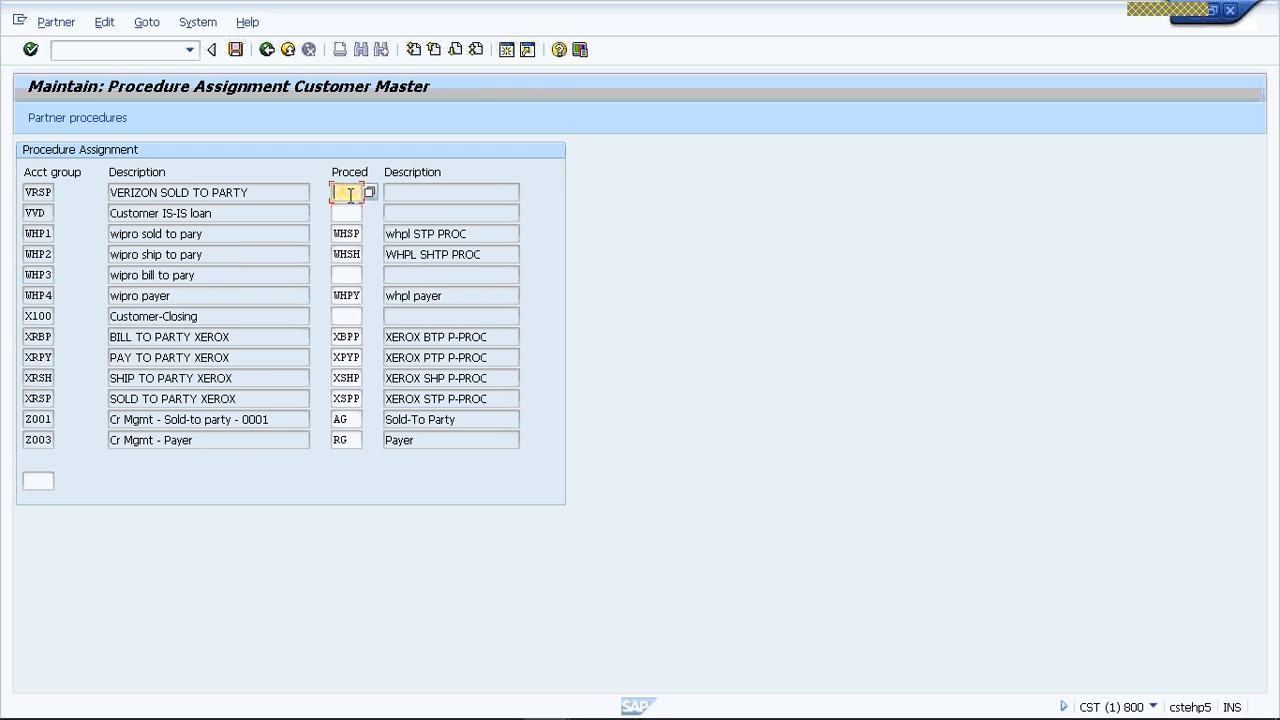
# - Assign partner determination procedure VSPP to account group VRSP
pyautogui.write('VS')
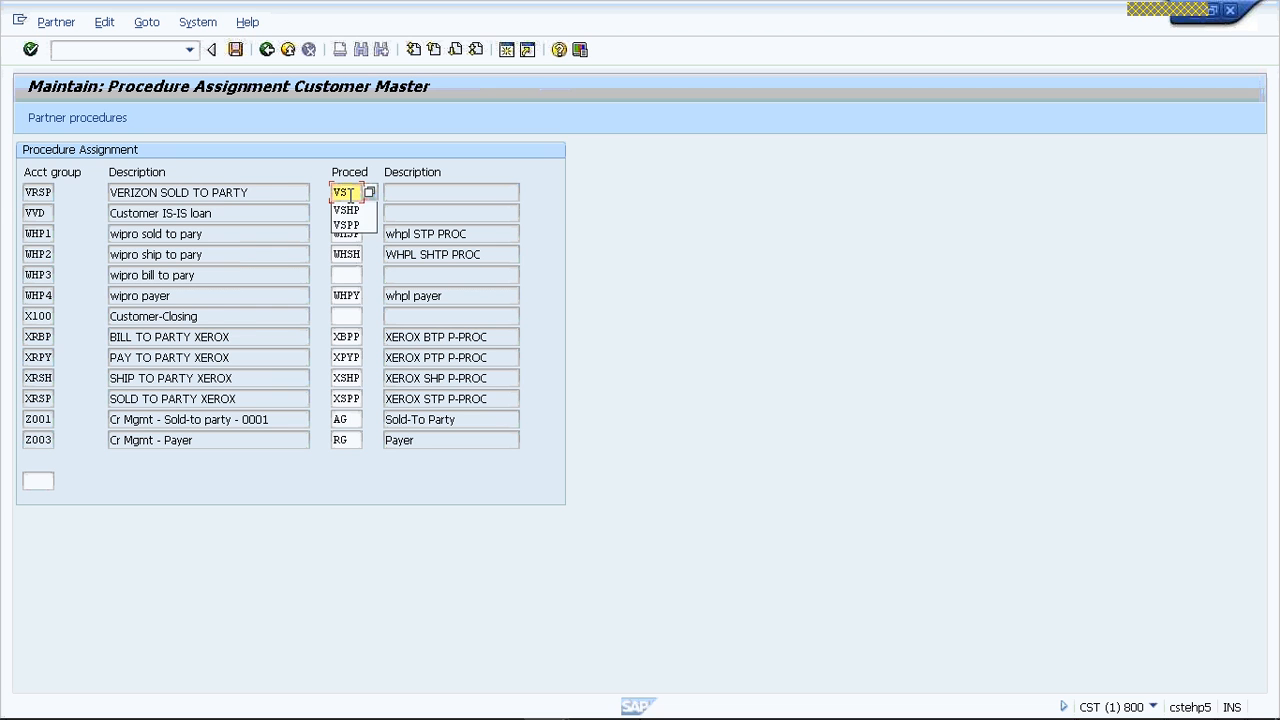
pyautogui.write('HP')
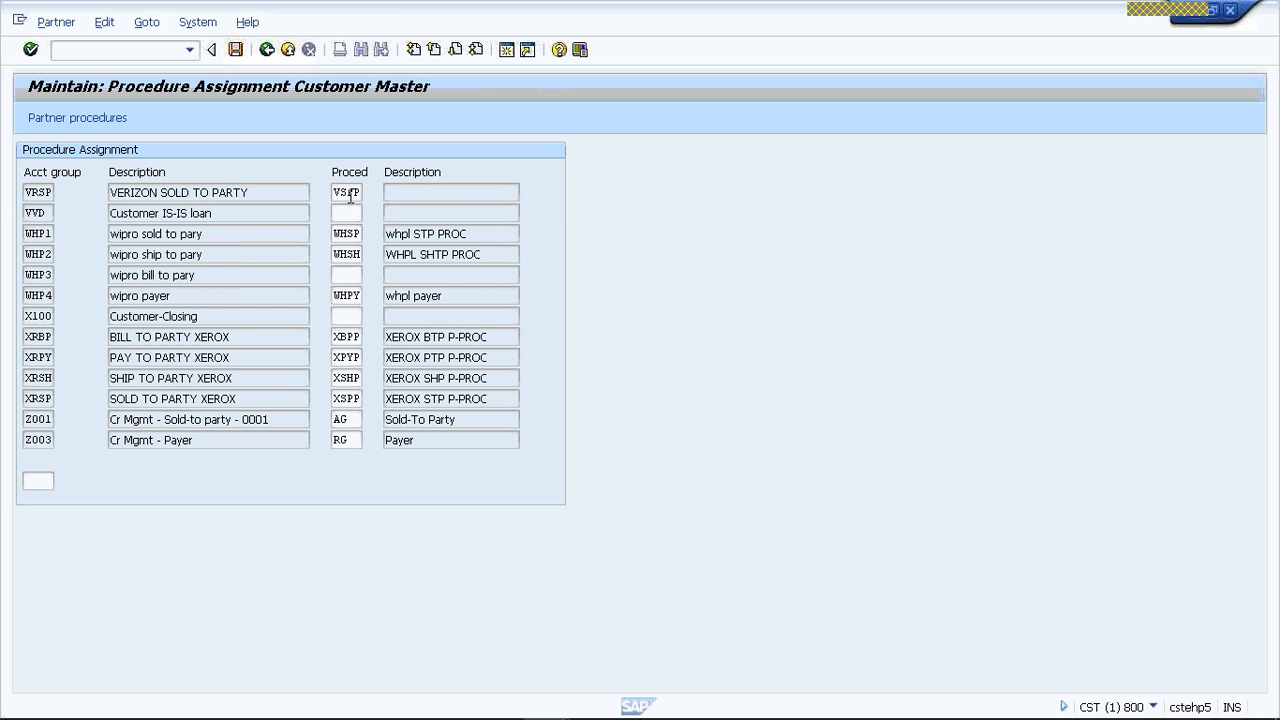
pyautogui.press('Return')
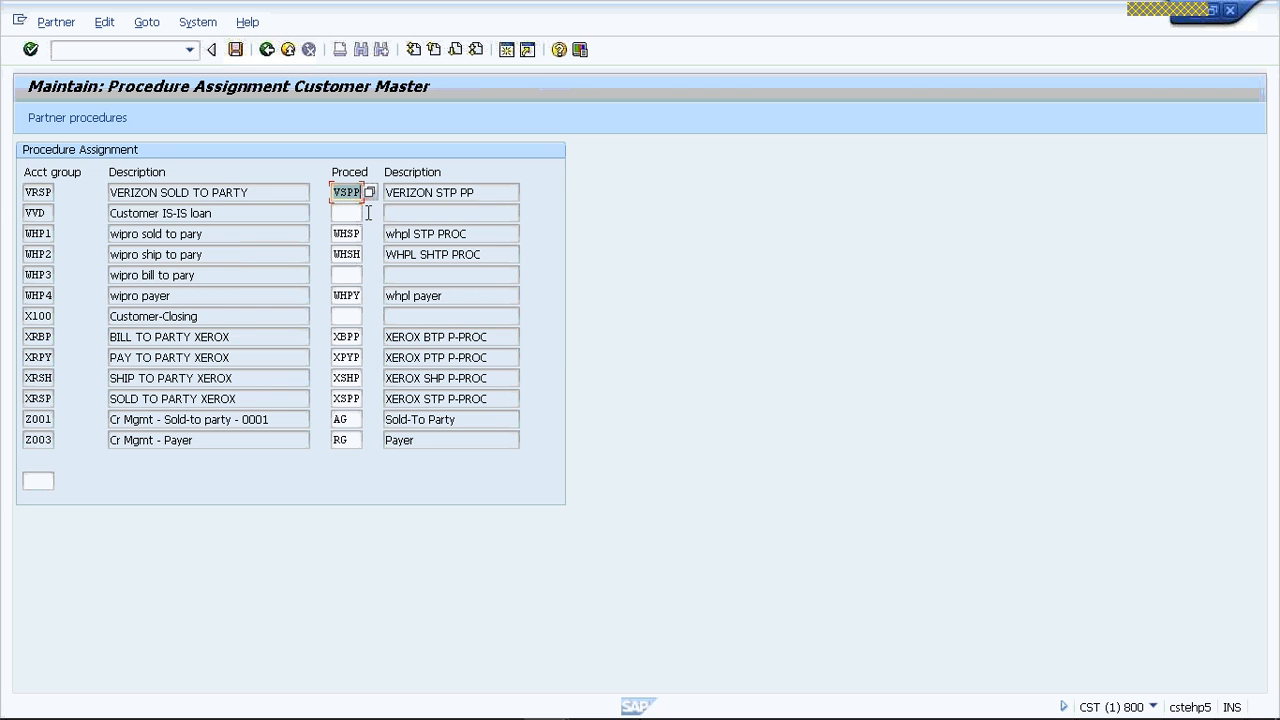
# - Try to position the procedure assignment list at account group VSHP
pyautogui.click(36, 481)
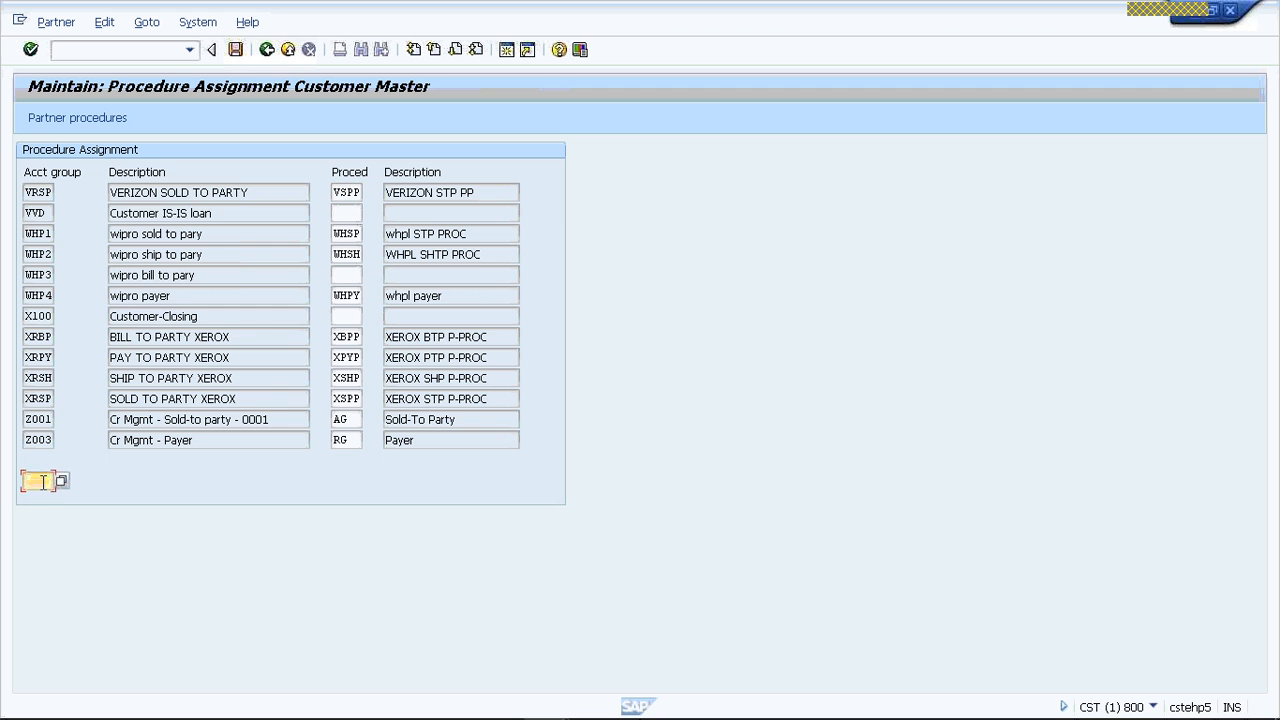
pyautogui.write('VSPP')
pyautogui.press('Return')
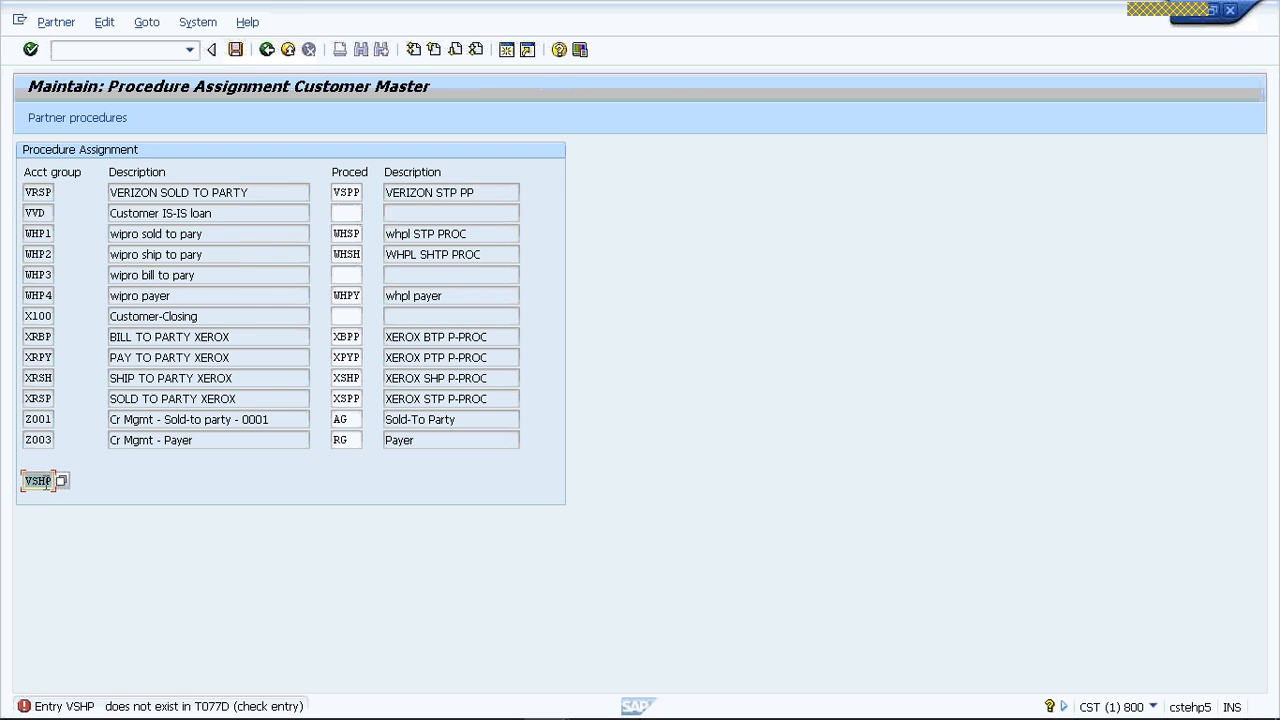
pyautogui.click(47, 482)
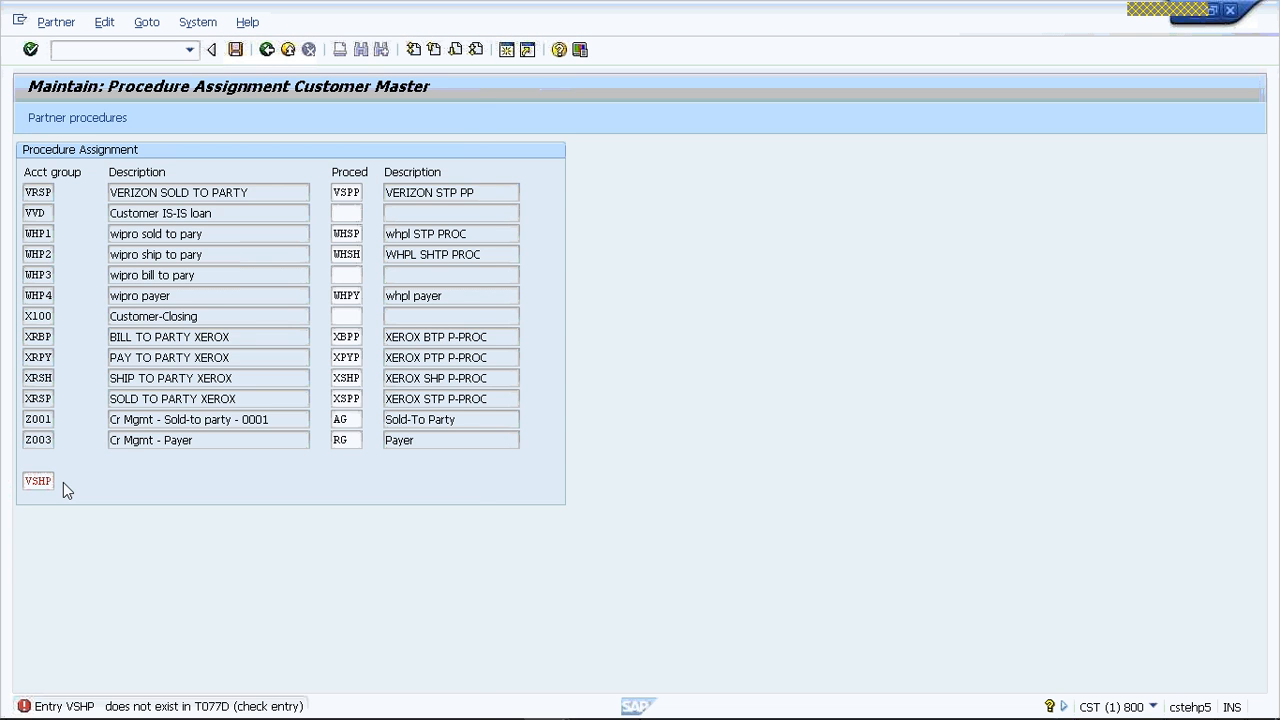
# - Search the possible customer account groups for the Verizon entries and close the list without choosing one
pyautogui.click(63, 482)
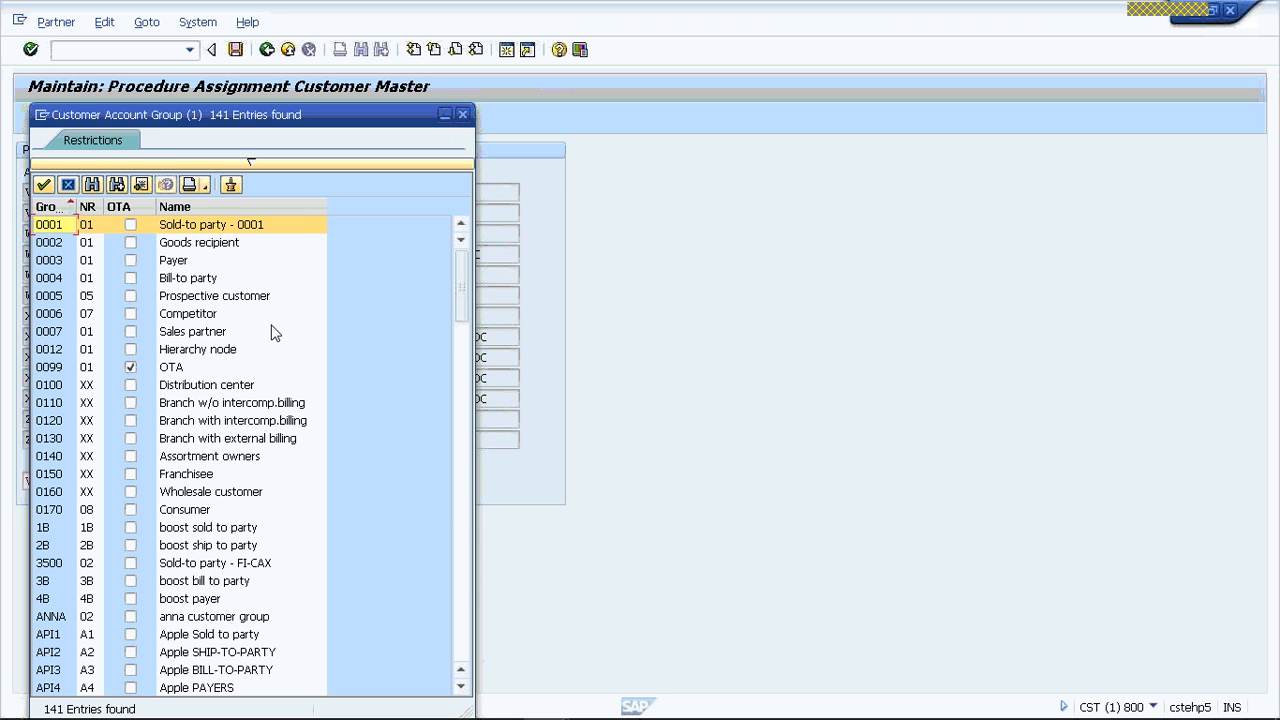
pyautogui.click(96, 189)
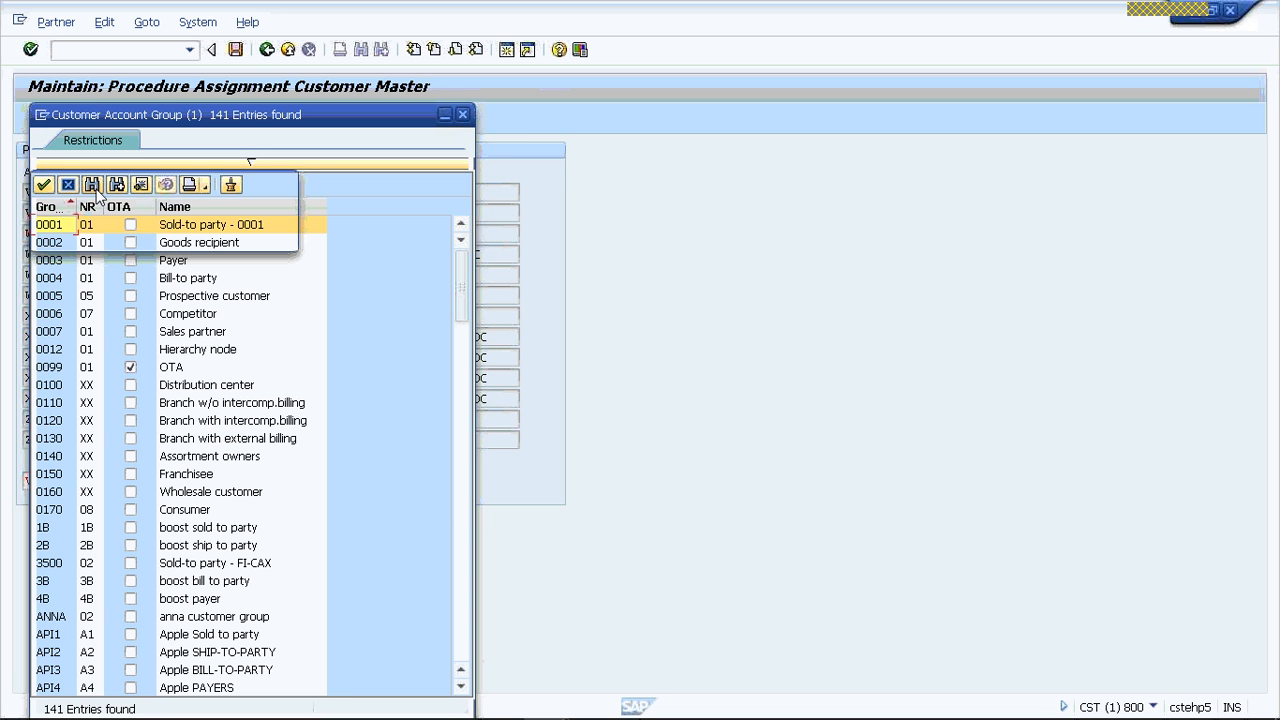
pyautogui.write('VERISON')
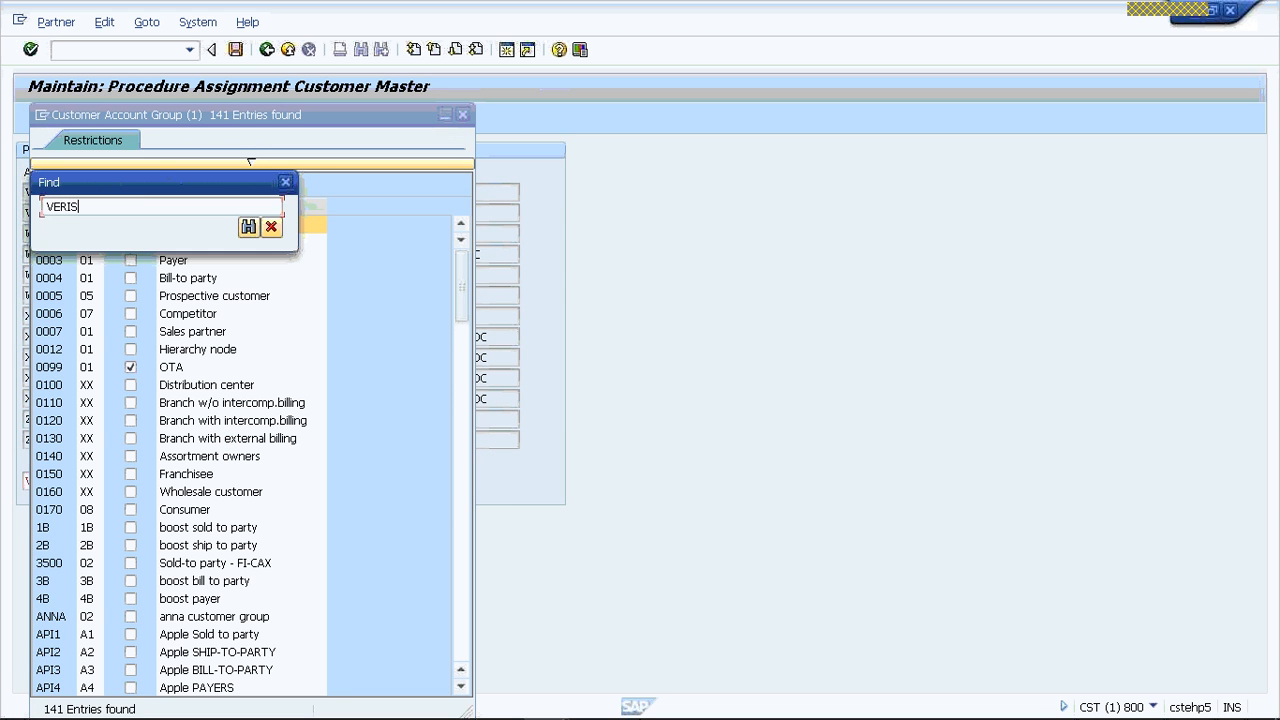
pyautogui.press('BackSpace')
pyautogui.press('BackSpace')
pyautogui.press('BackSpace')
pyautogui.write('ZO')
pyautogui.press('Return')
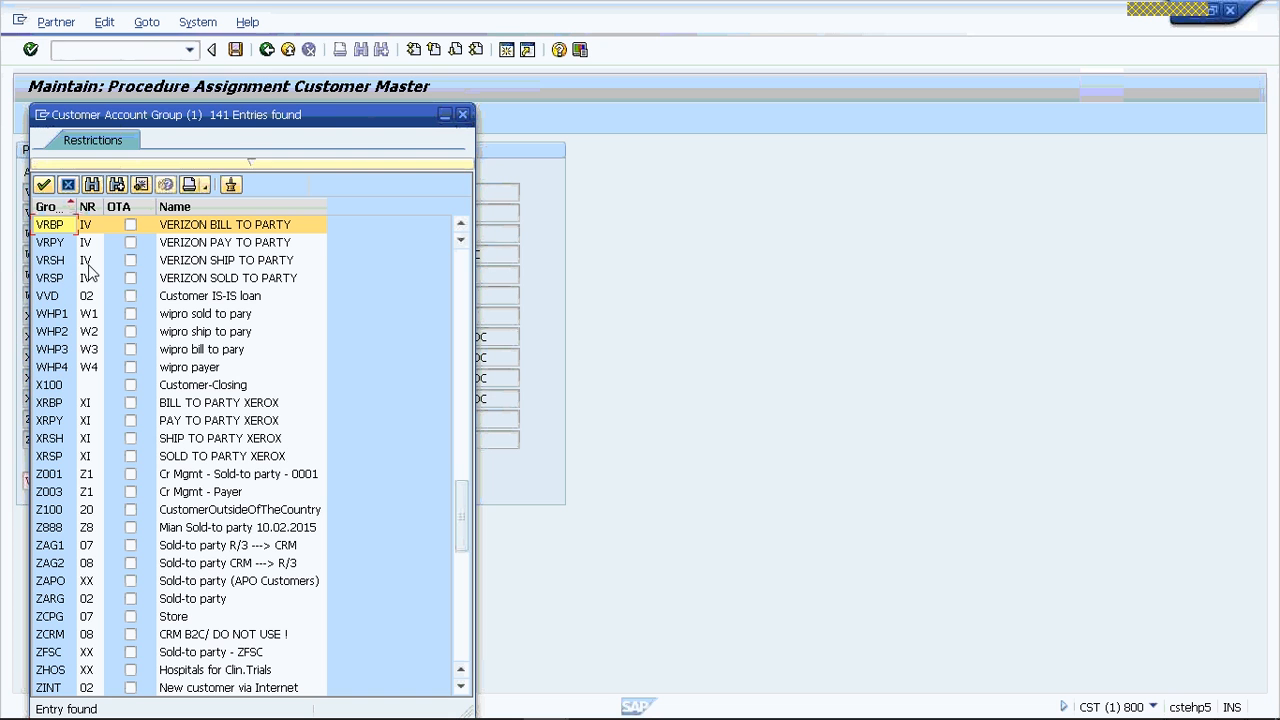
pyautogui.click(463, 116)
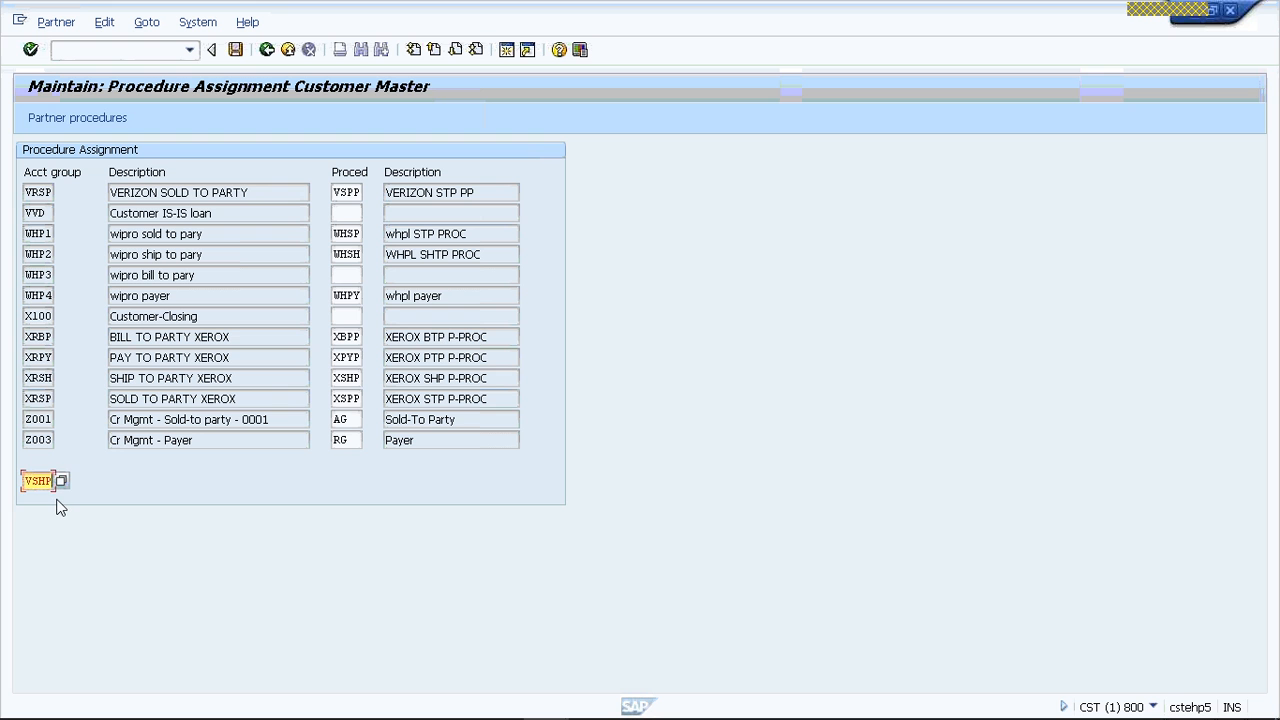
# - Position the procedure assignment list at account group VRSH and assign procedure VSHP to it
pyautogui.press('BackSpace')
pyautogui.press('BackSpace')
pyautogui.press('BackSpace')
pyautogui.write('RSH')
pyautogui.press('Return')
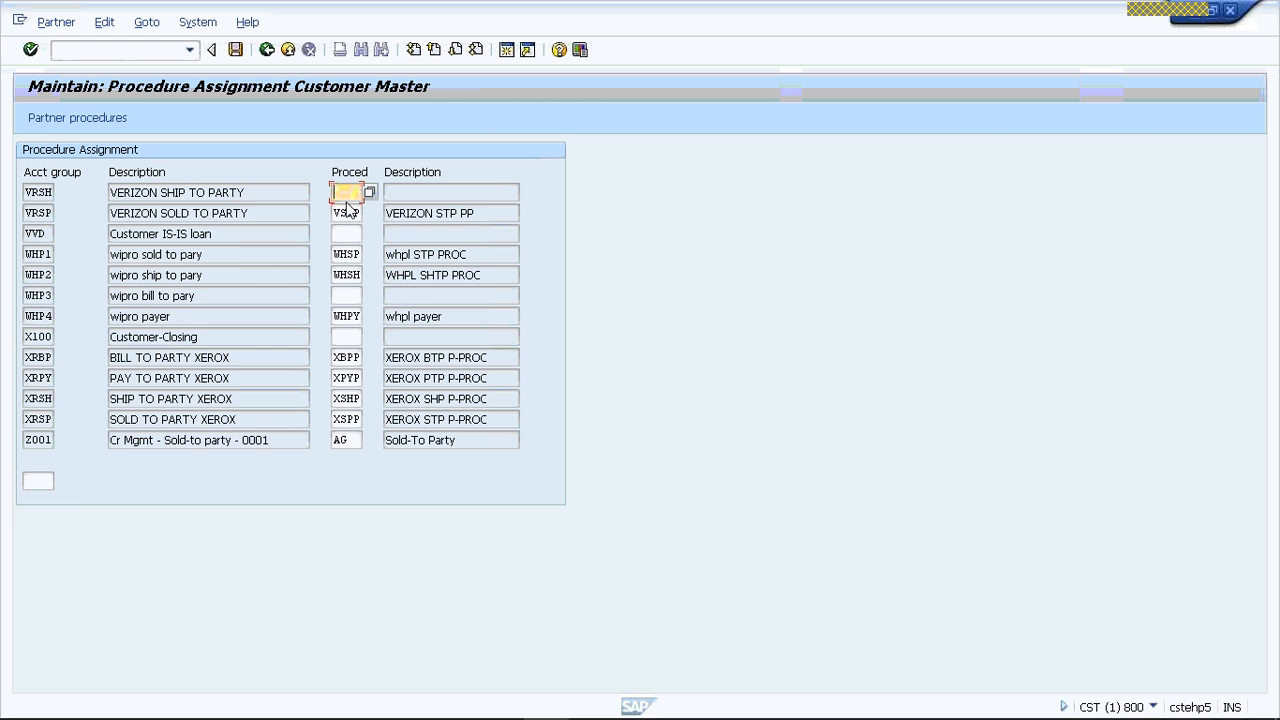
pyautogui.write('VSHP')
pyautogui.press('Return')
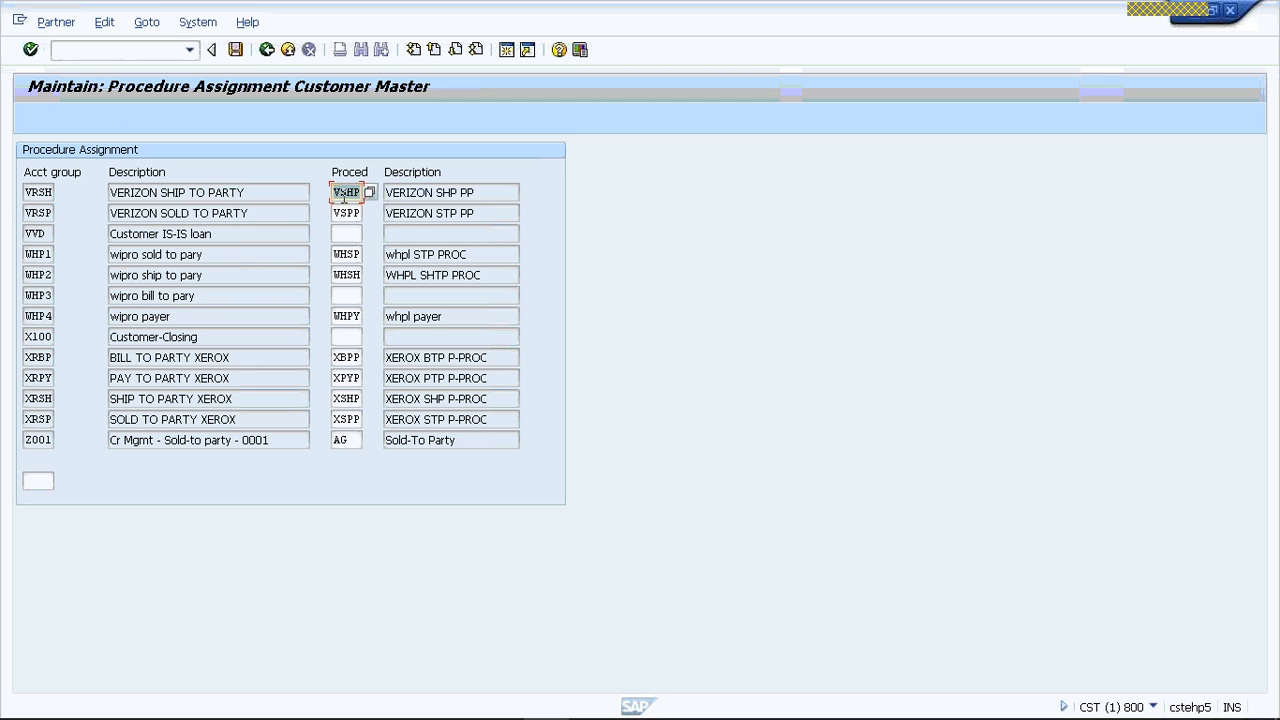
# - Position the procedure assignment list at account group VRBP and assign procedure VBPP to it
pyautogui.click(38, 481)
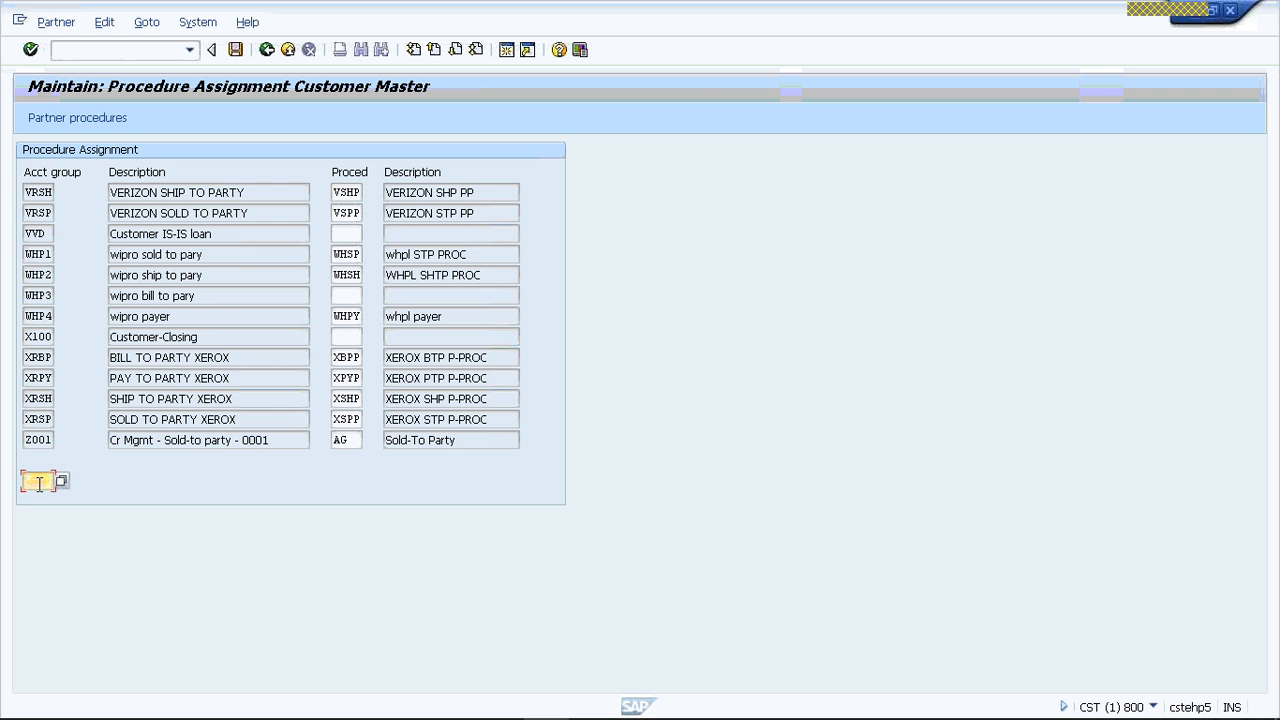
pyautogui.write('VR')
pyautogui.write('SP')
pyautogui.press('Return')
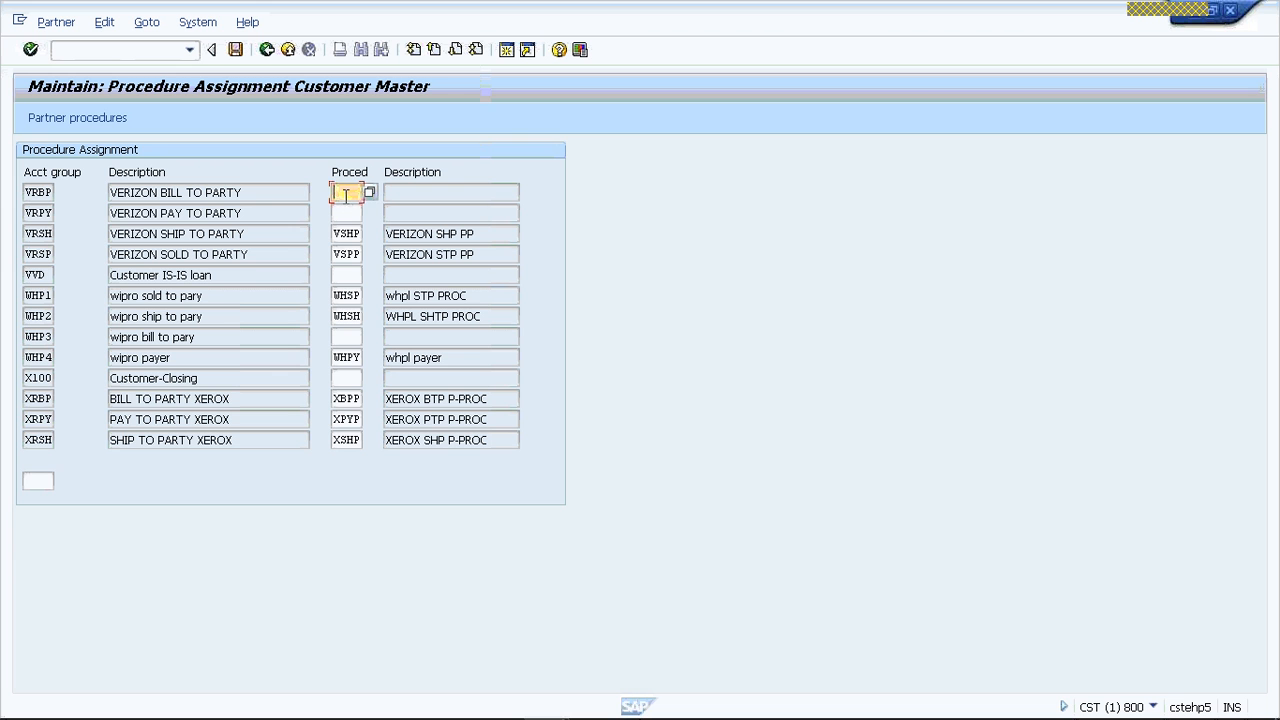
pyautogui.write('V')
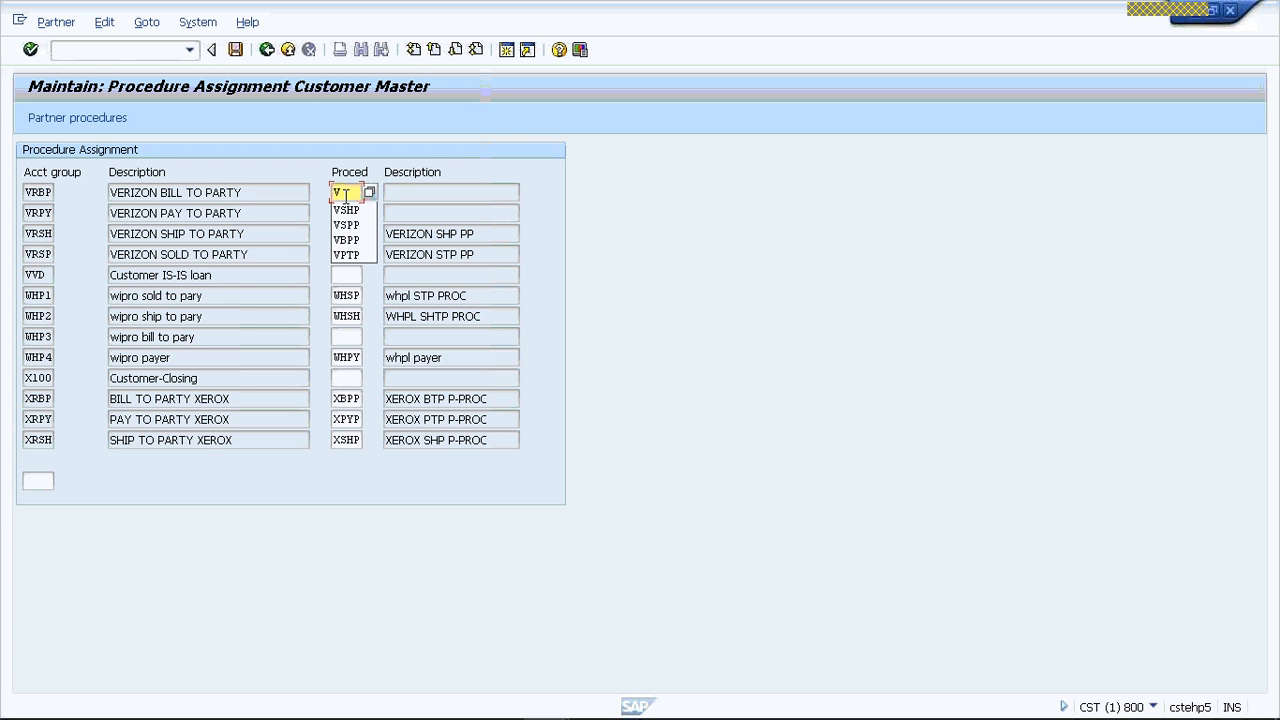
pyautogui.write('BT')
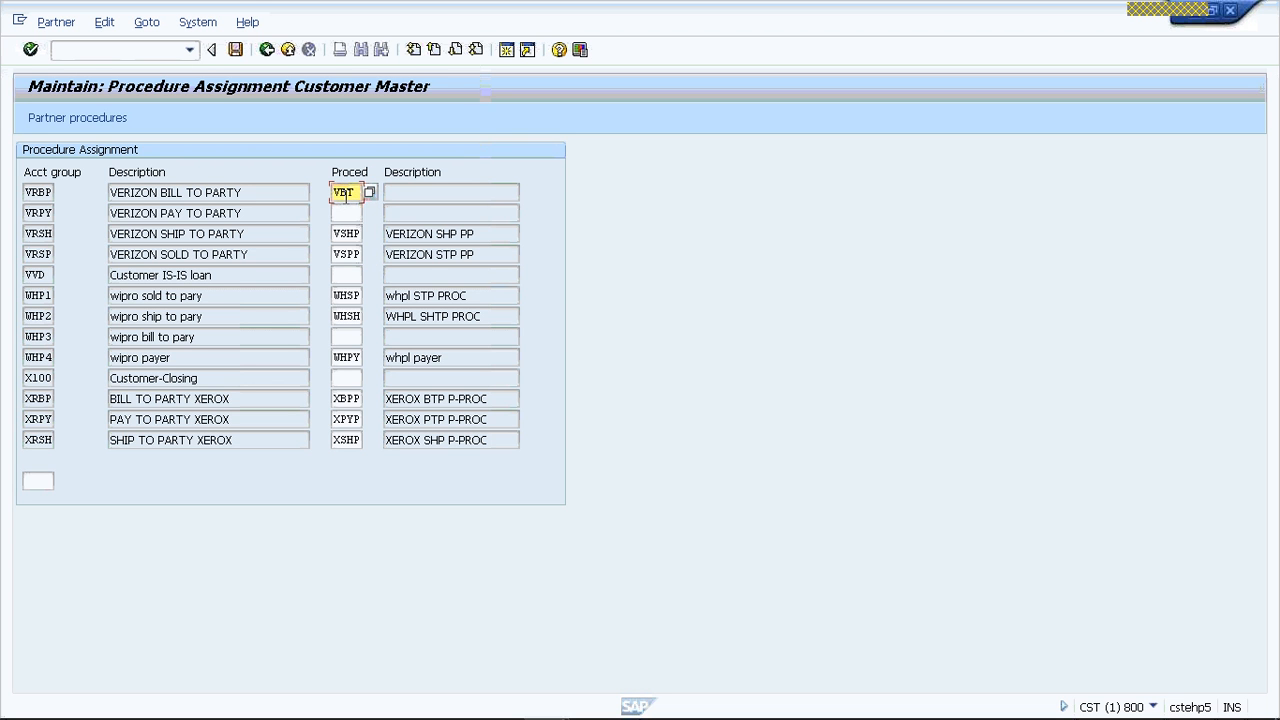
pyautogui.press('BackSpace')
pyautogui.write('PP')
pyautogui.press('Return')
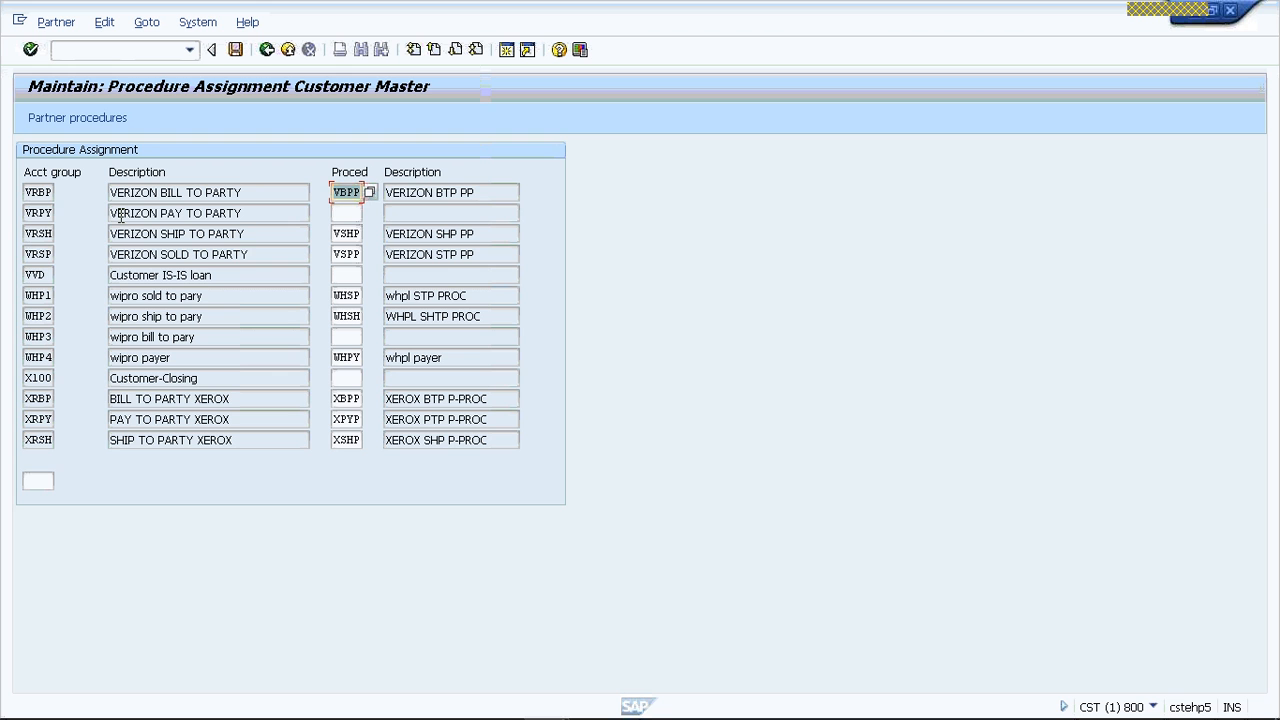
# - Assign partner determination procedure VPTP to account group VRPY
pyautogui.click(356, 212)
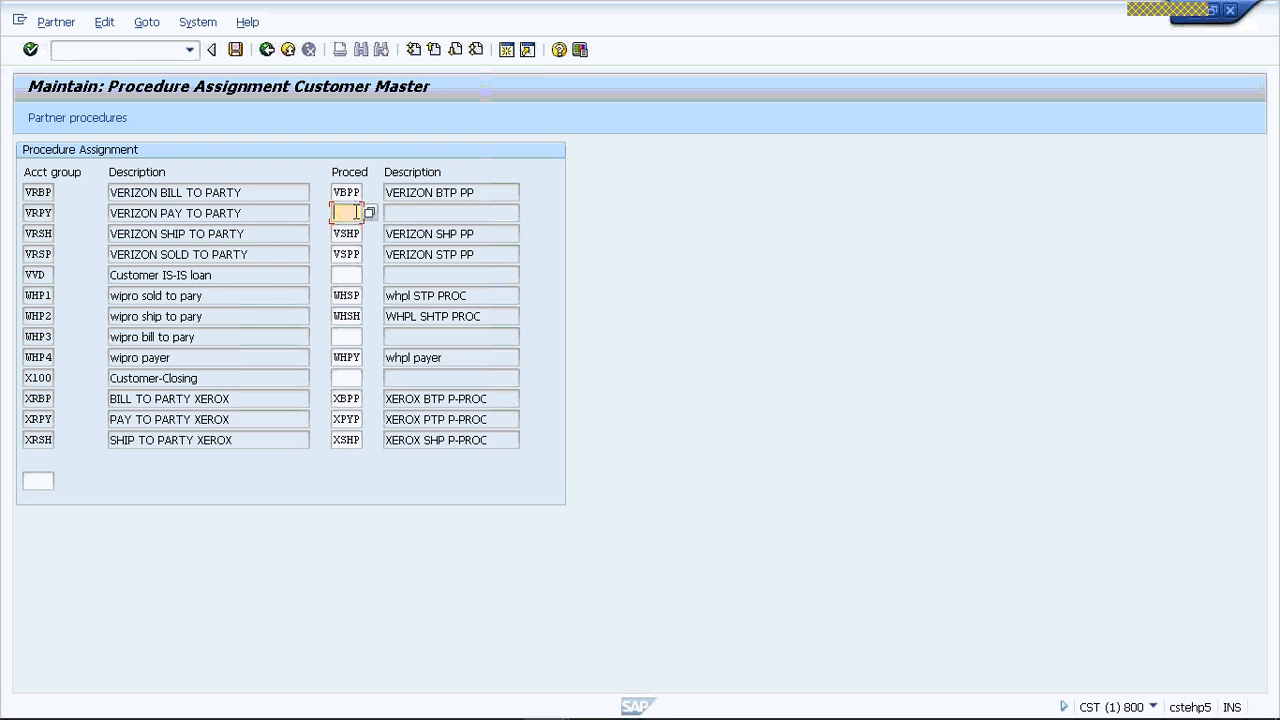
pyautogui.write('VPTP')
pyautogui.press('Return')
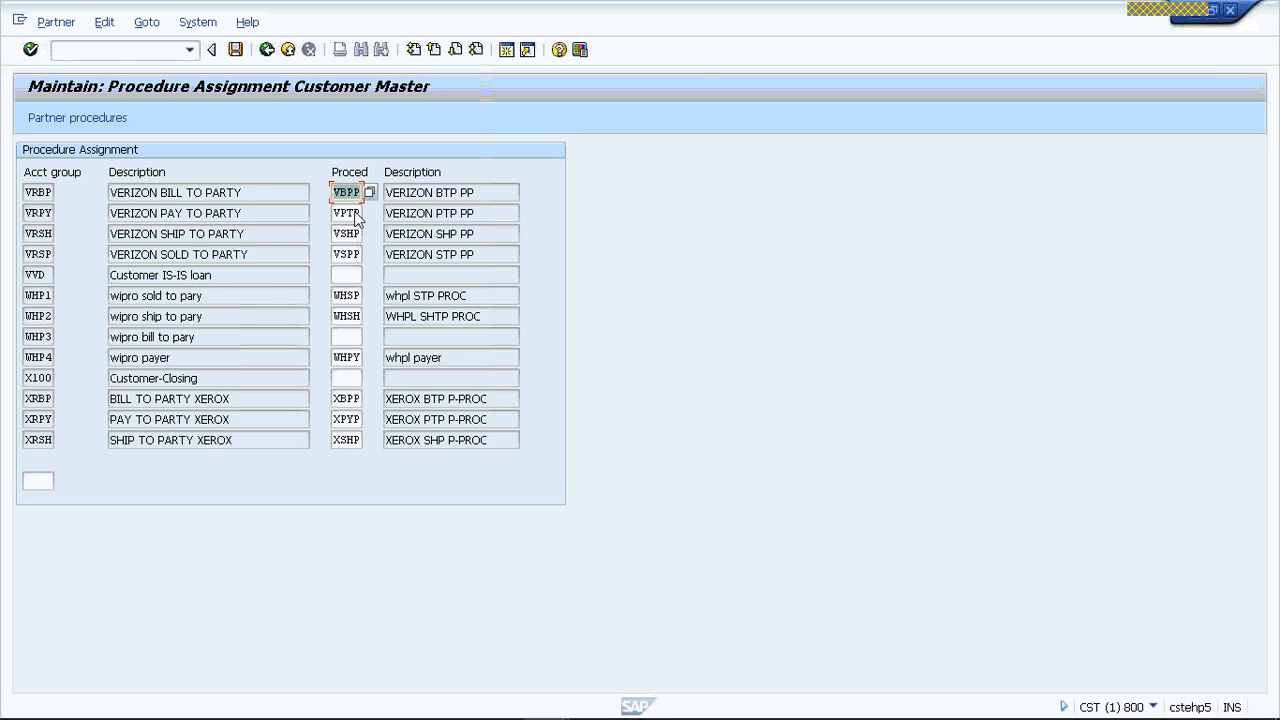
# - Save the procedure assignments and the partner procedures, then return to the SAP Easy Access screen
pyautogui.click(241, 52)
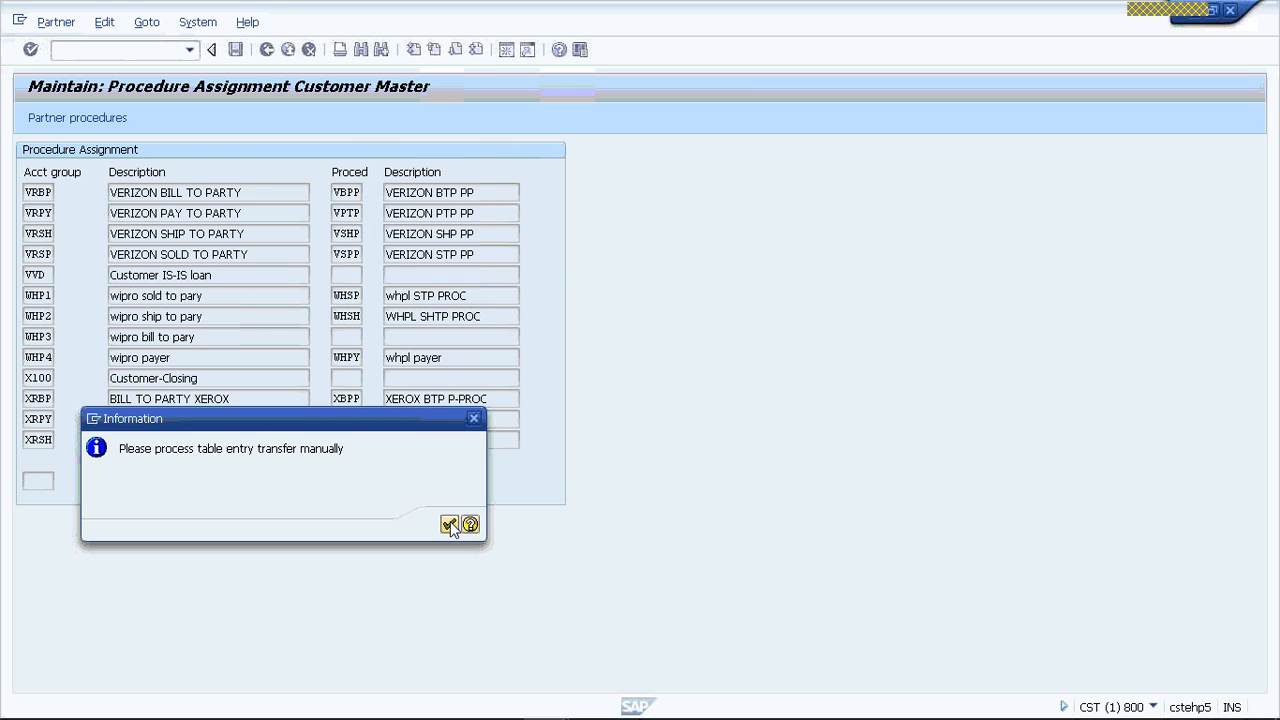
pyautogui.click(449, 525)
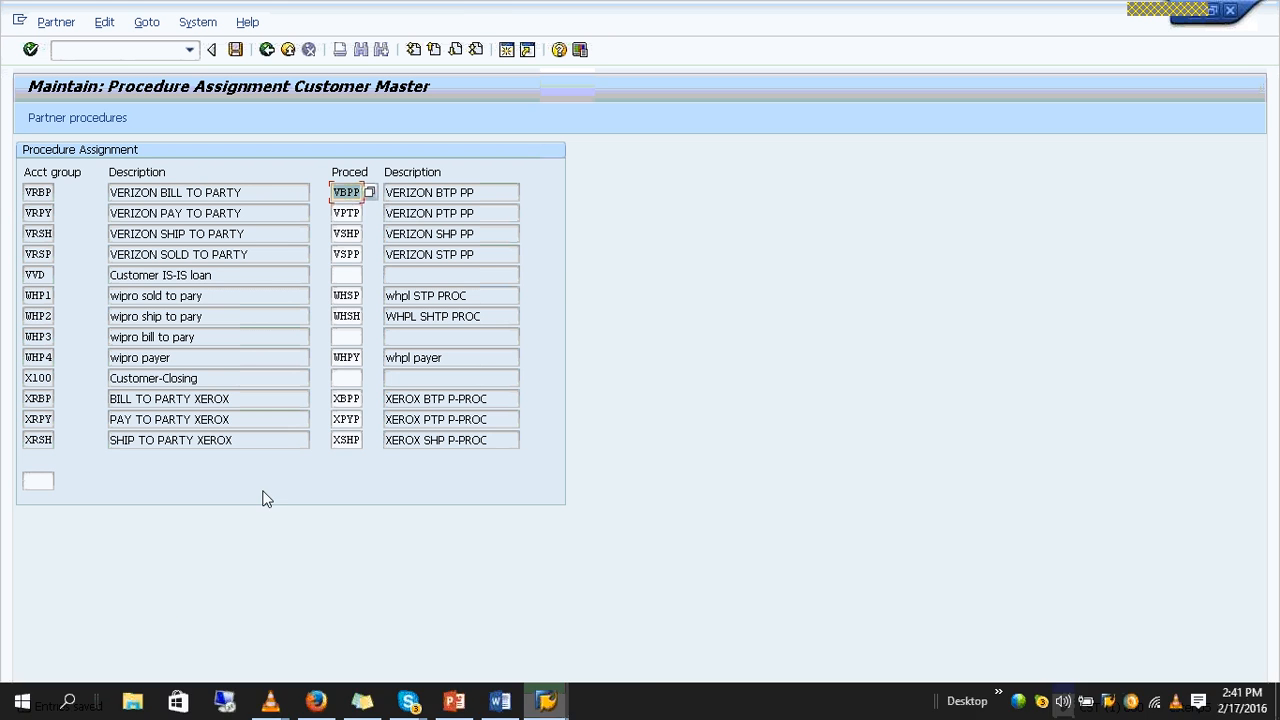
pyautogui.click(267, 50)
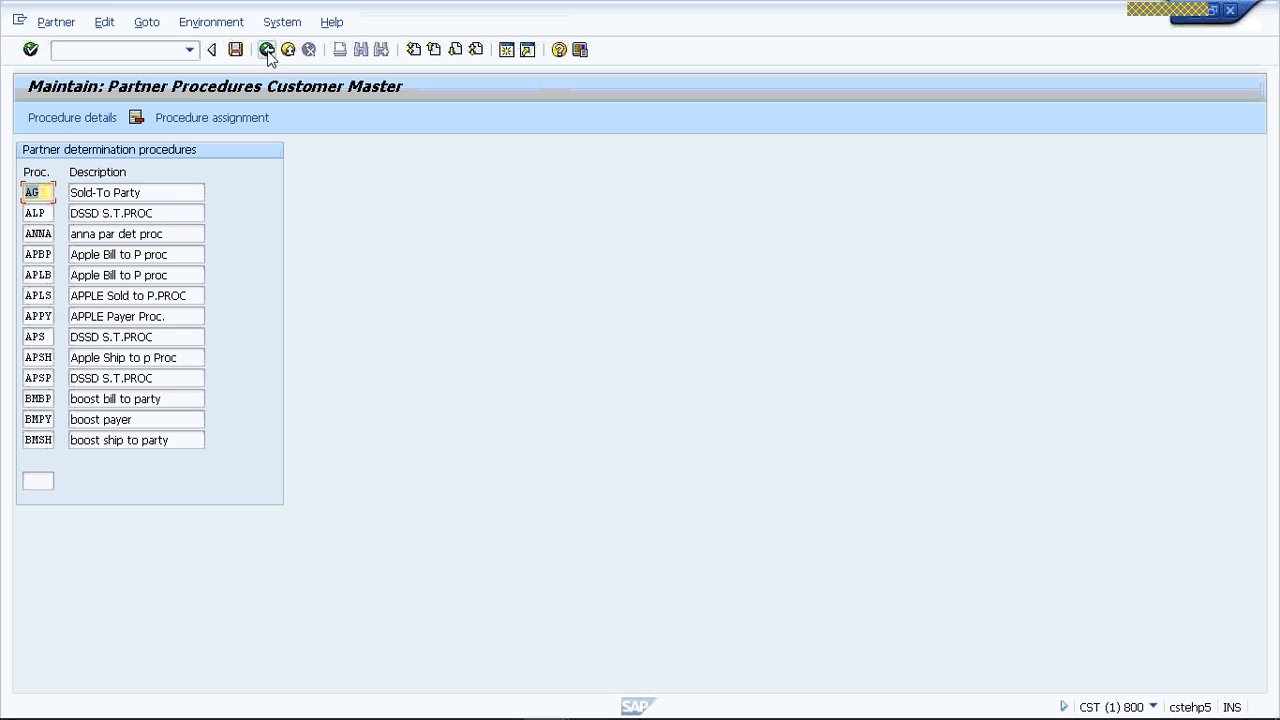
pyautogui.click(234, 50)
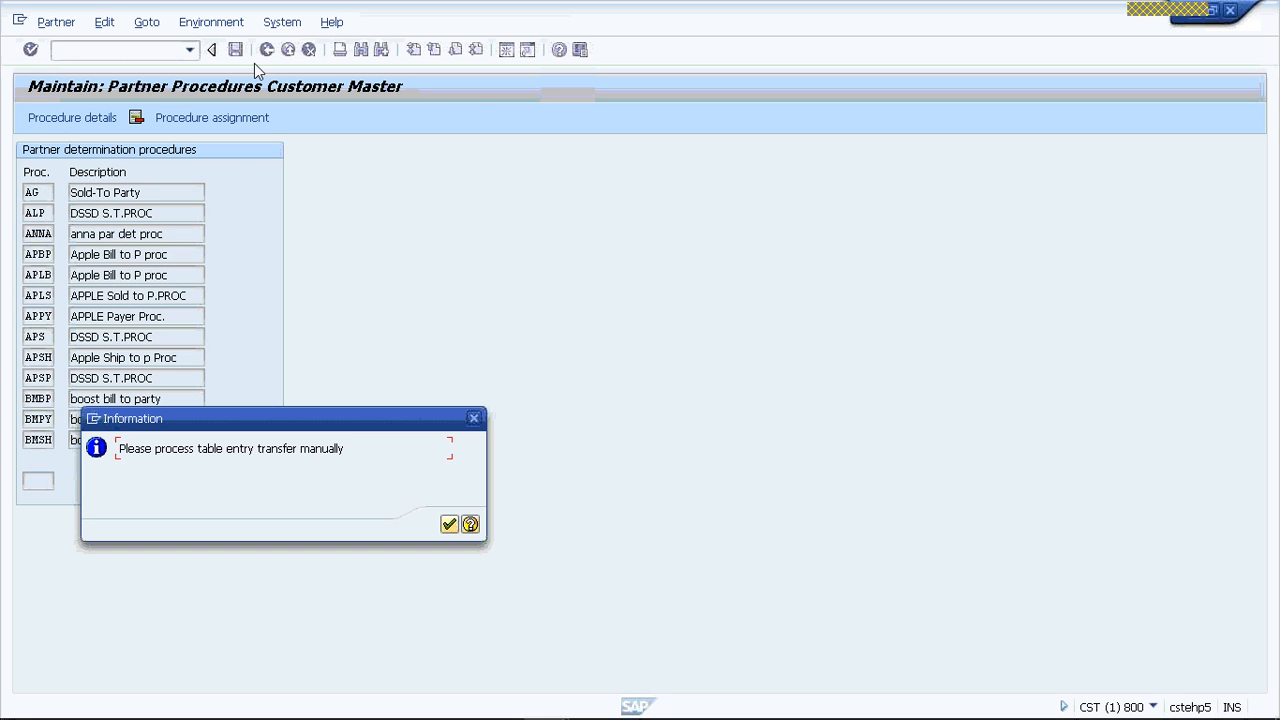
pyautogui.click(449, 525)
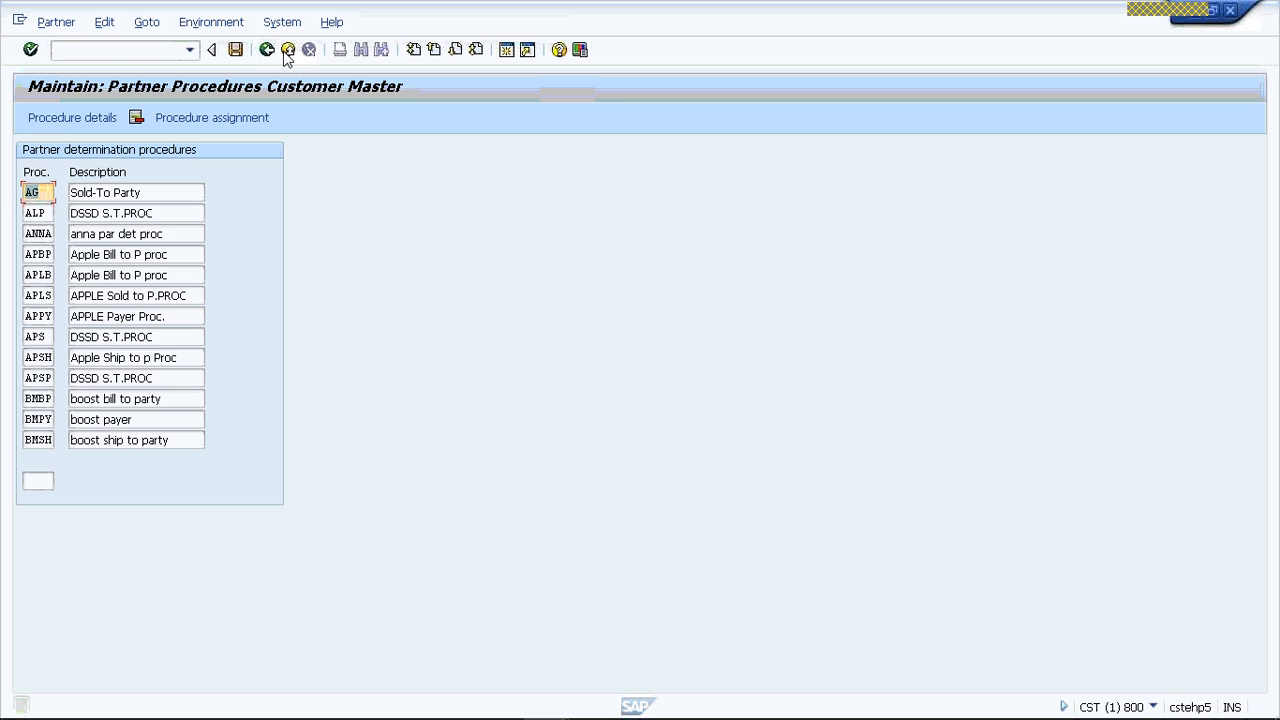
pyautogui.click(287, 51)
pyautogui.click(265, 51)
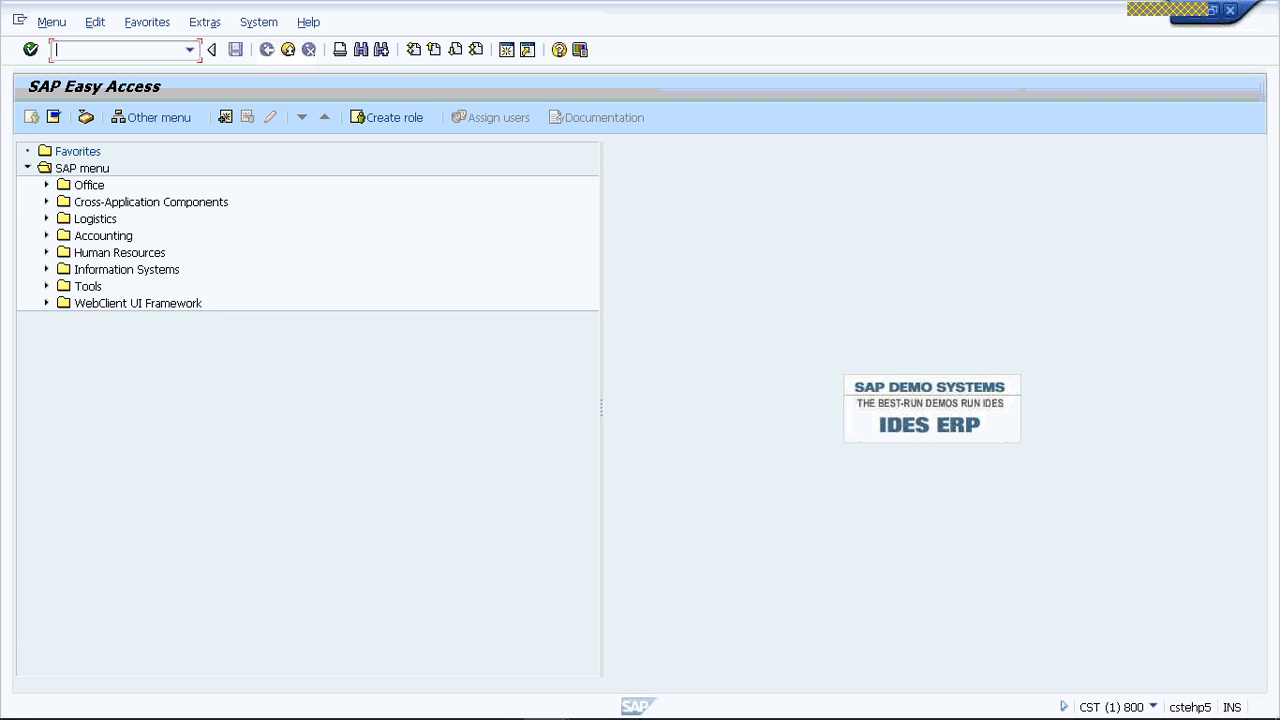
# - Start transaction SPRO and display the SAP Reference IMG
pyautogui.write('SPRO')
pyautogui.press('Return')
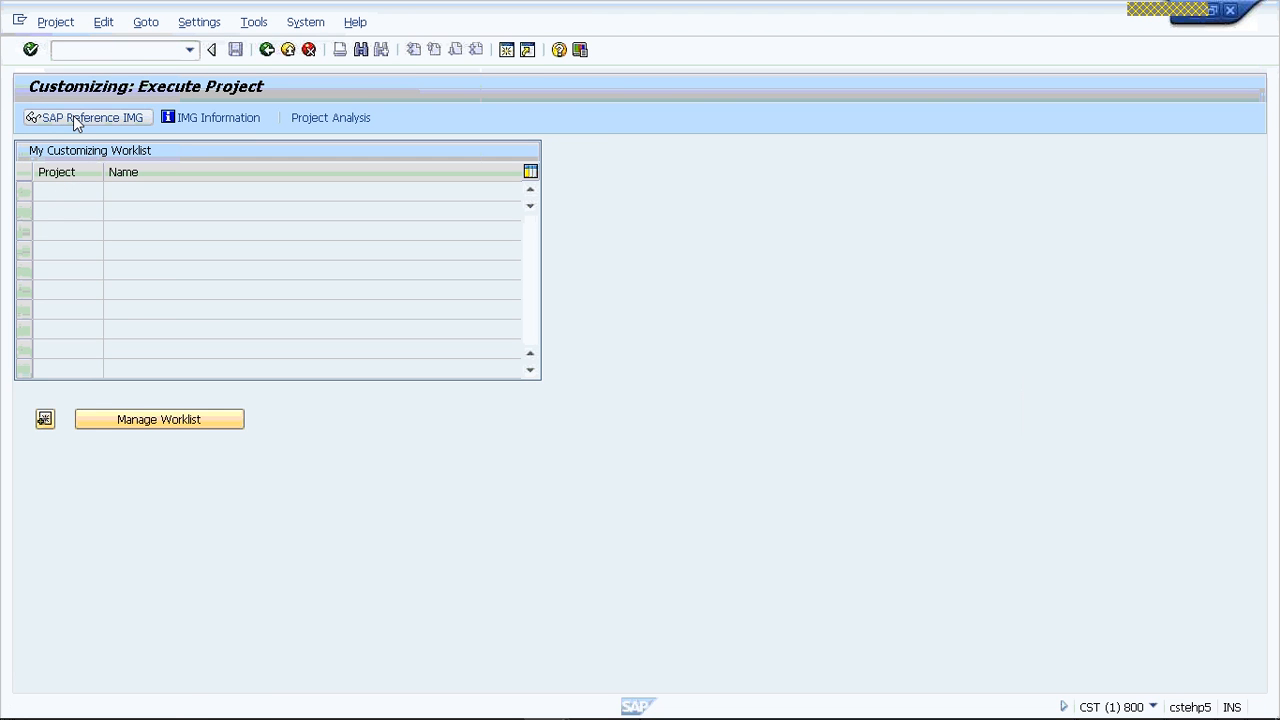
pyautogui.click(73, 117)
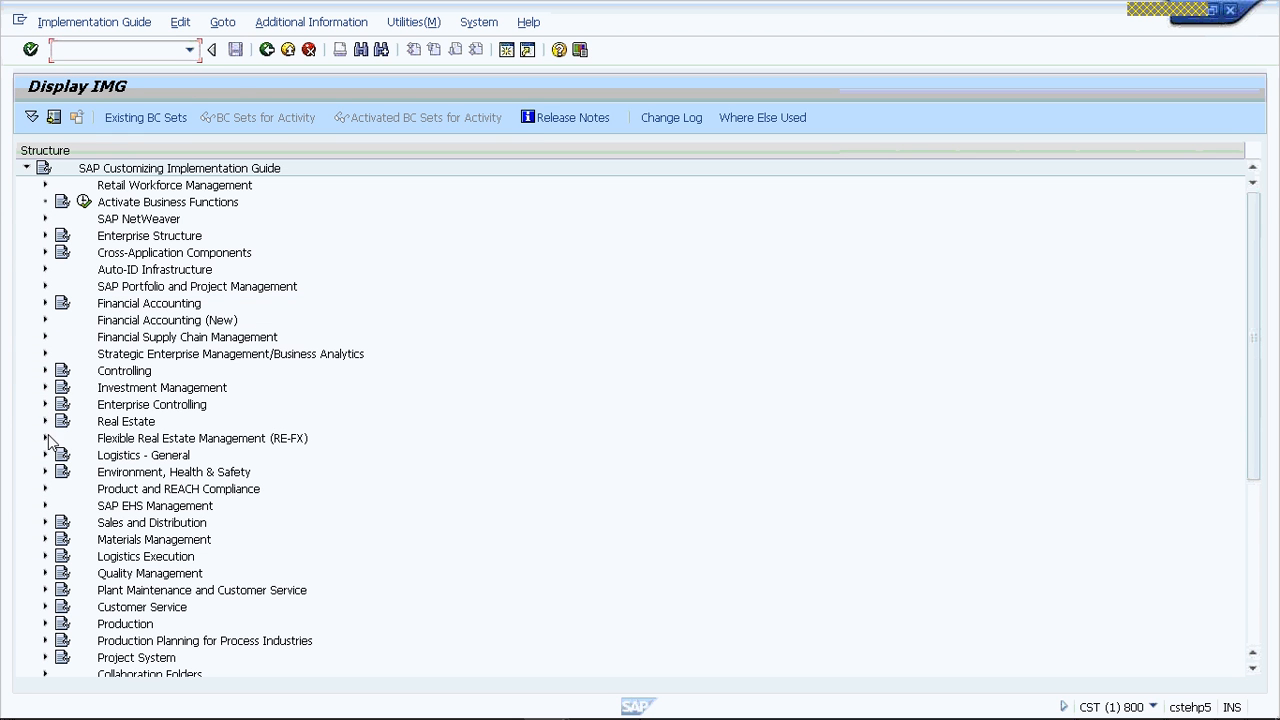
# - Open Define Account Groups and Field Selection for Customers under Logistics - General, Business Partner, Customers, Control
pyautogui.click(44, 456)
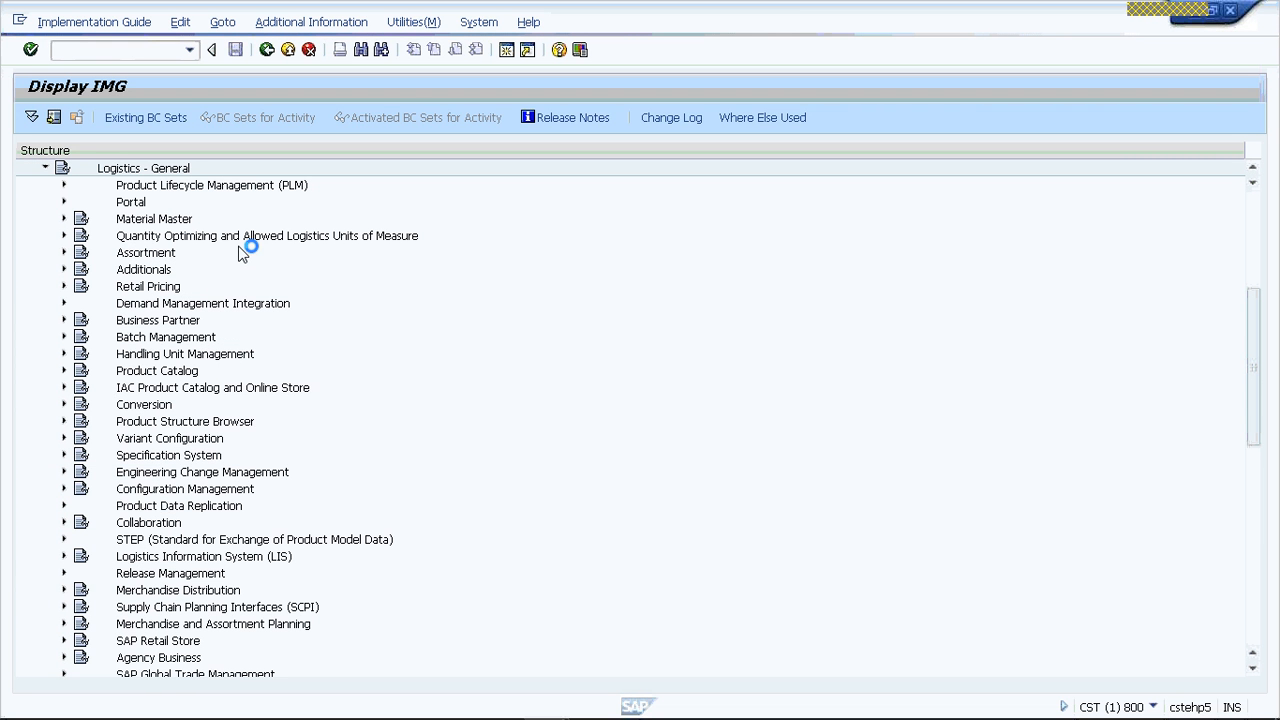
pyautogui.click(64, 320)
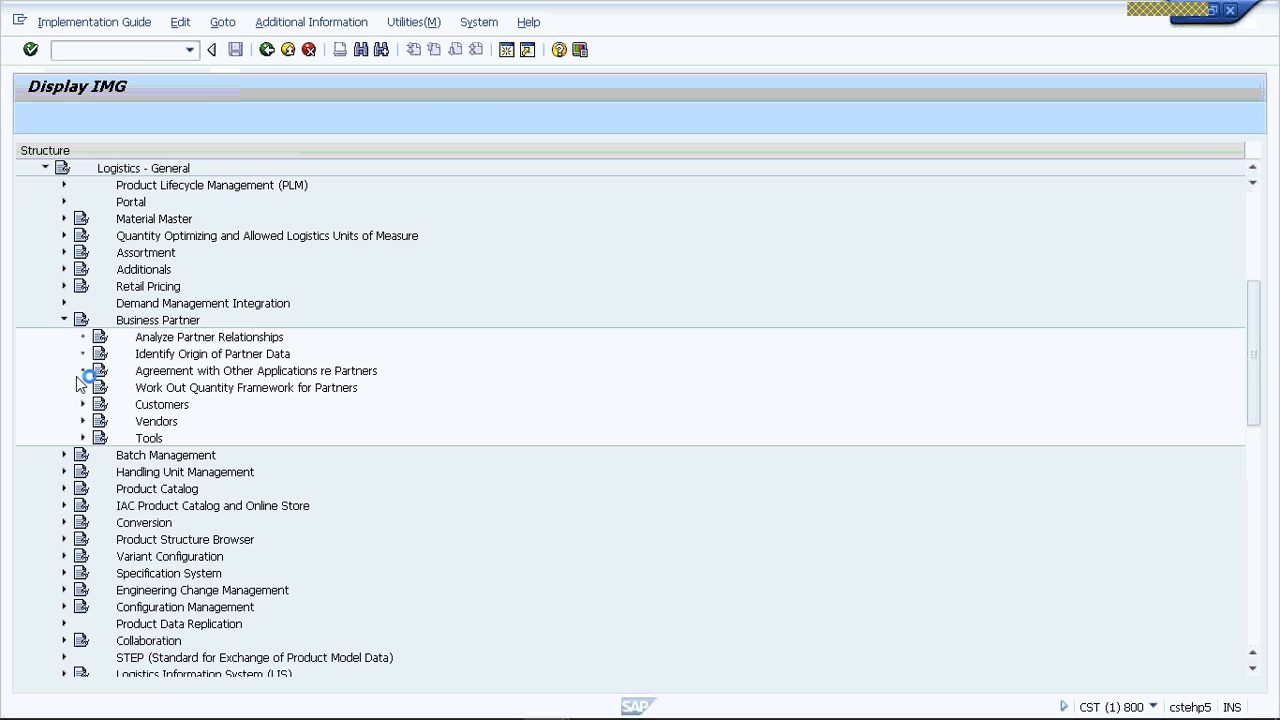
pyautogui.click(83, 404)
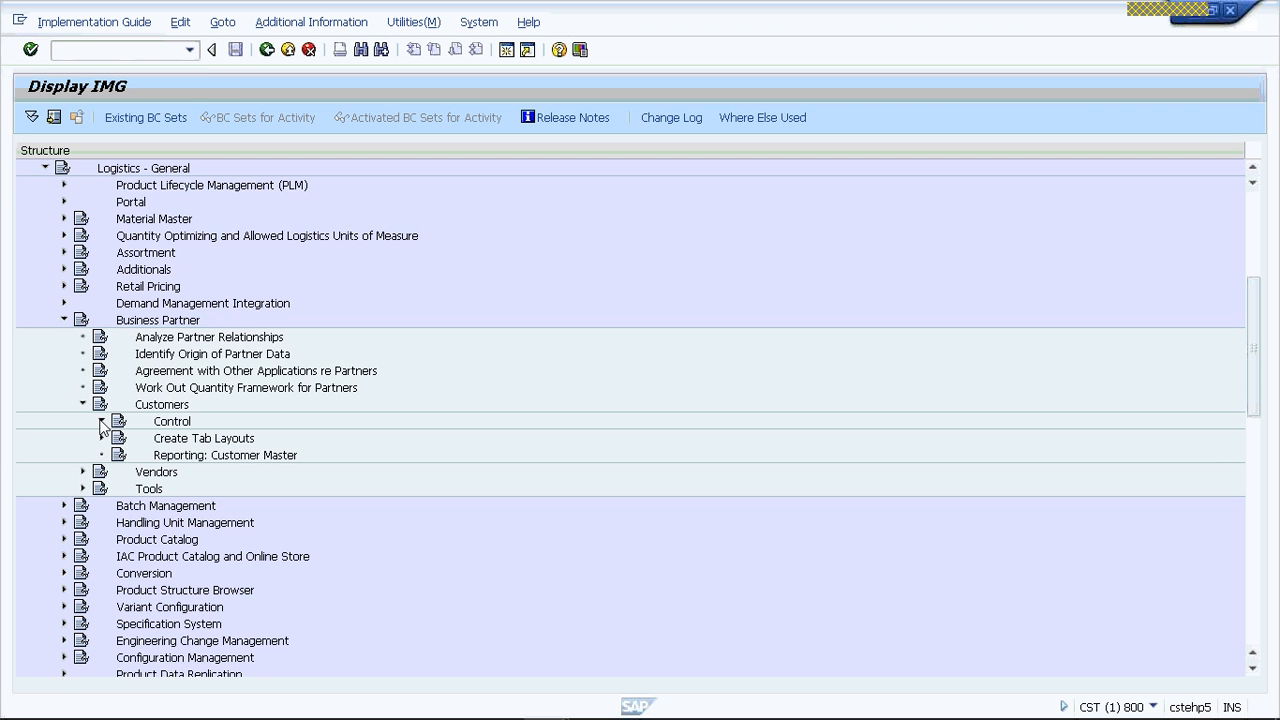
pyautogui.click(101, 421)
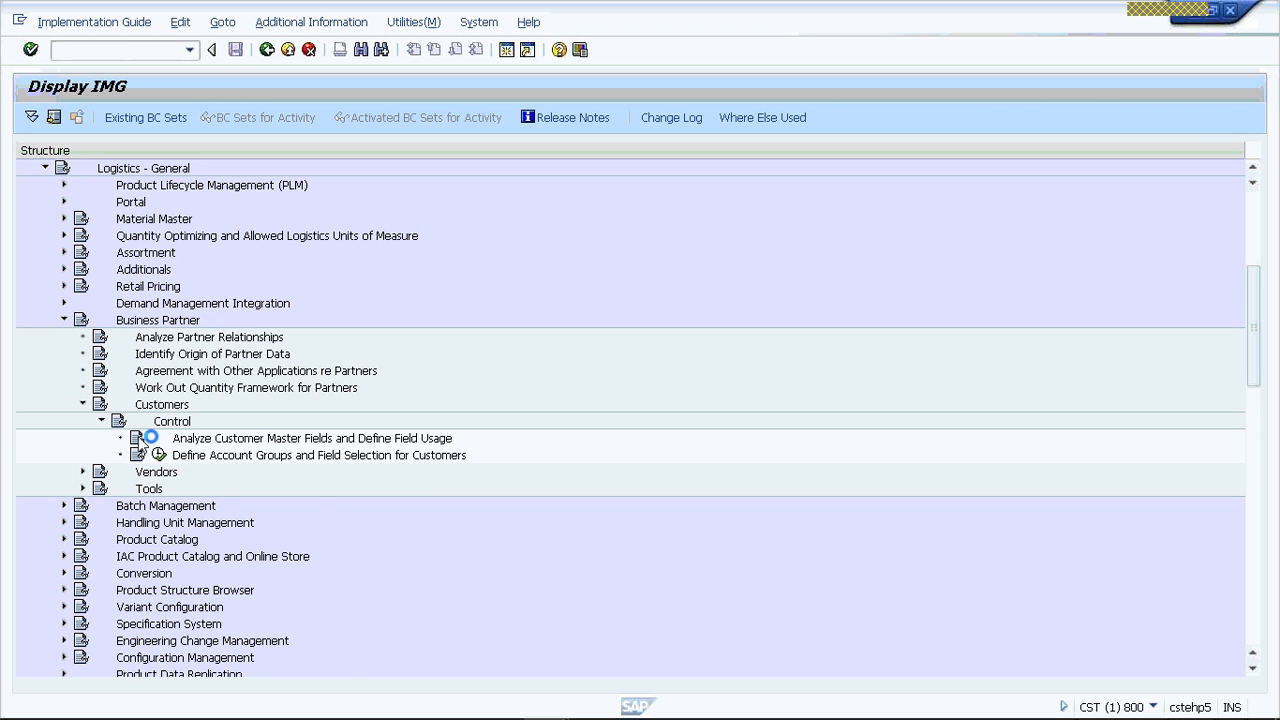
pyautogui.click(159, 455)
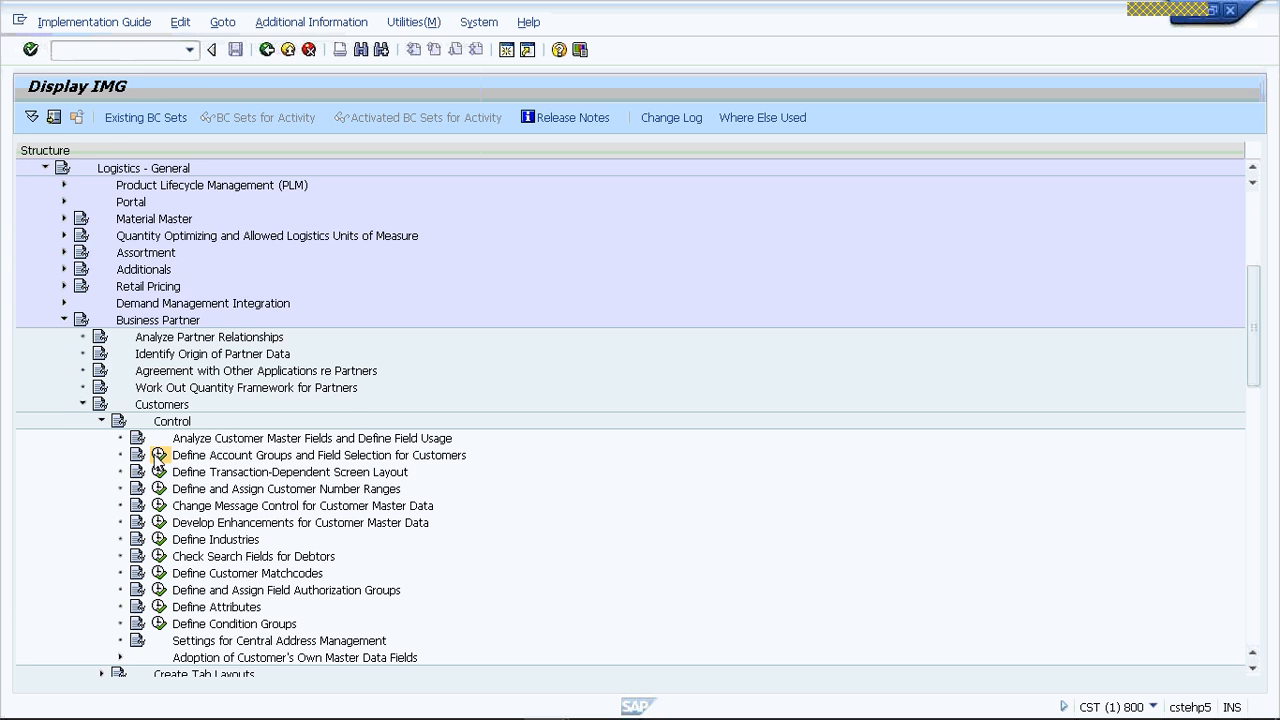
# - Find account group VRSP in the customer account groups and check the partner determination procedure in its details
pyautogui.click(77, 663)
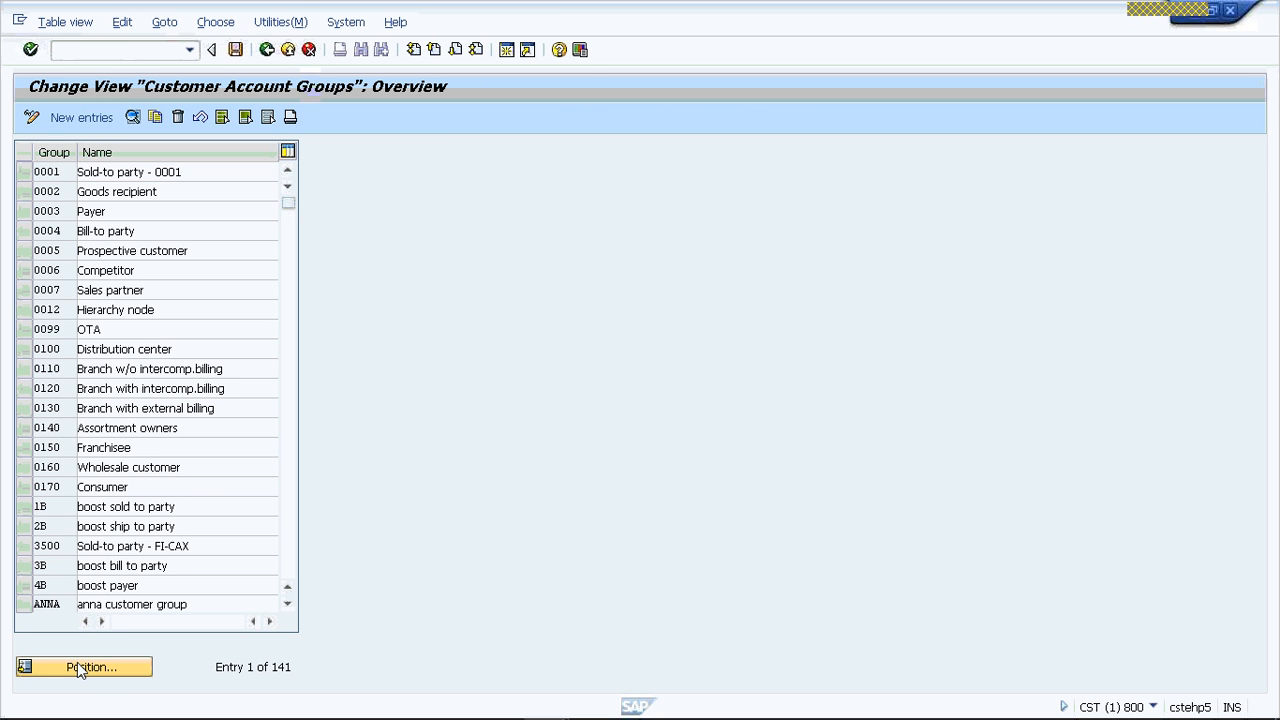
pyautogui.write('VR')
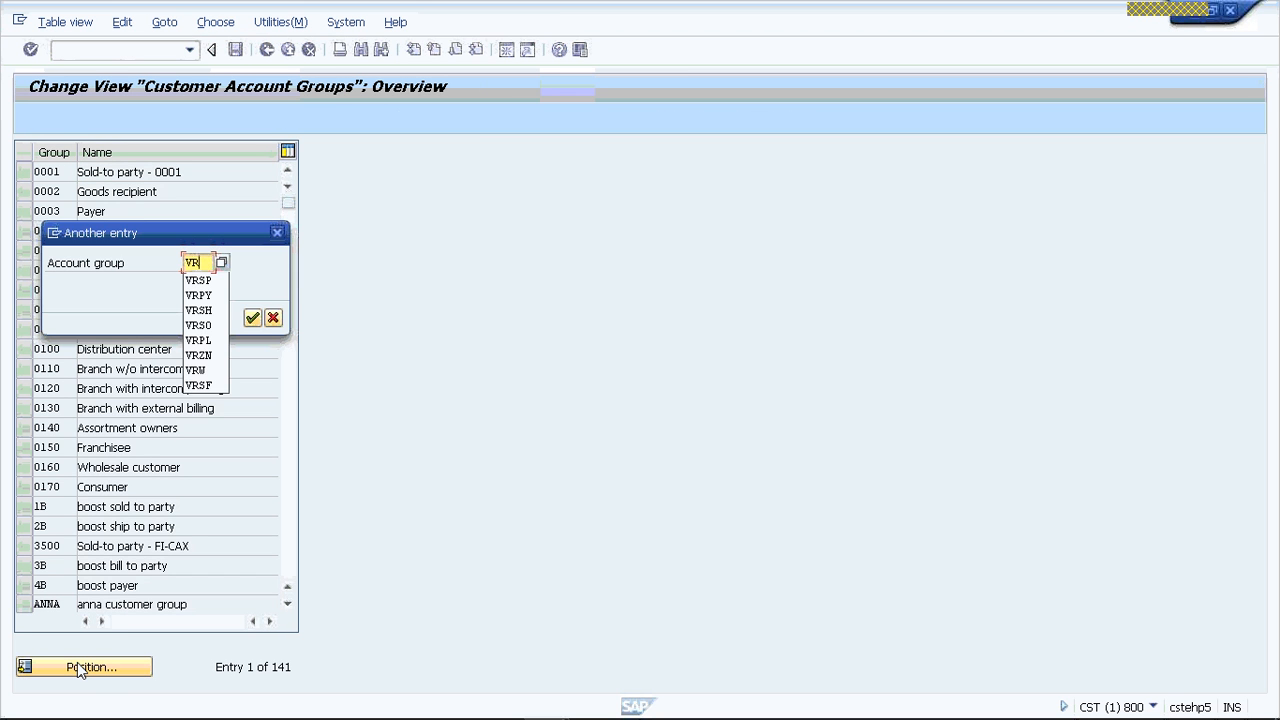
pyautogui.write('SP')
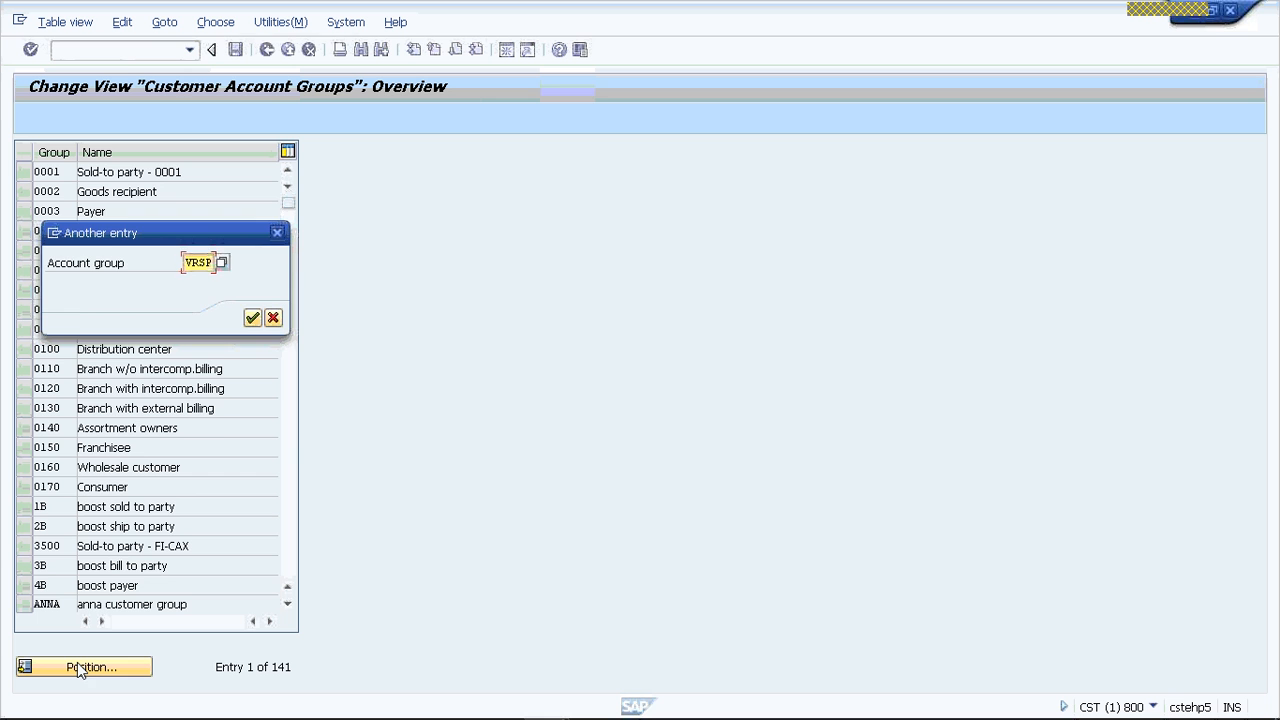
pyautogui.press('Return')
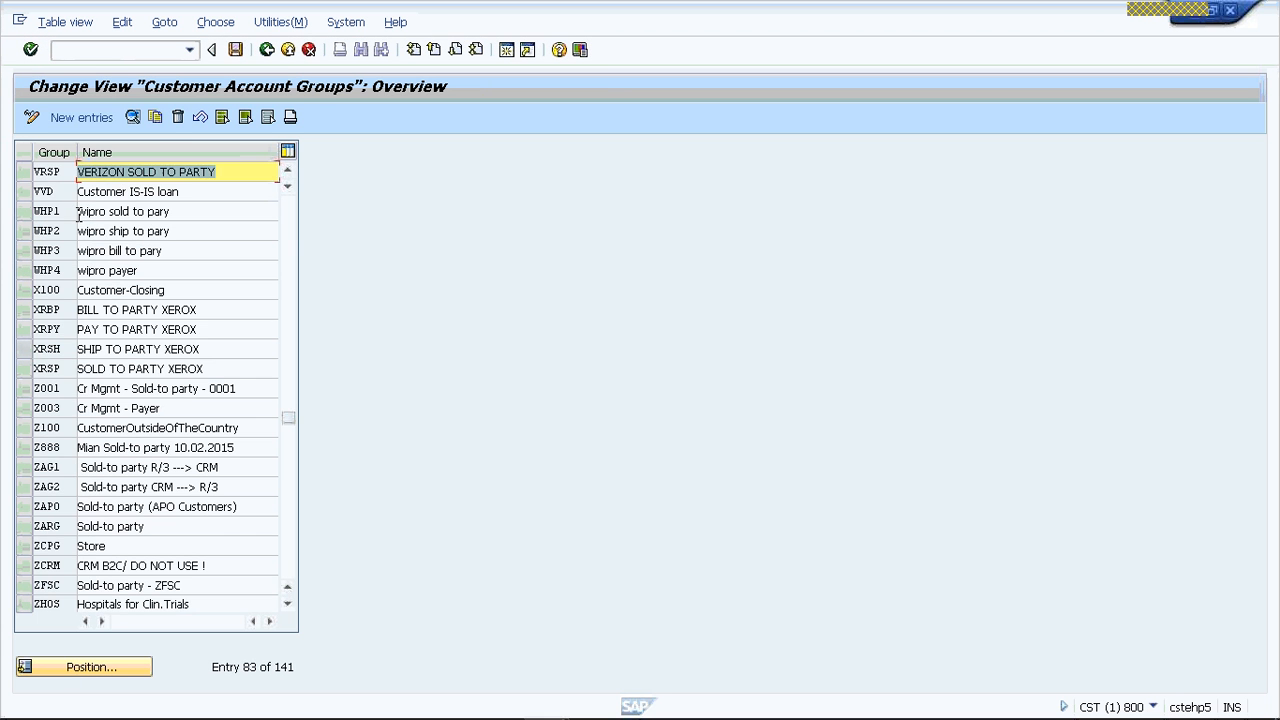
pyautogui.doubleClick(50, 175)
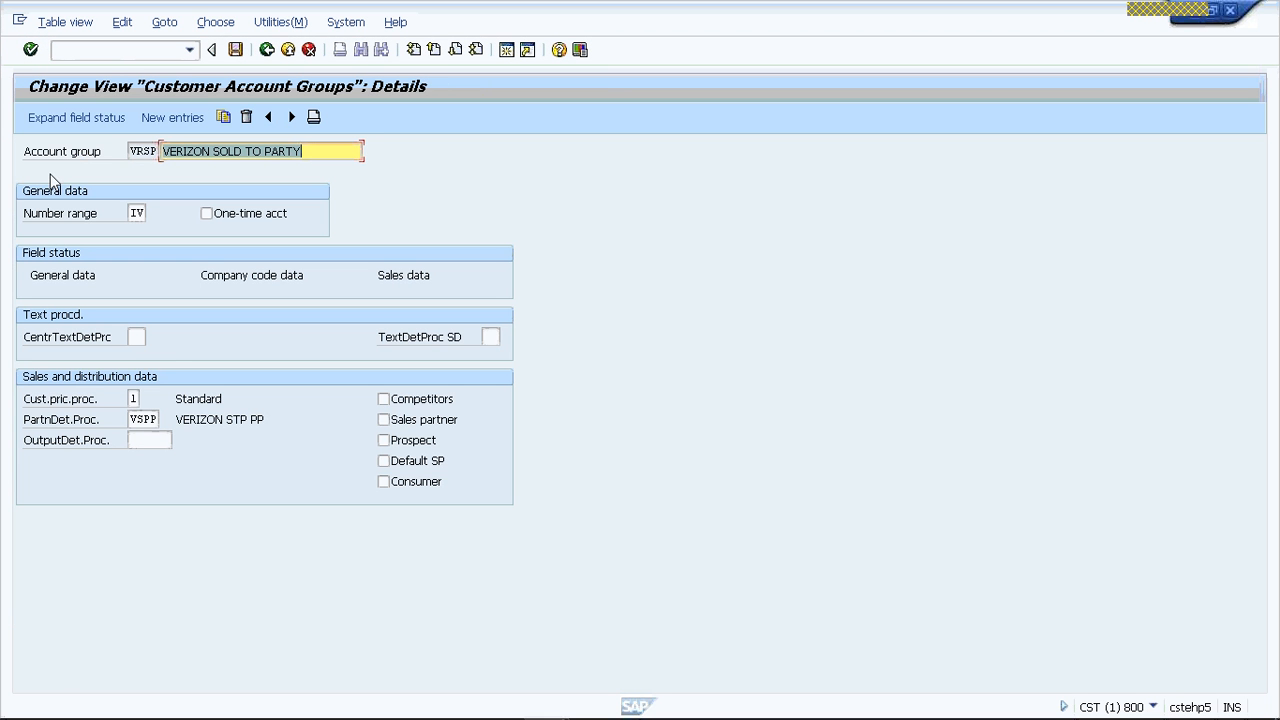
pyautogui.click(270, 419)
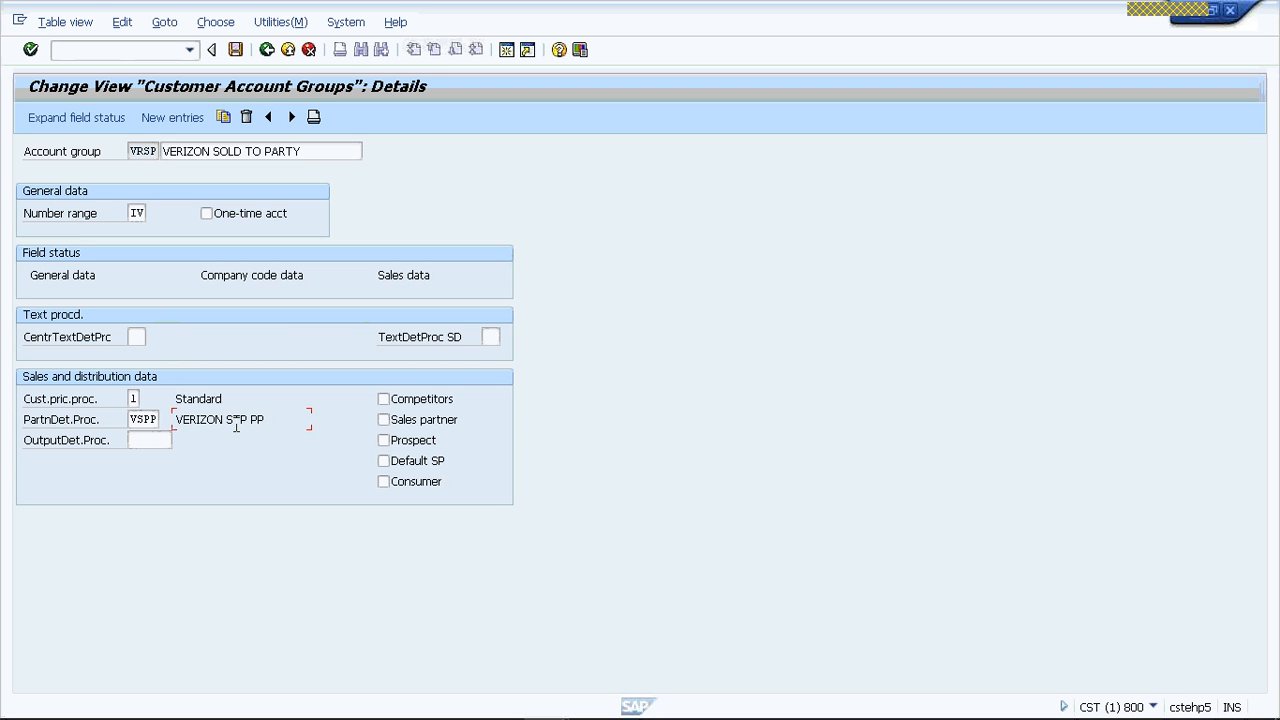
pyautogui.click(146, 425)
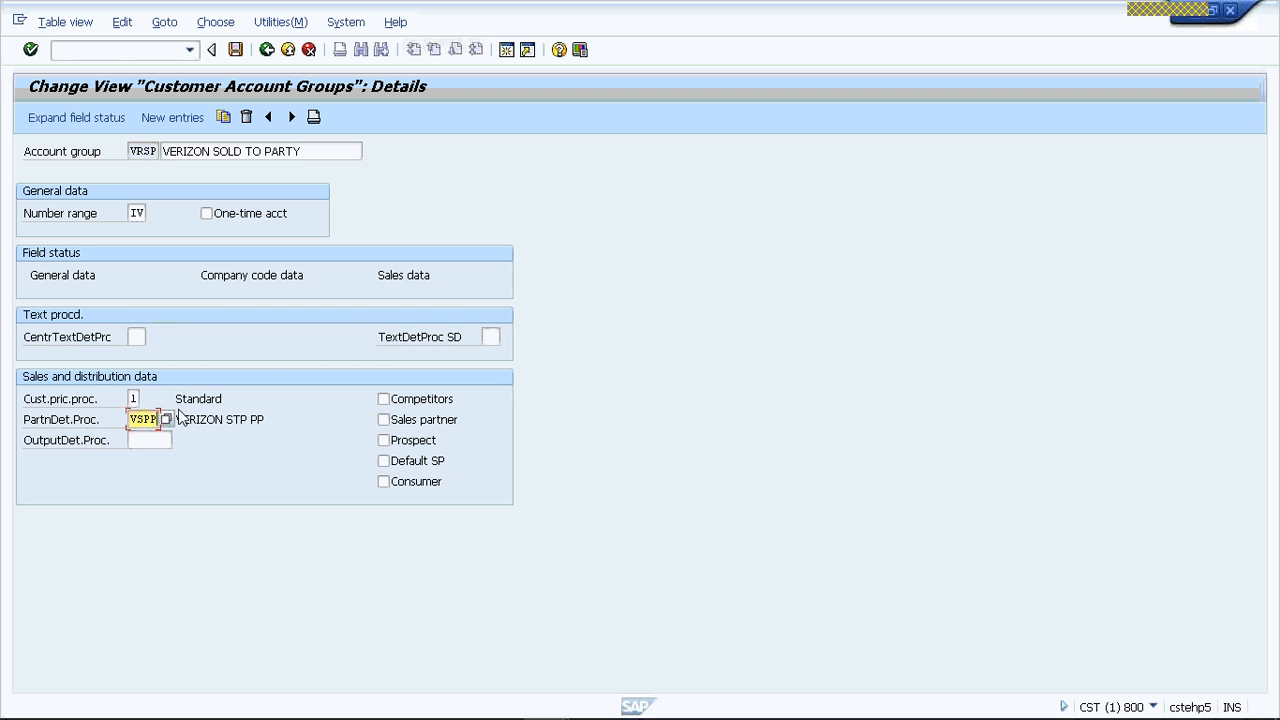
# - Display the sales data field status groups of account group VRSP, and return to the SAP Easy Access screen
pyautogui.click(405, 285)
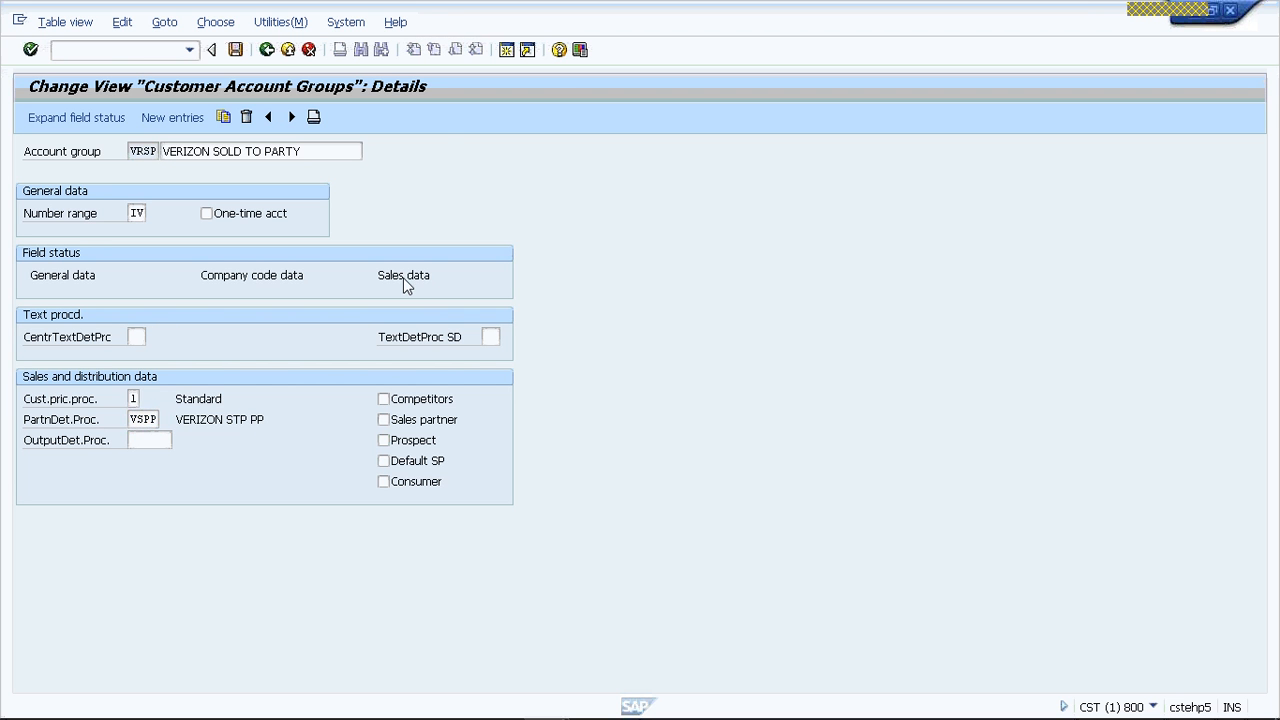
pyautogui.doubleClick(405, 285)
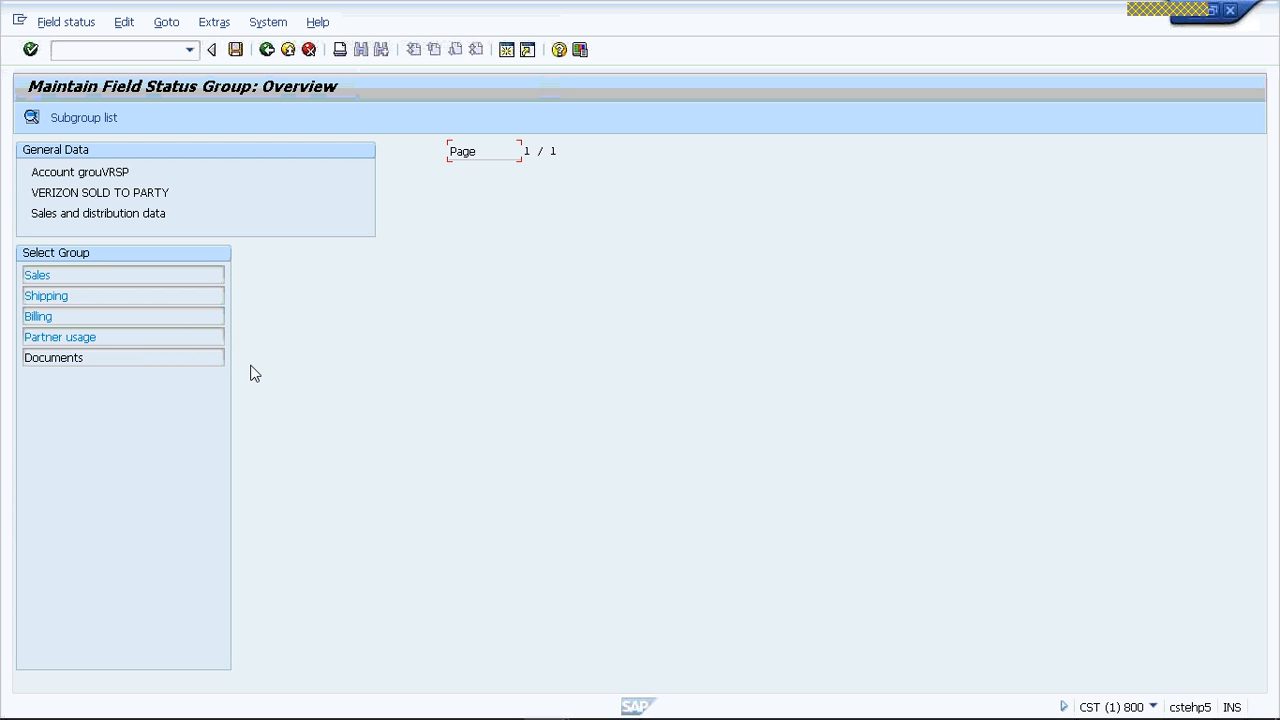
pyautogui.click(290, 53)
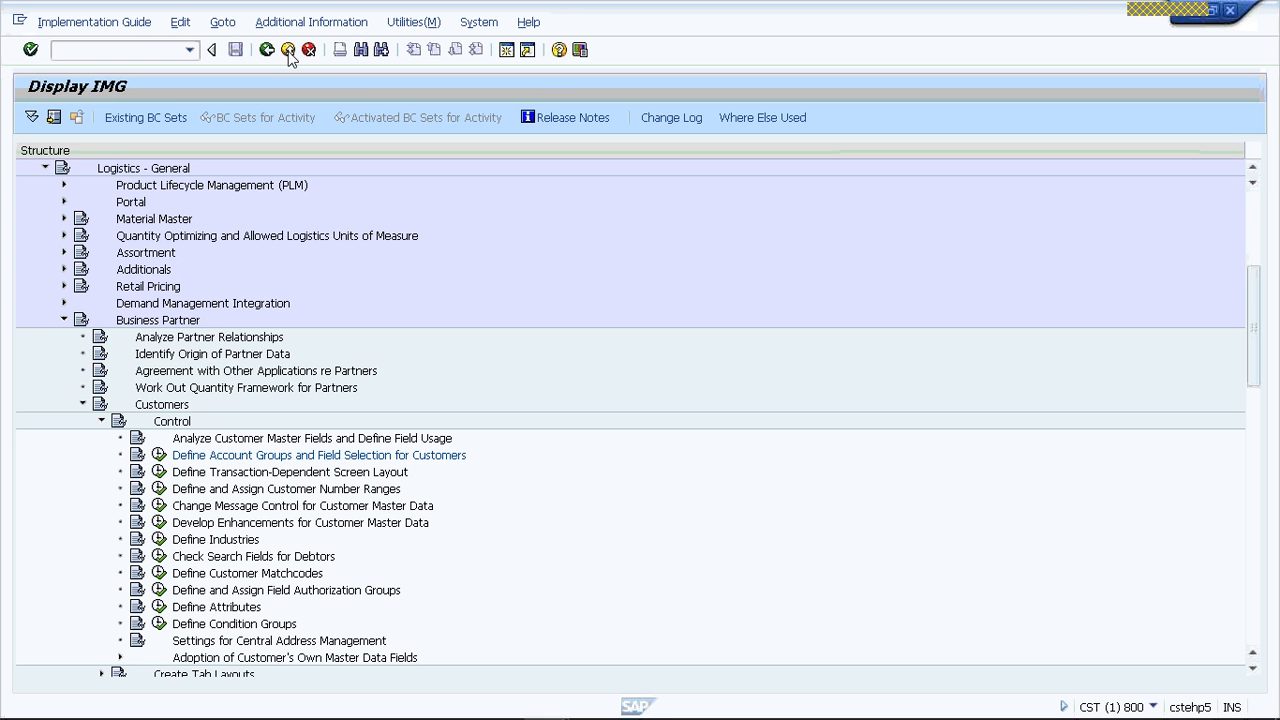
pyautogui.click(288, 51)
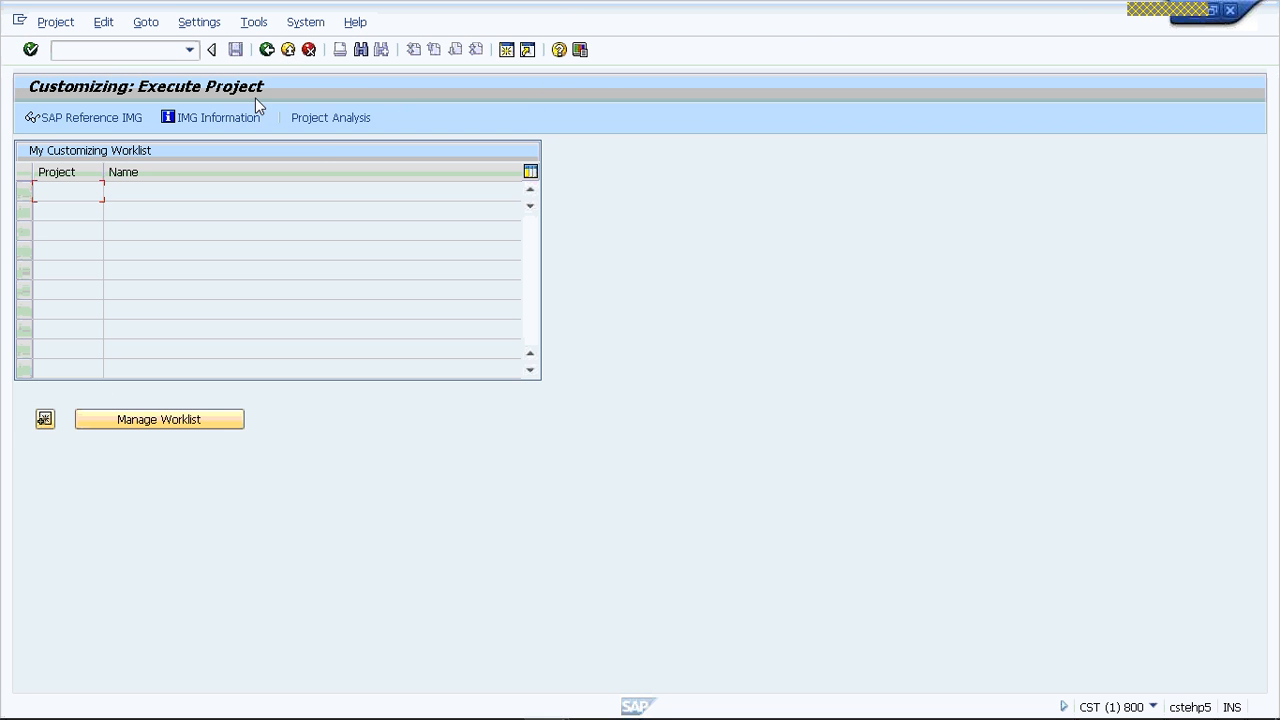
pyautogui.click(287, 53)
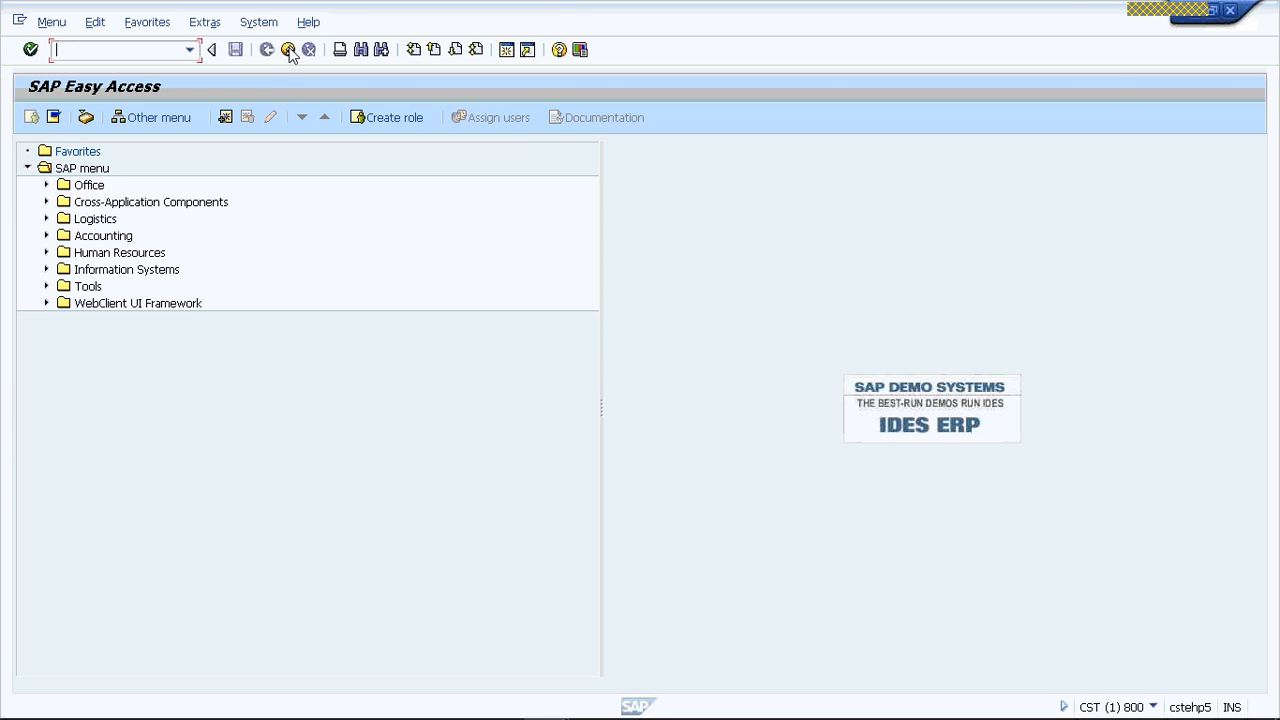
# - Start transaction VD02 and display the proposed customer's partner functions in its sales area data
pyautogui.write('VD02')
pyautogui.press('Return')
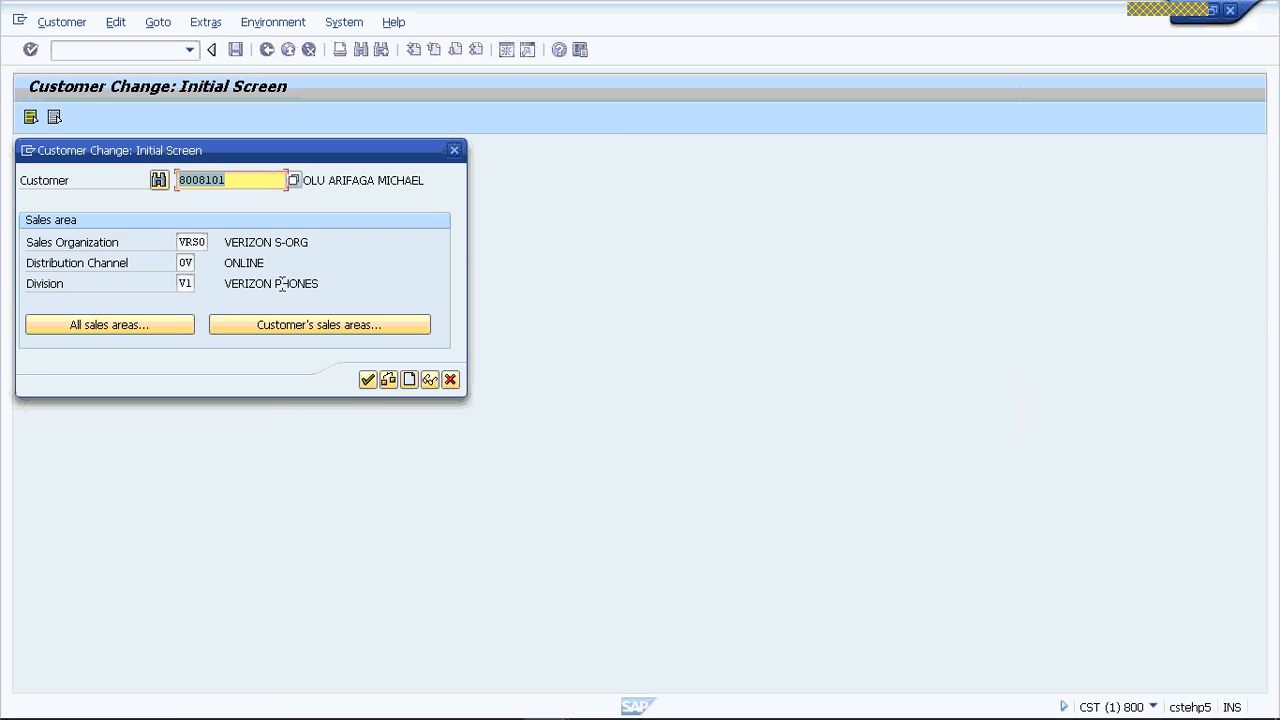
pyautogui.press('Return')
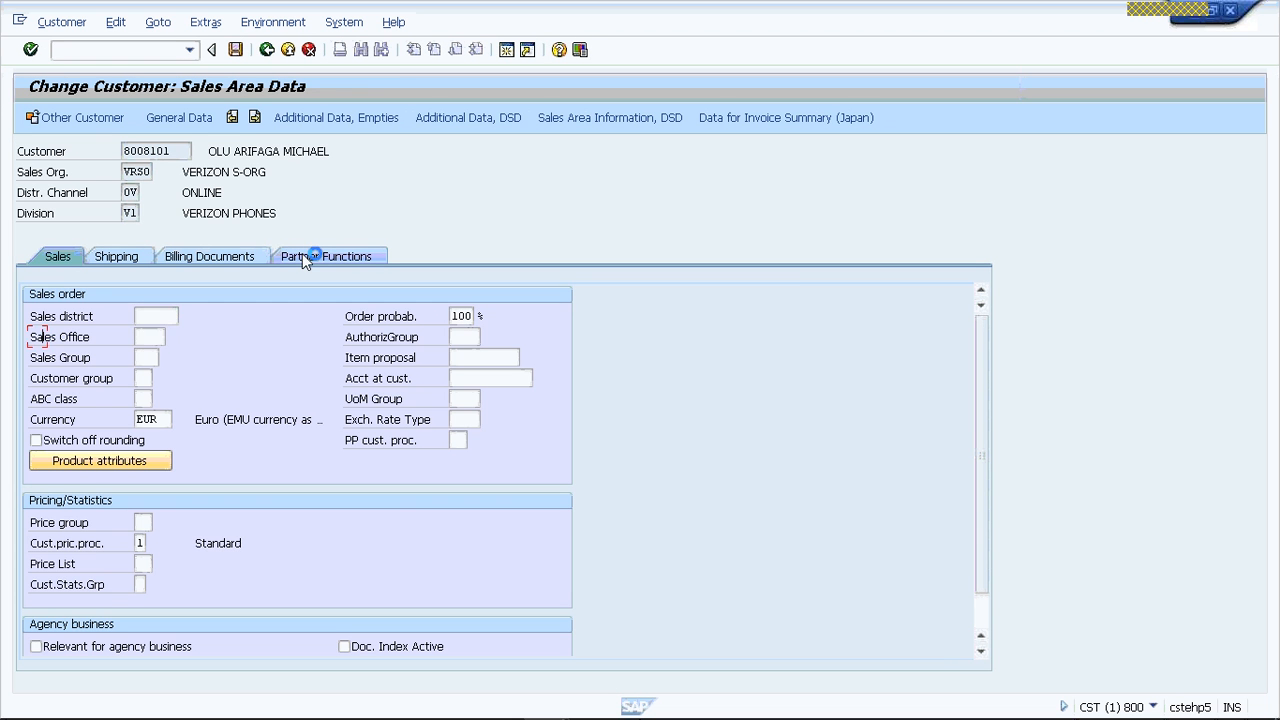
pyautogui.click(267, 473)
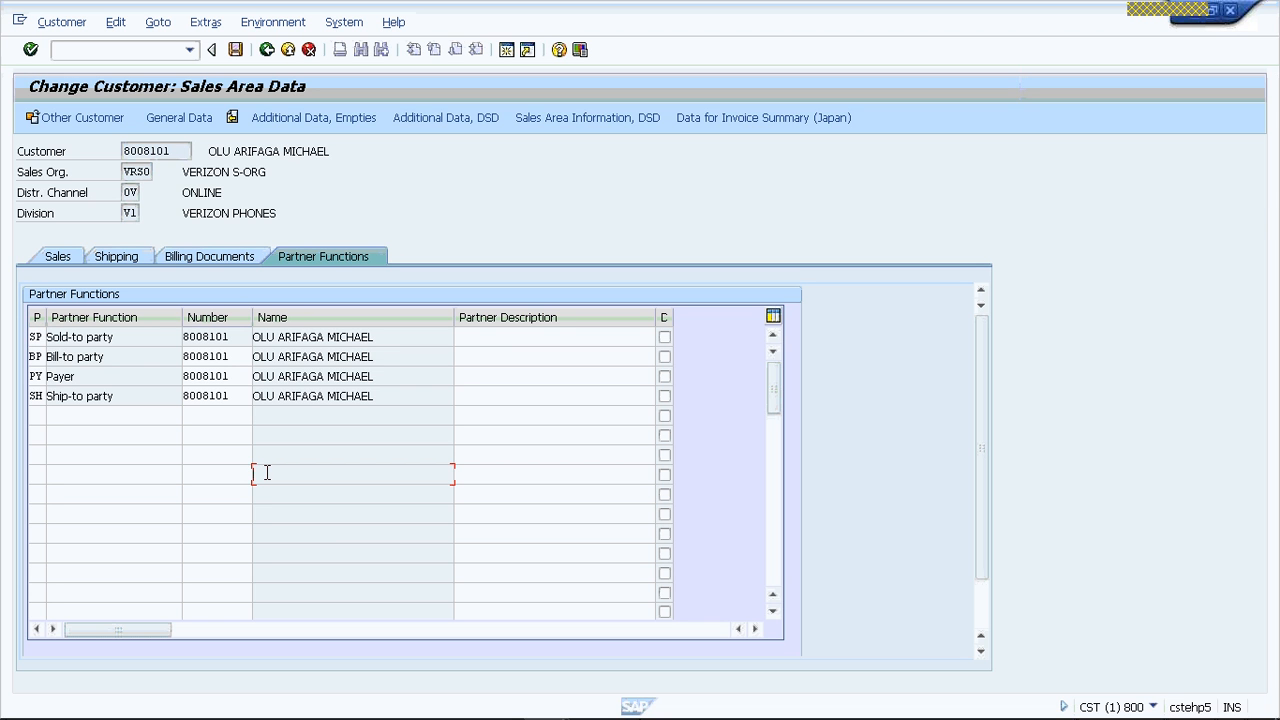
# - Select the bill-to party's customer number and widen the Number column of the partner functions table
pyautogui.click(228, 358)
pyautogui.write('1')
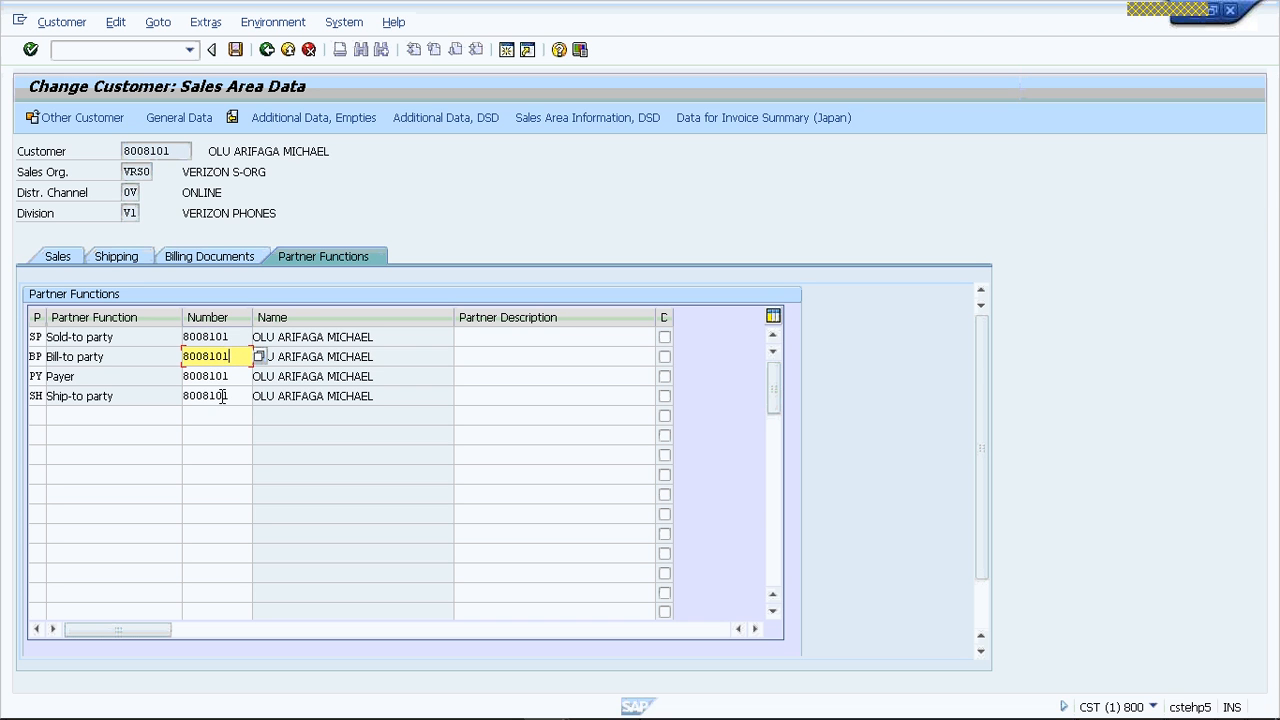
pyautogui.moveTo(253, 317); pyautogui.dragTo(285, 320)
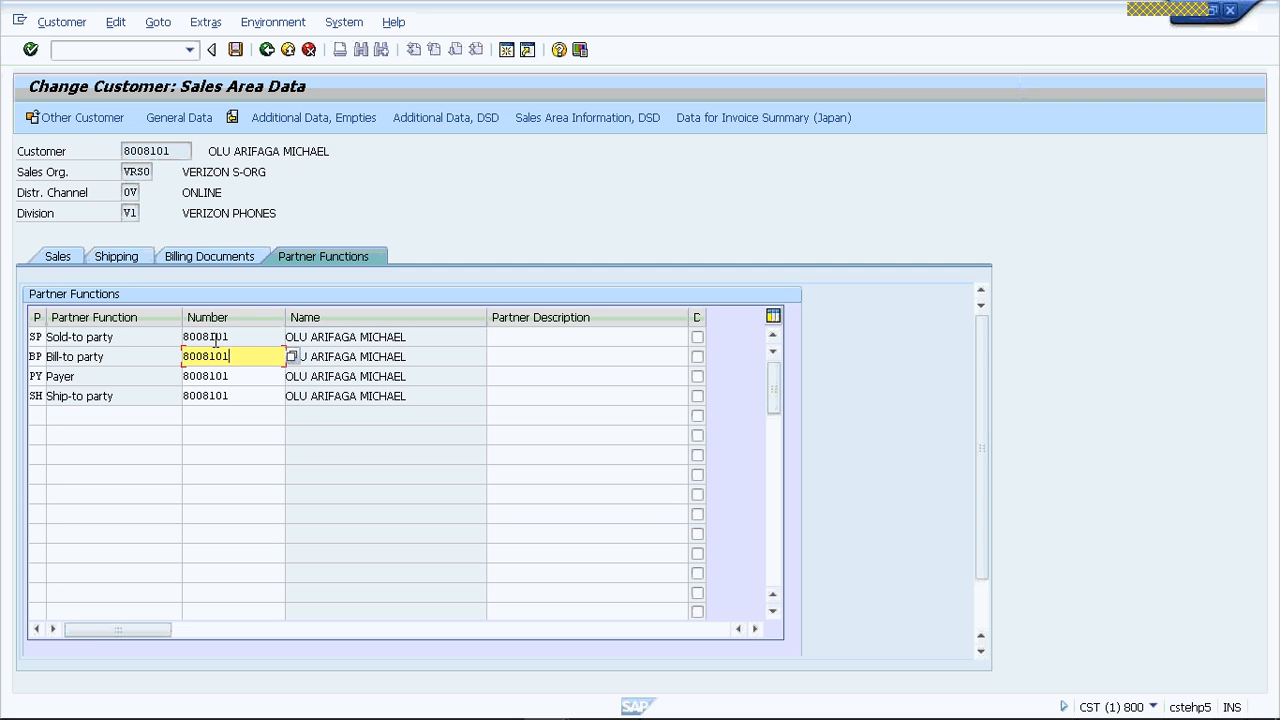
# - Open a second SAP session and place its window beside the customer's partner functions
pyautogui.moveTo(326, 717)
pyautogui.click(509, 49)
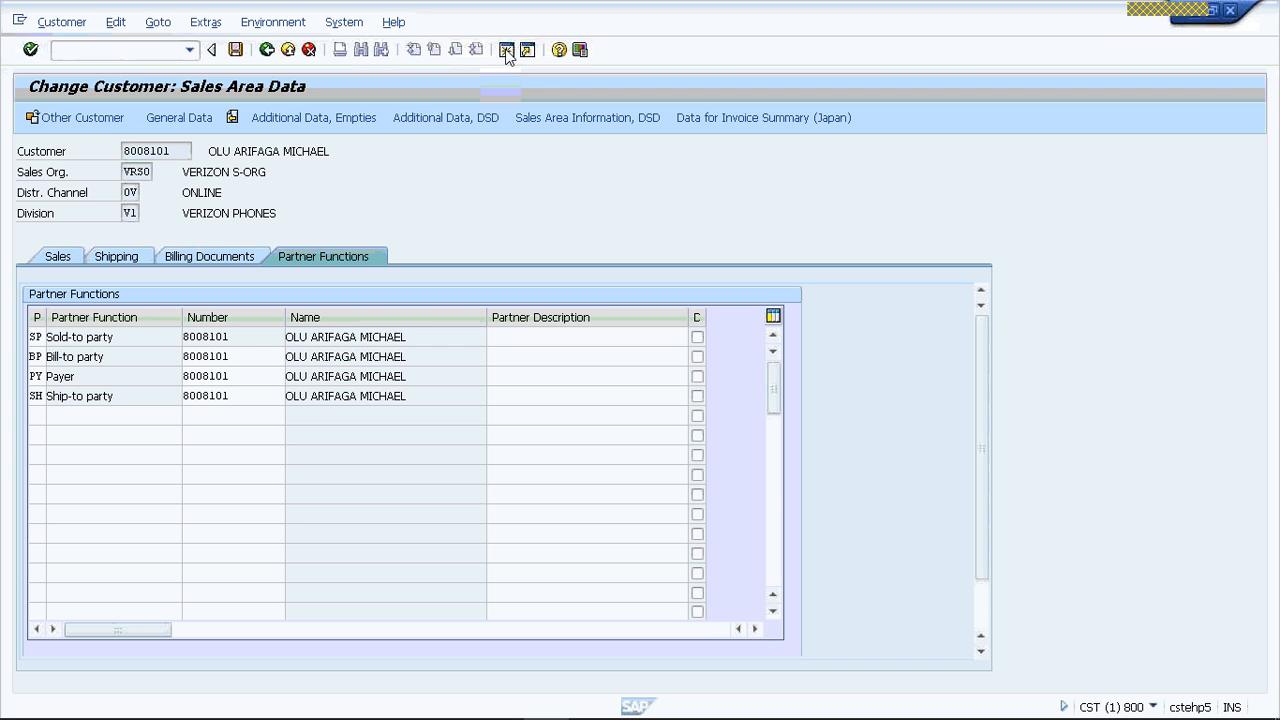
pyautogui.click(507, 52)
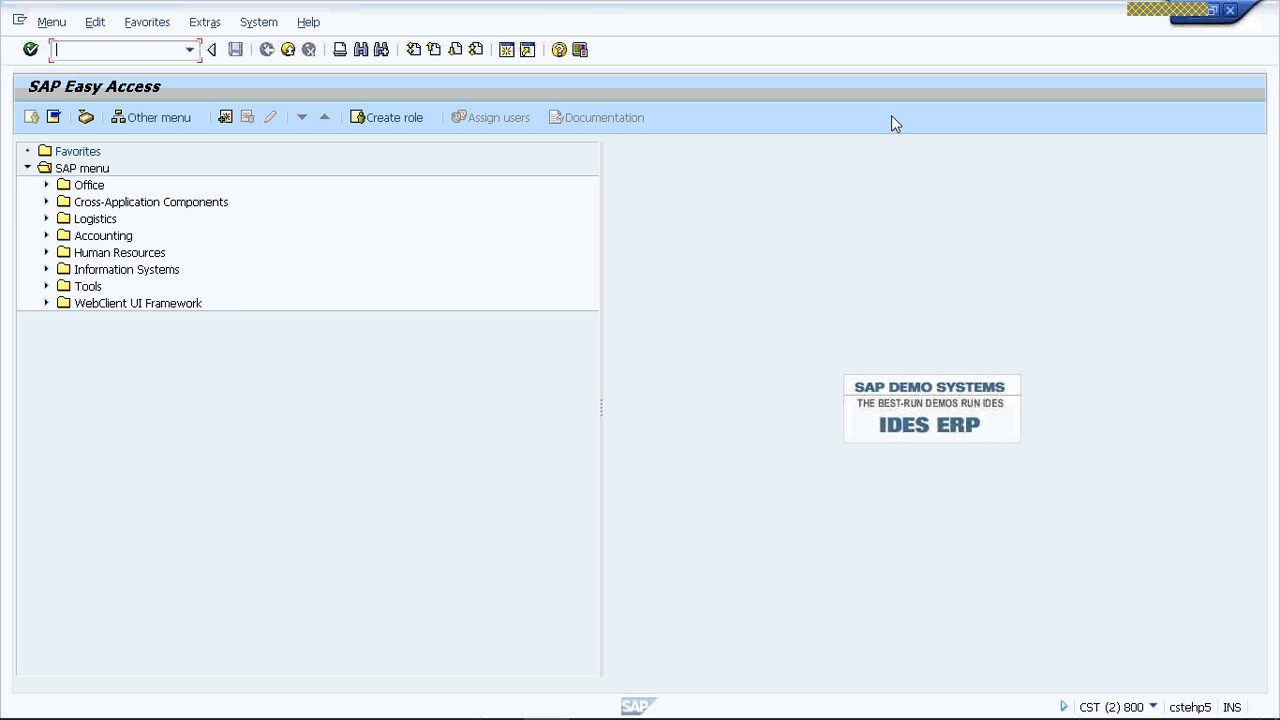
pyautogui.doubleClick(1072, 22)
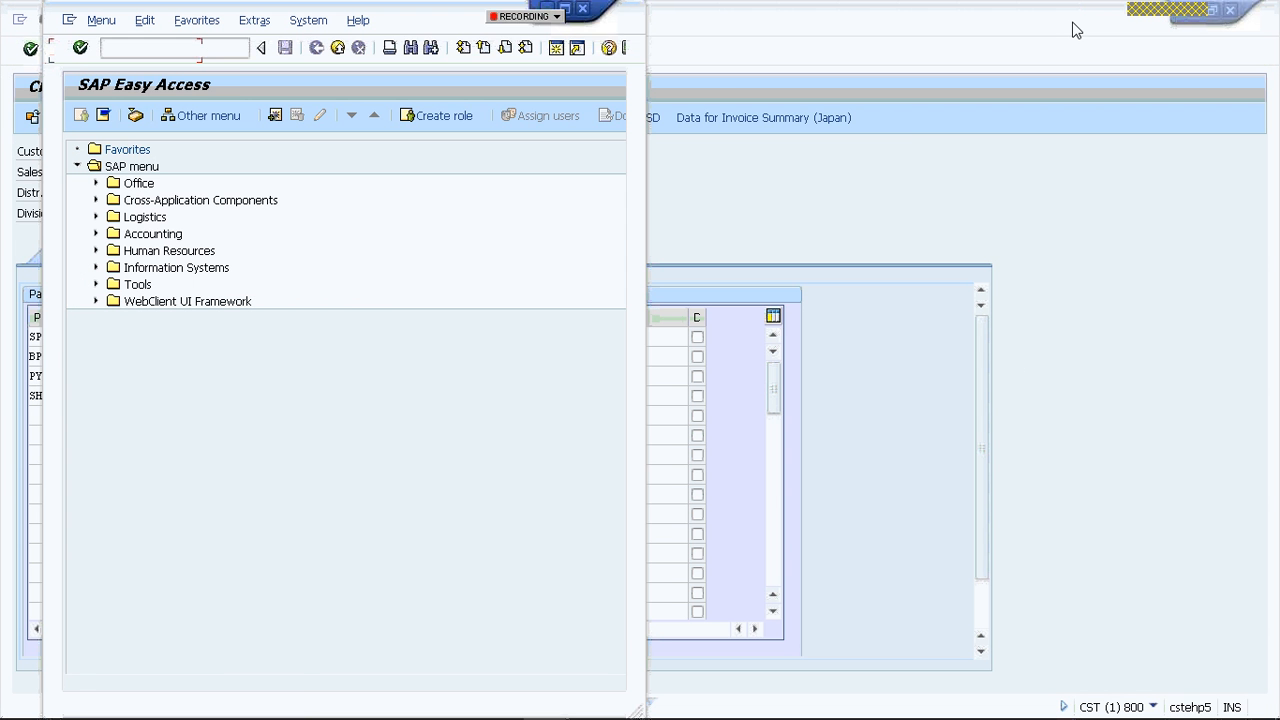
pyautogui.moveTo(1057, 9); pyautogui.dragTo(1005, 49)
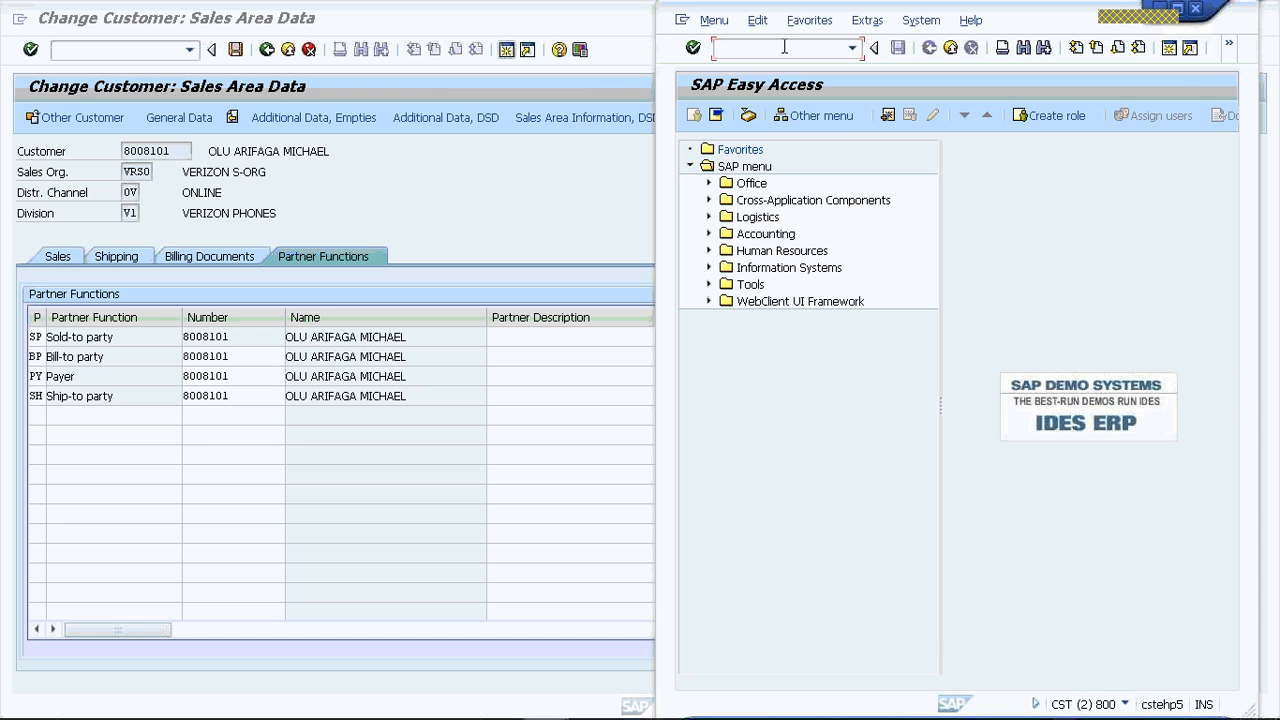
# - Start transaction SPRO in the second session and display the SAP Reference IMG
pyautogui.write('SPRO')
pyautogui.press('Return')
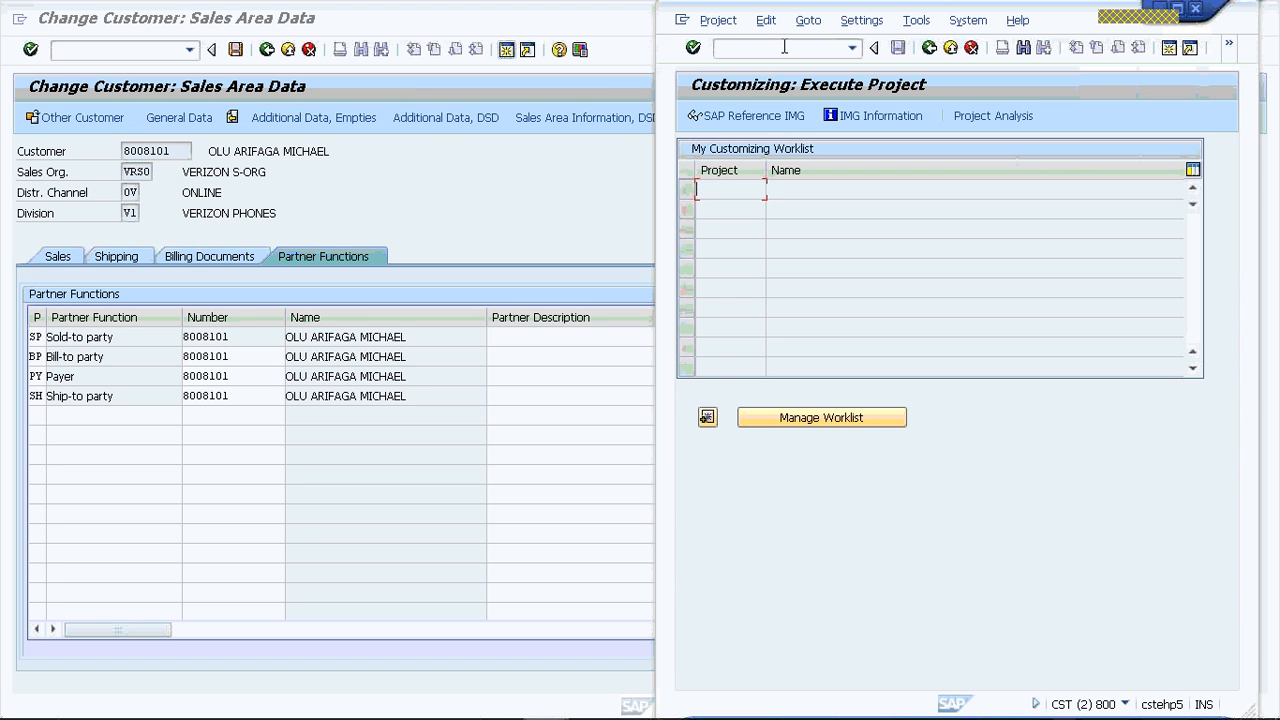
pyautogui.click(778, 48)
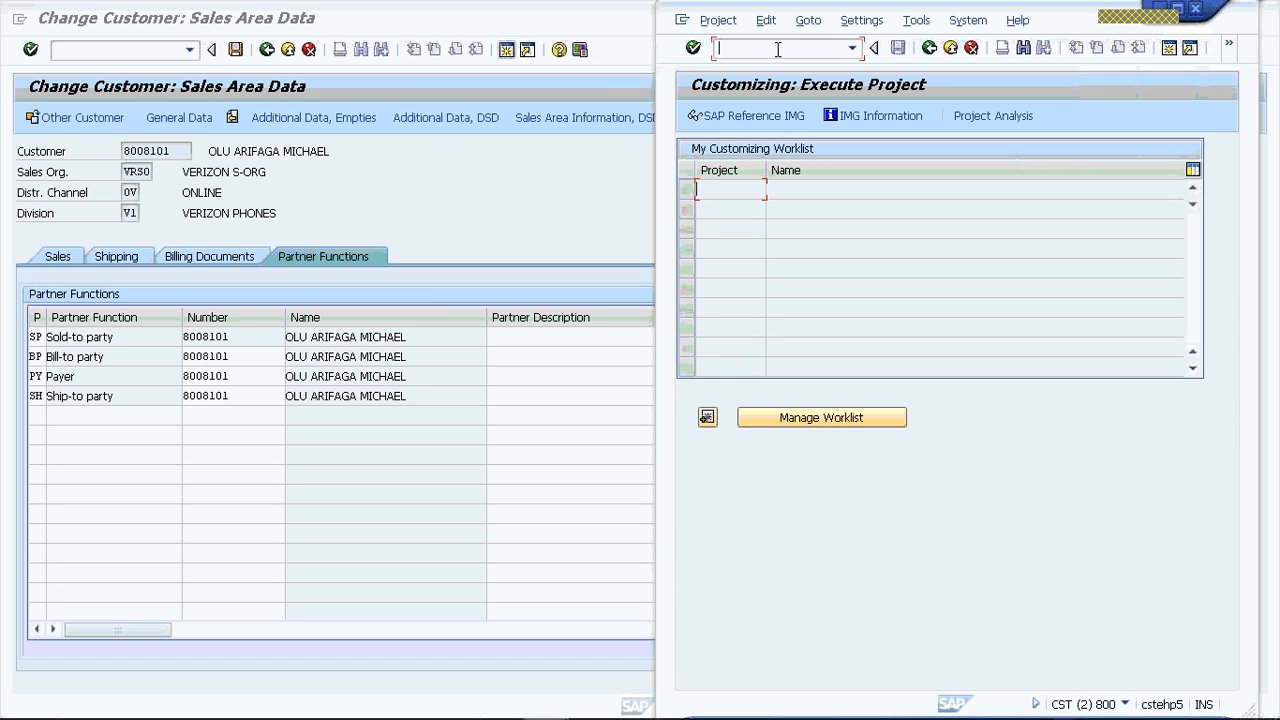
pyautogui.click(729, 115)
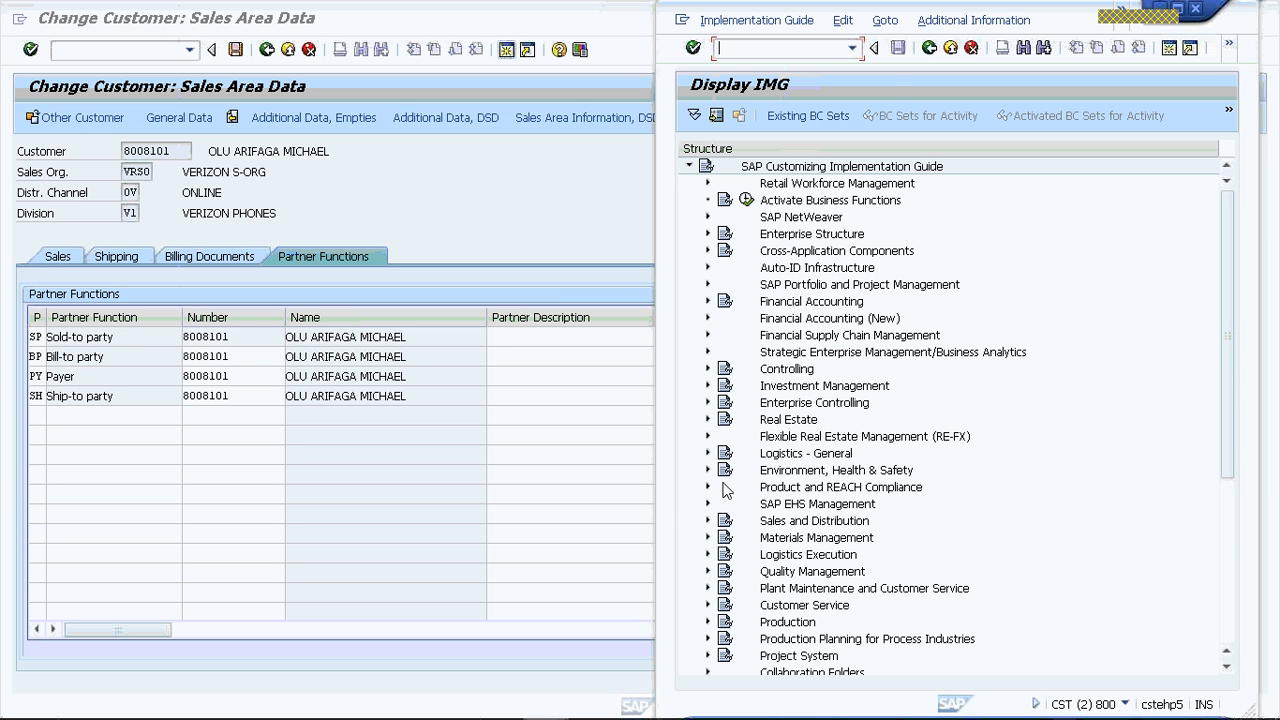
# - Open Define and Assign Customer Number Ranges under Logistics - General, Business Partner, Customers, Control
pyautogui.click(708, 454)
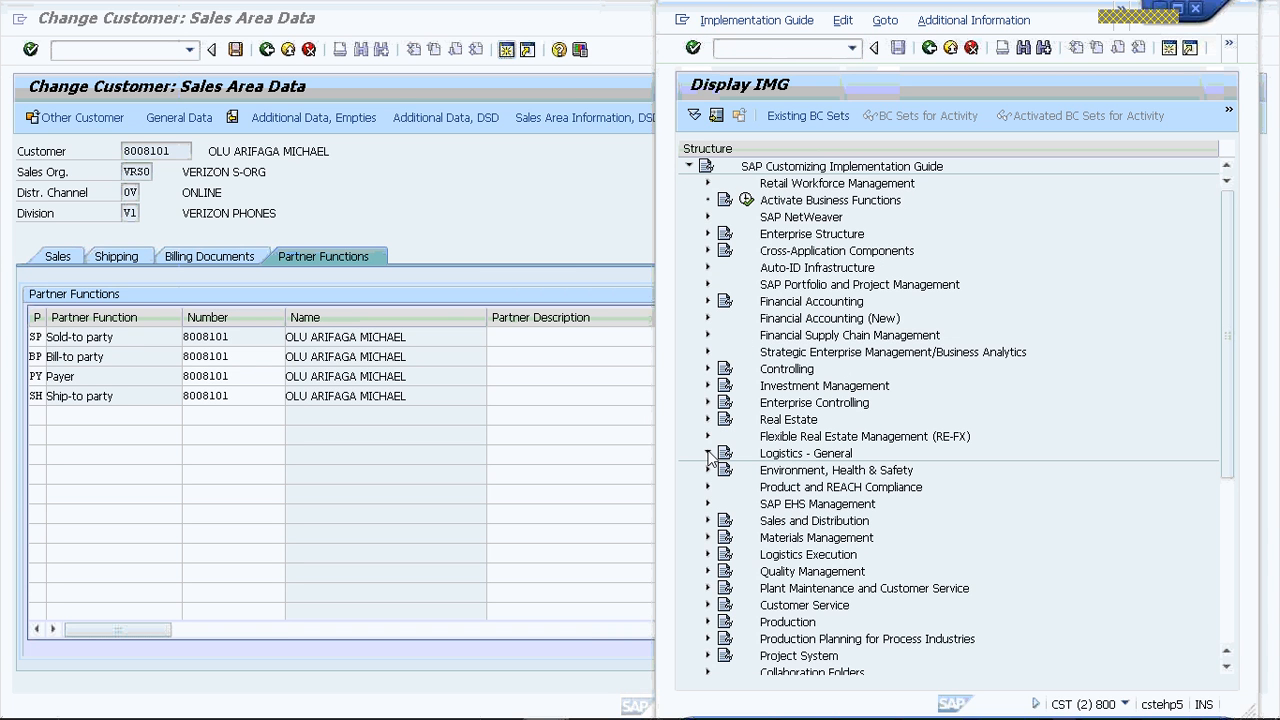
pyautogui.click(708, 453)
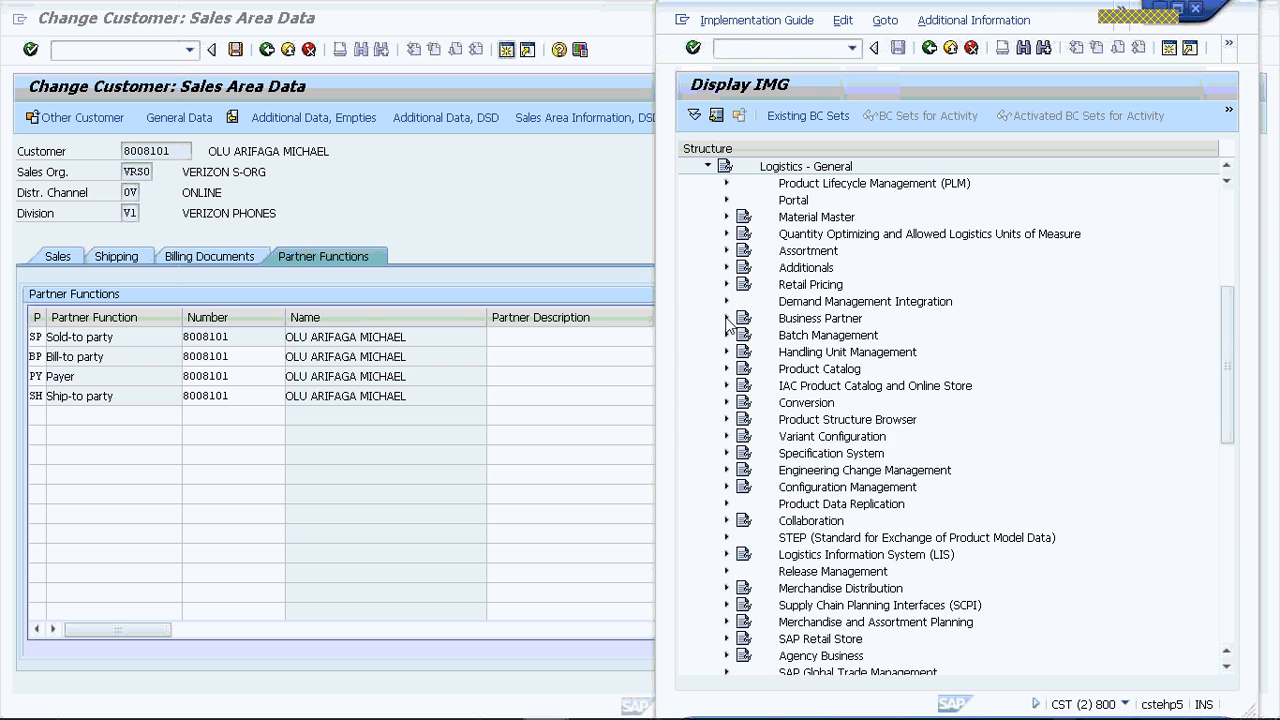
pyautogui.click(726, 318)
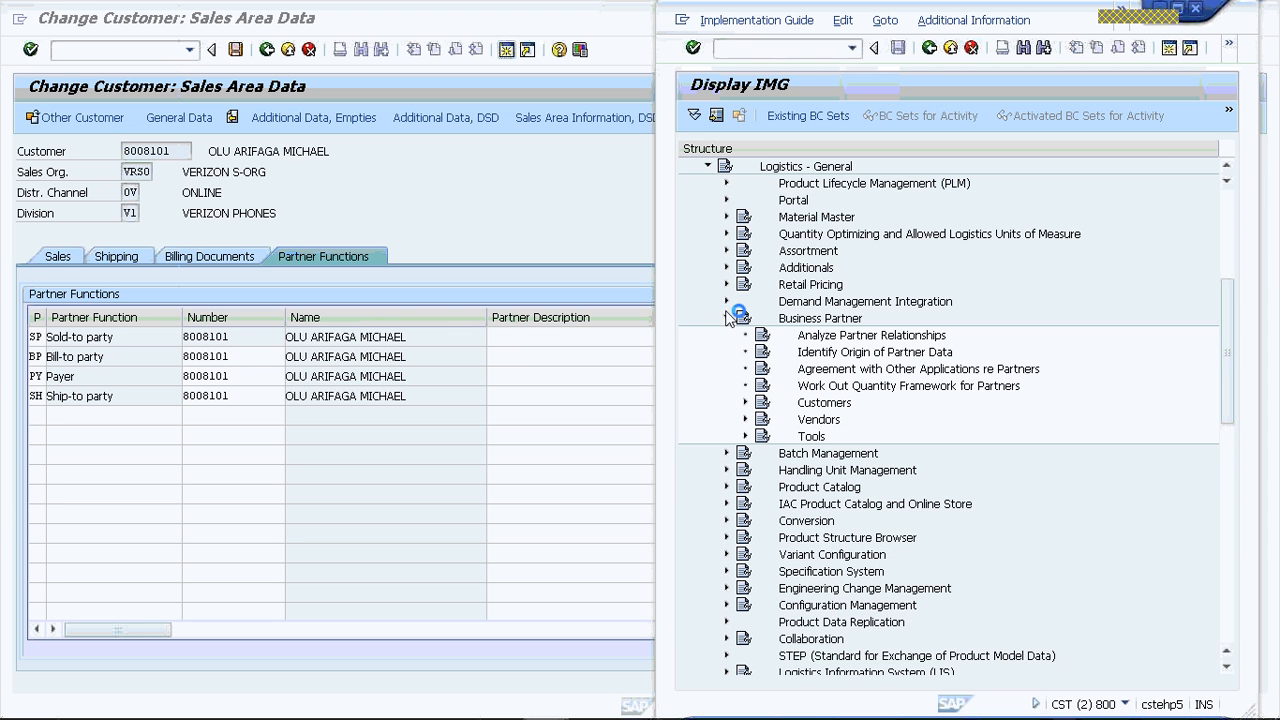
pyautogui.click(745, 402)
pyautogui.click(764, 419)
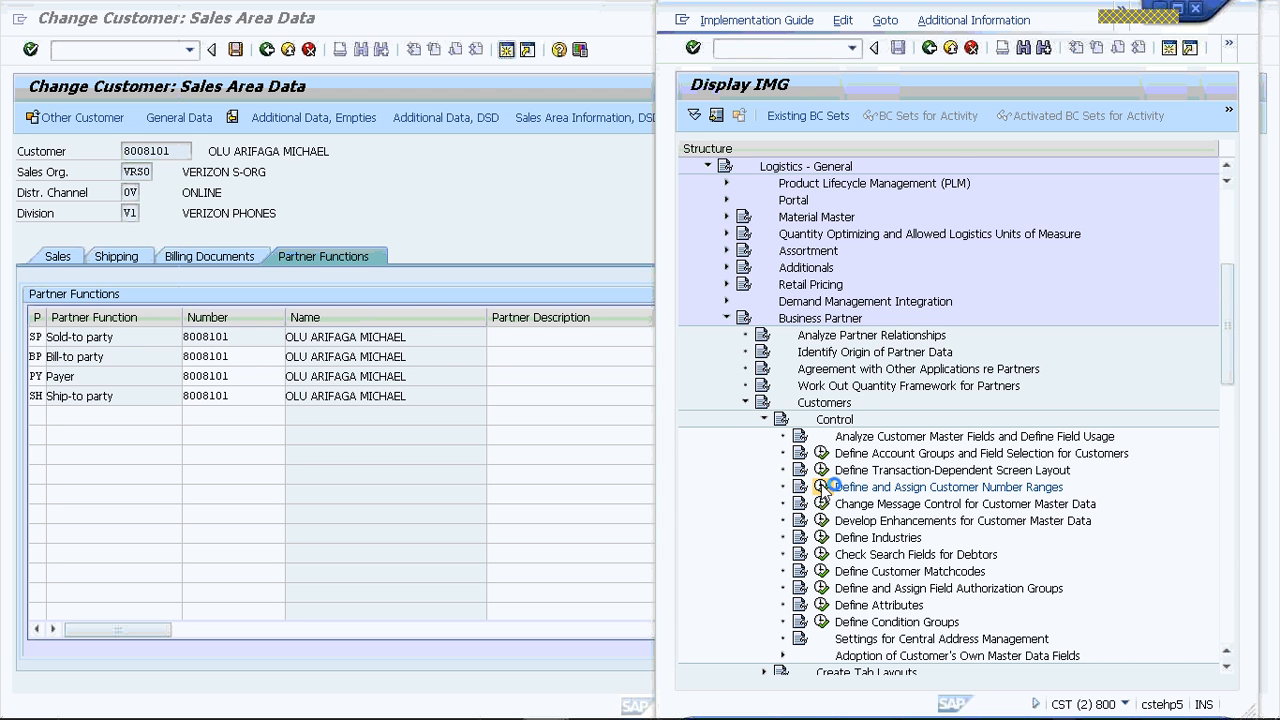
pyautogui.click(822, 487)
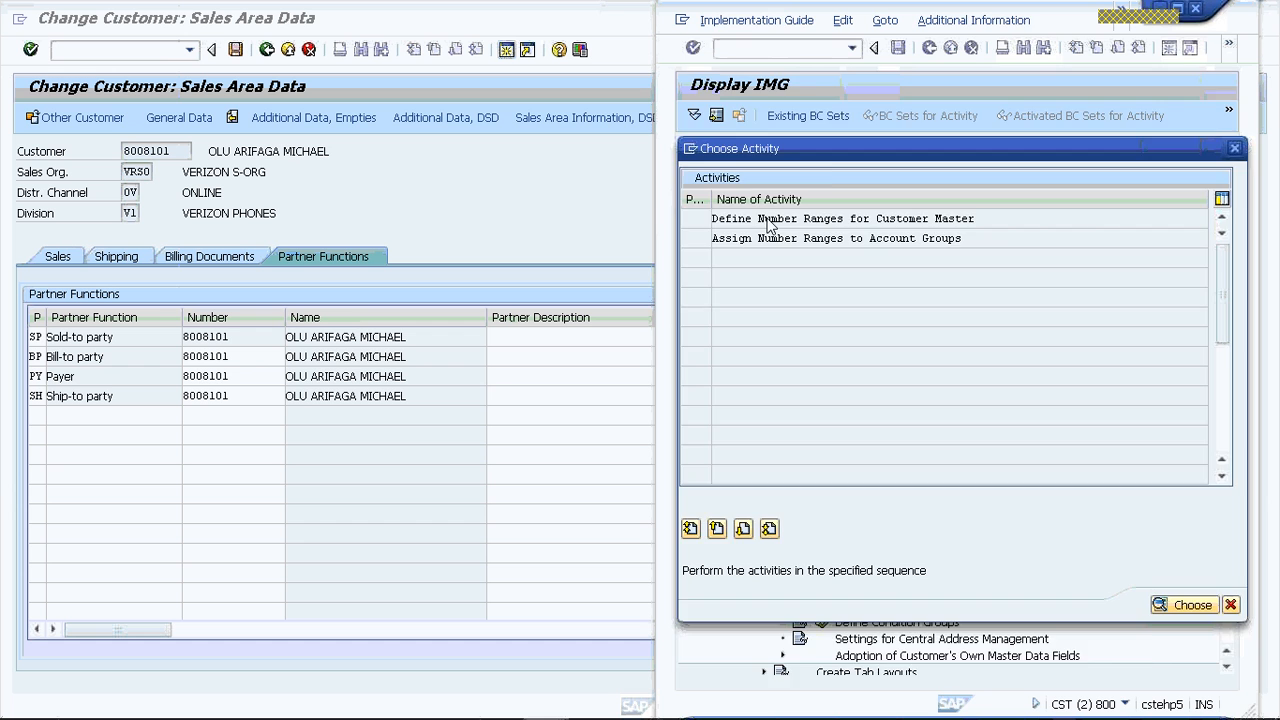
# - Display the customer master number range intervals, examine the current number of interval IV, and return to the customer's partner functions
pyautogui.doubleClick(768, 220)
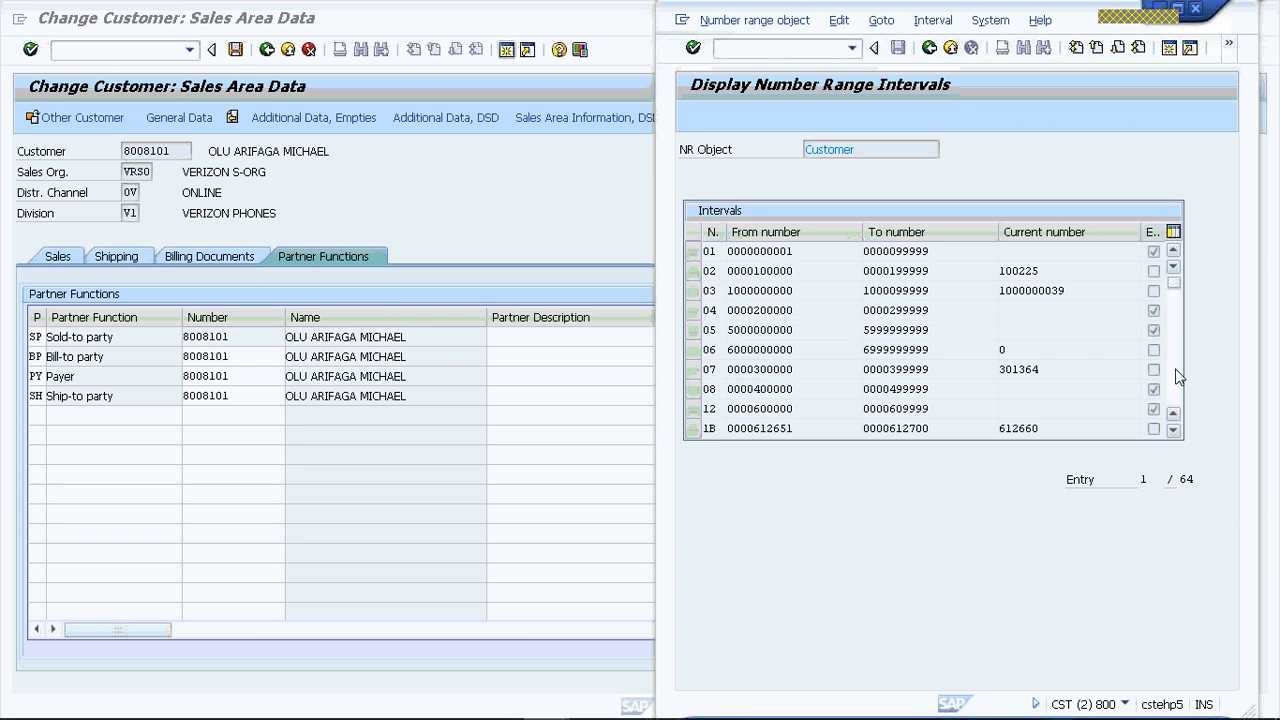
pyautogui.scroll(-5, 1178, 376)
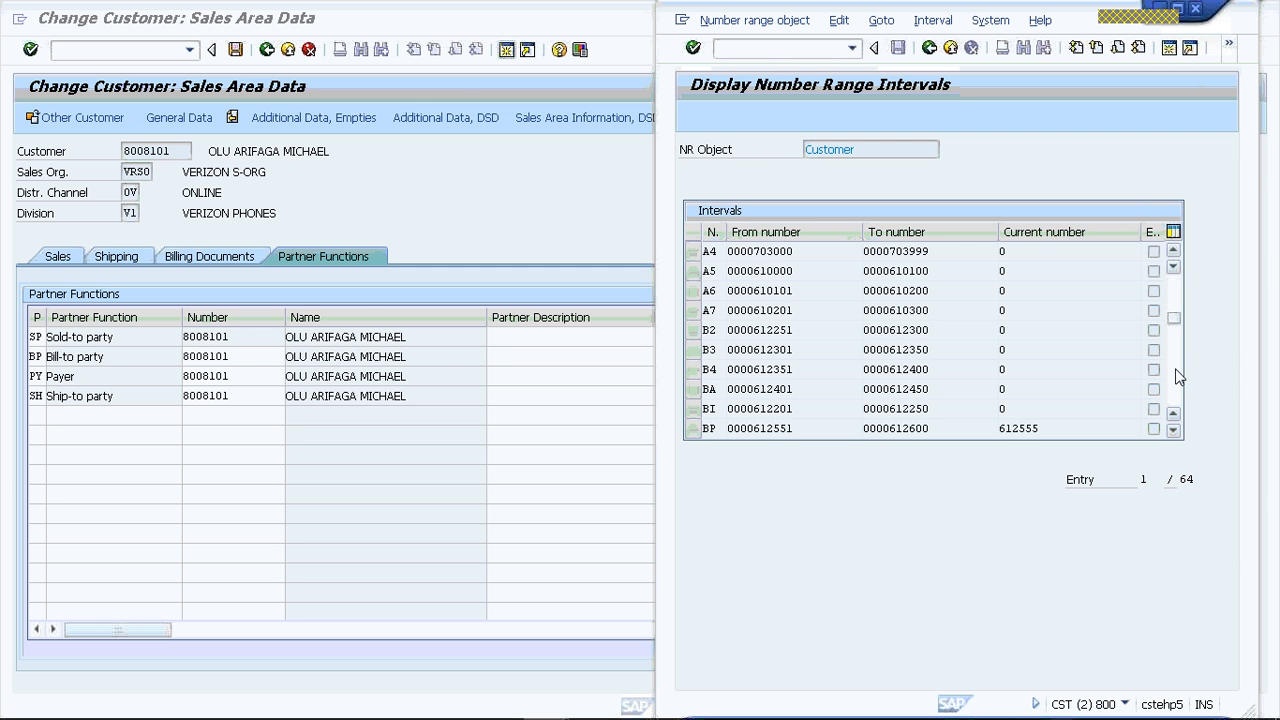
pyautogui.scroll(-10, 1178, 376)
pyautogui.scroll(-3, 1177, 374)
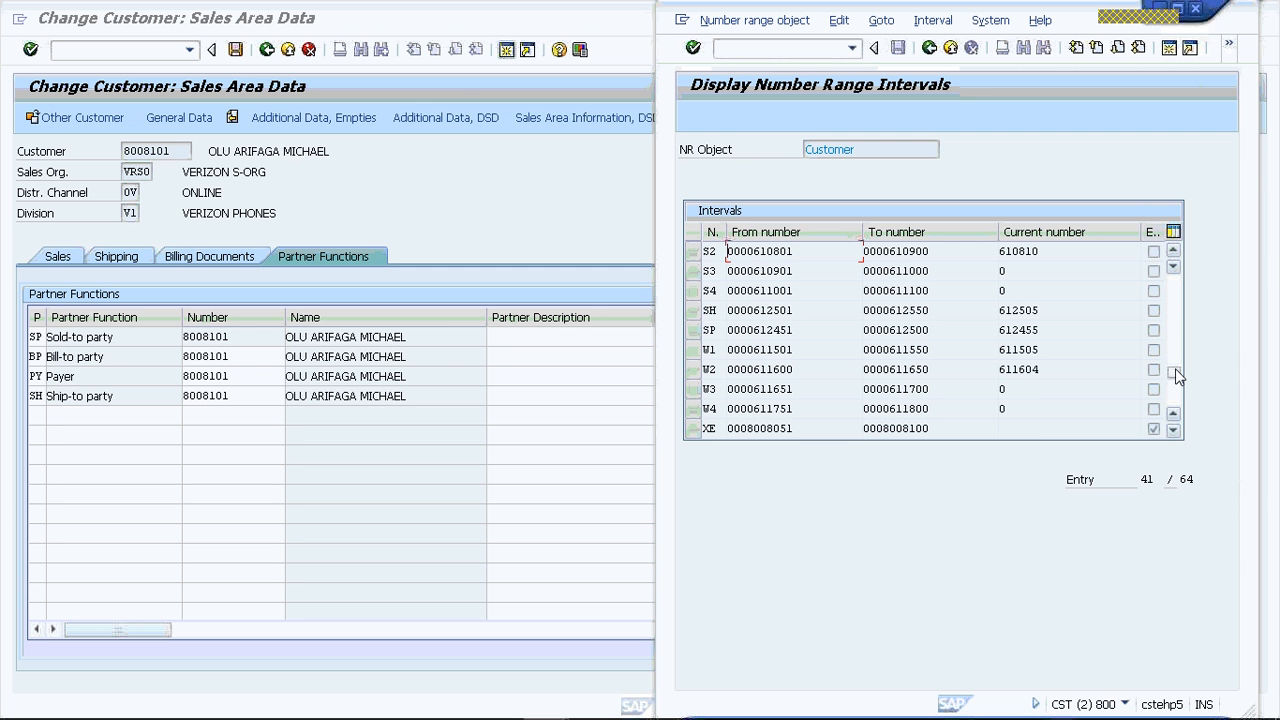
pyautogui.scroll(-3, 1175, 368)
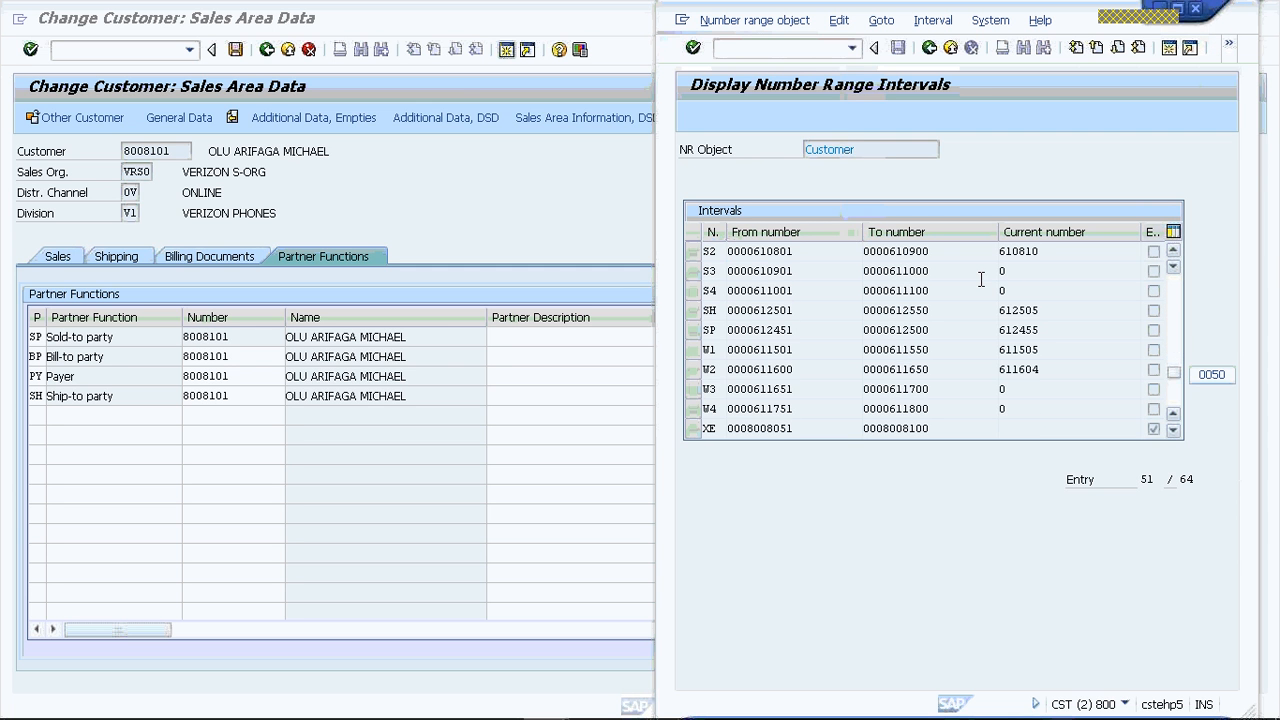
pyautogui.scroll(3, 981, 279)
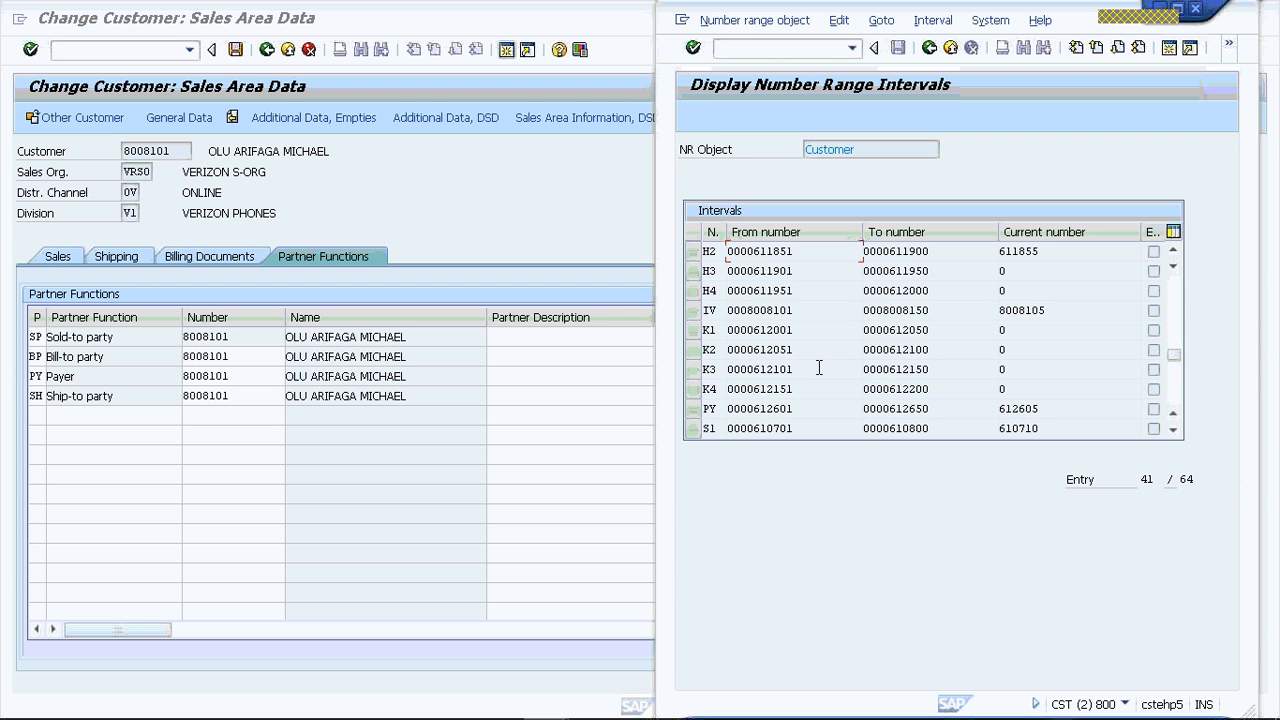
pyautogui.click(1041, 312)
pyautogui.click(242, 354)
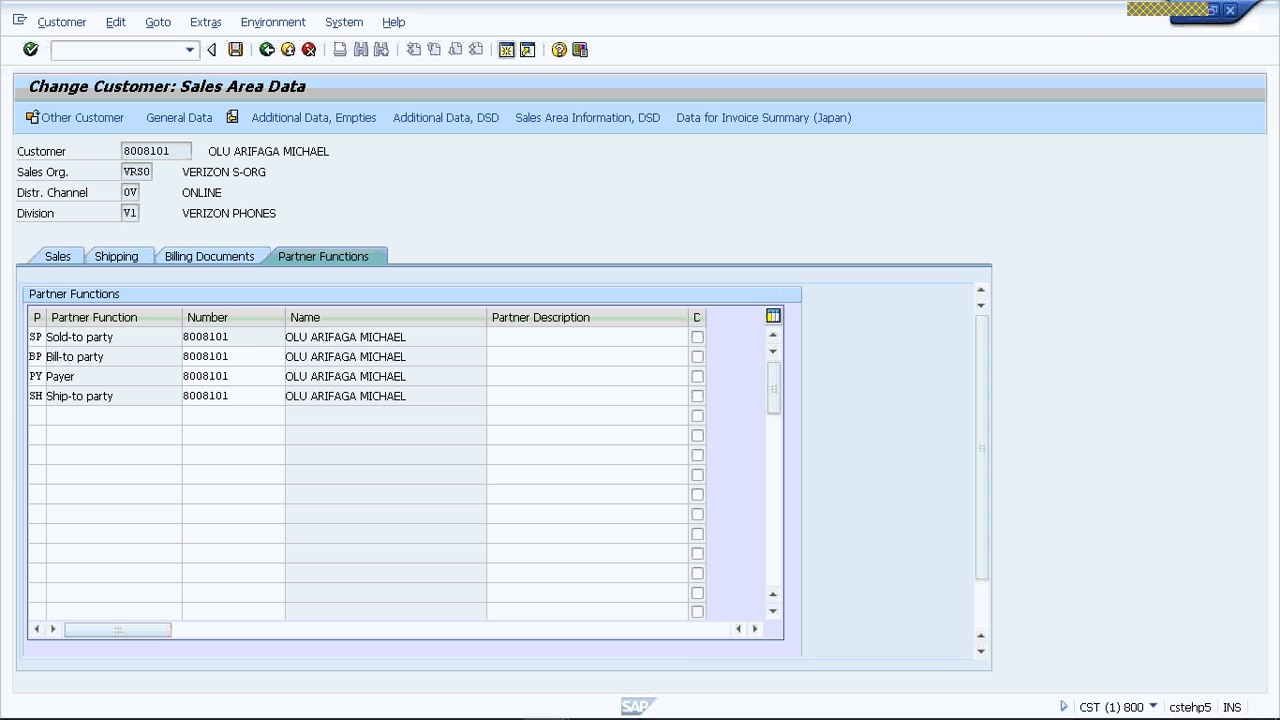
# - Bring up the customer number range intervals again, compare them with the partner functions, and return to the bill-to party's number
pyautogui.moveTo(546, 709)
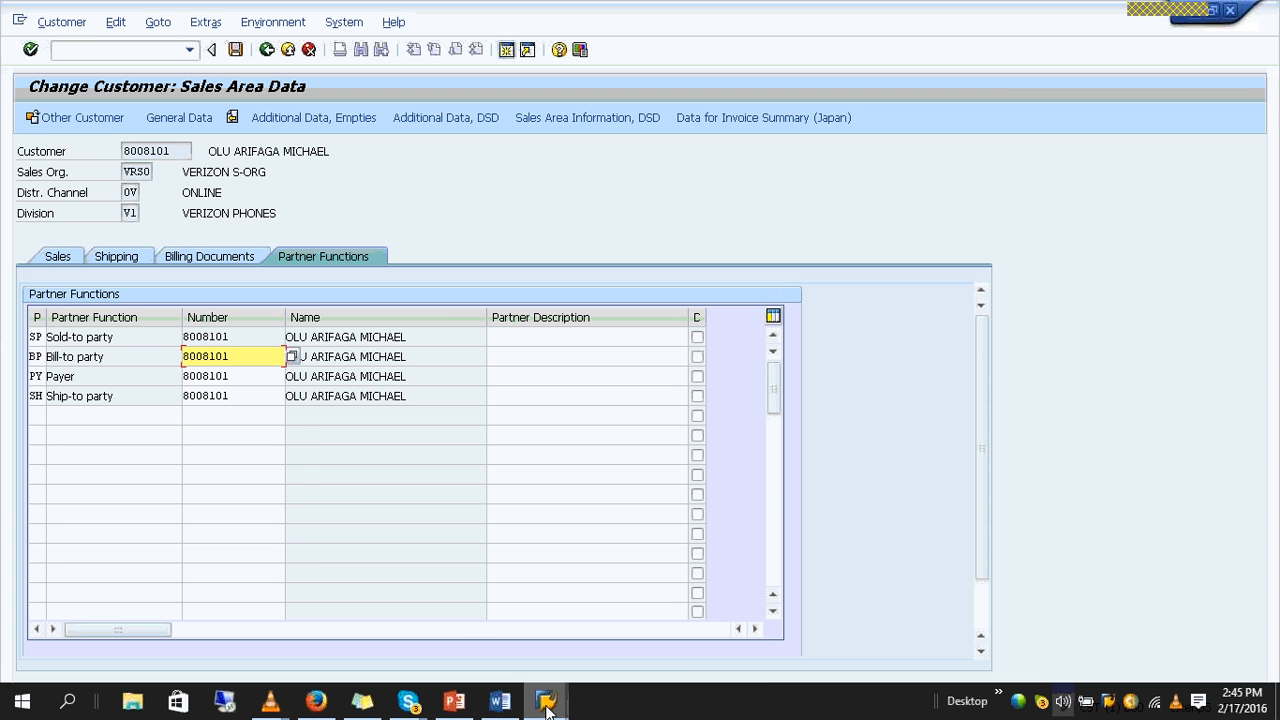
pyautogui.click(706, 615)
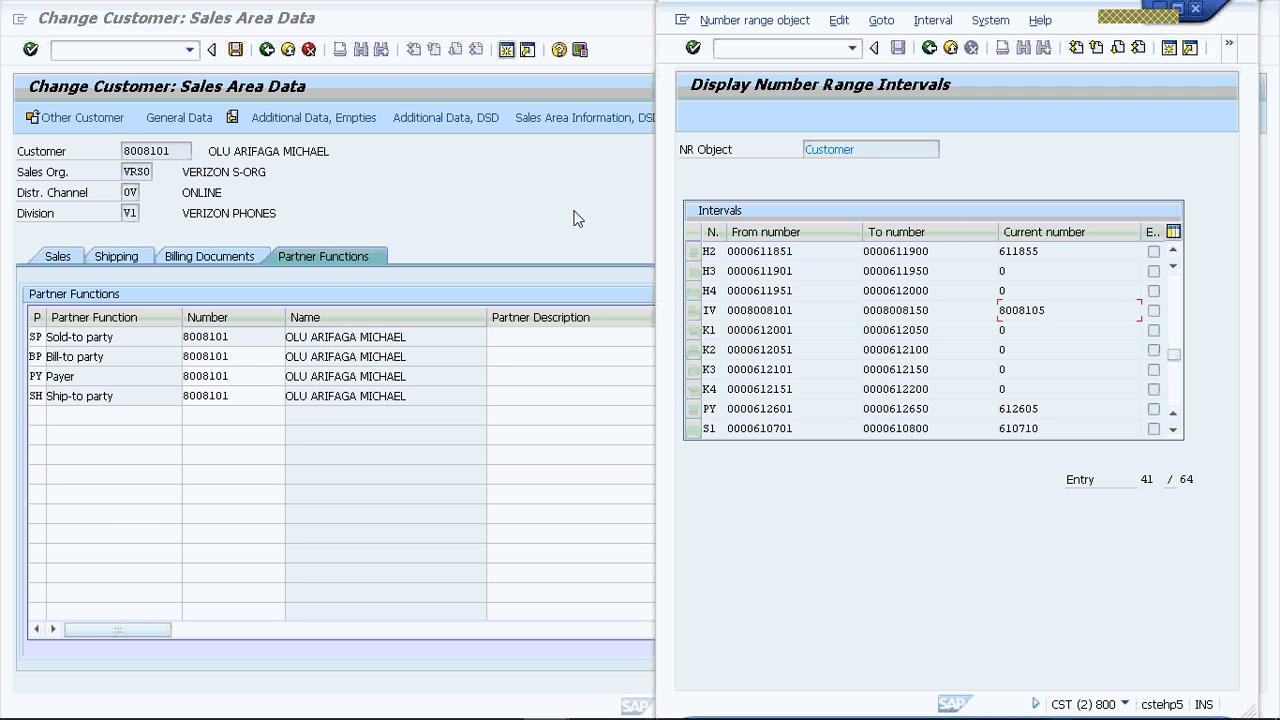
pyautogui.click(278, 362)
# - Open the customer number value help for the bill-to party and search by the search term XR
pyautogui.click(293, 365)
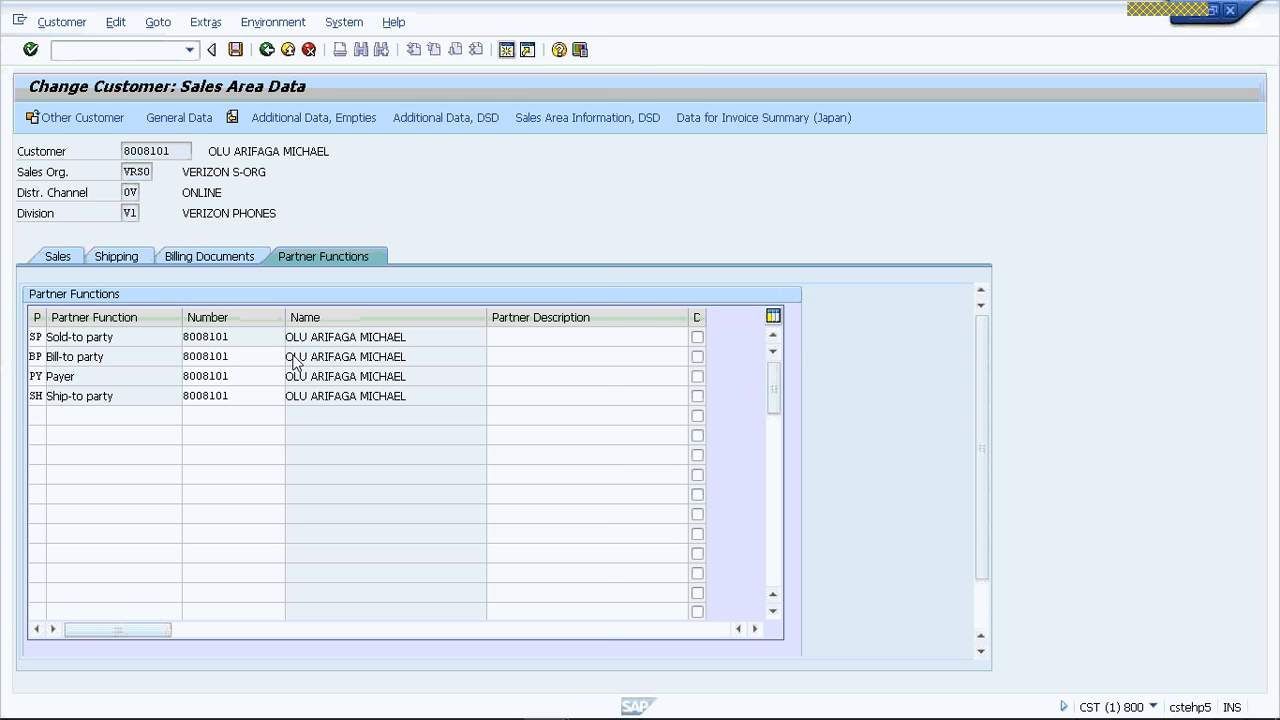
pyautogui.press('F4')
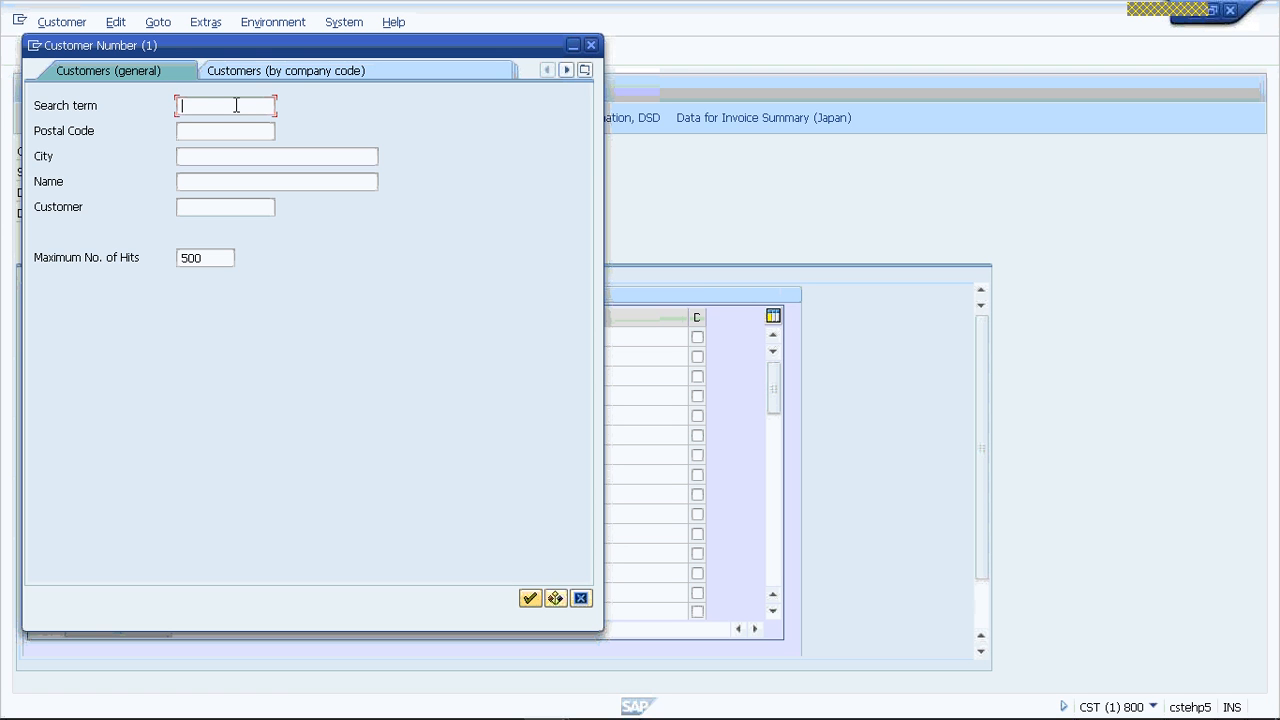
pyautogui.write('XR')
pyautogui.press('Return')
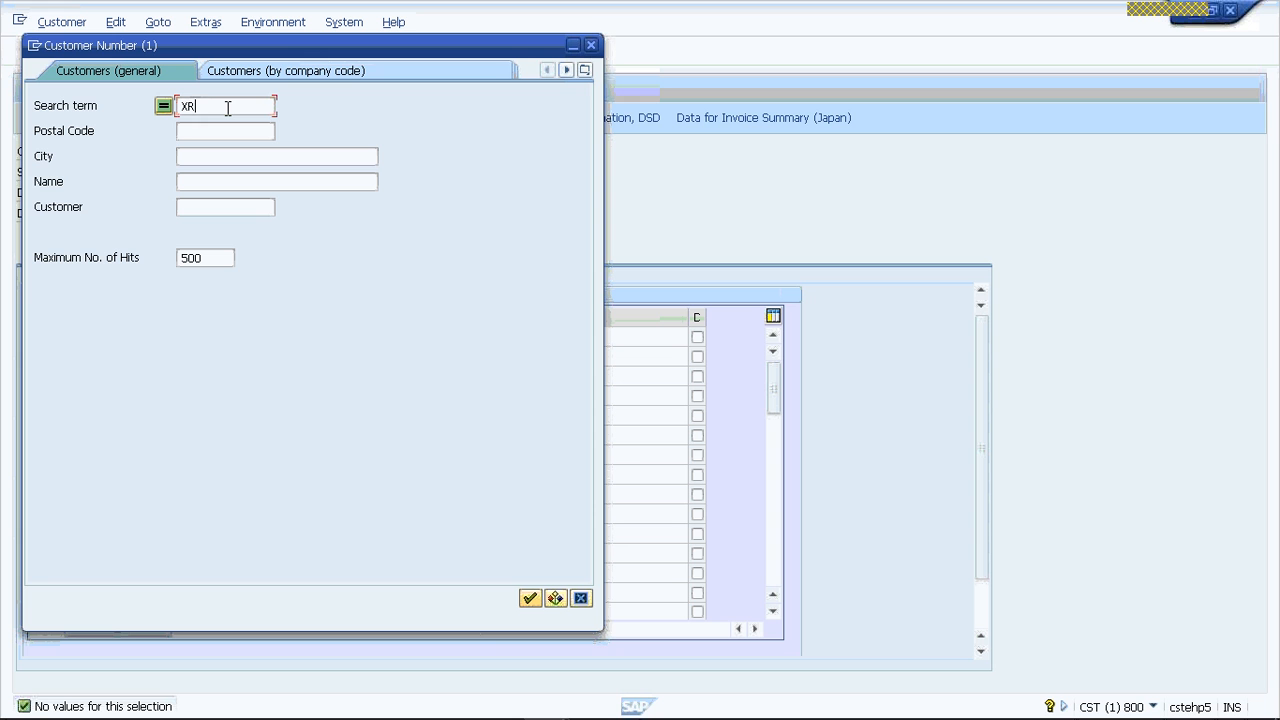
# - Search for customers by the search term VR, move the results beside the partner functions, and close them without choosing a customer
pyautogui.press('BackSpace')
pyautogui.press('BackSpace')
pyautogui.write('xx')
pyautogui.press('BackSpace')
pyautogui.press('BackSpace')
pyautogui.write('VR')
pyautogui.press('Return')
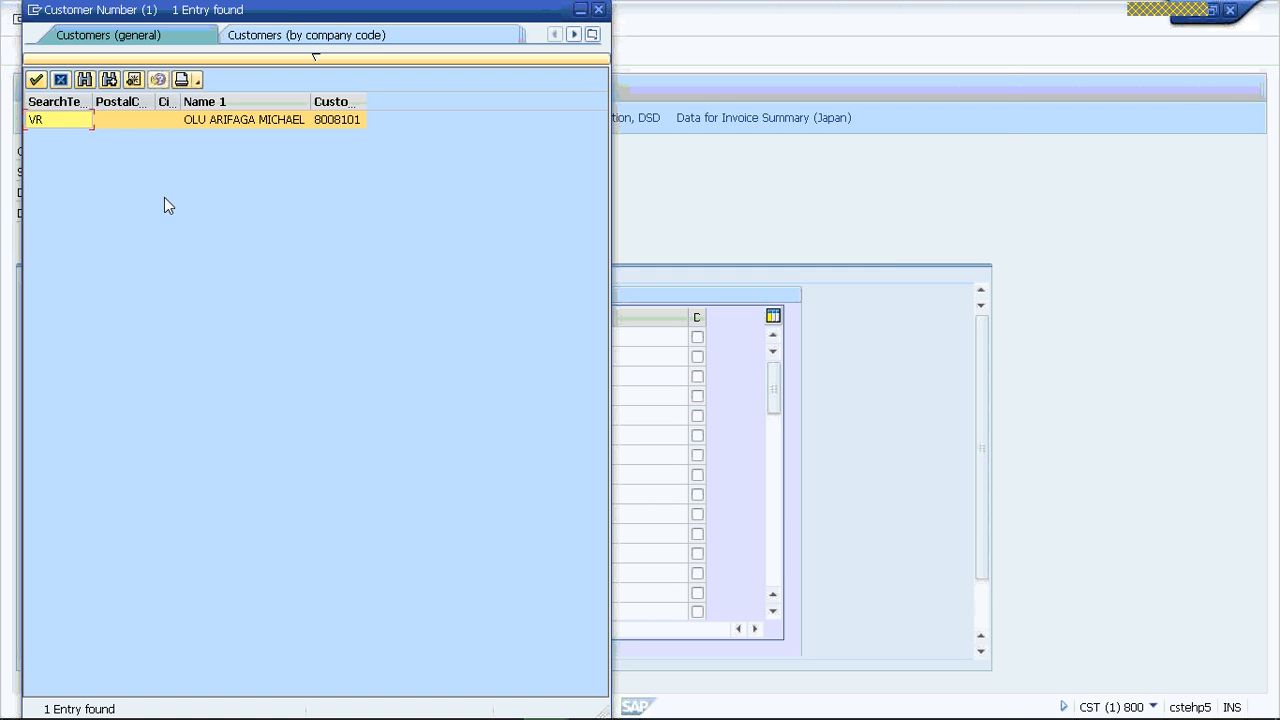
pyautogui.moveTo(285, 12); pyautogui.dragTo(908, 14)
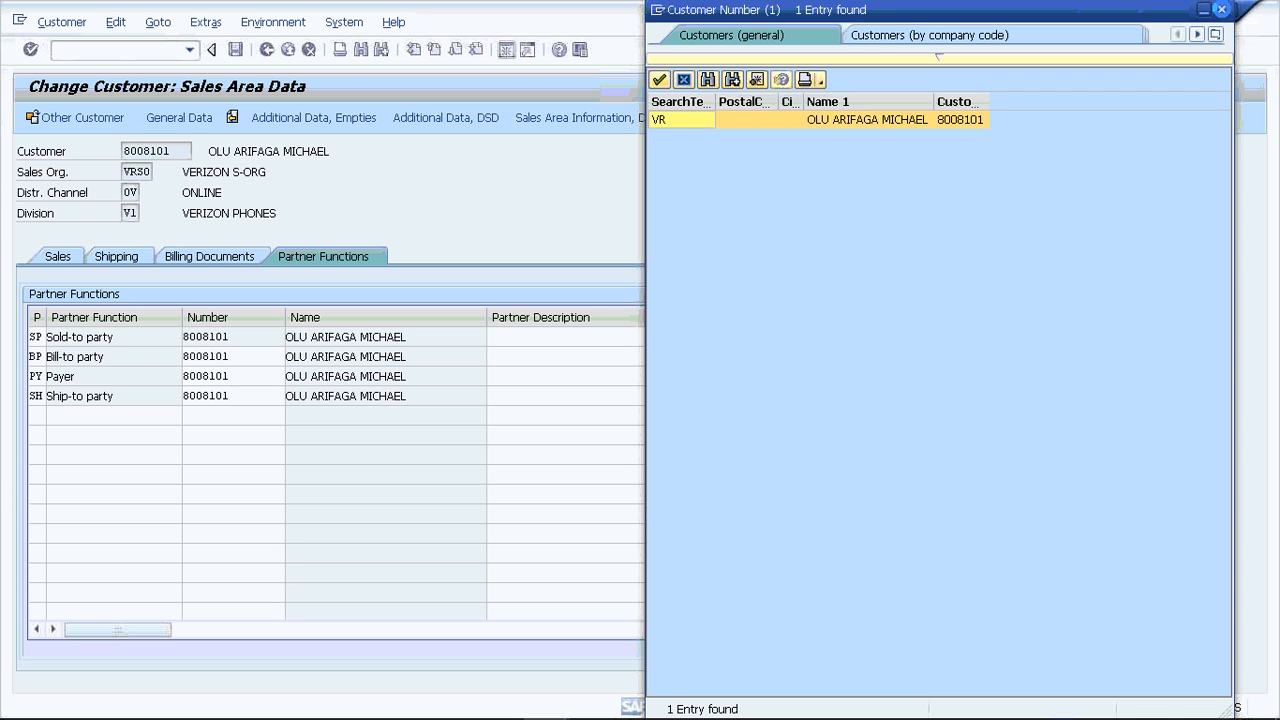
pyautogui.click(1221, 10)
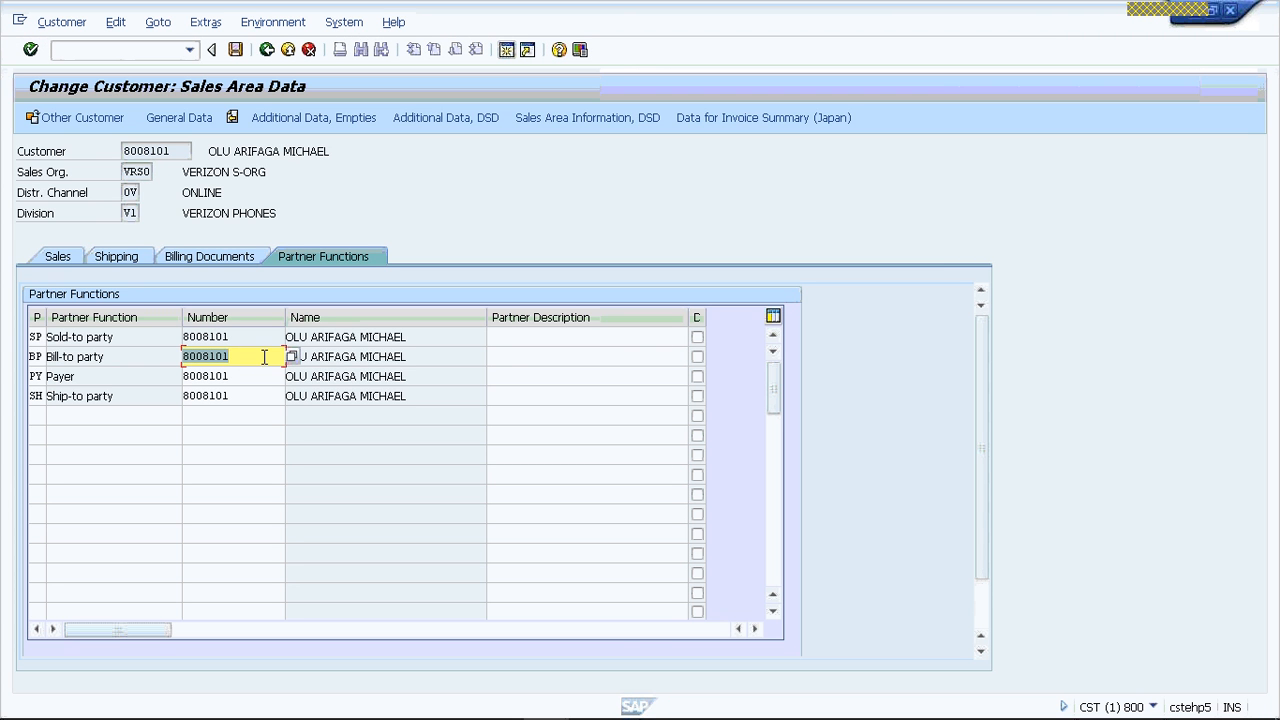
# - View the customer's billing document and shipping data, and return to the partner functions
pyautogui.click(293, 455)
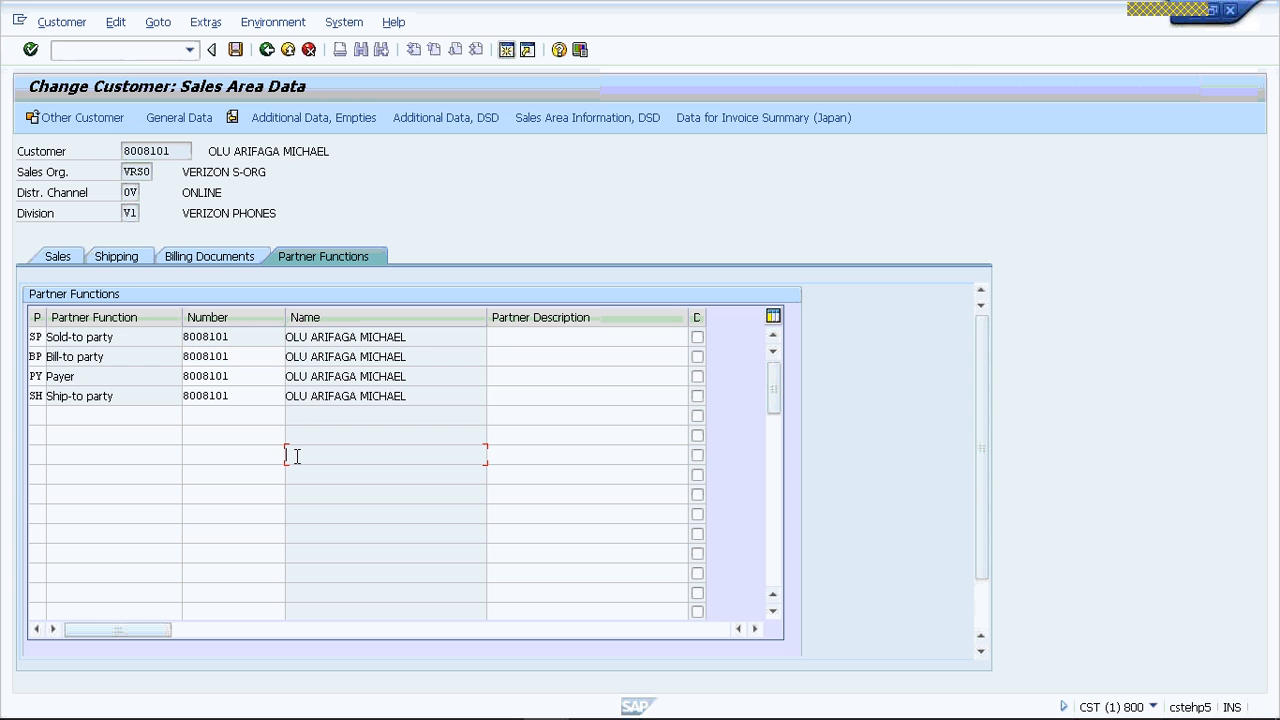
pyautogui.click(212, 259)
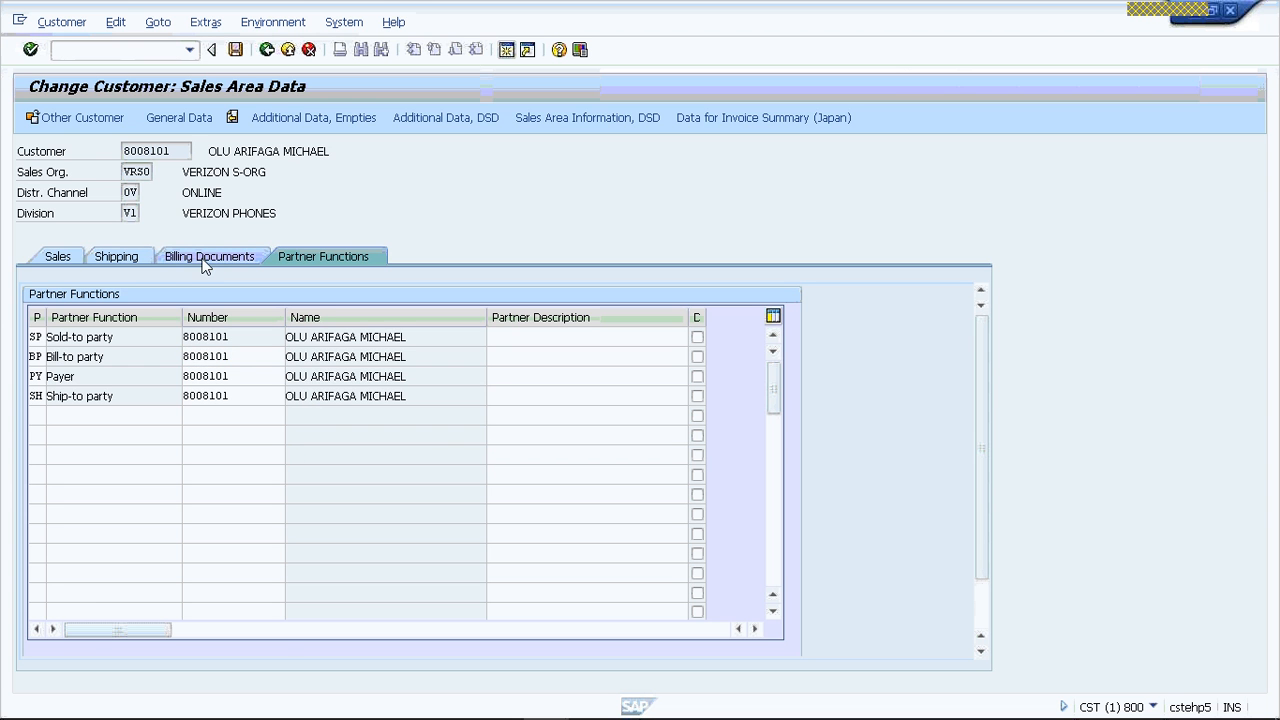
pyautogui.click(116, 256)
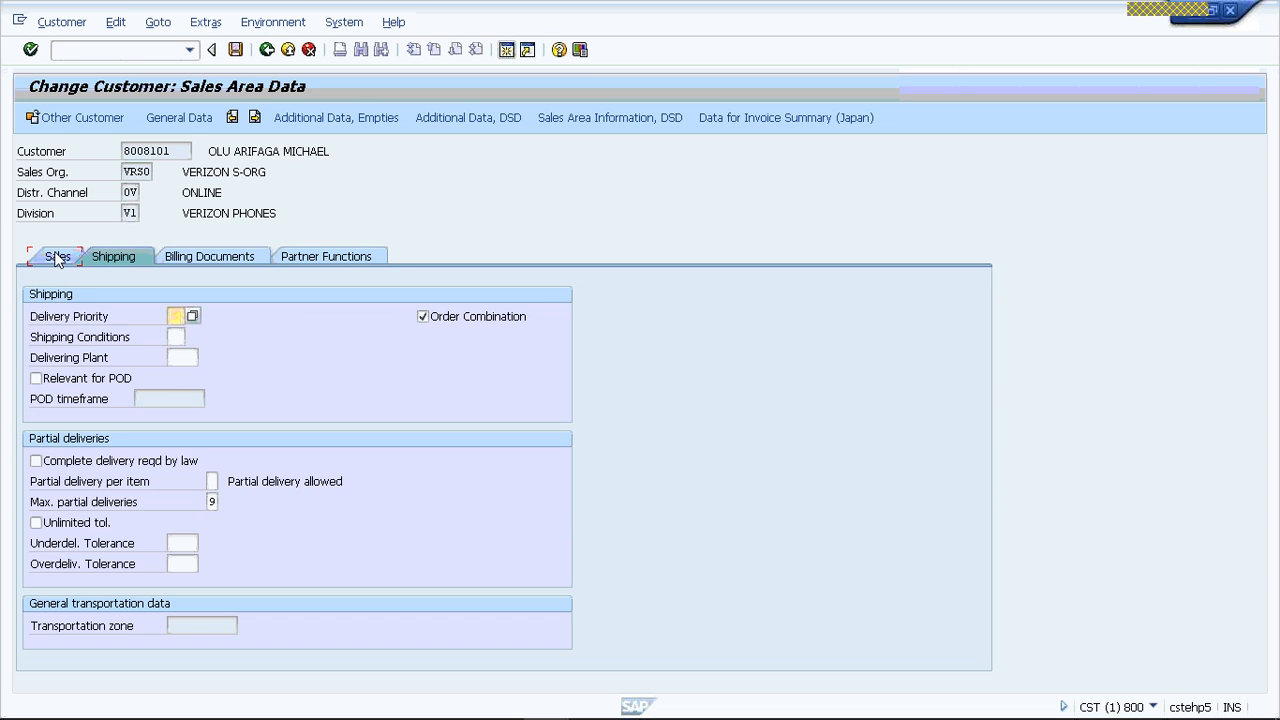
pyautogui.click(342, 256)
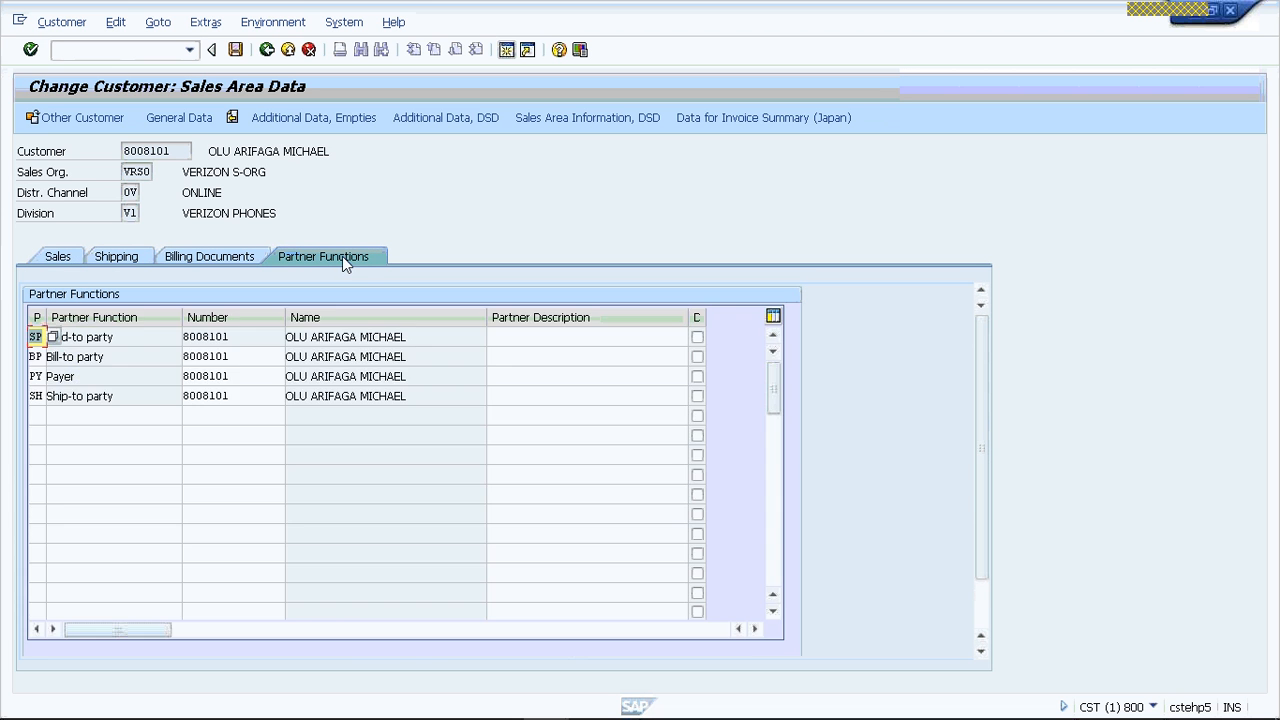